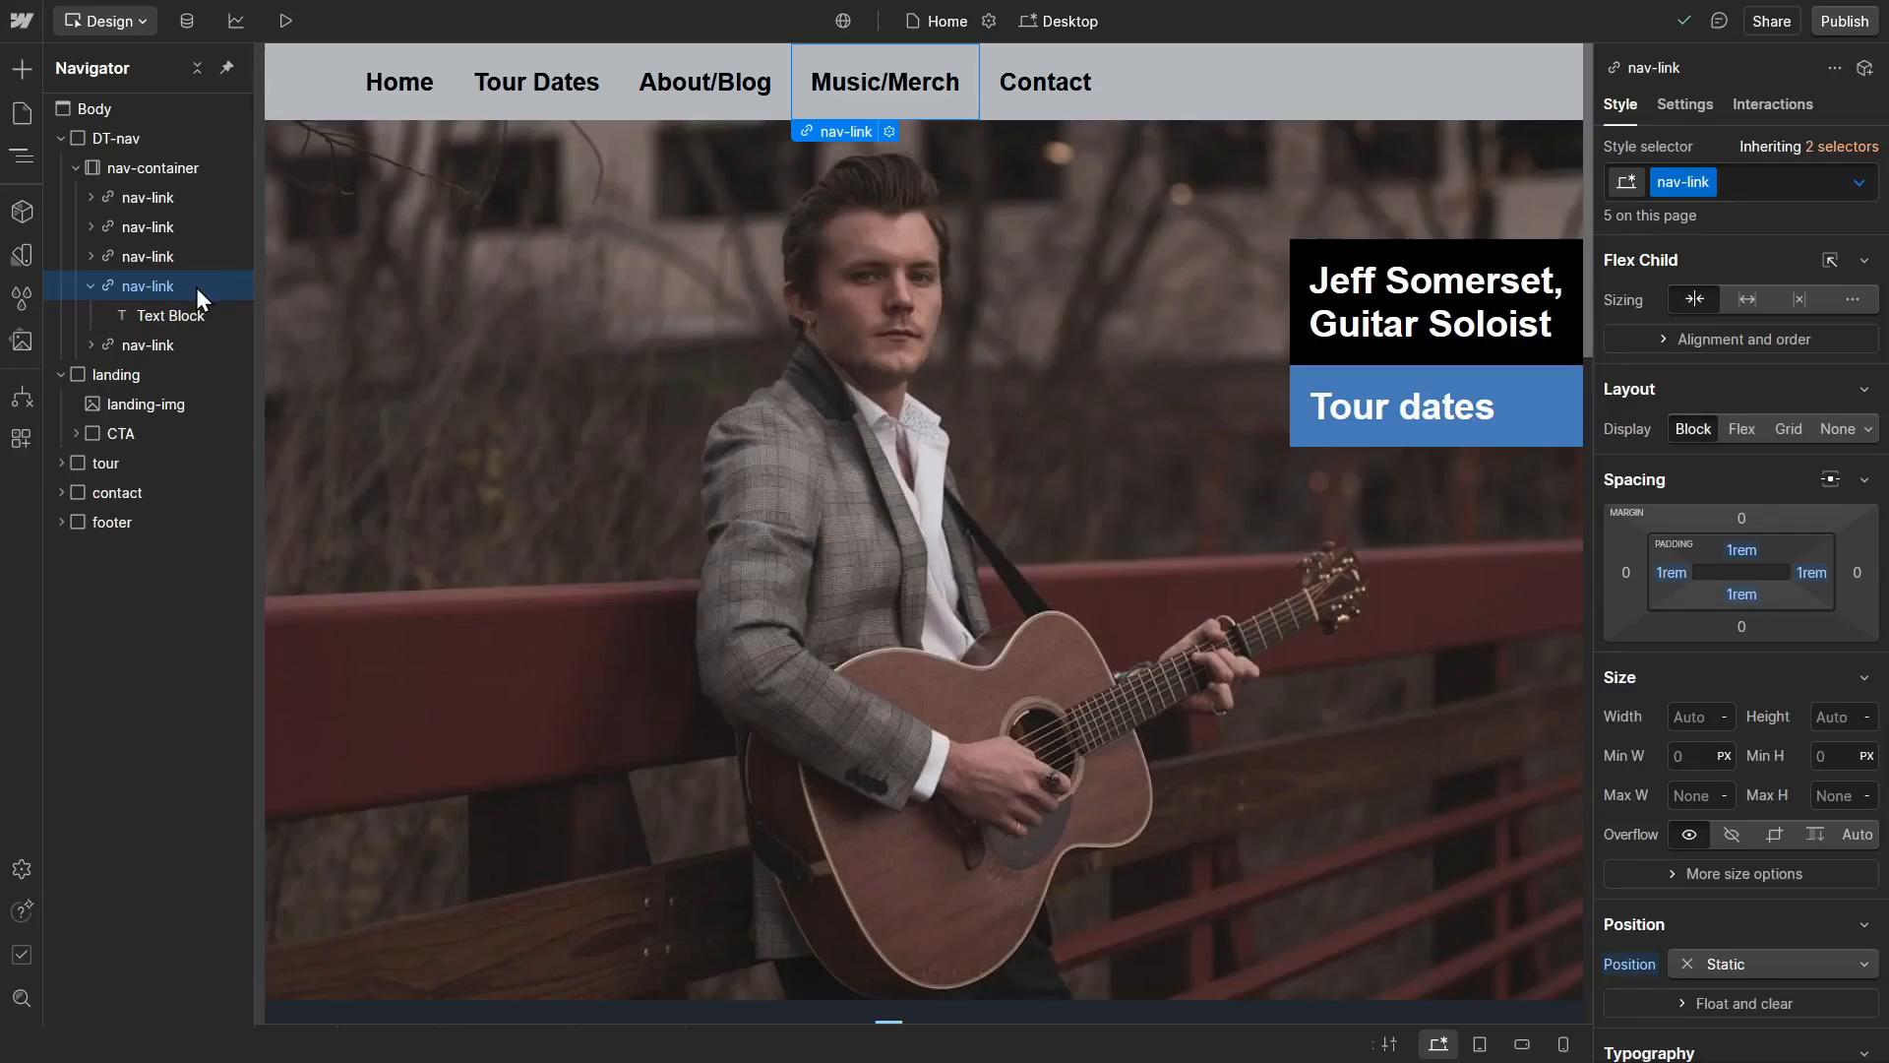
Step: Convert the Music/Merch nav-link into a Div Block and set its position to Relative
right_click(201, 291)
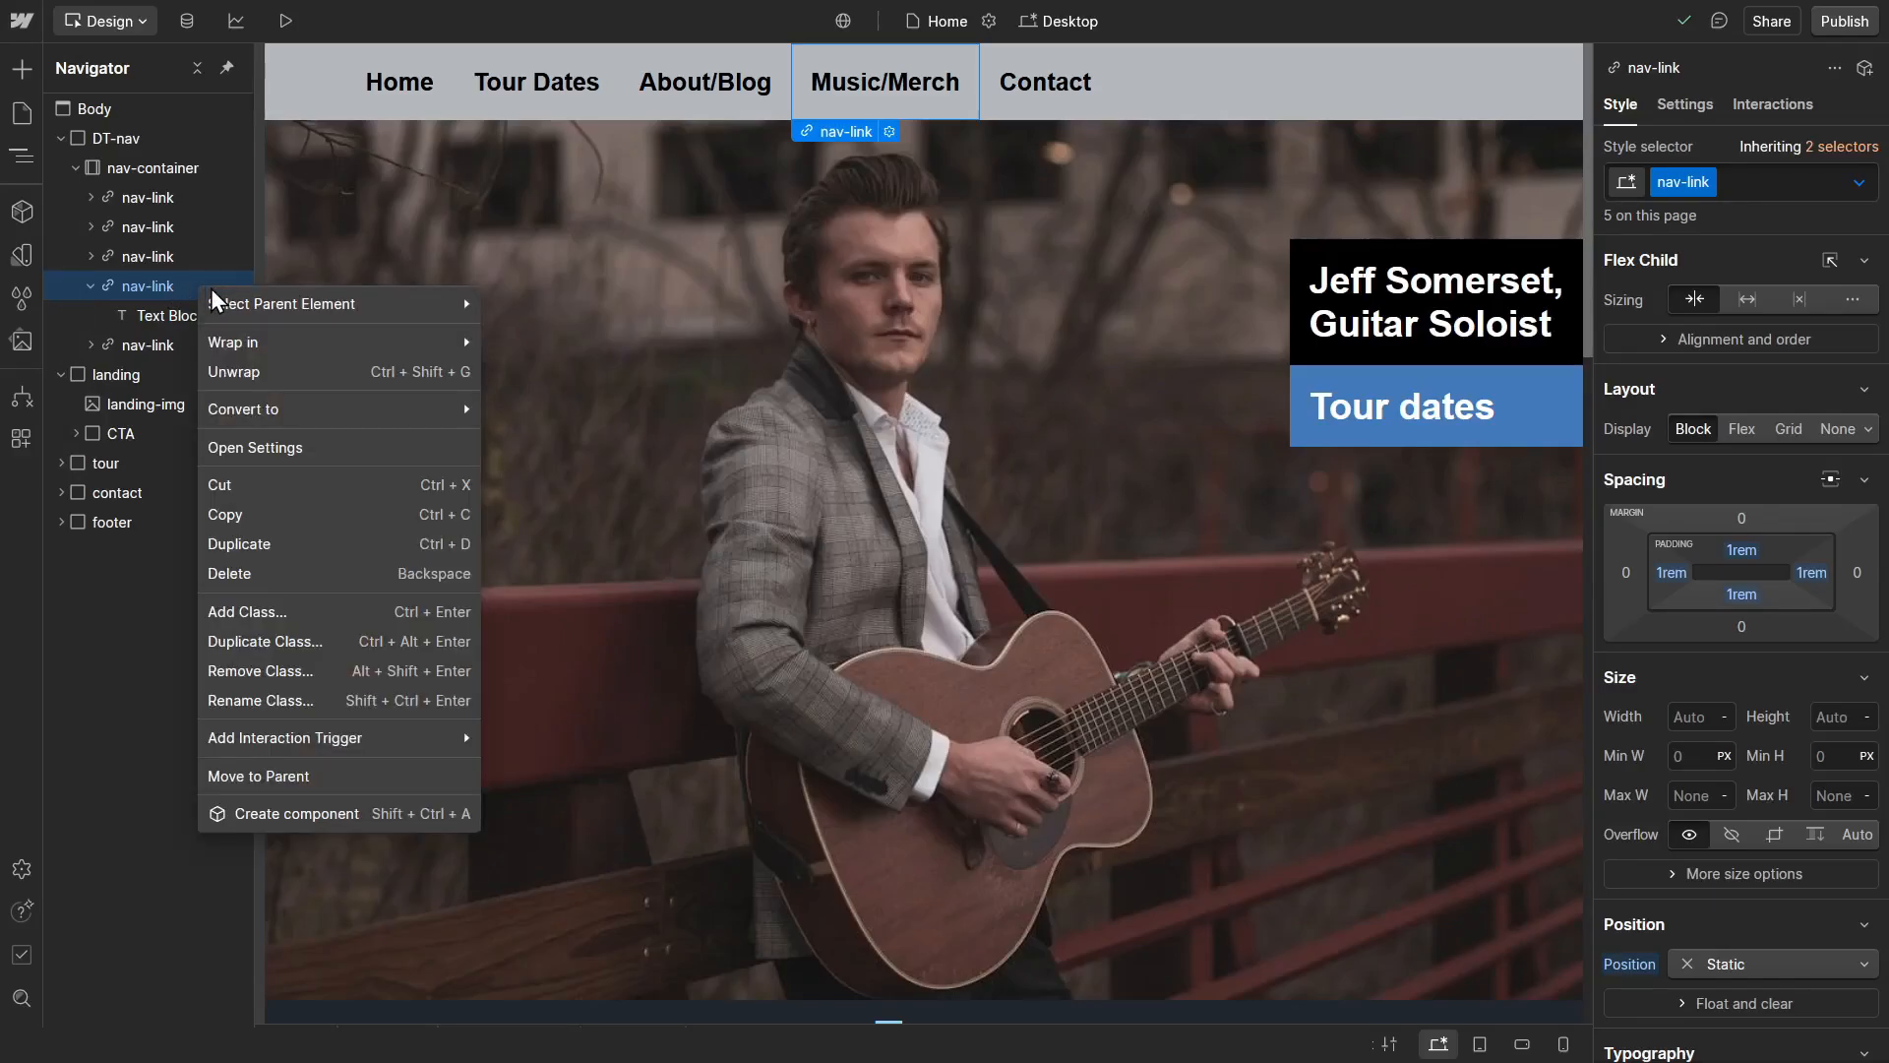
mouse_move(333, 421)
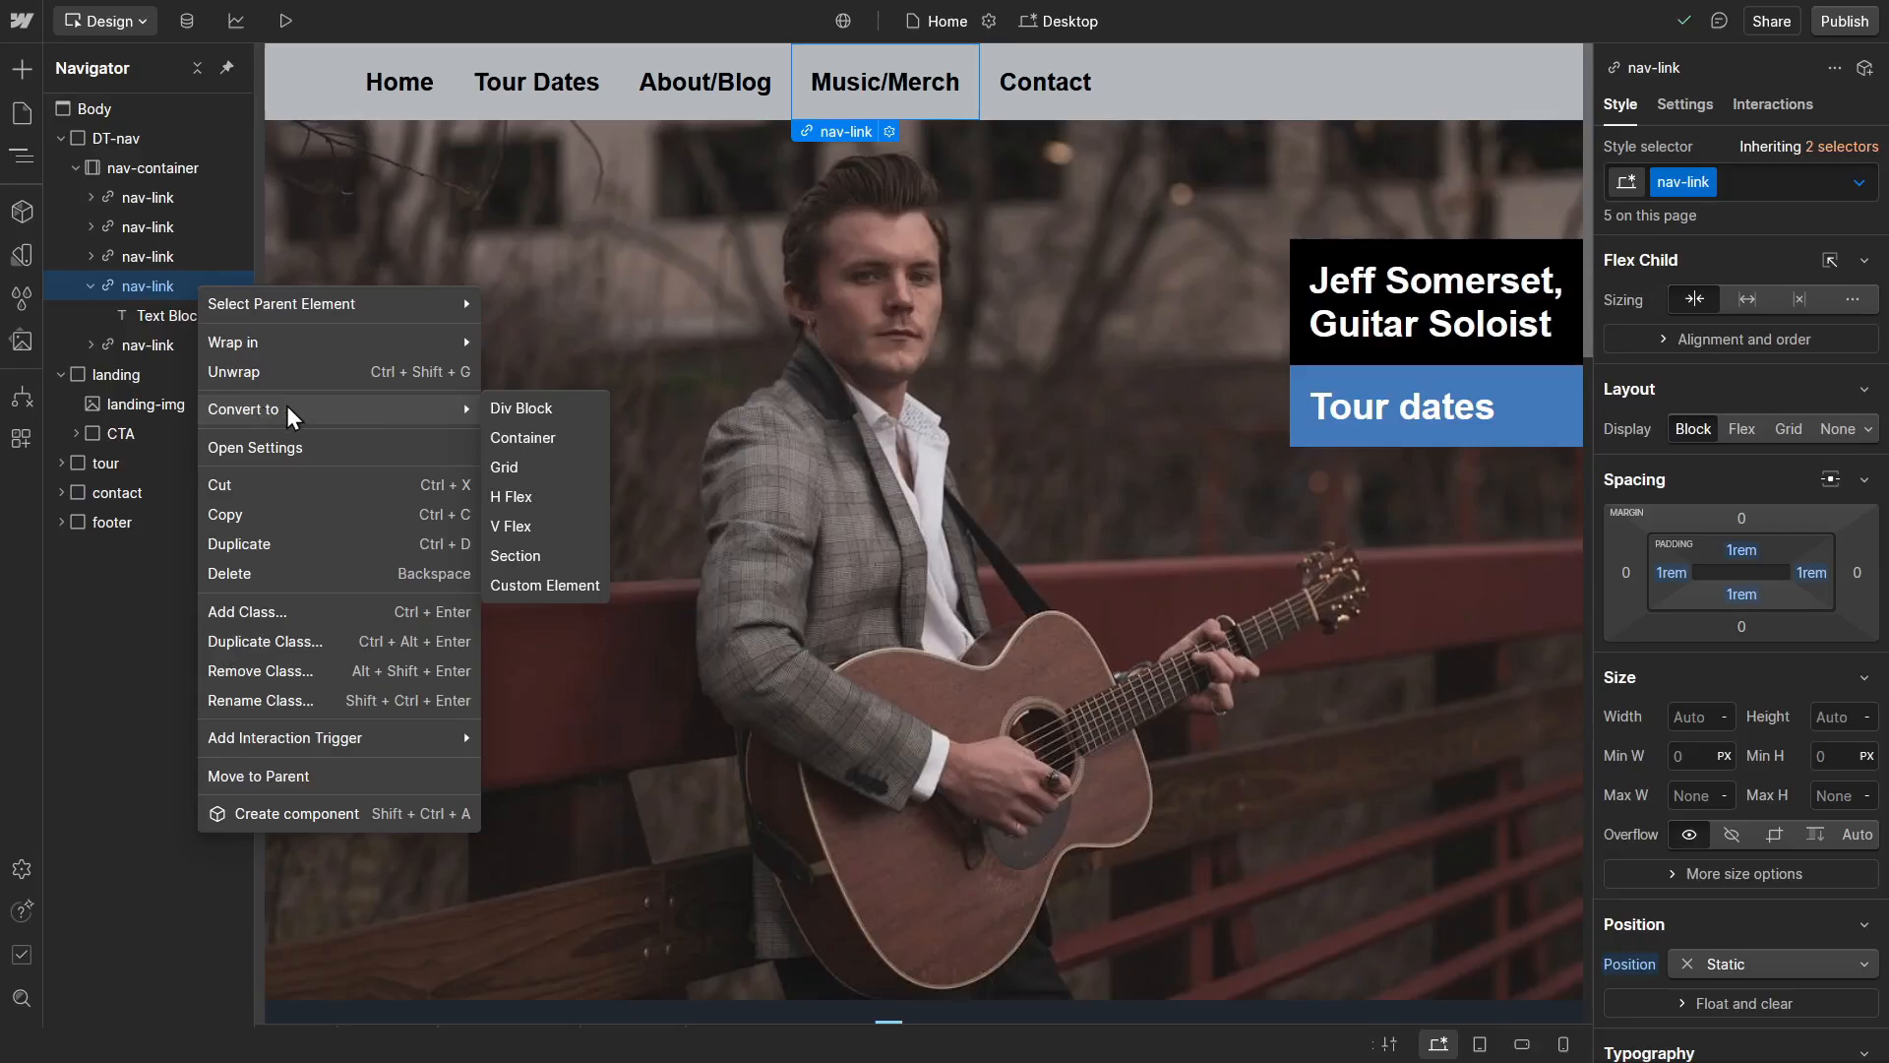
left_click(544, 413)
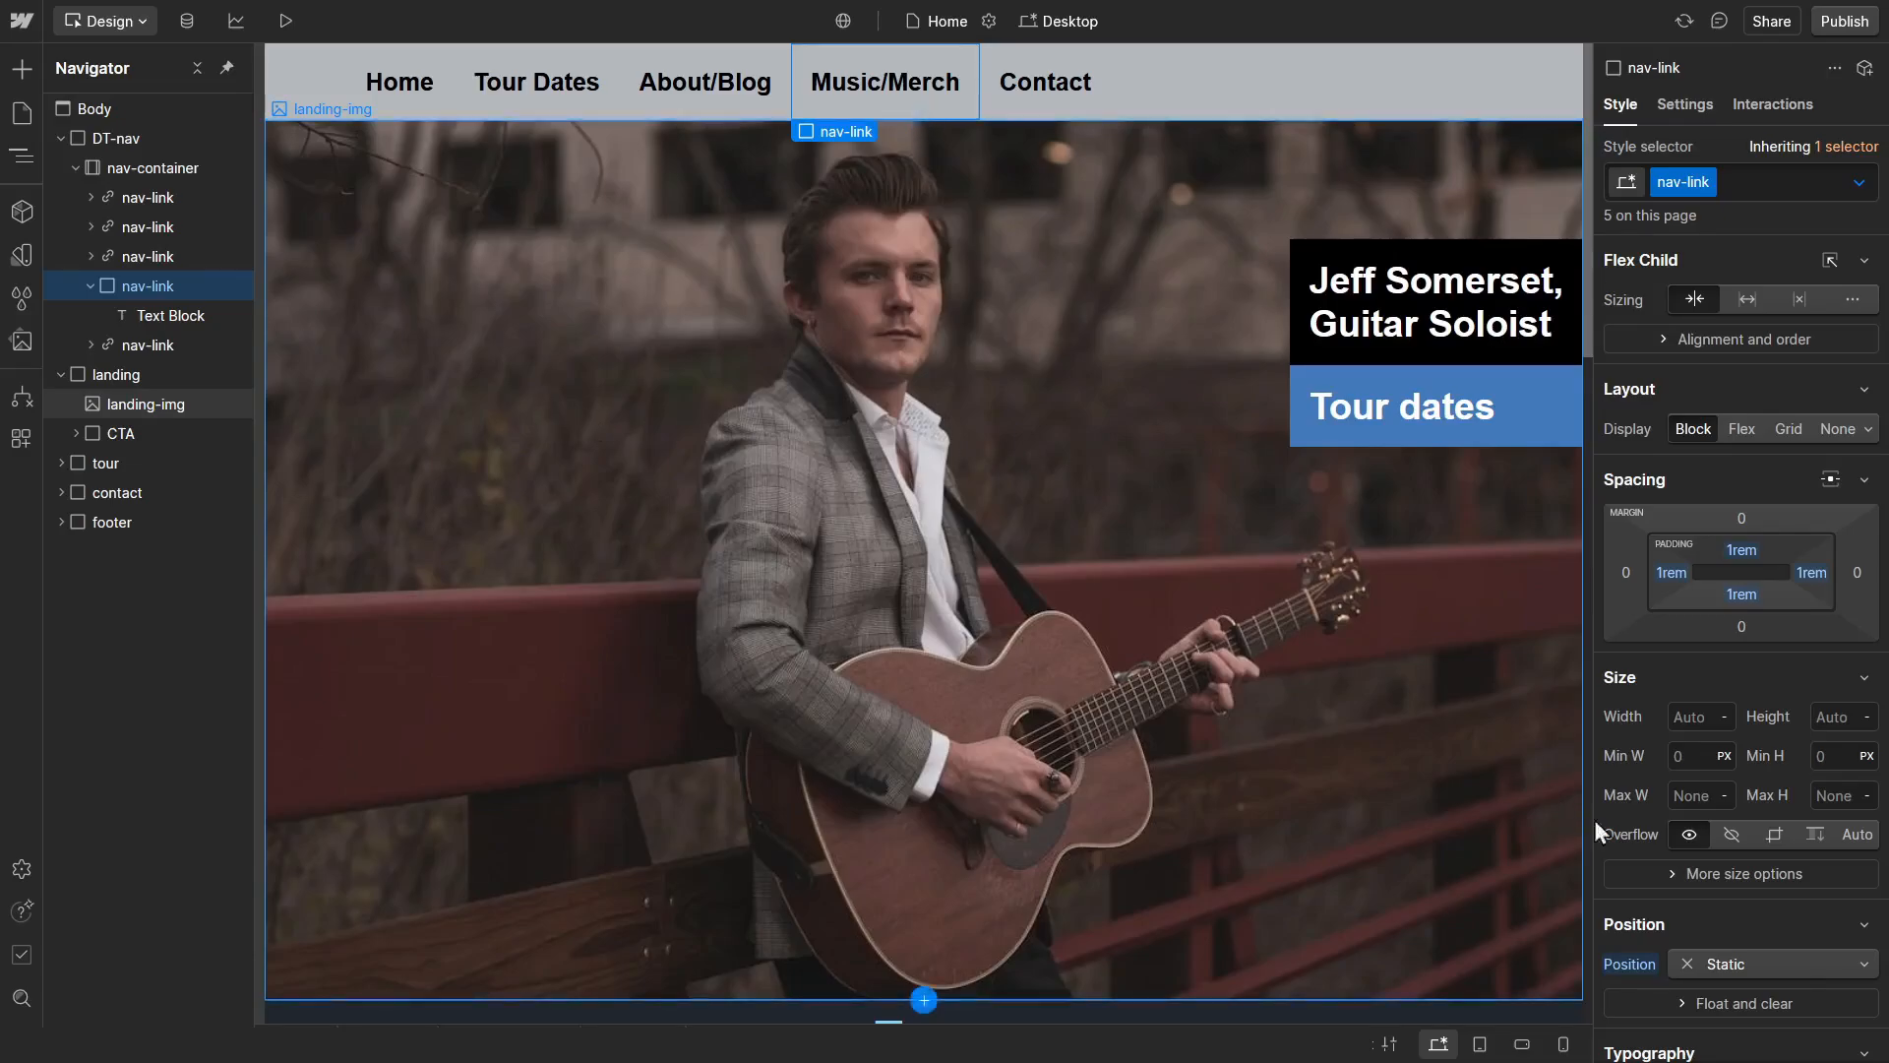
left_click(1816, 960)
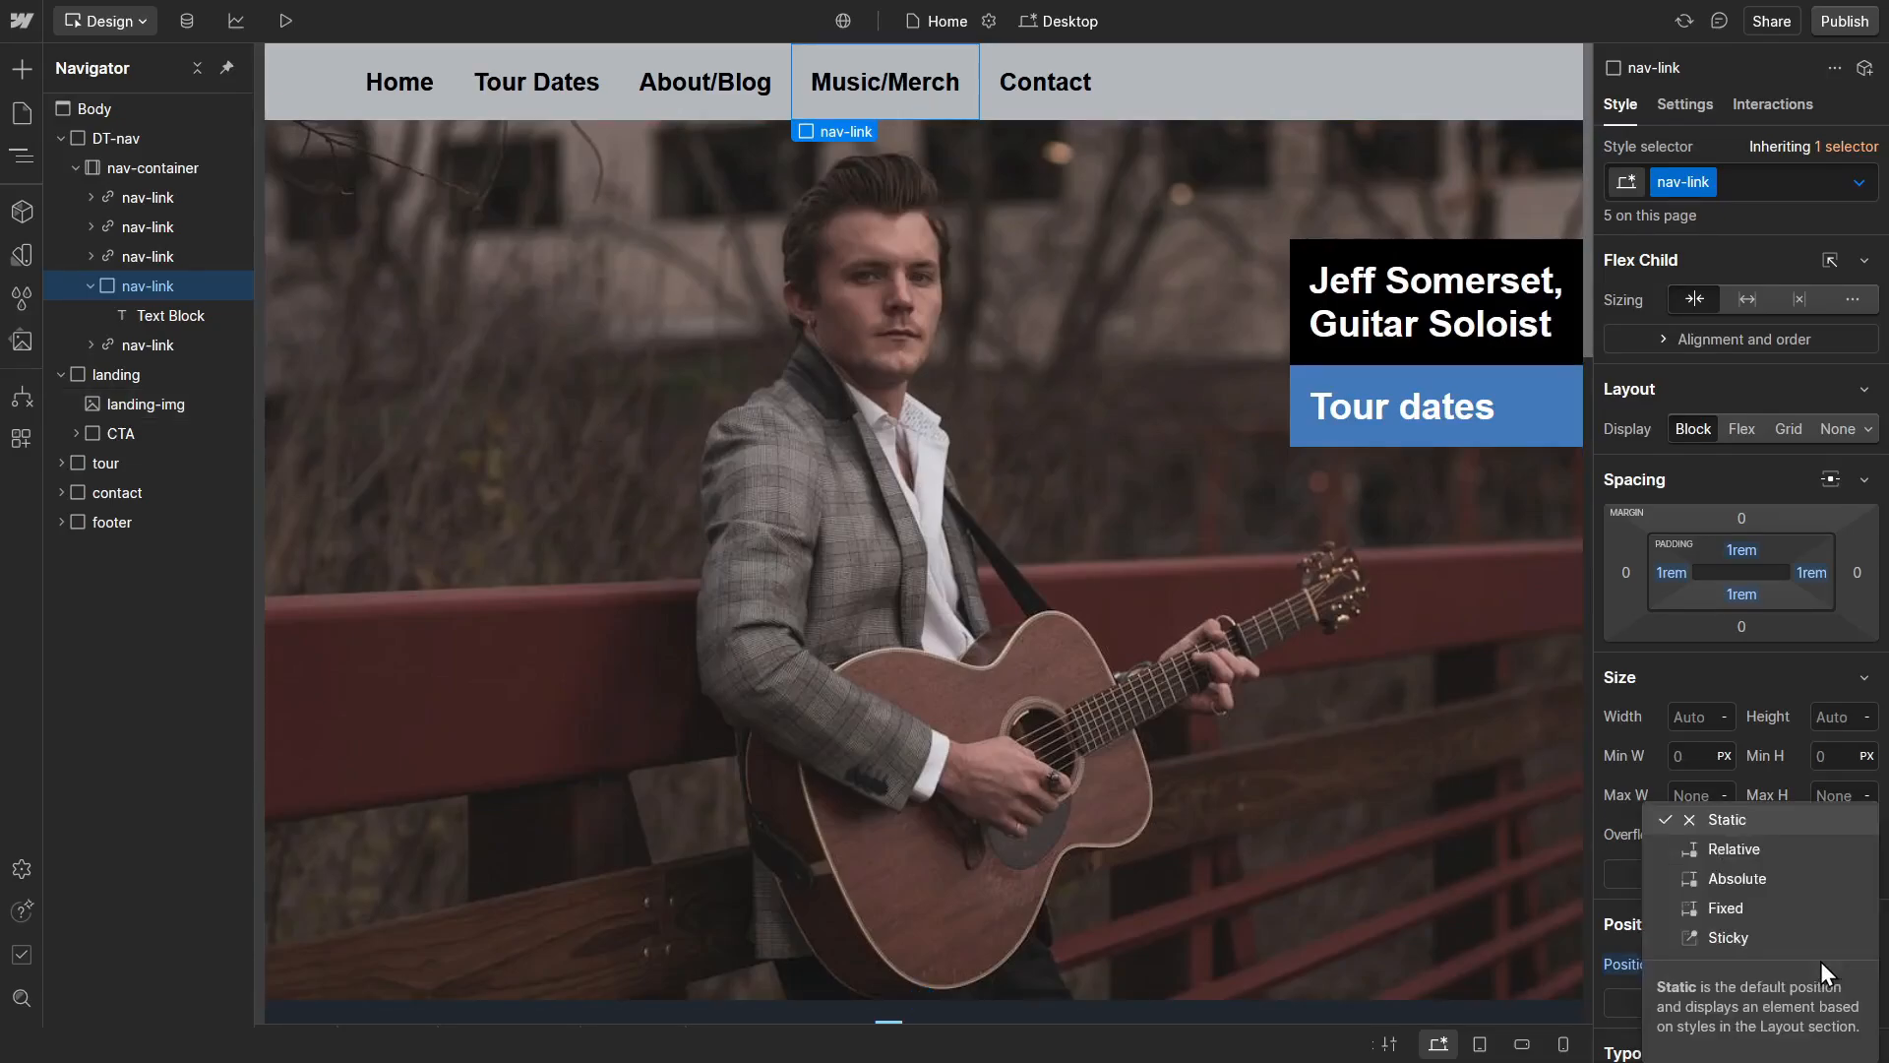
left_click(1761, 852)
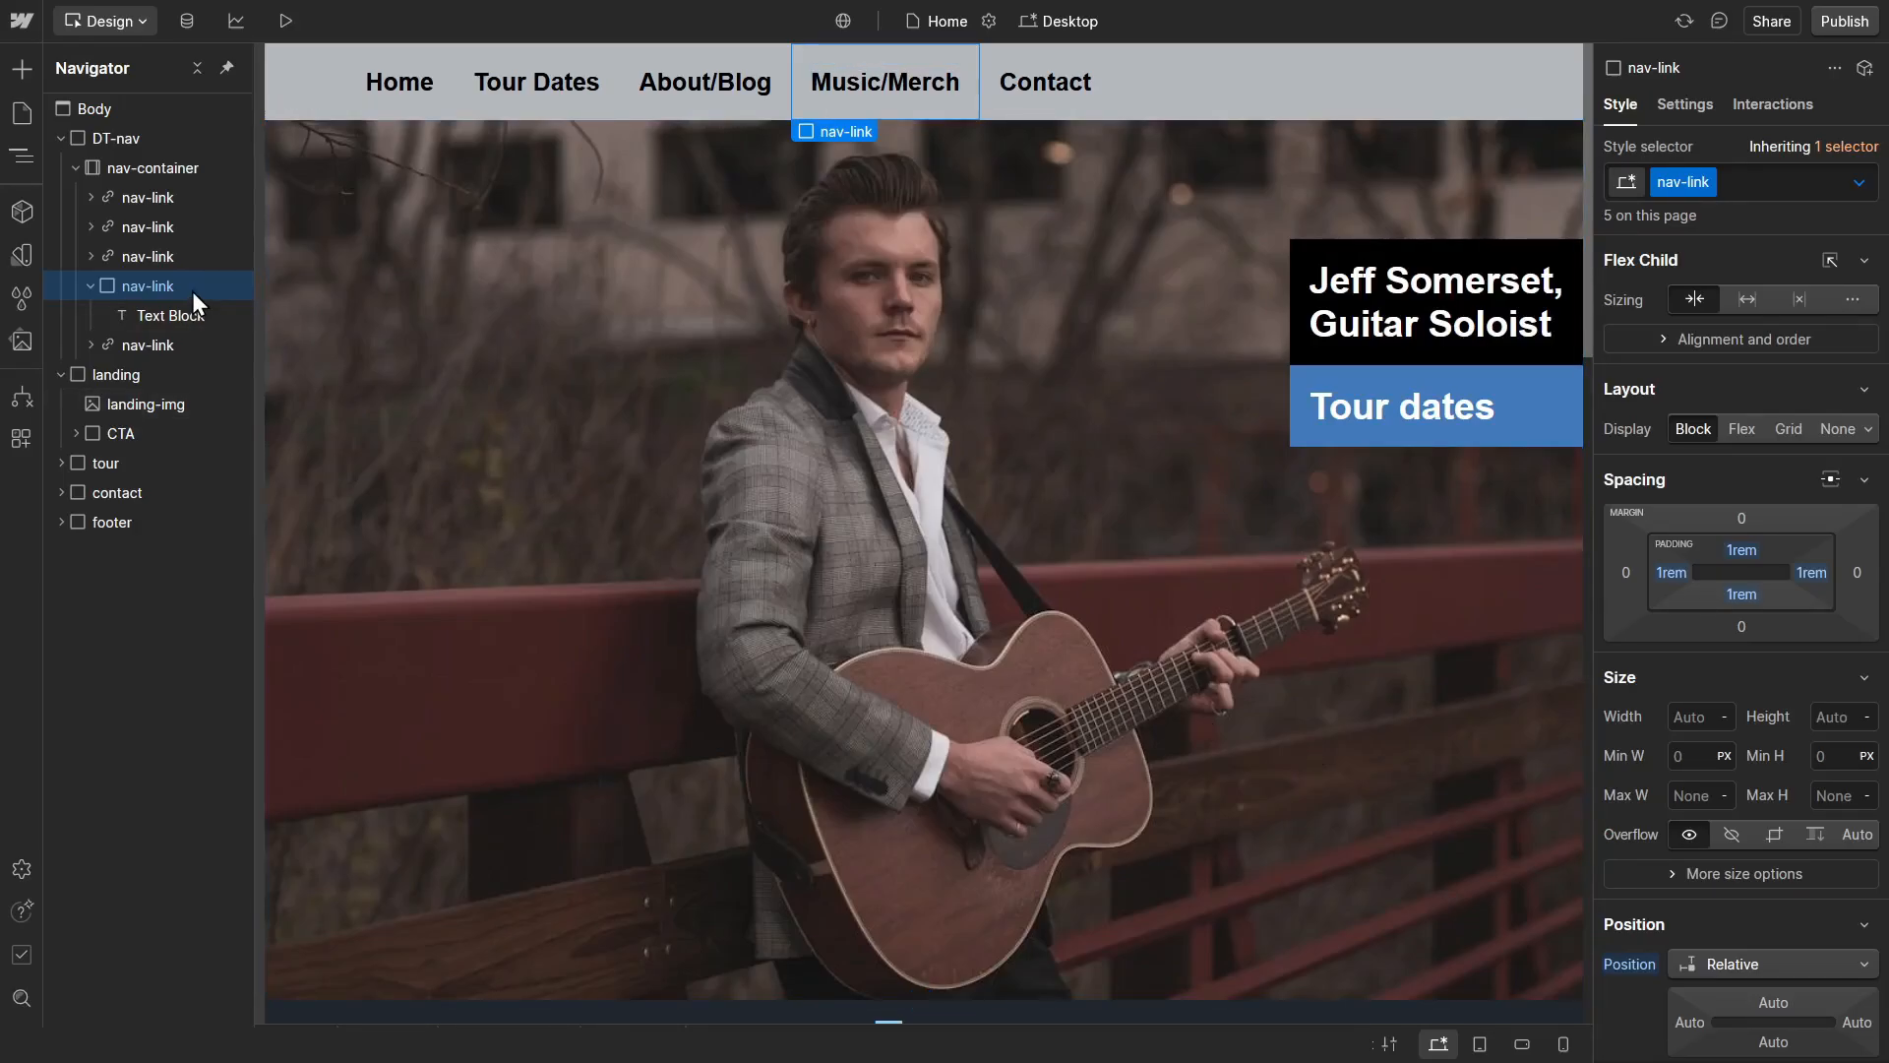
Step: Add a Div Block inside the Music/Merch nav-link and give it the new class Nav-DropDown
key("ctrl+k")
type("div")
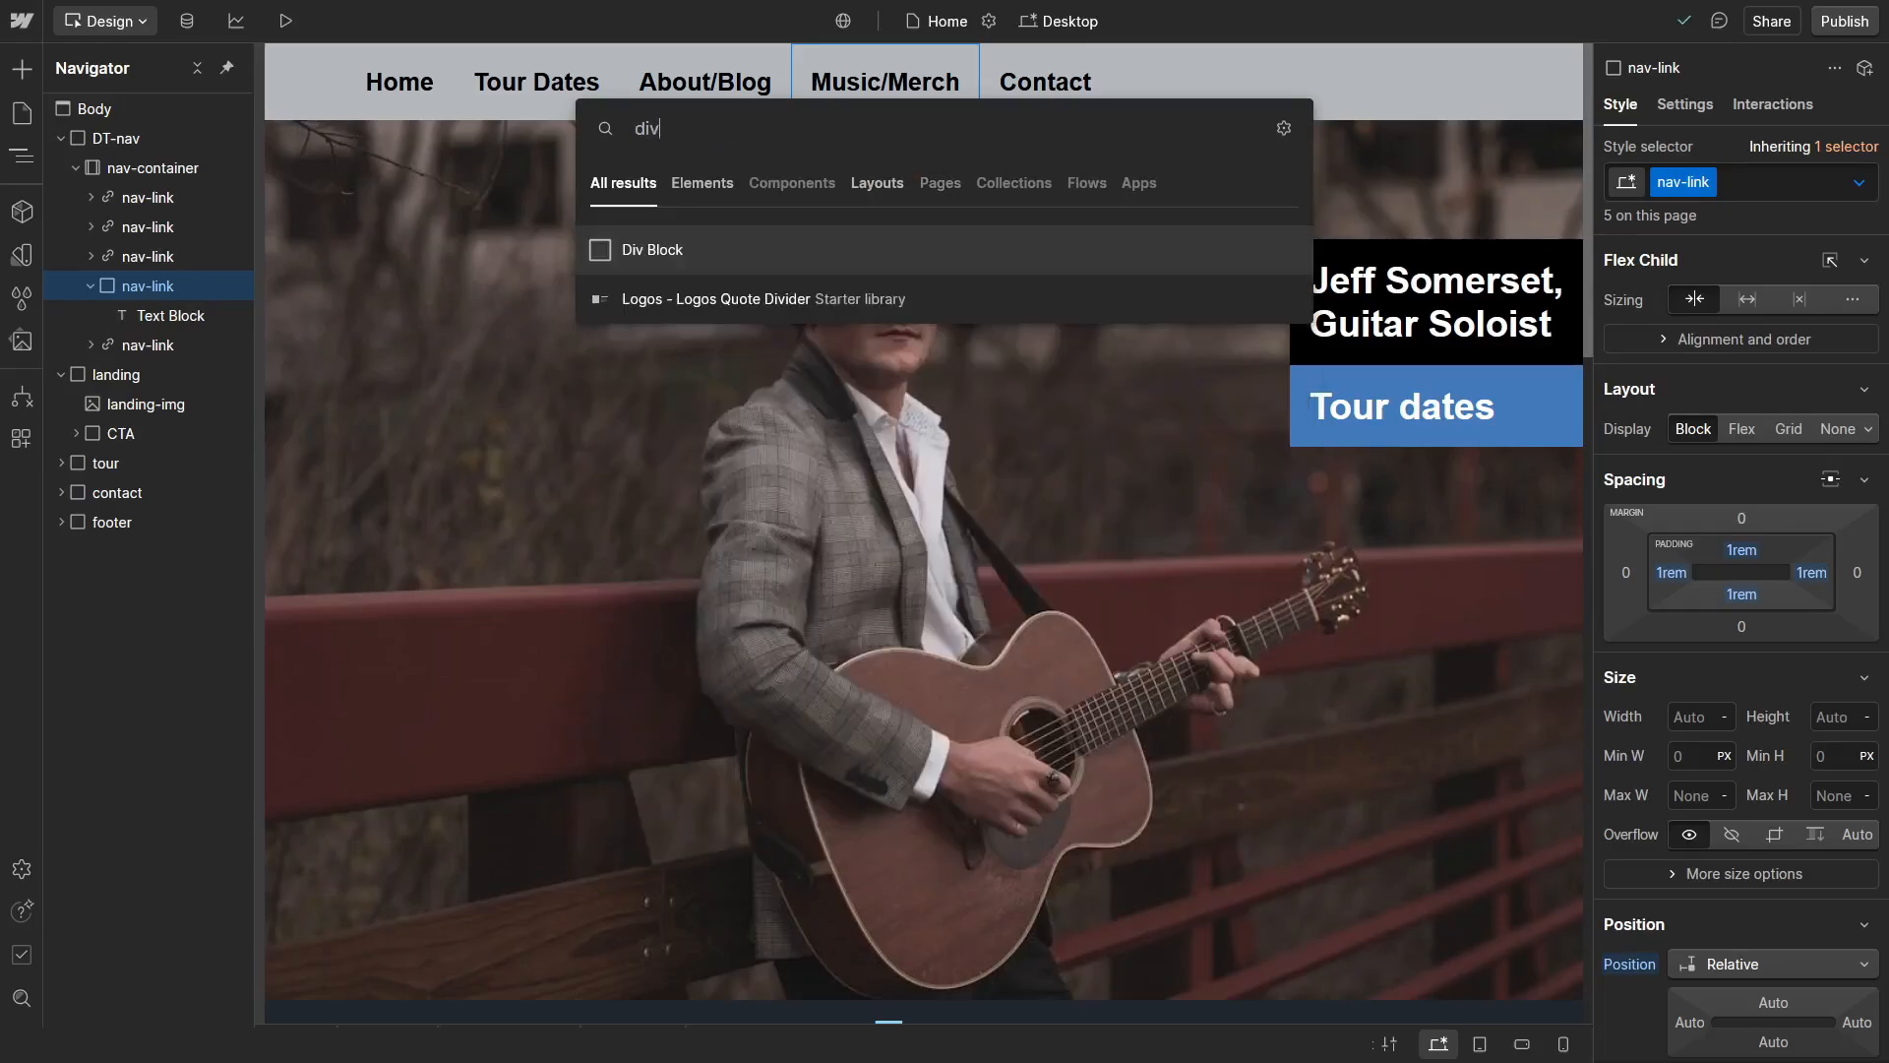
key("Return")
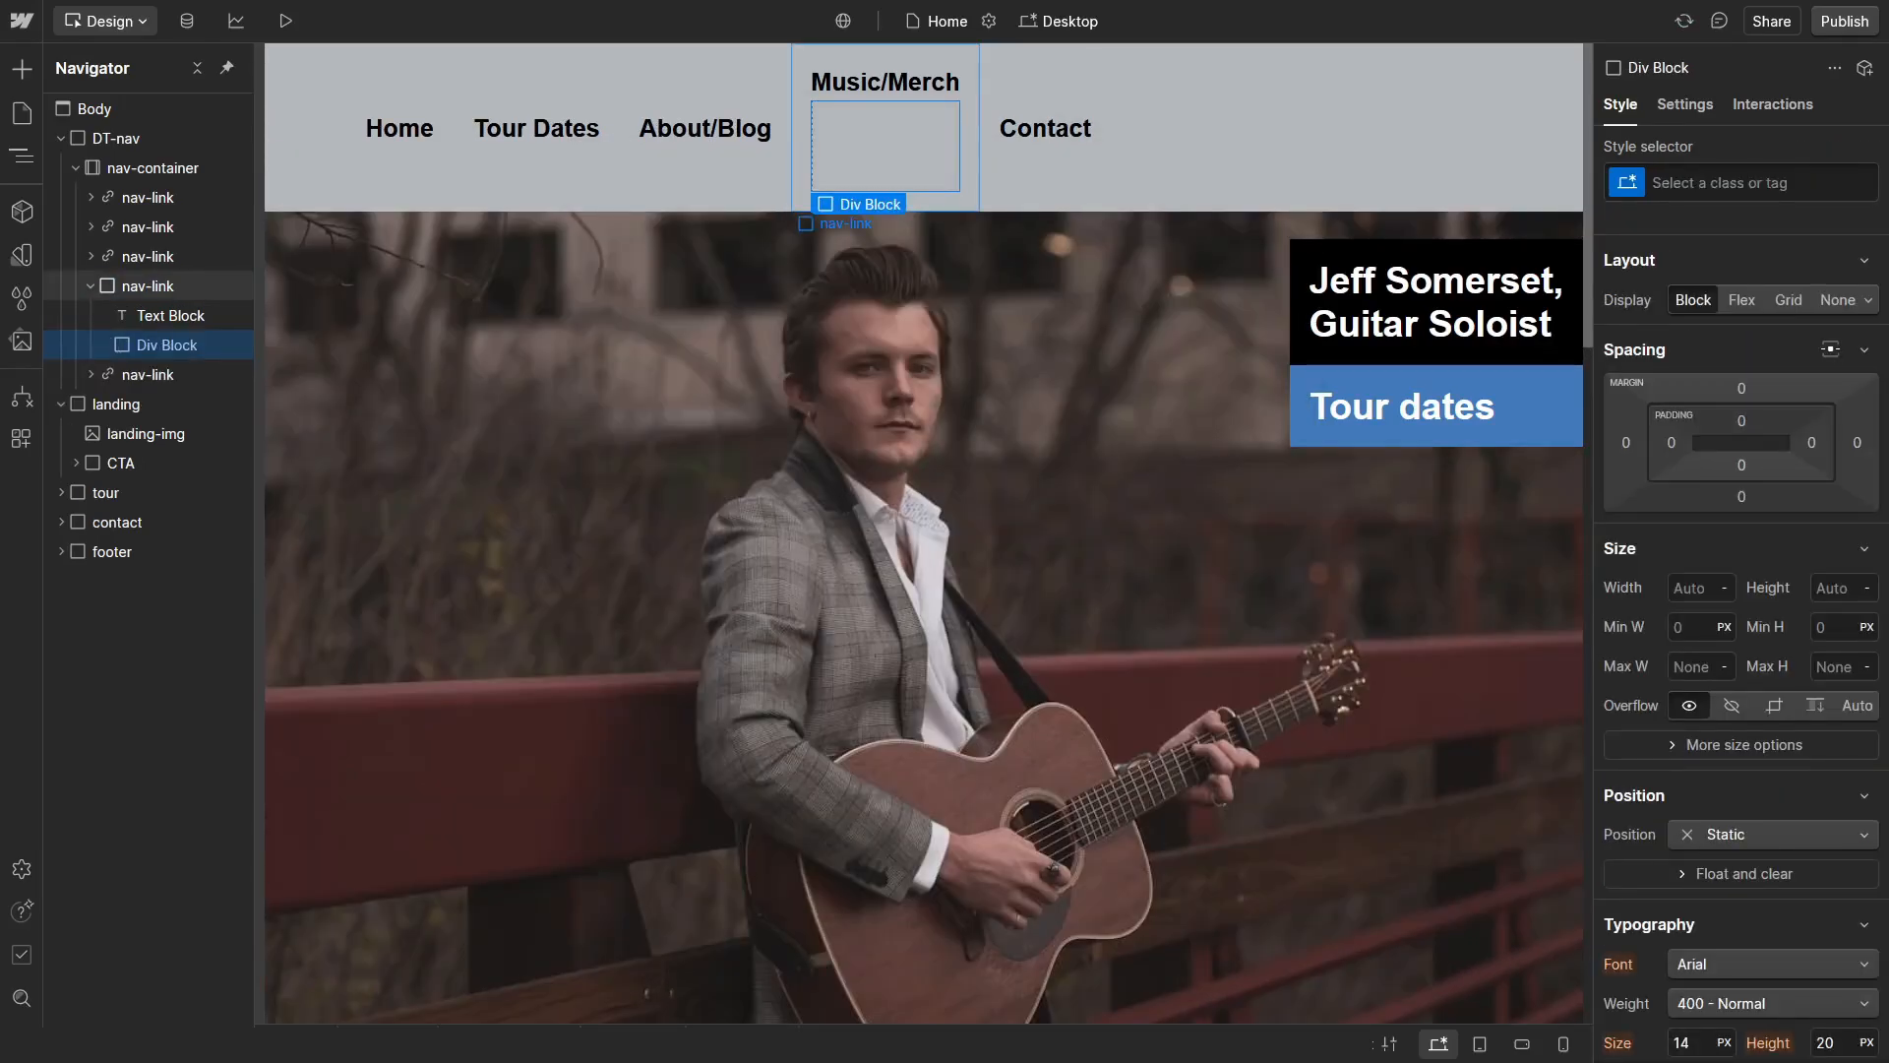
key("ctrl+Return")
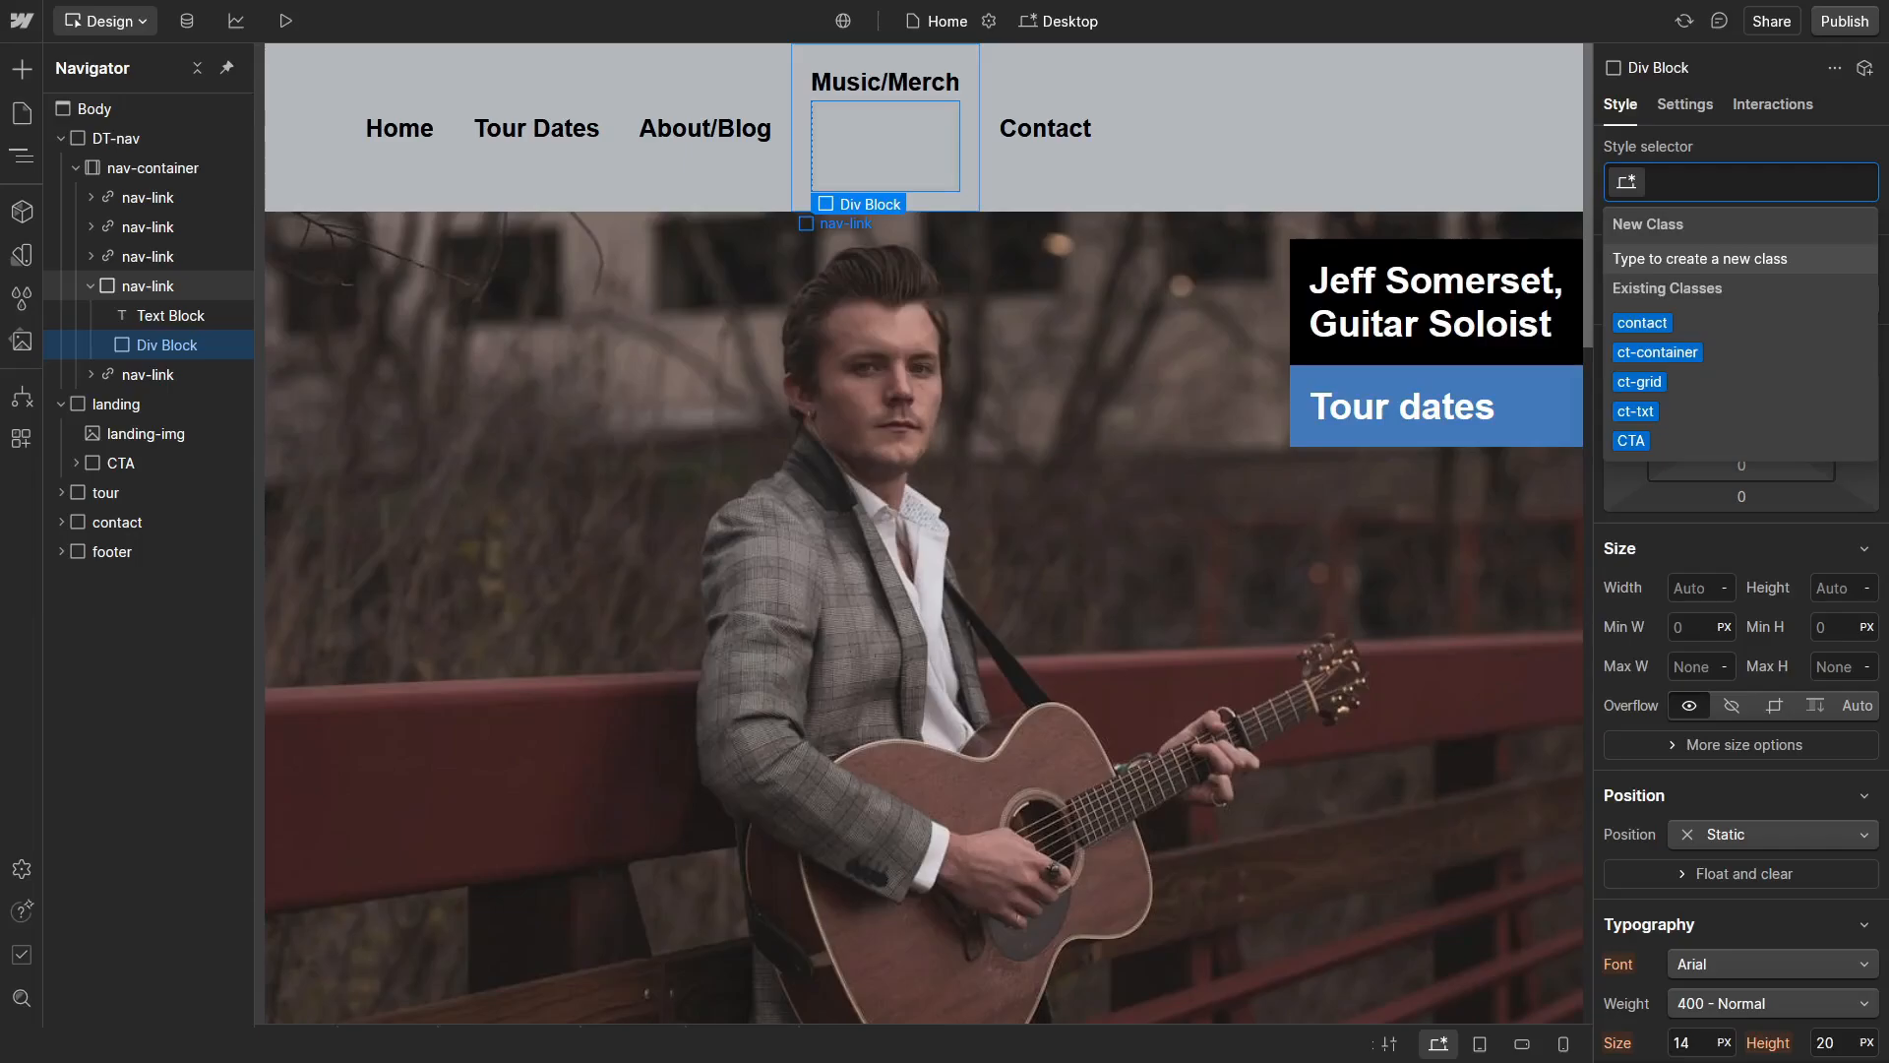
type("Nav-Dr")
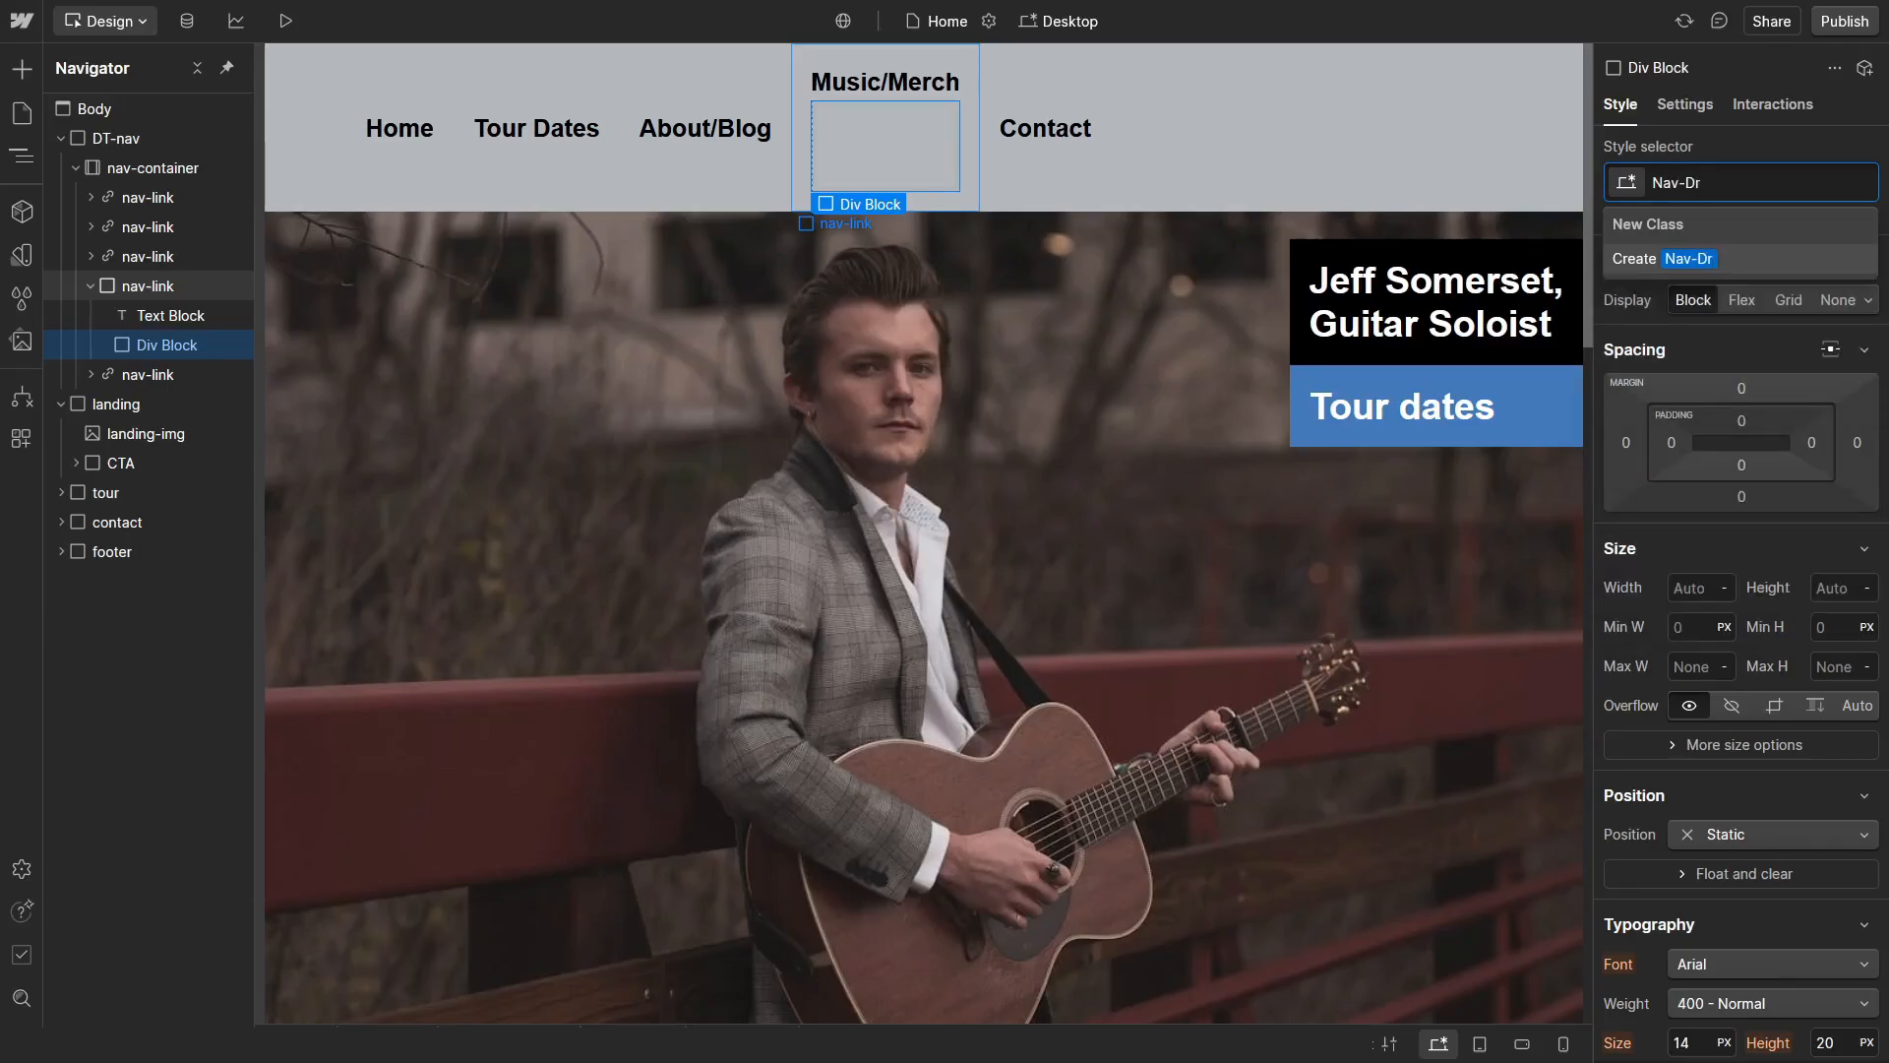
type("opDown")
key("Return")
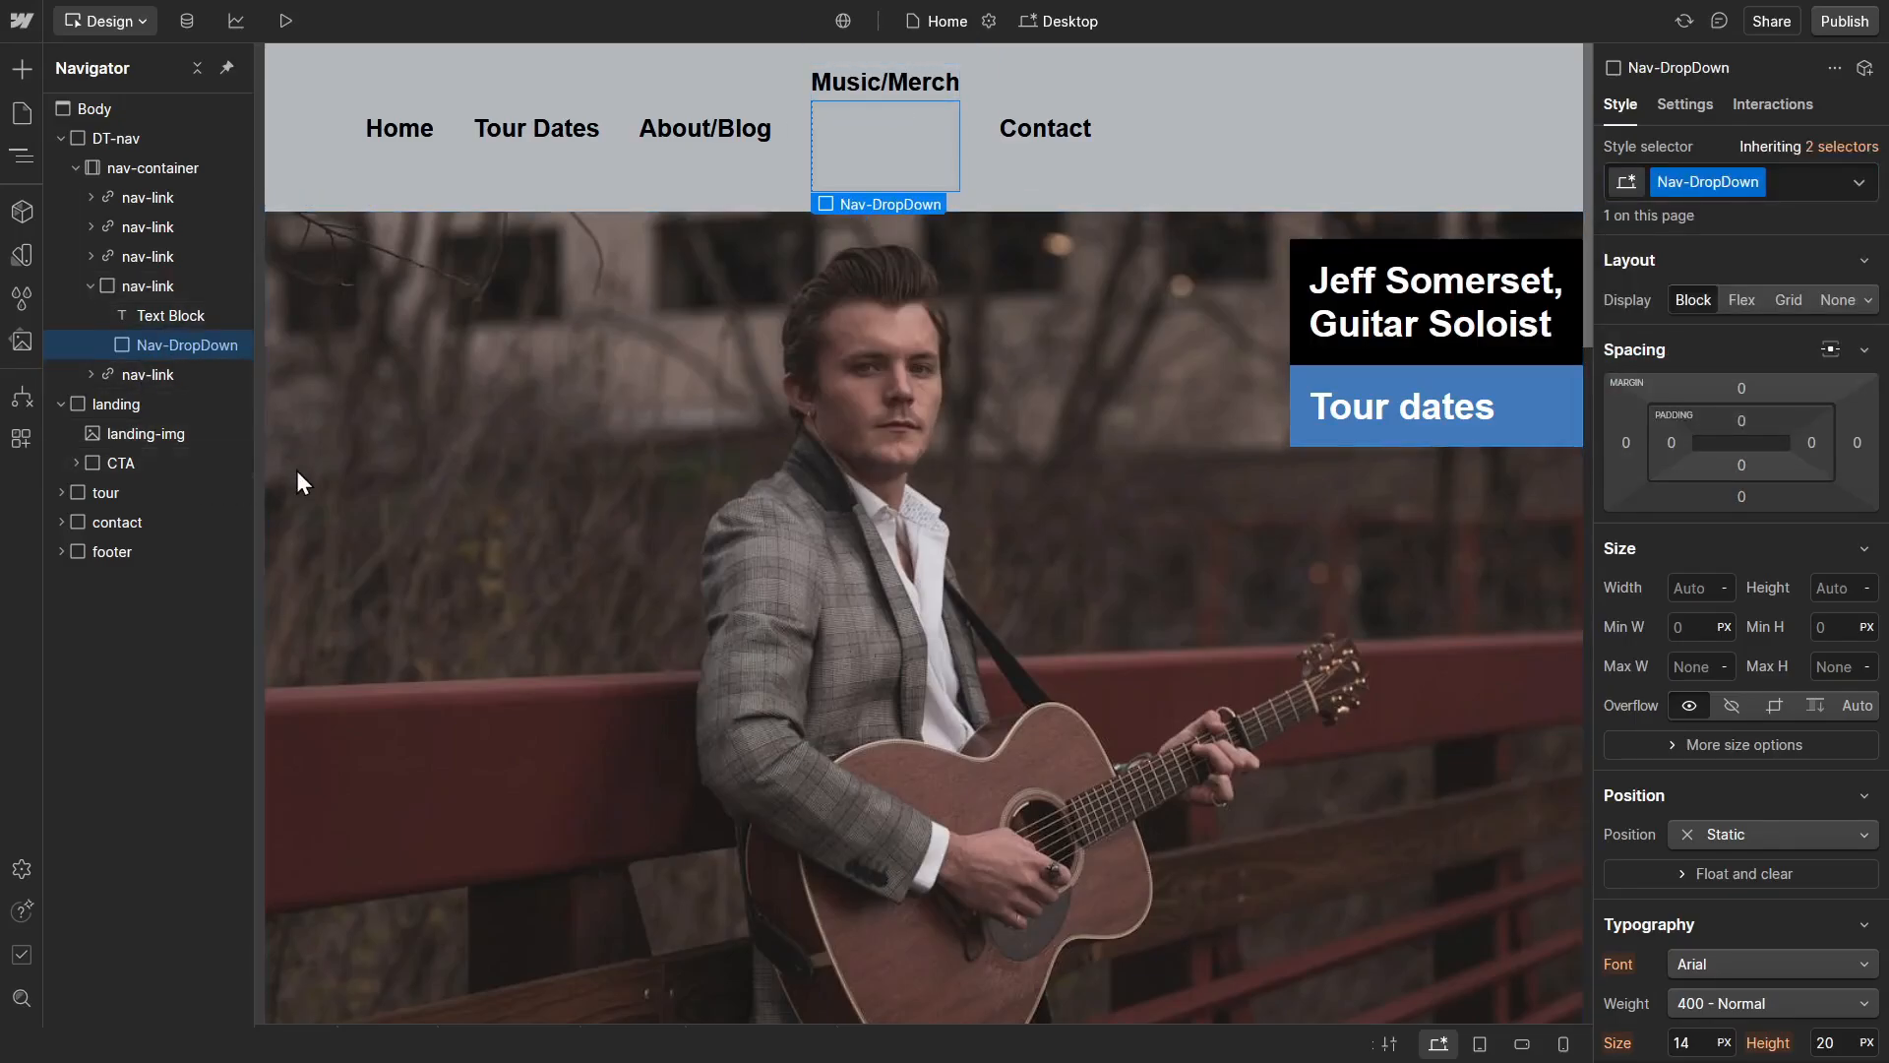
Step: Set the Nav-DropDown block's position to Absolute with a left offset of 0% and a top offset of 100%
left_click(1745, 840)
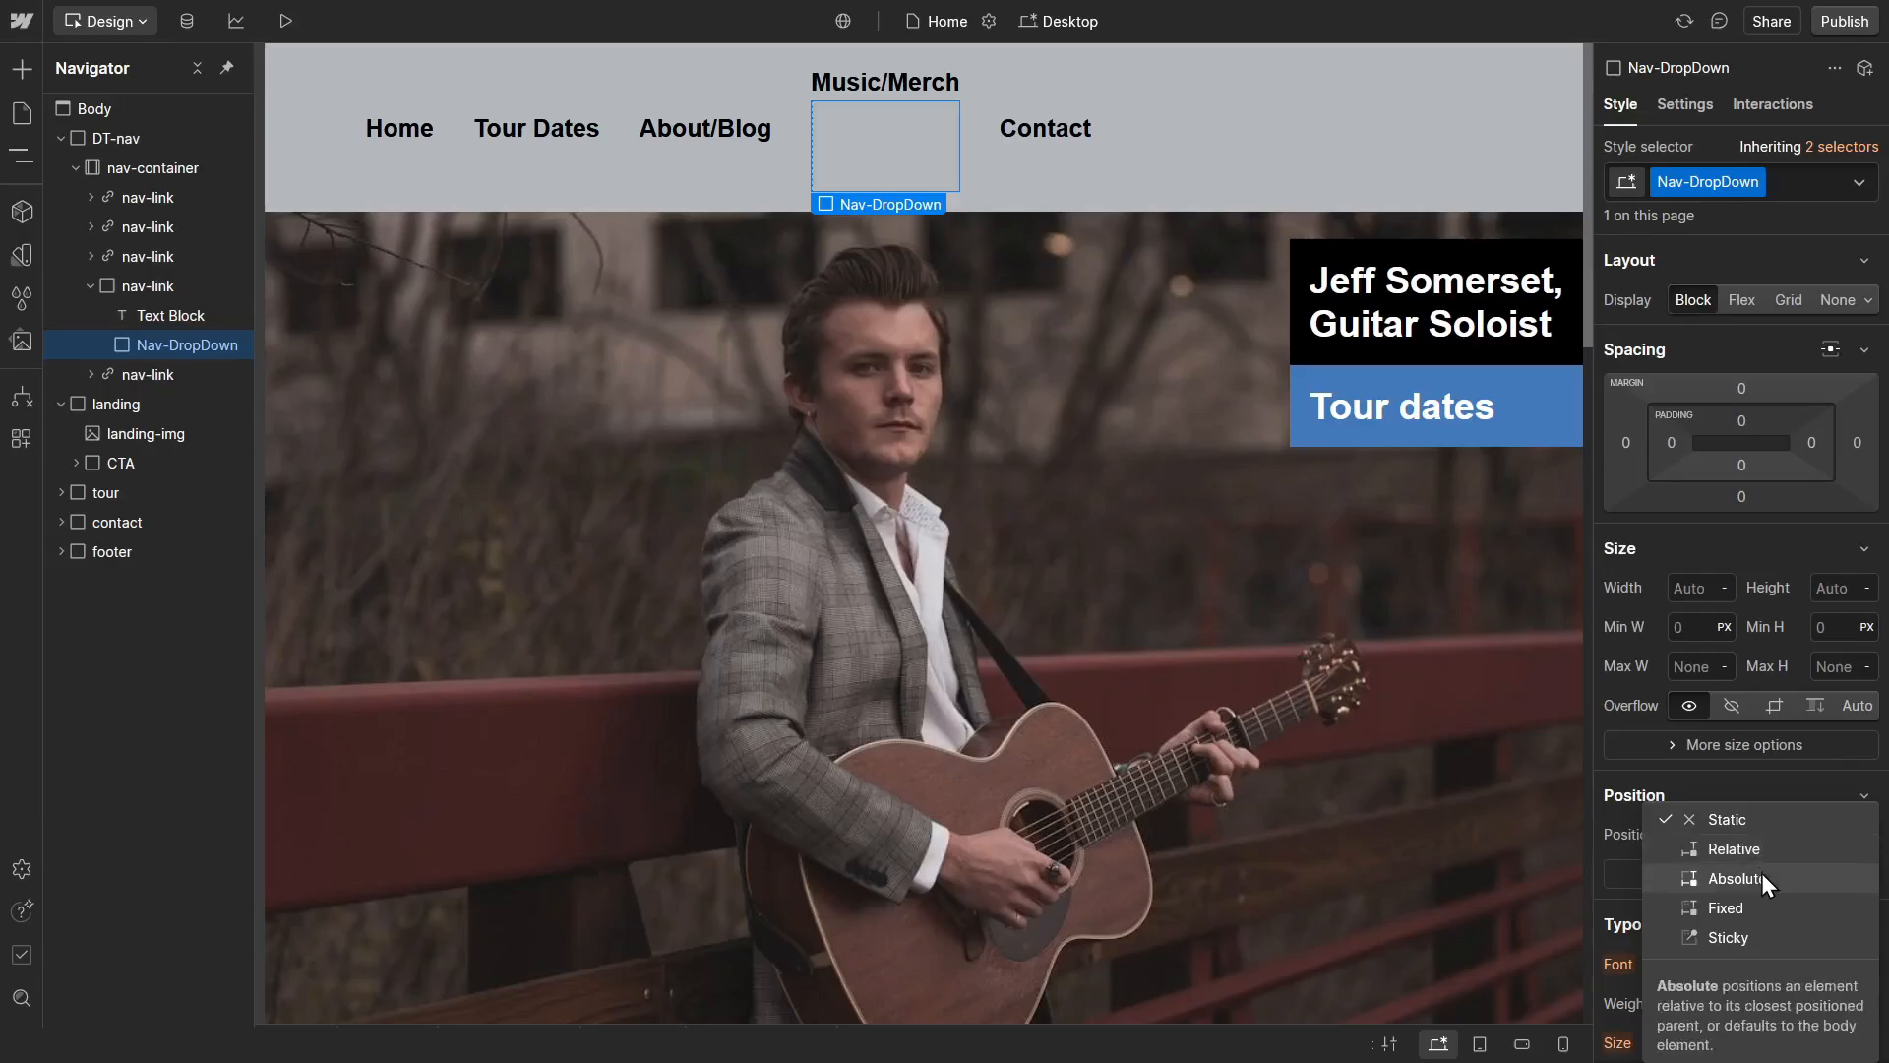
left_click(1771, 879)
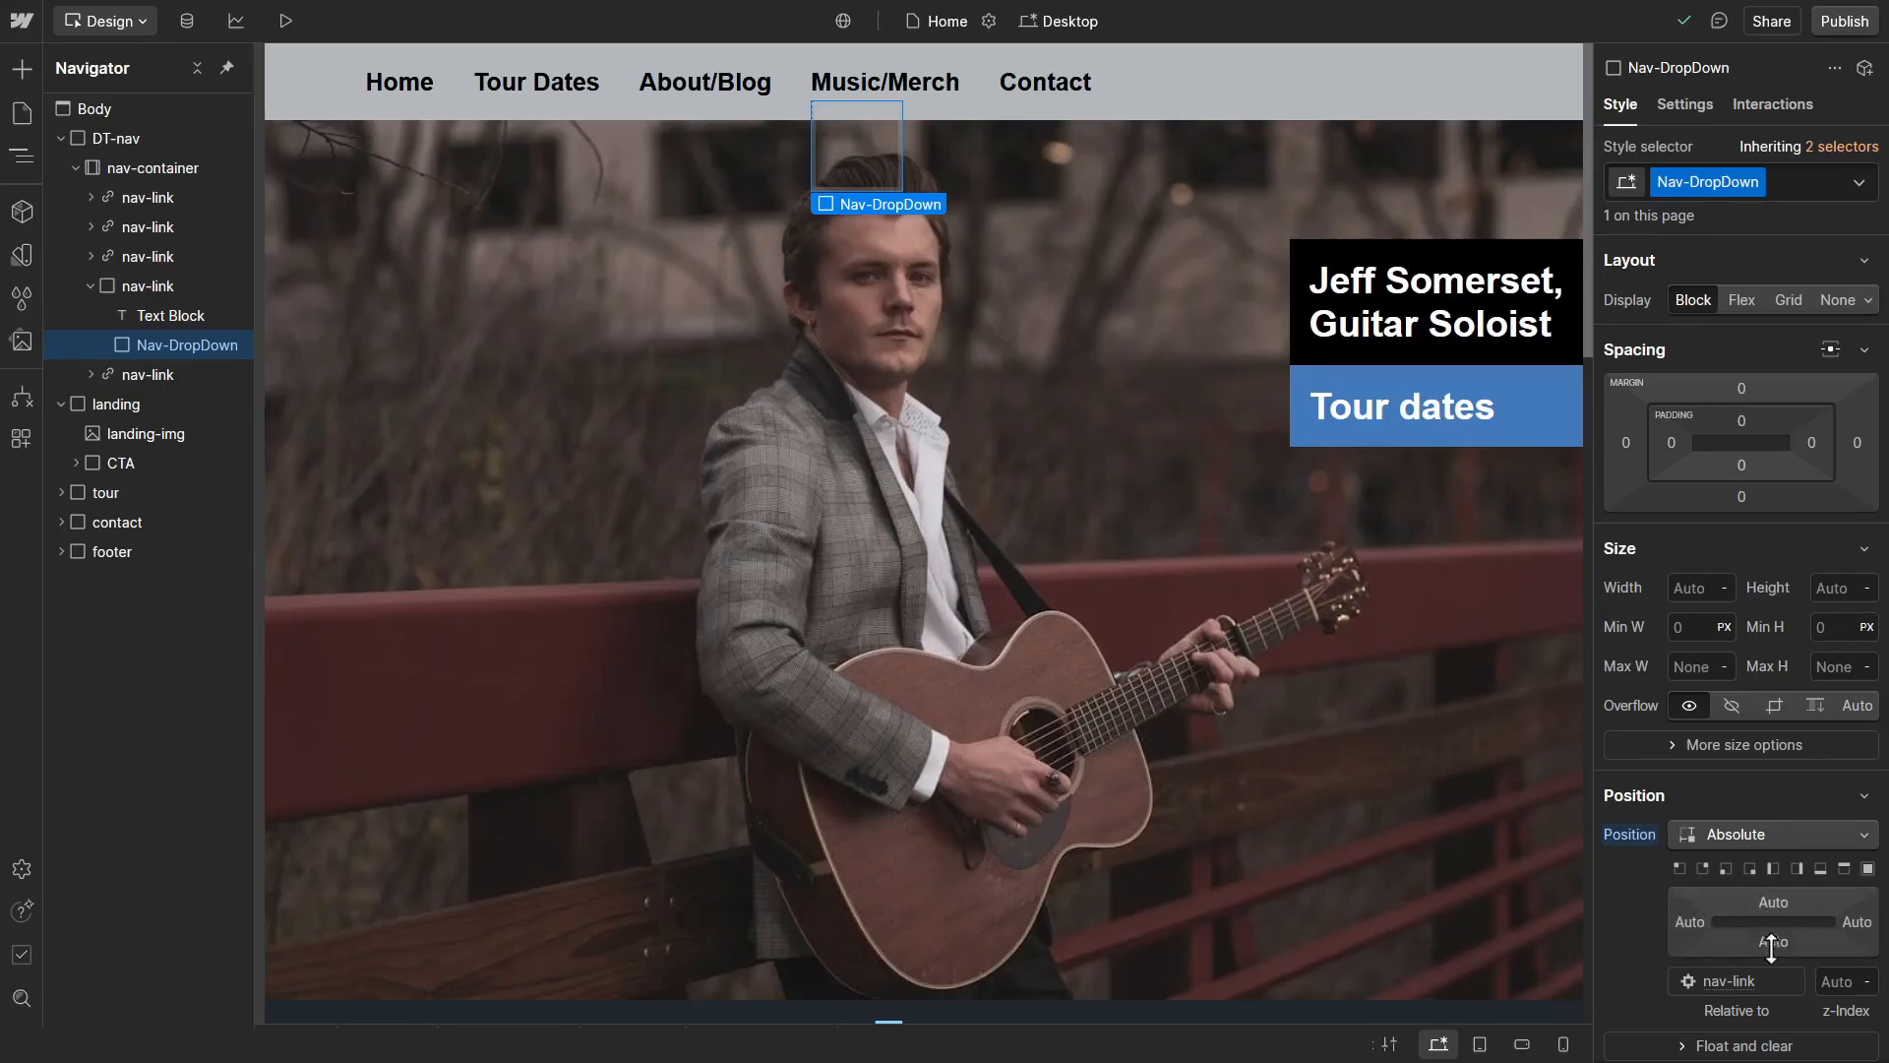
left_click(1680, 923)
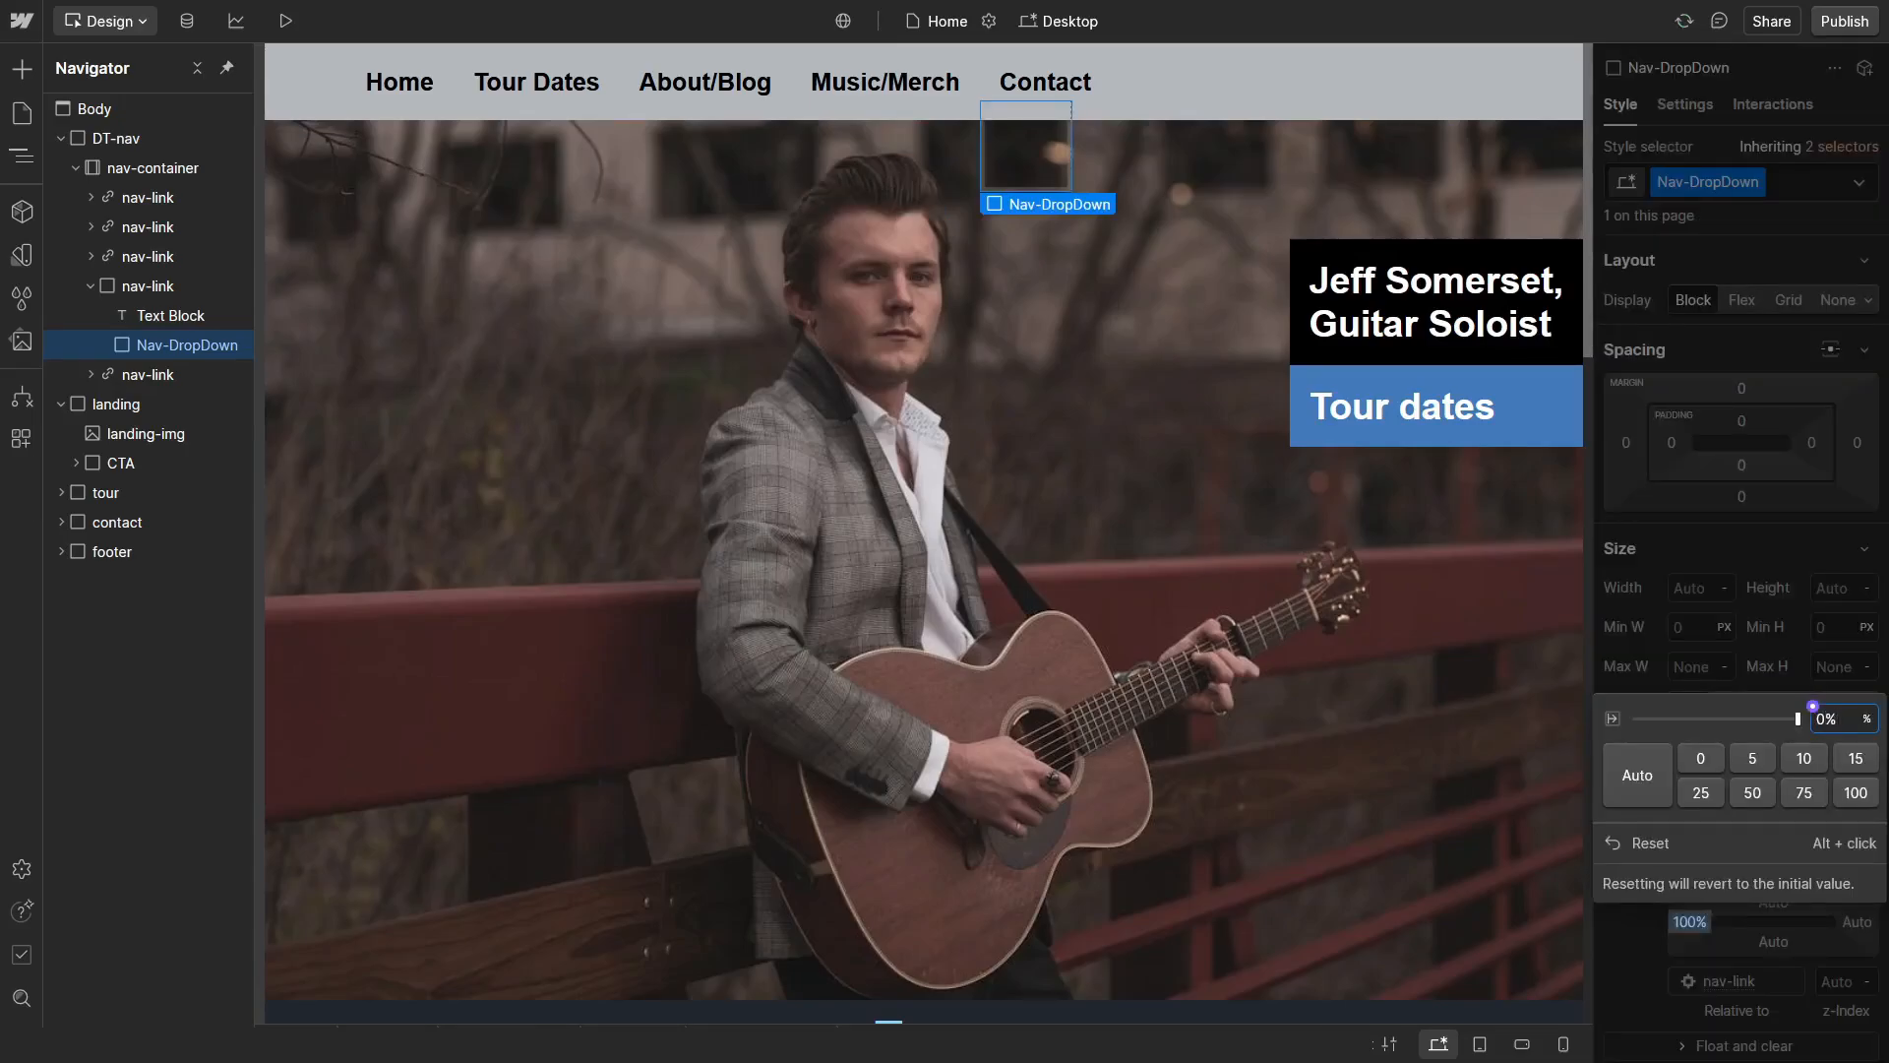
type("0")
key("Return")
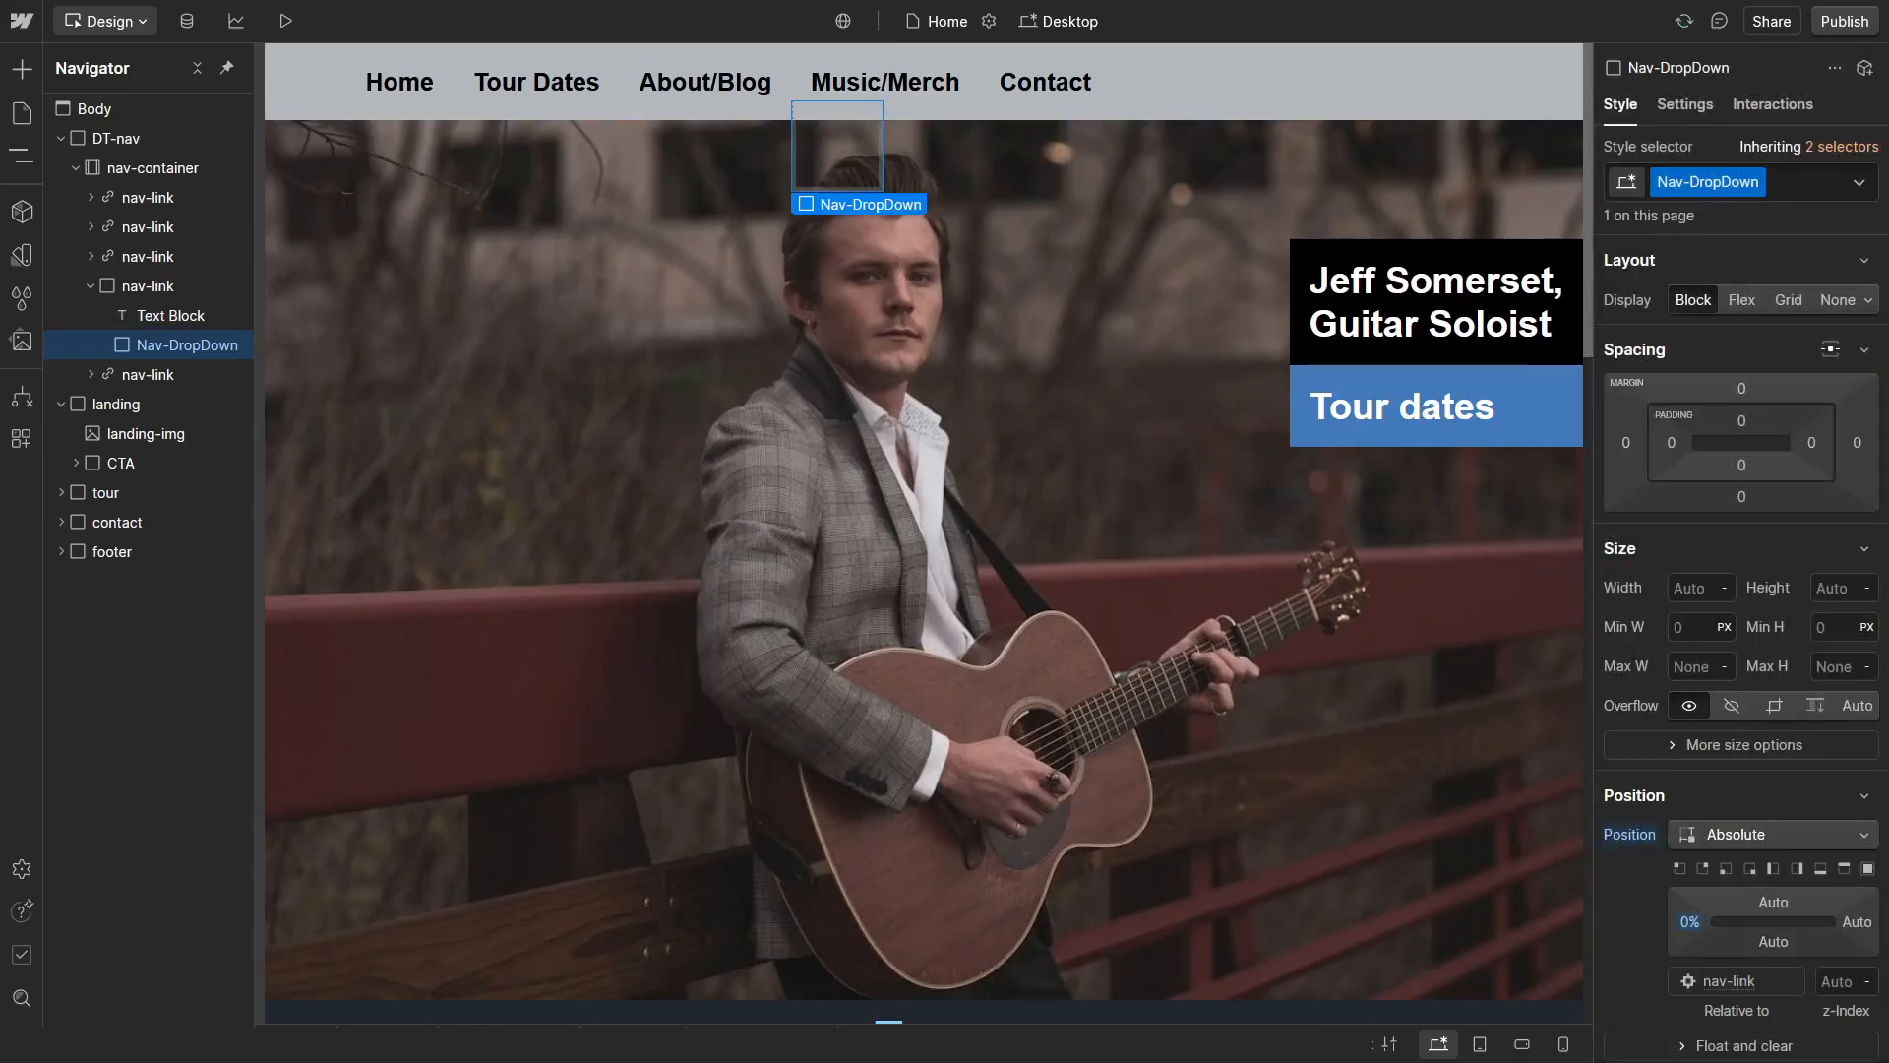
left_click(1767, 901)
type("100")
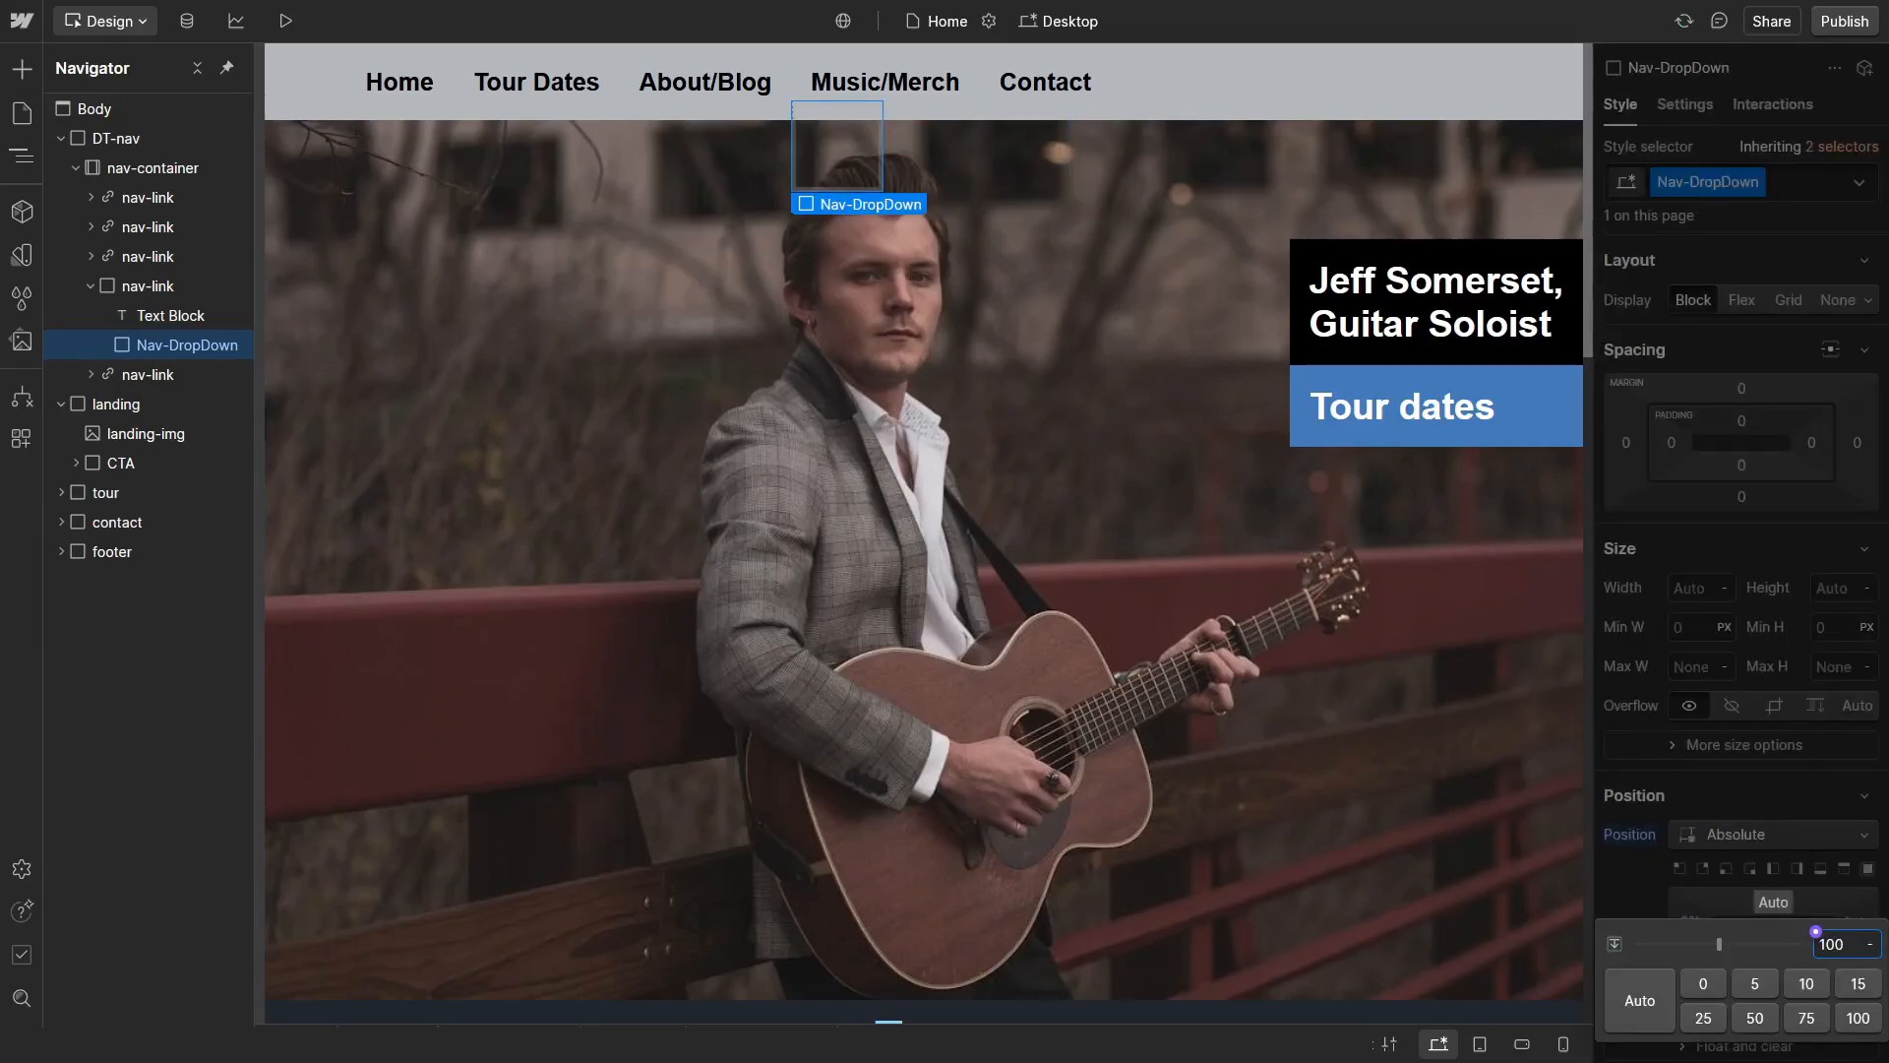
key("Return")
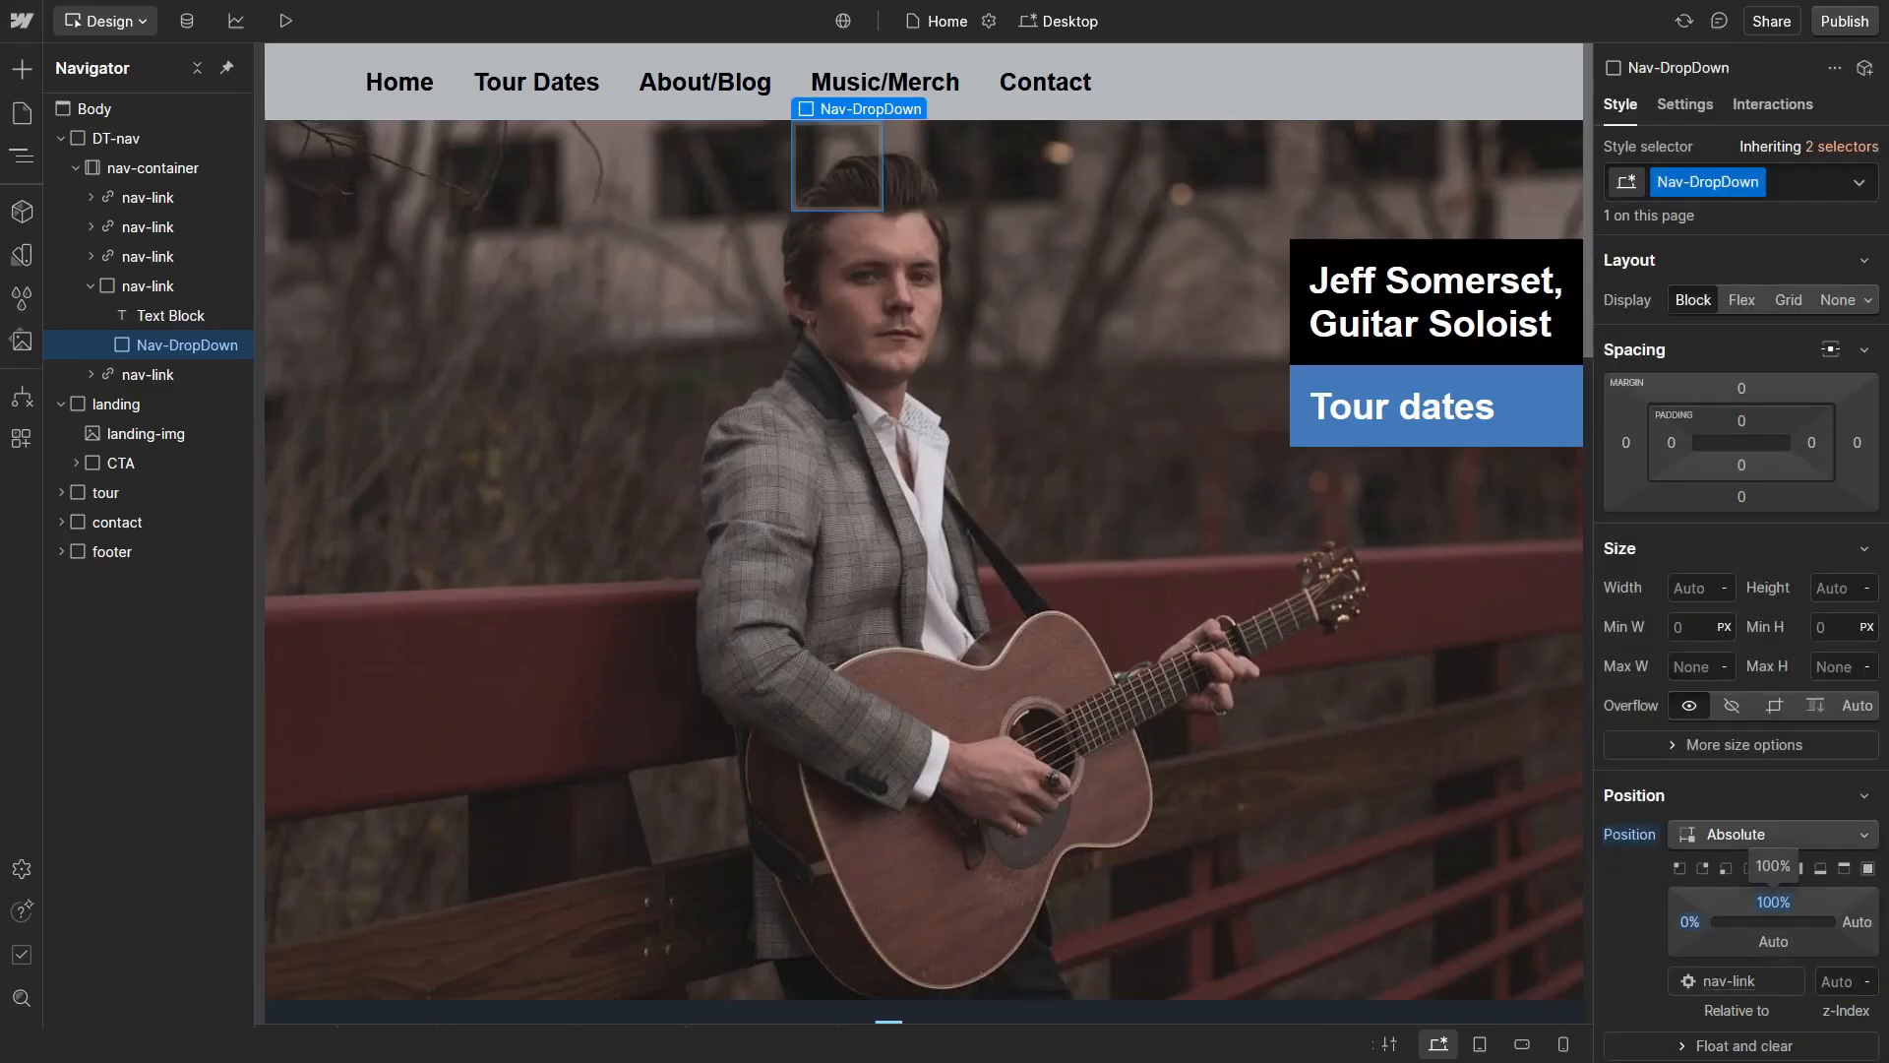
Step: Set the Nav-DropDown block's right offset to -200% and its z-index to 6
left_click(1848, 920)
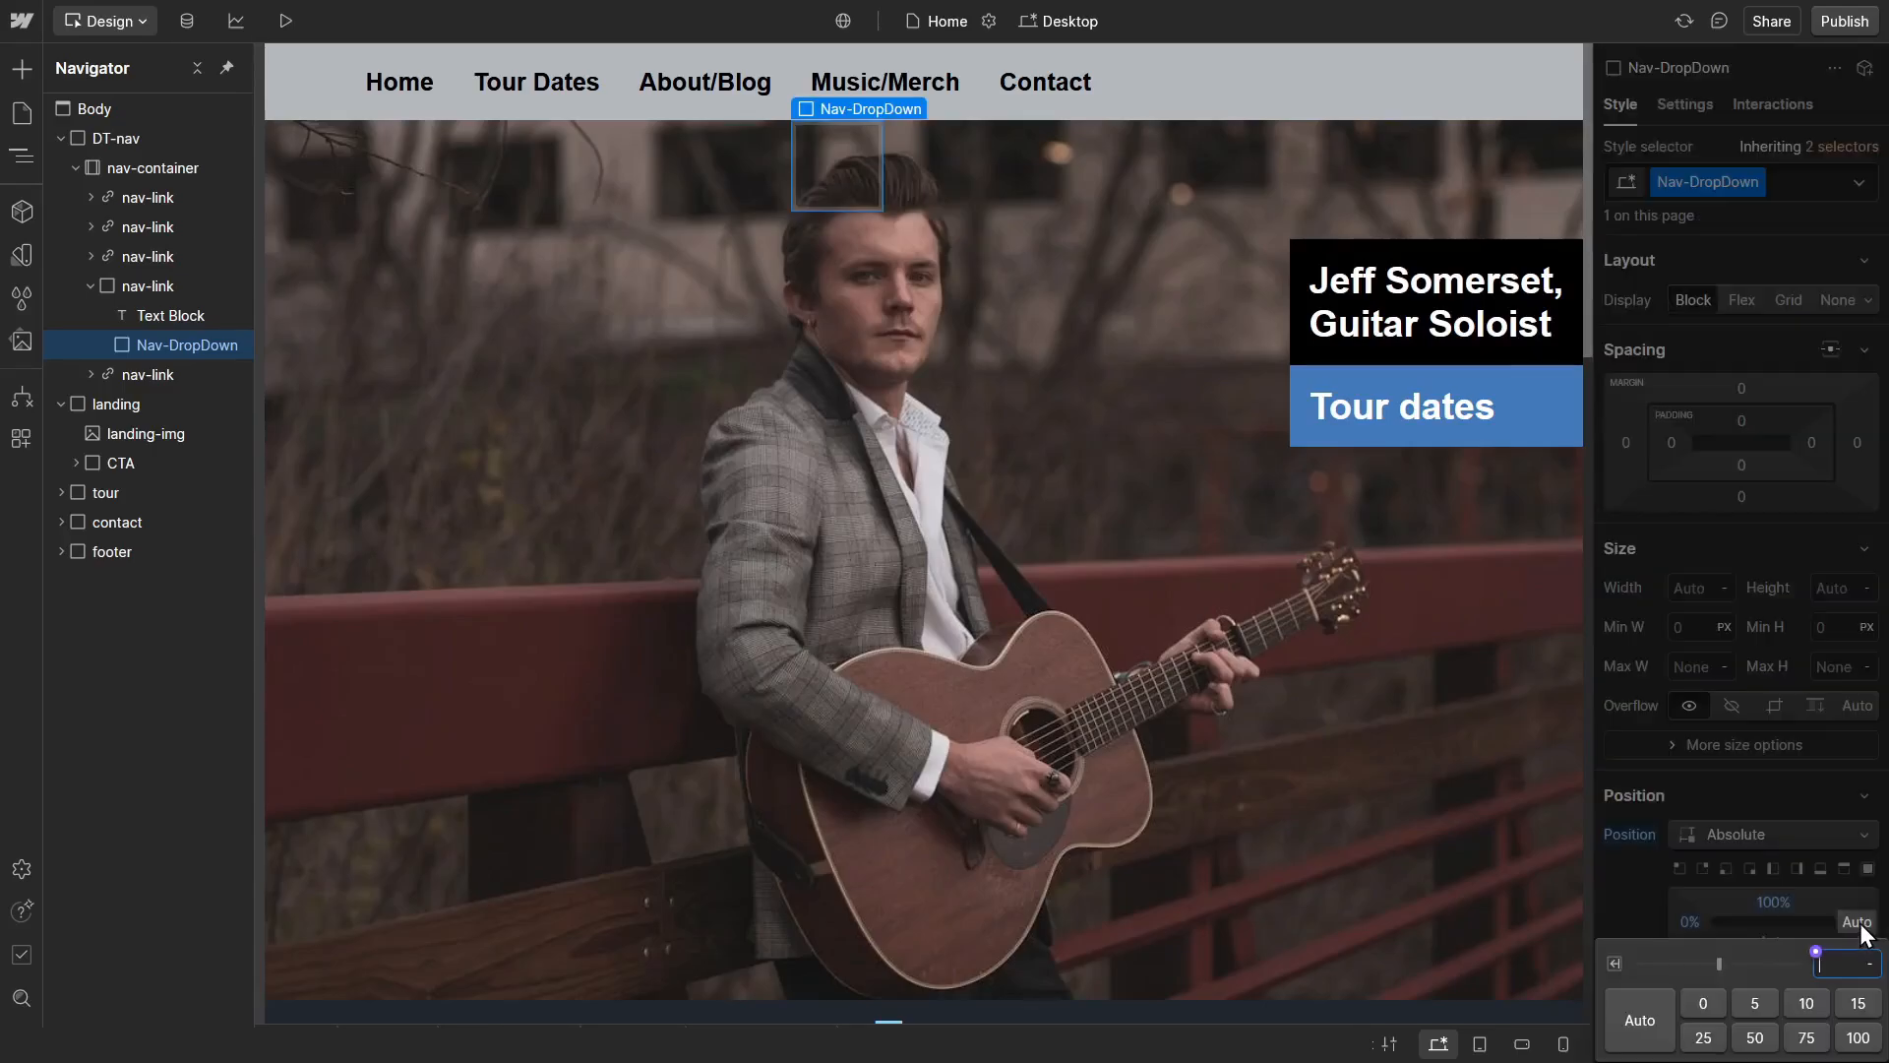
type("-")
type("200")
type("%")
key("Return")
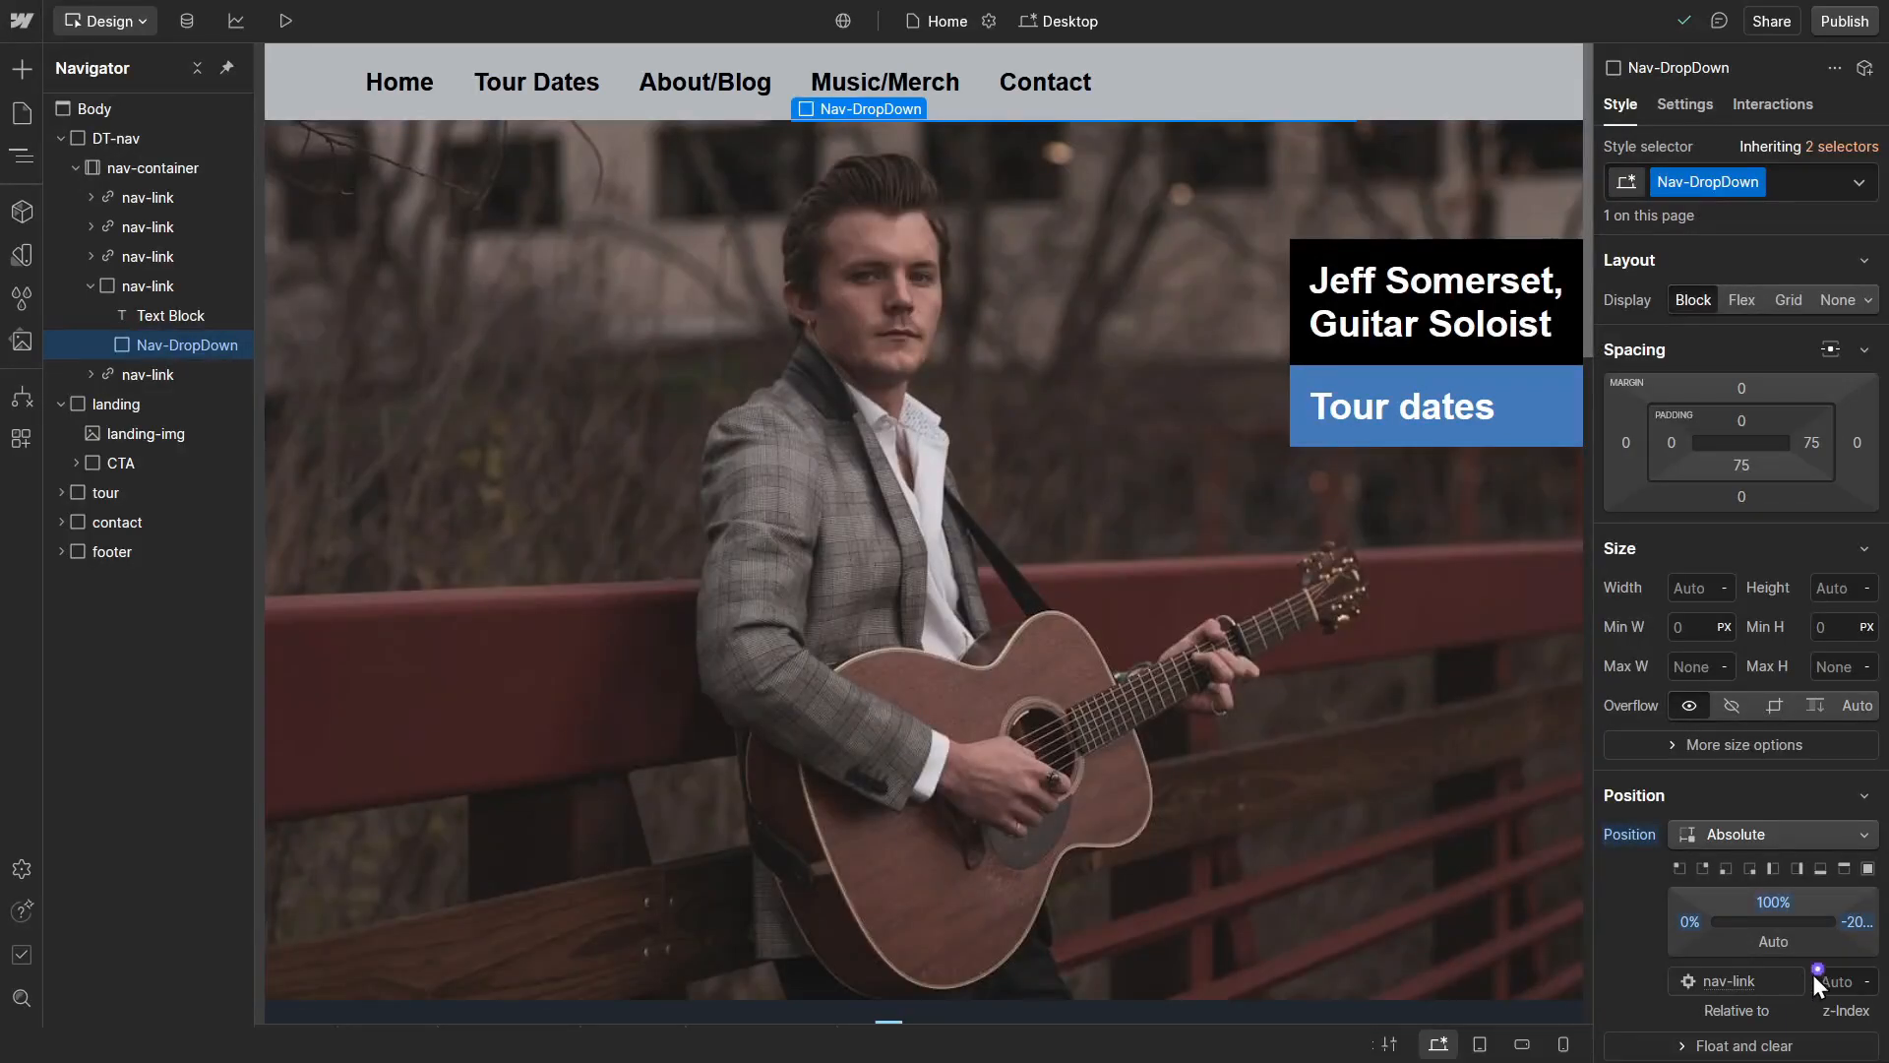
left_click(1836, 984)
type("6")
Step: Apply the Gray 2 colour variable as the Nav-DropDown block's background colour
scroll(1725, 895, "down", 3)
scroll(1725, 895, "down", 5)
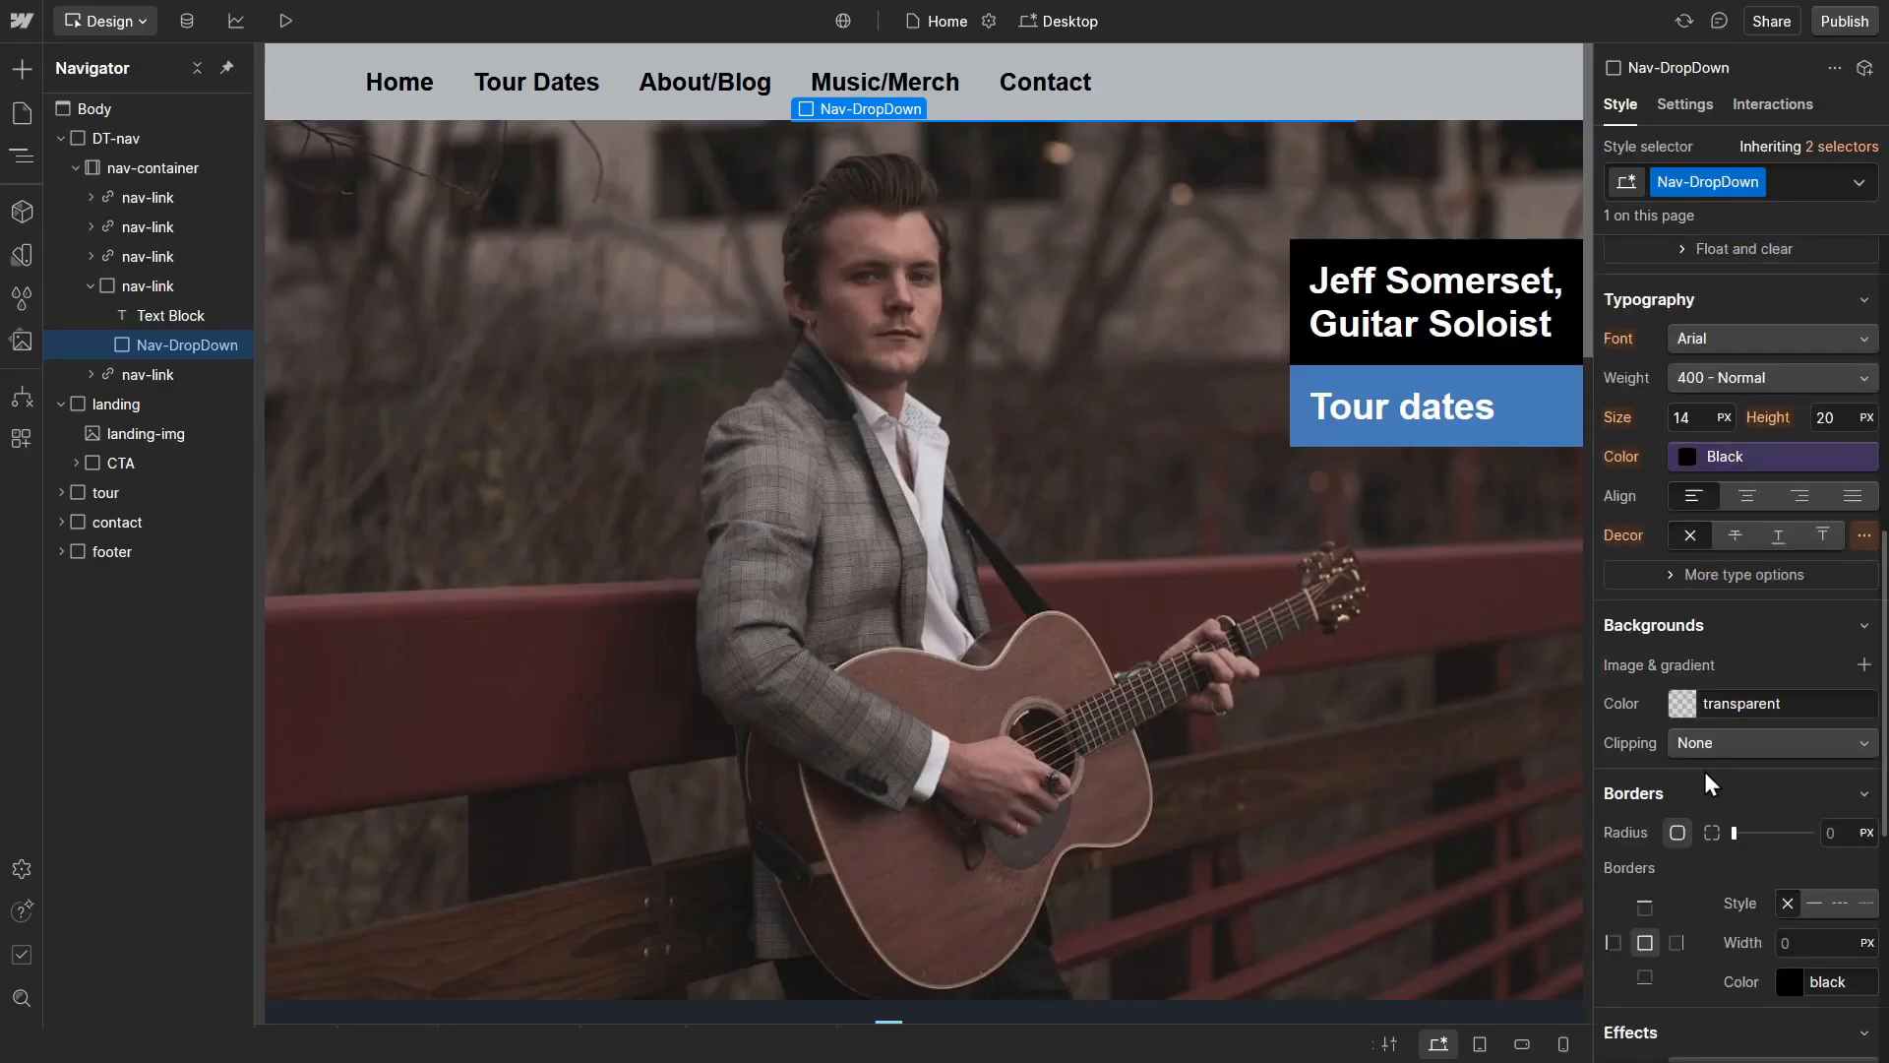
left_click(1681, 703)
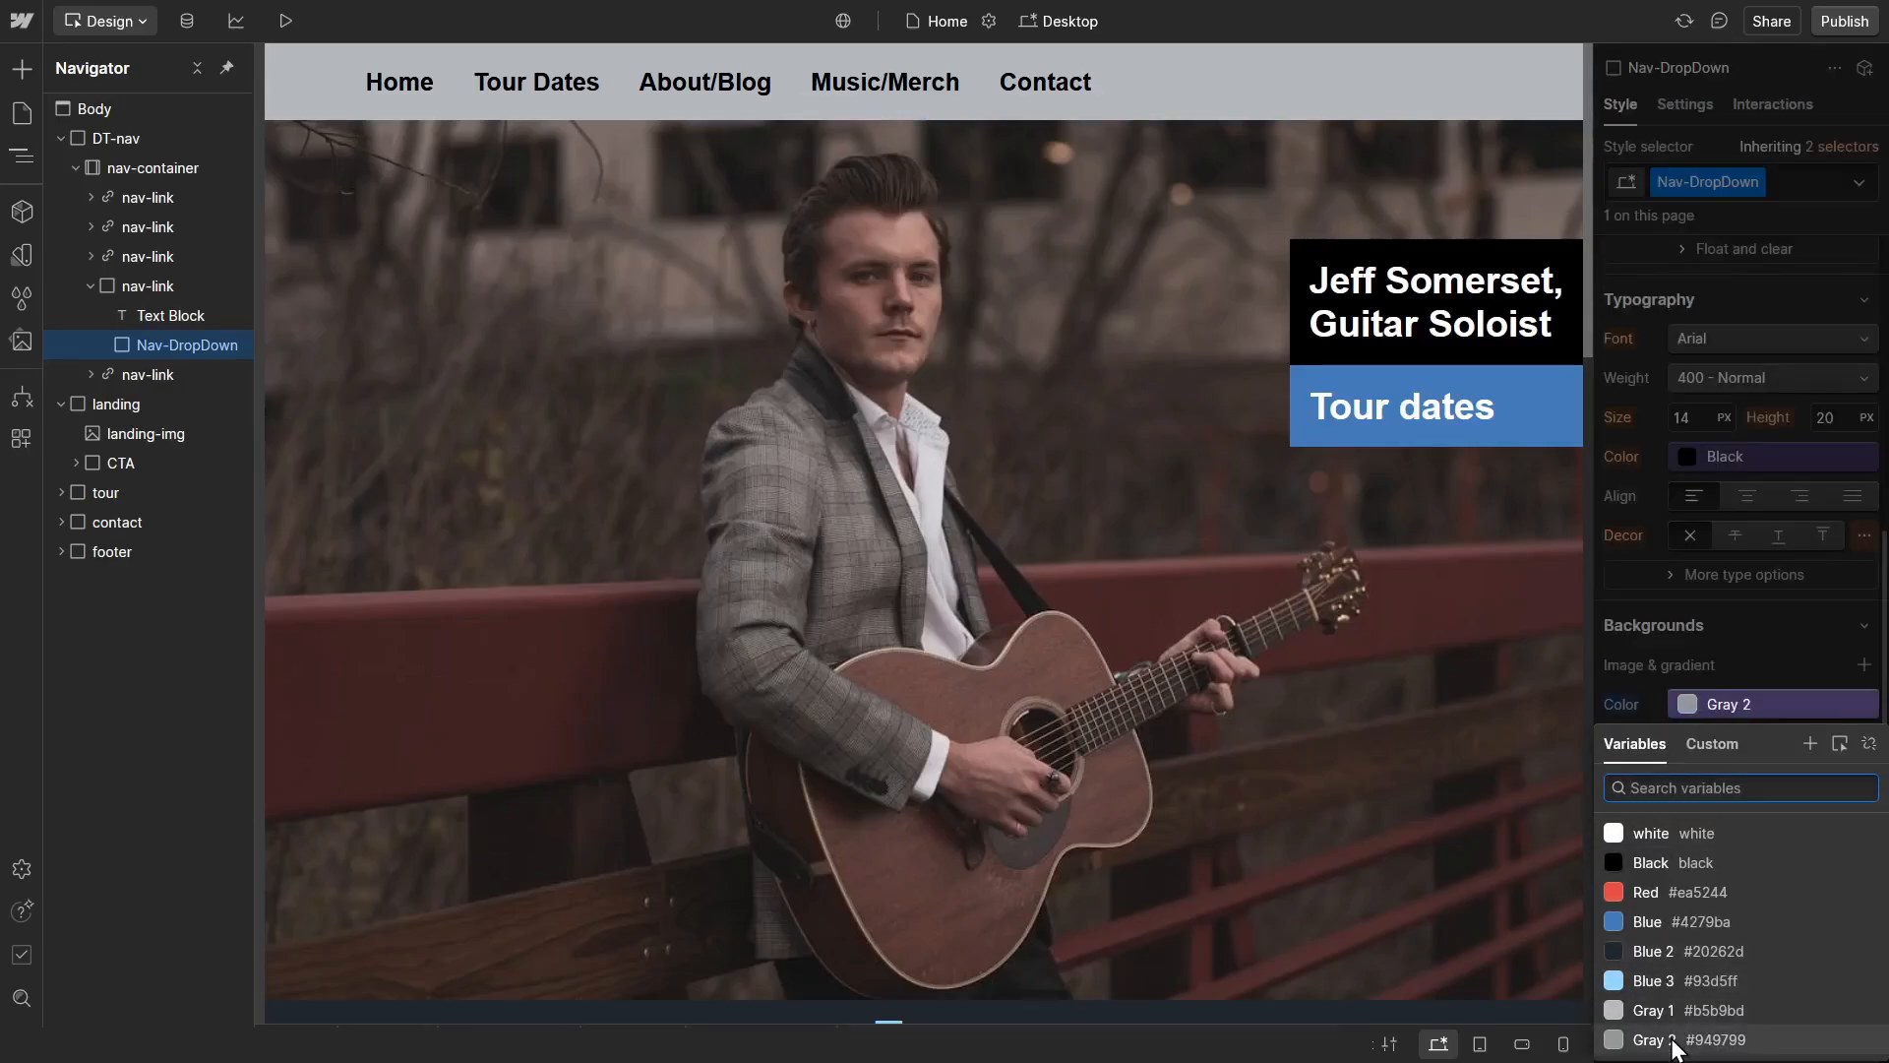
left_click(1682, 1038)
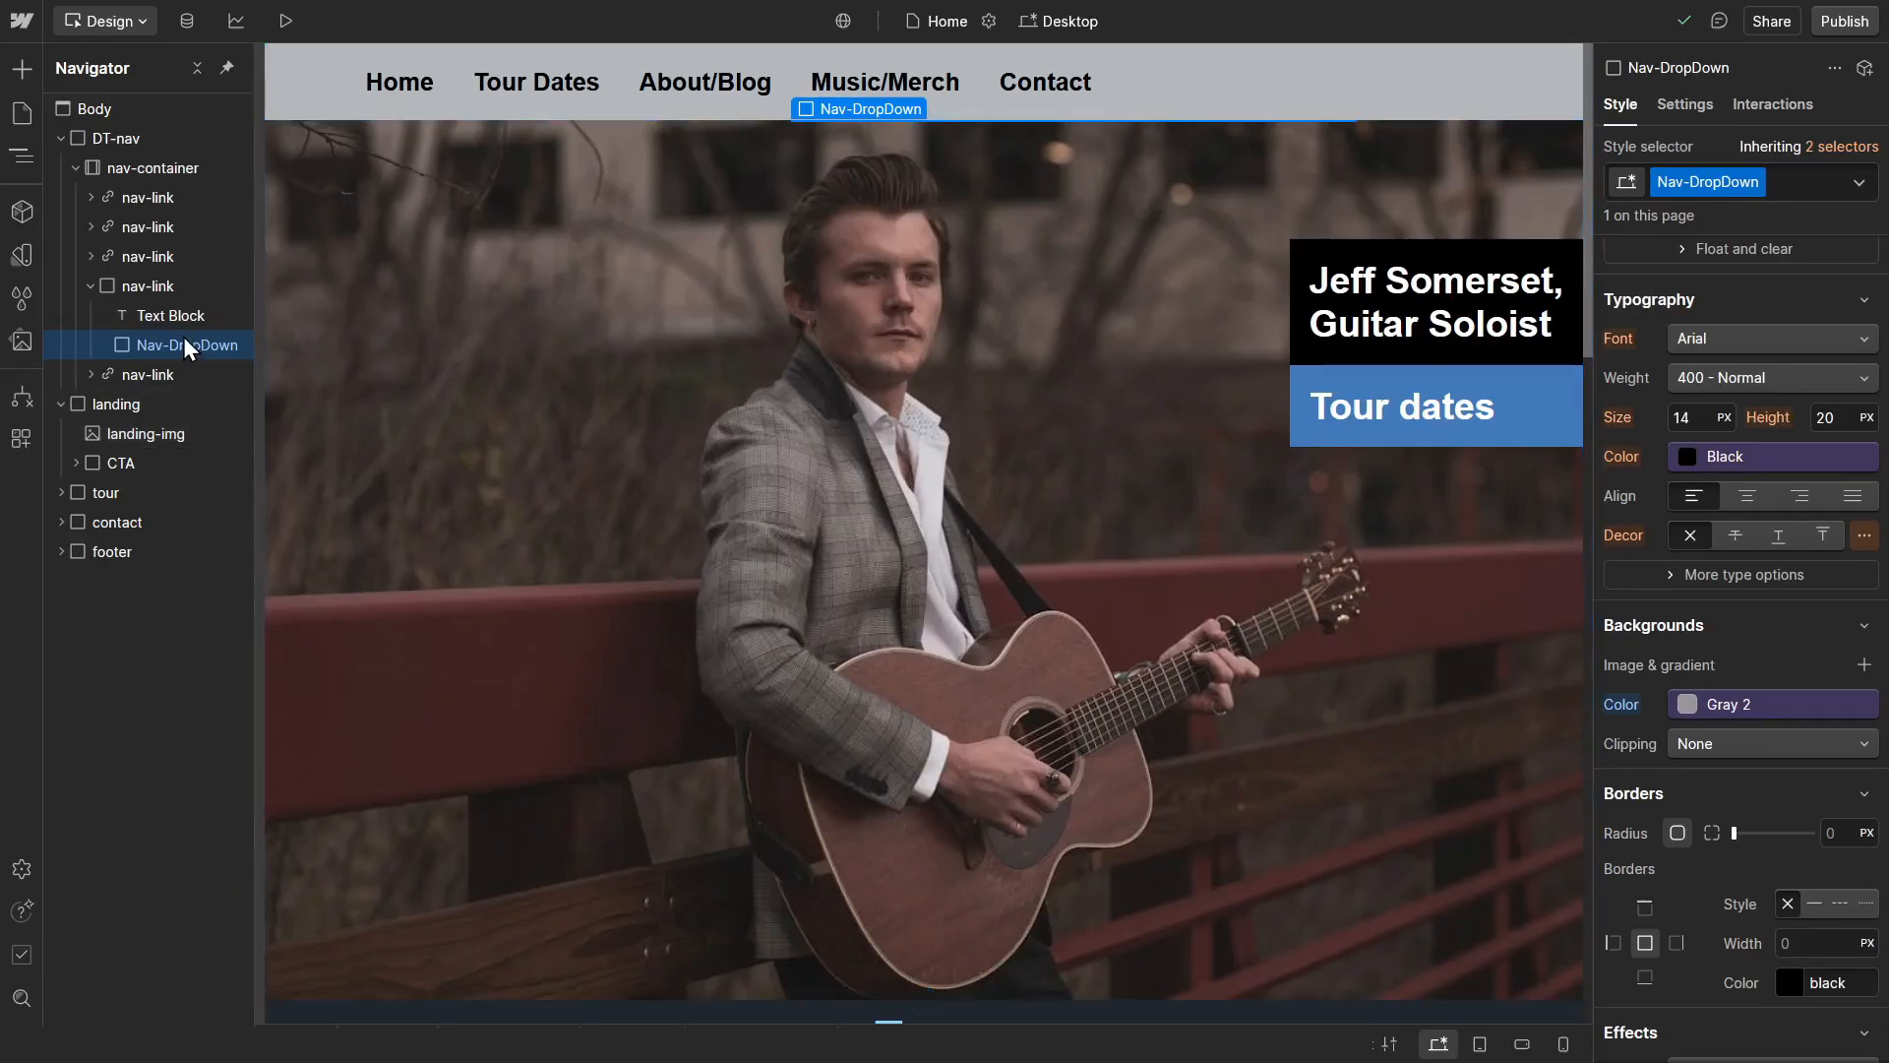
Step: Add a Div Block inside Nav-DropDown and give it the new class Drop-DownMenu
key("ctrl+e")
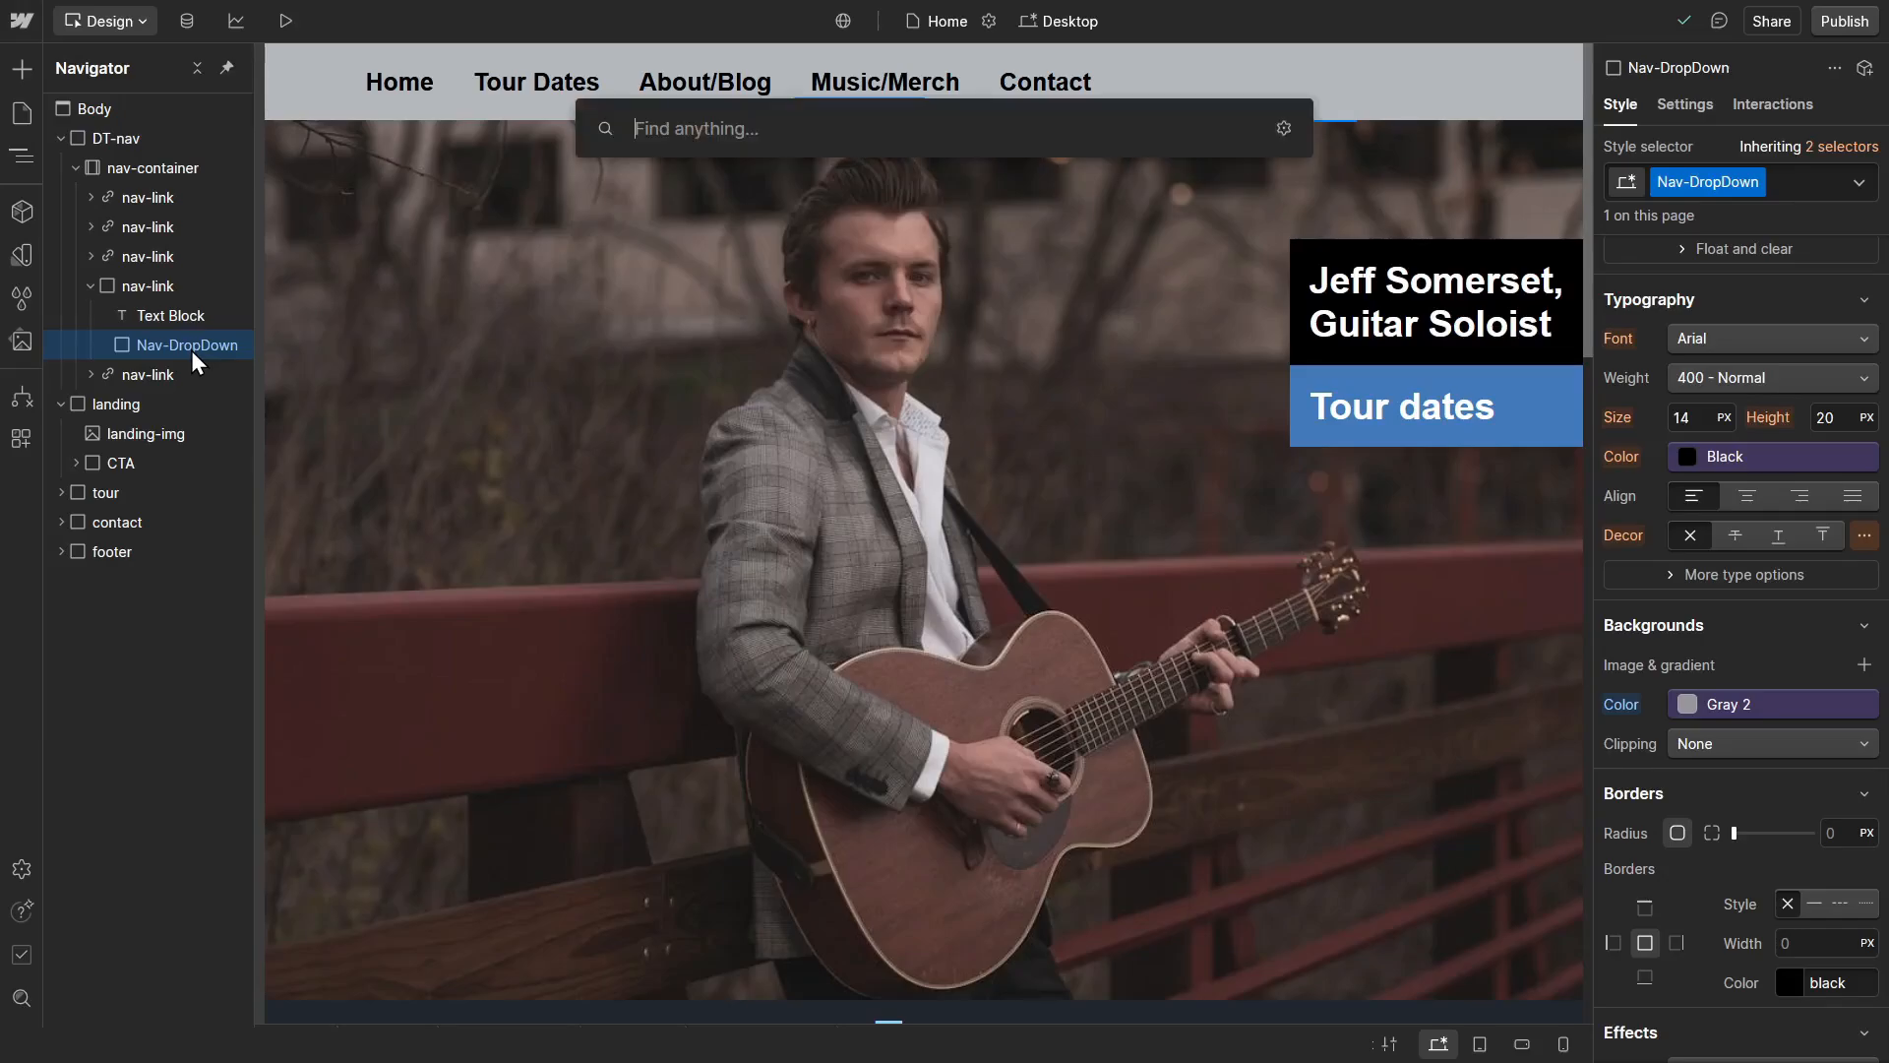
type("div")
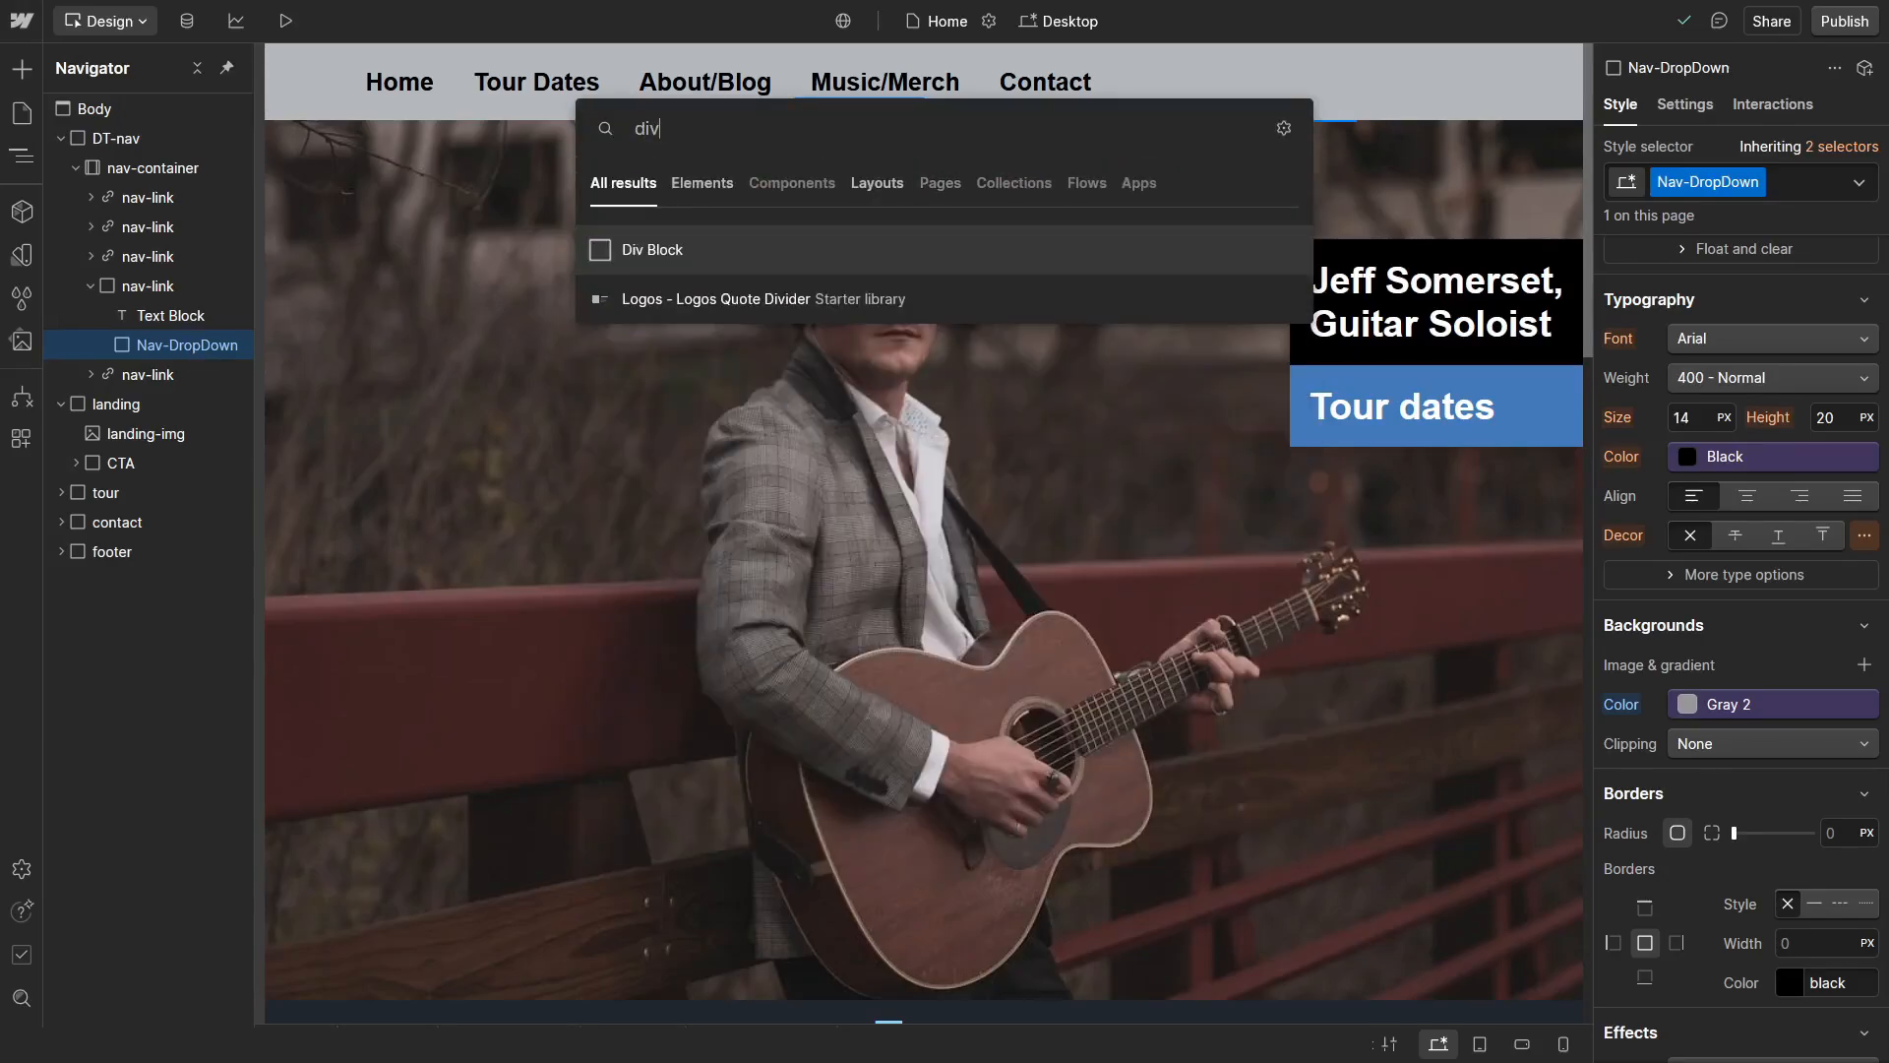
key("Return")
key("ctrl+Return")
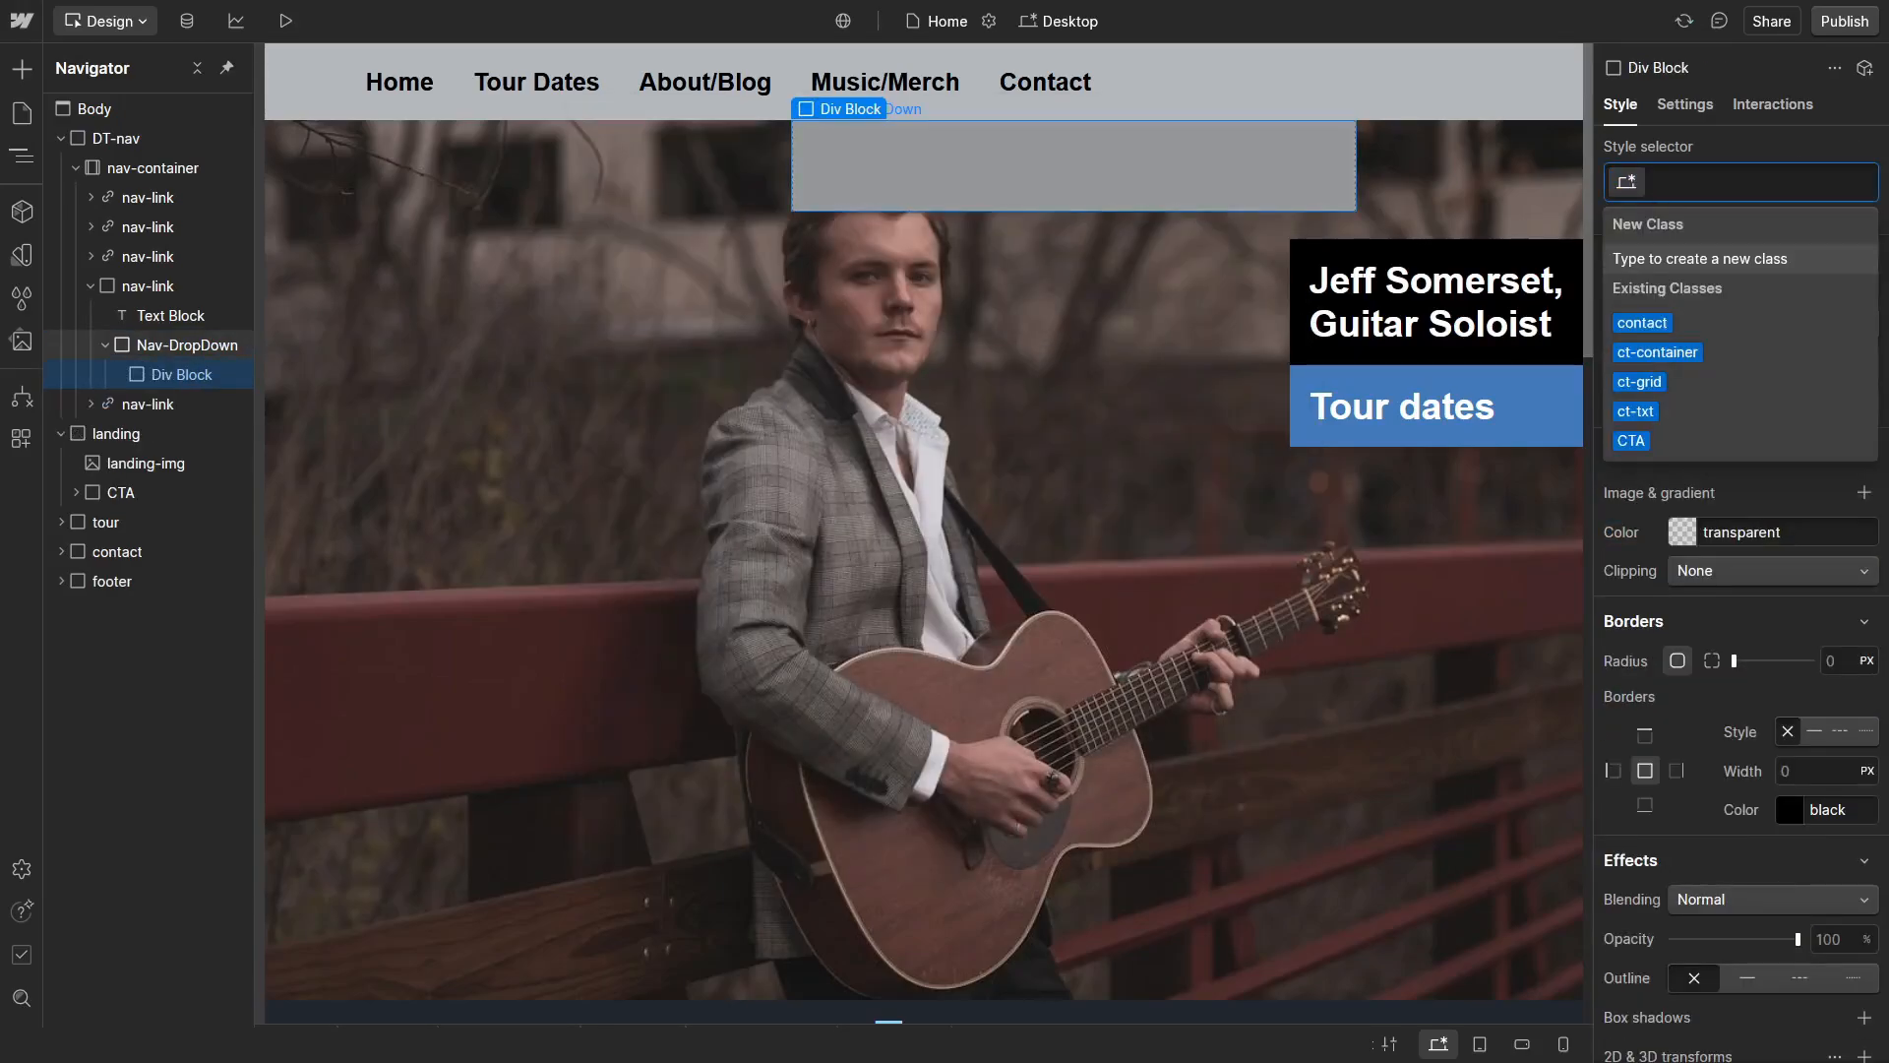
type("Drop")
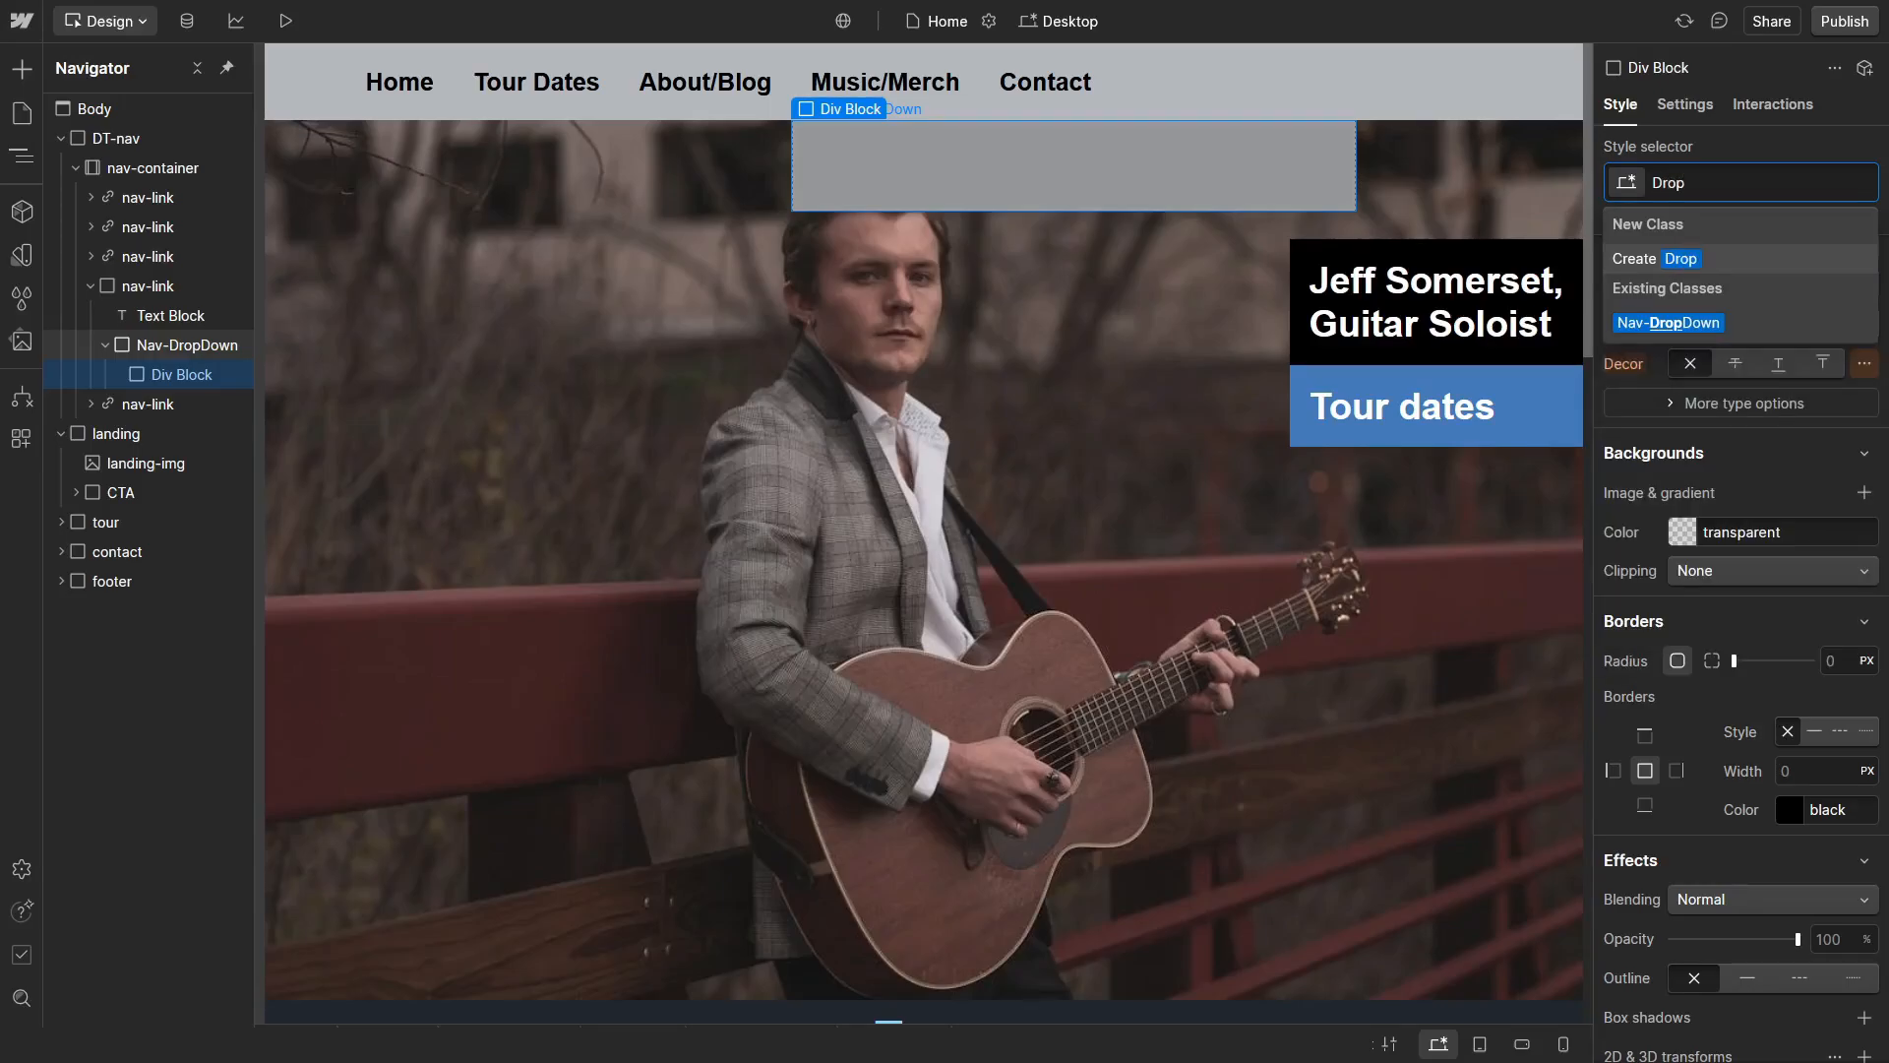
type("-Down")
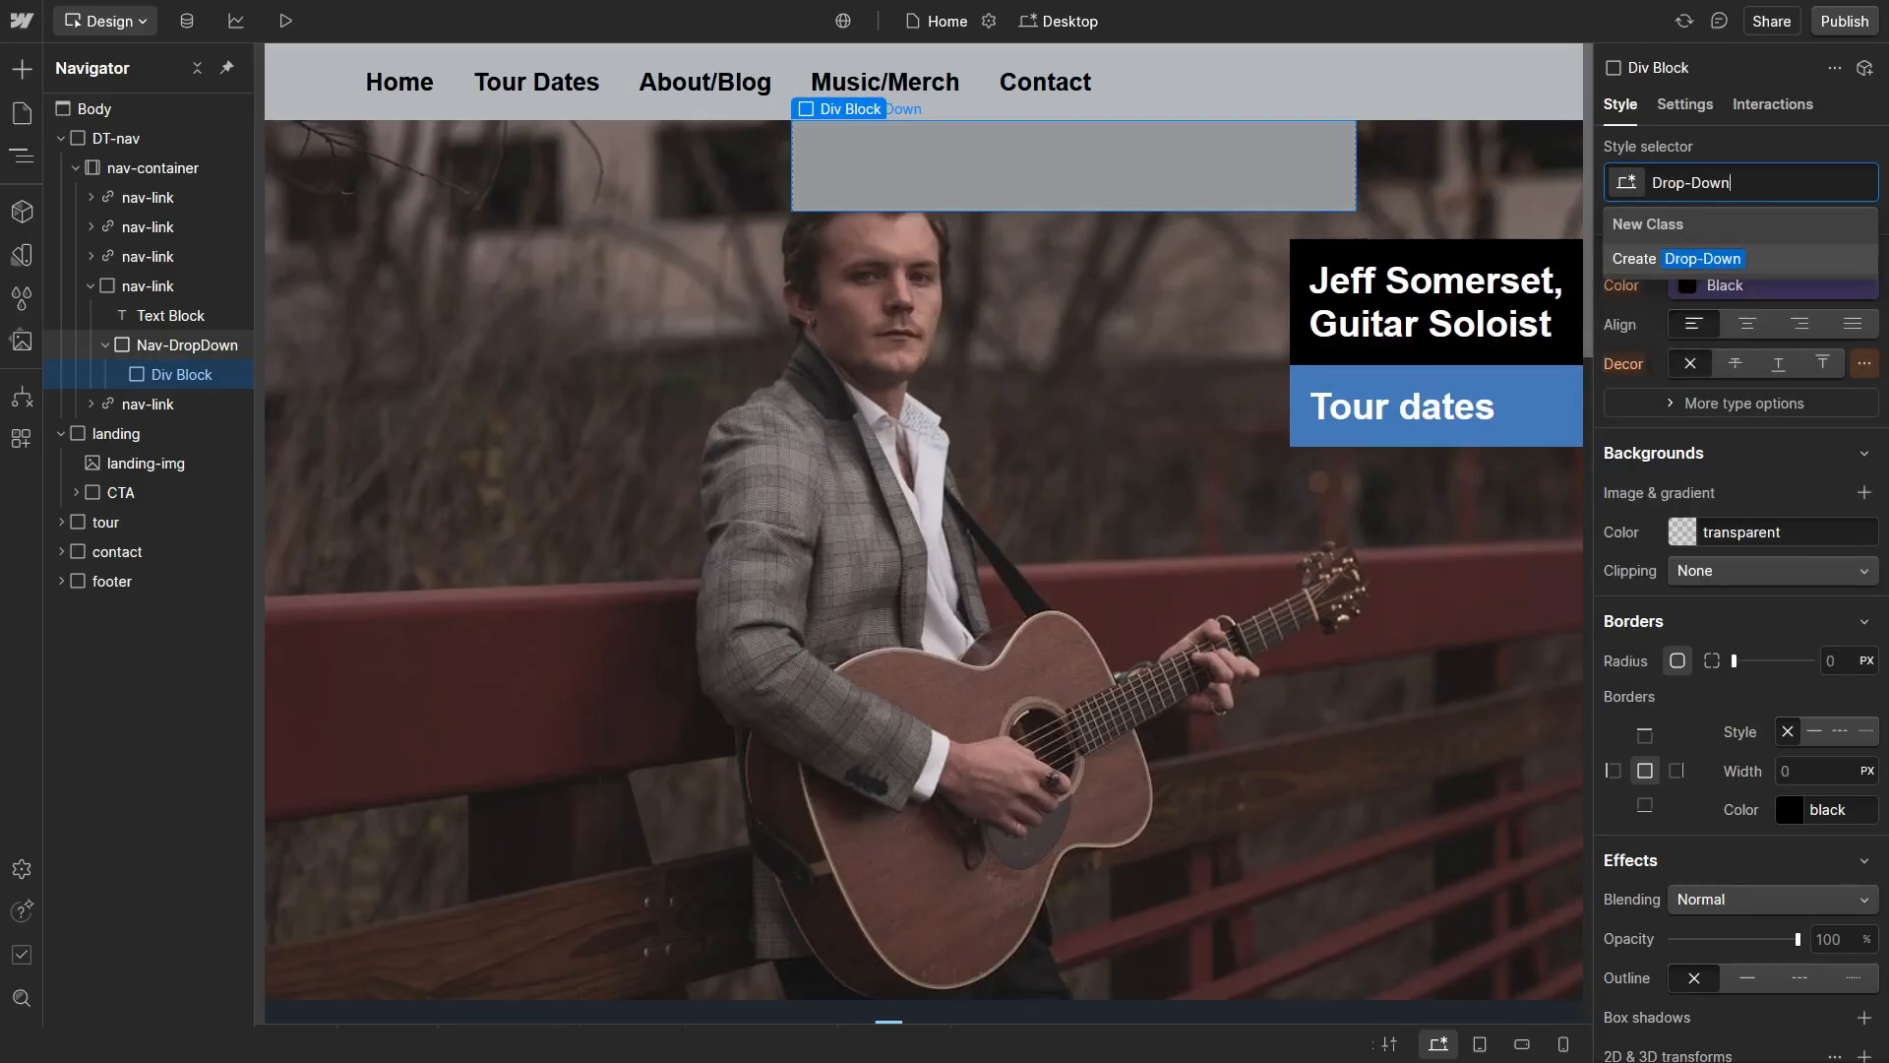
type("Menu")
key("Return")
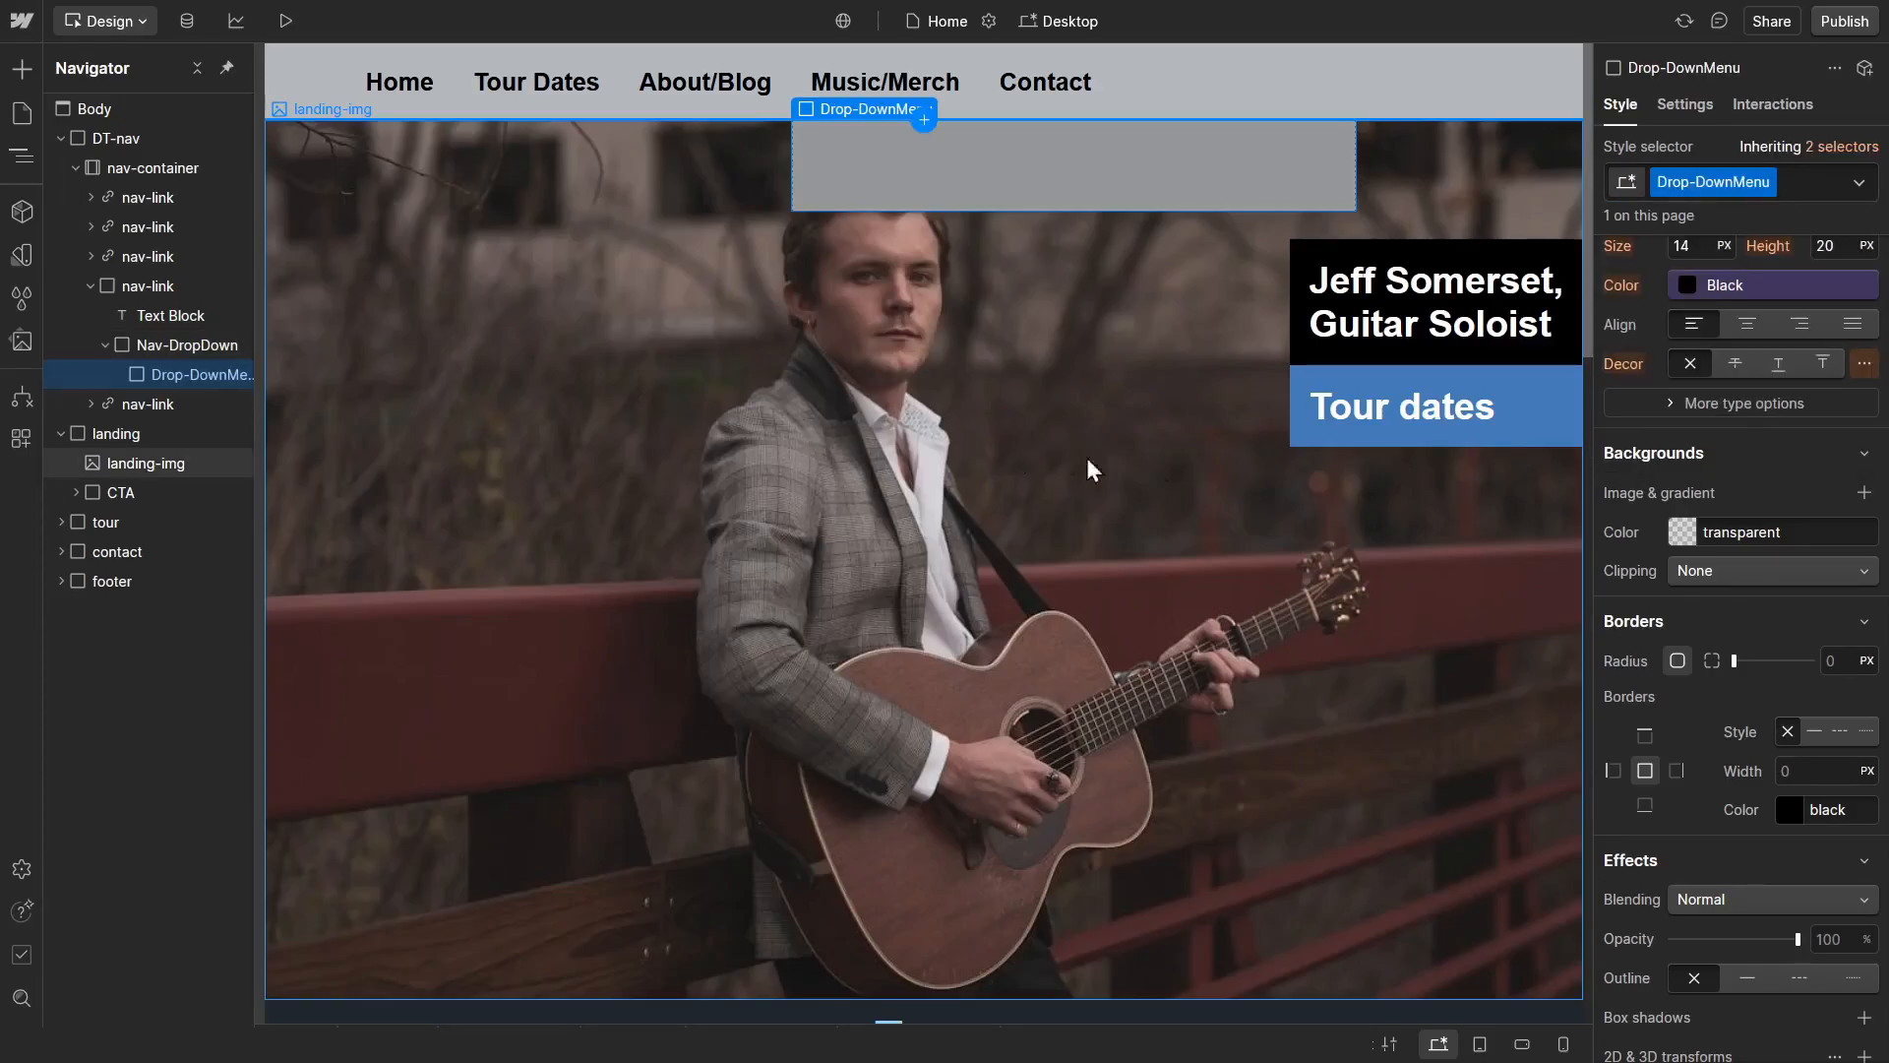
Step: Set the Drop-DownMenu block to a Flex layout aligned Space around horizontally and Top vertically
scroll(1816, 482, "up", 8)
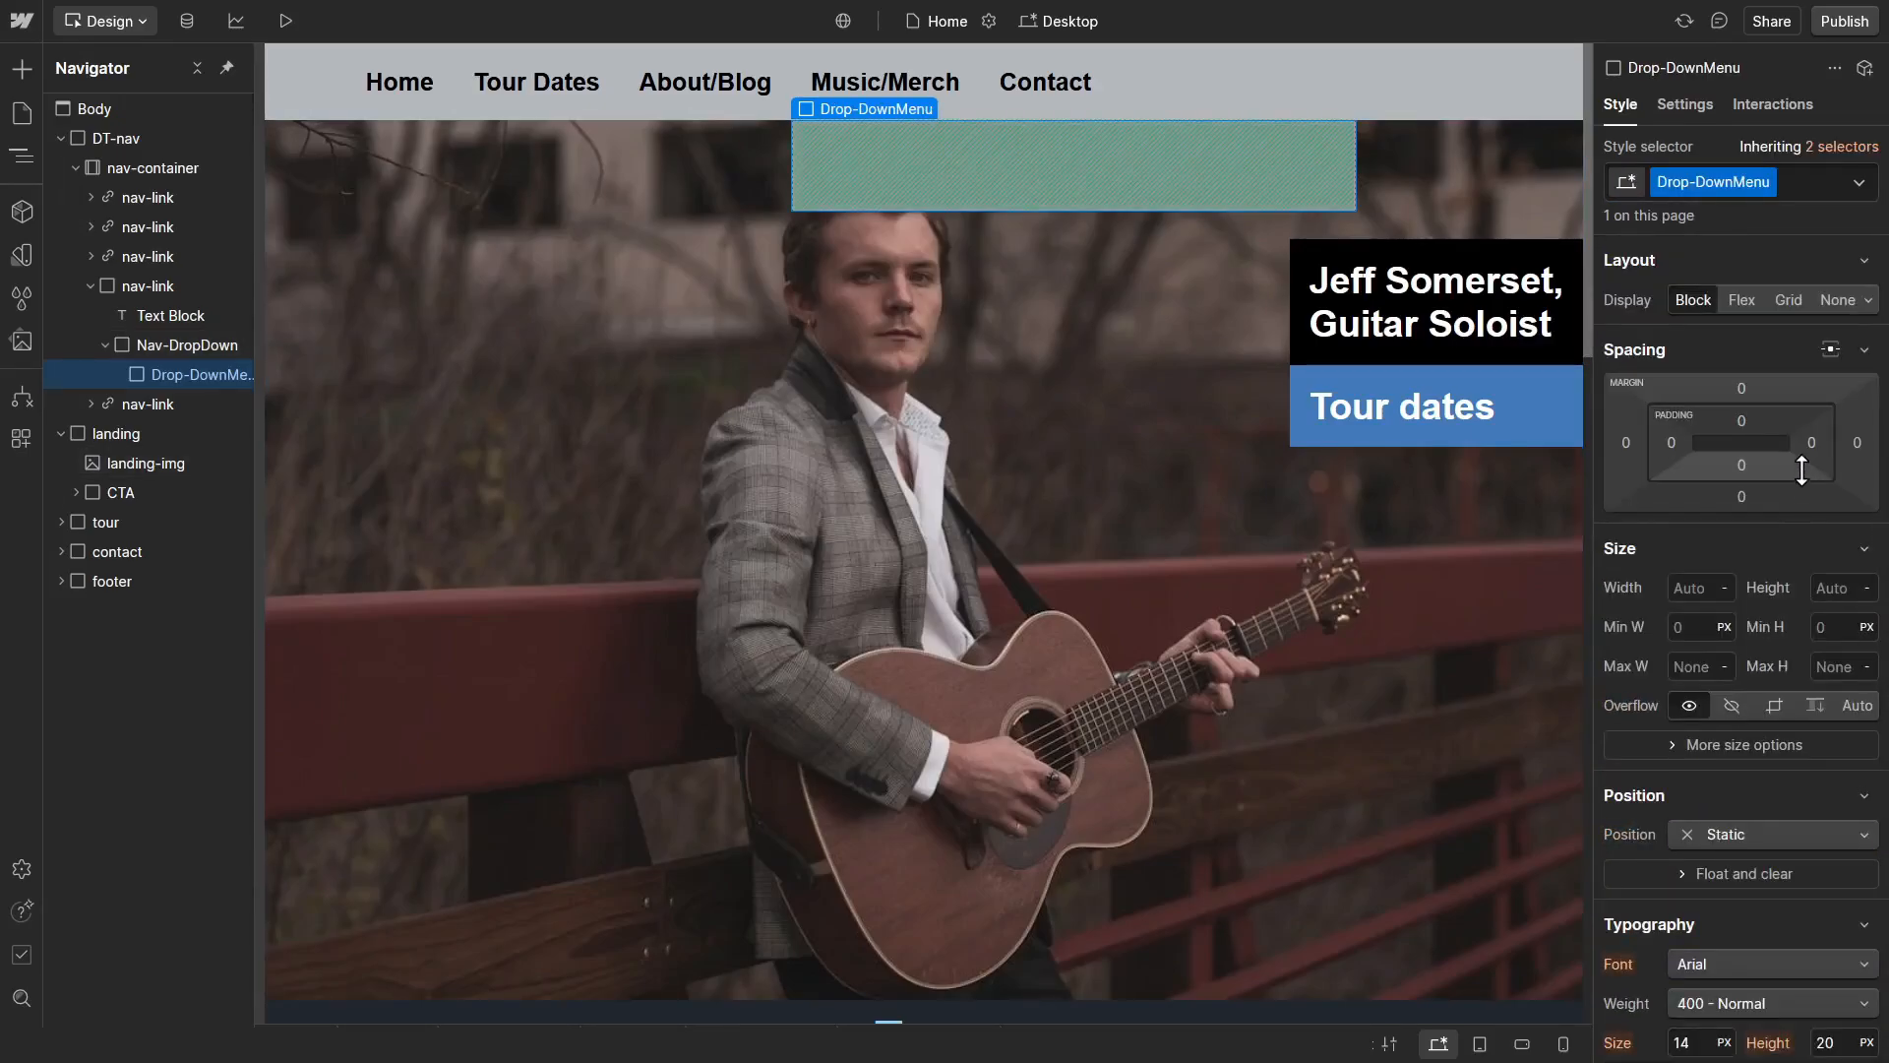
left_click(1737, 307)
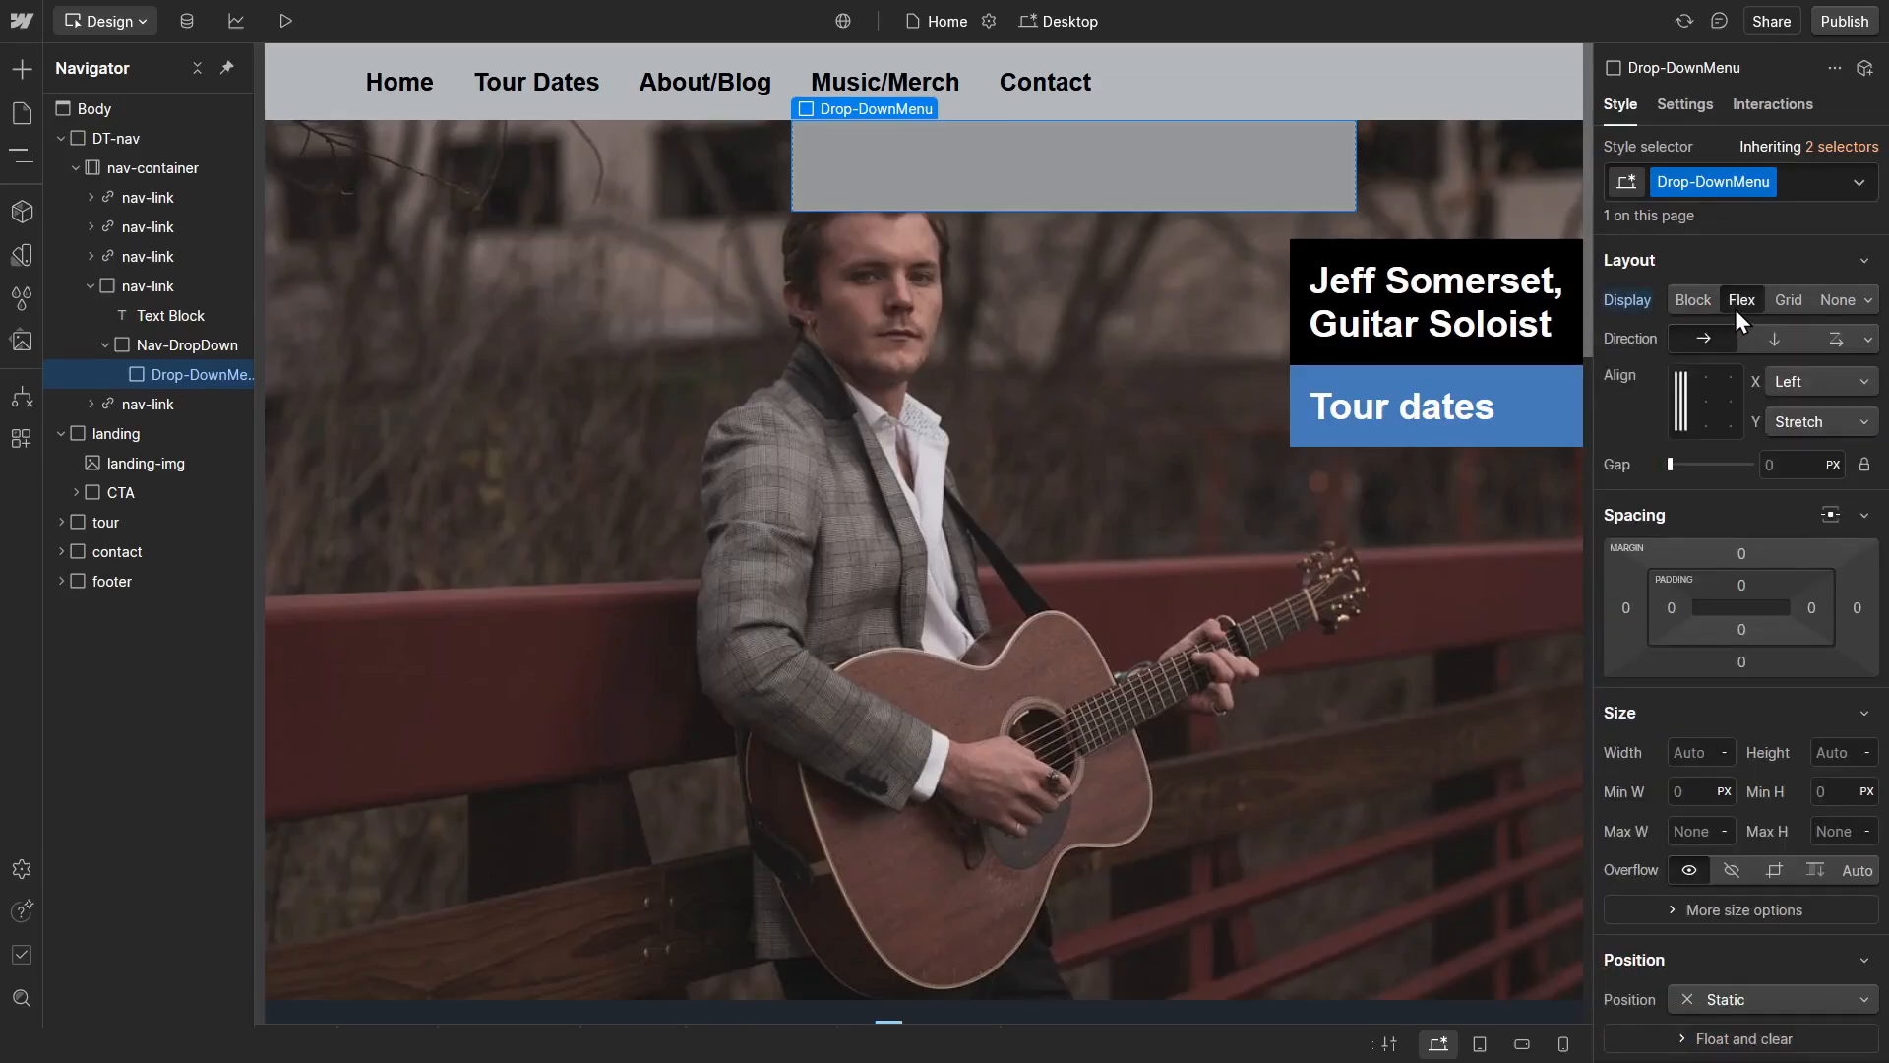
left_click(1793, 423)
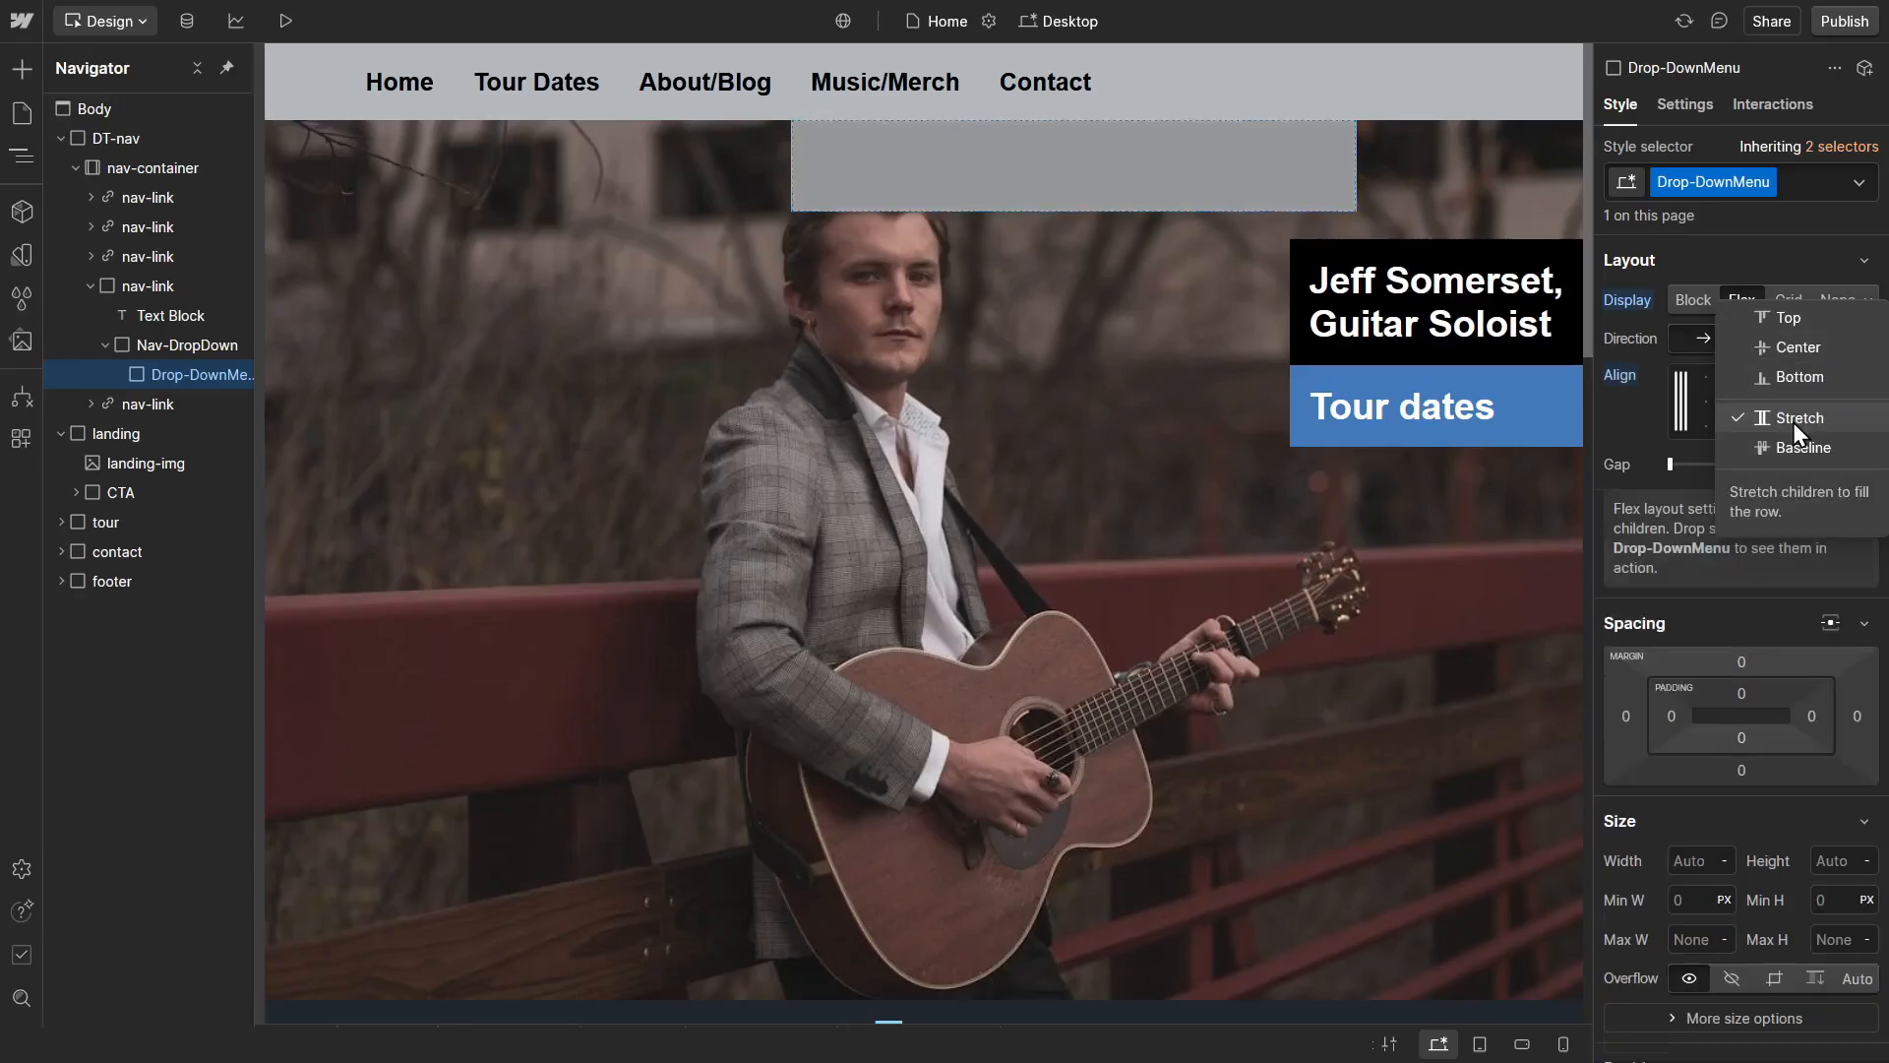
left_click(1787, 316)
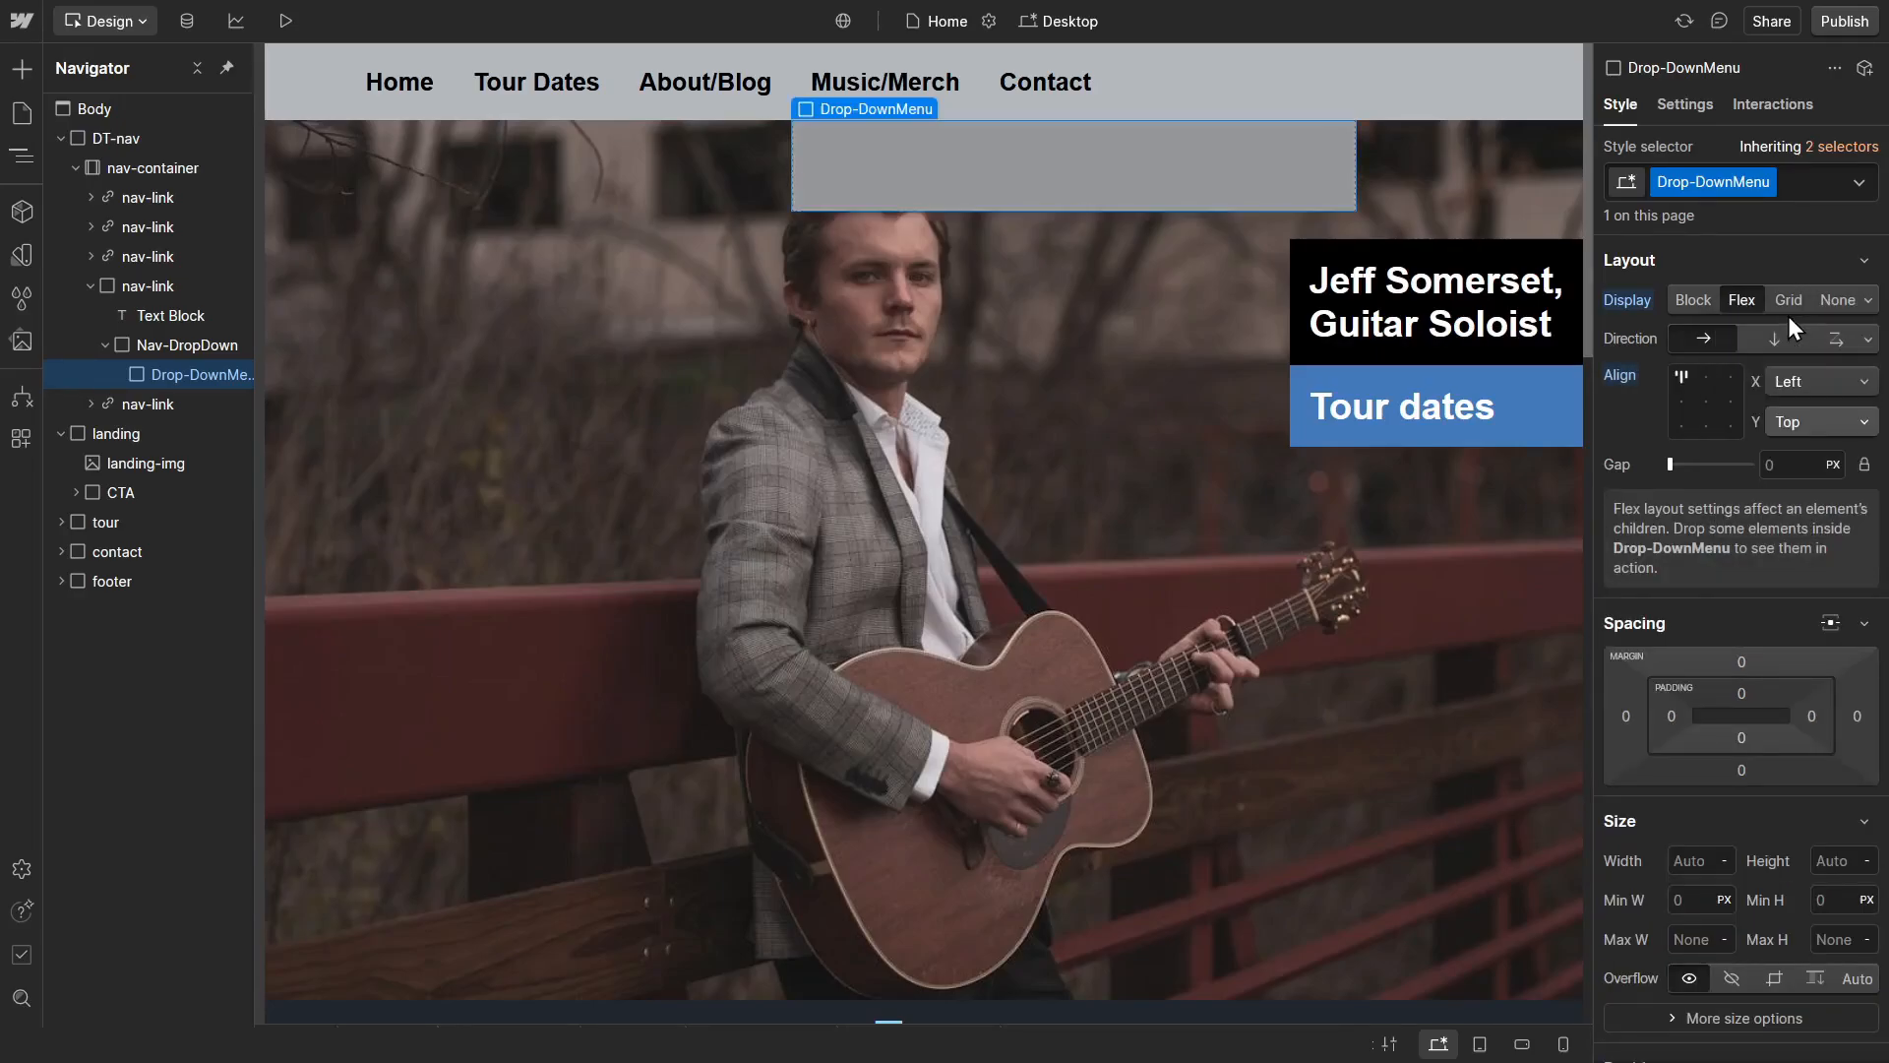
left_click(1808, 384)
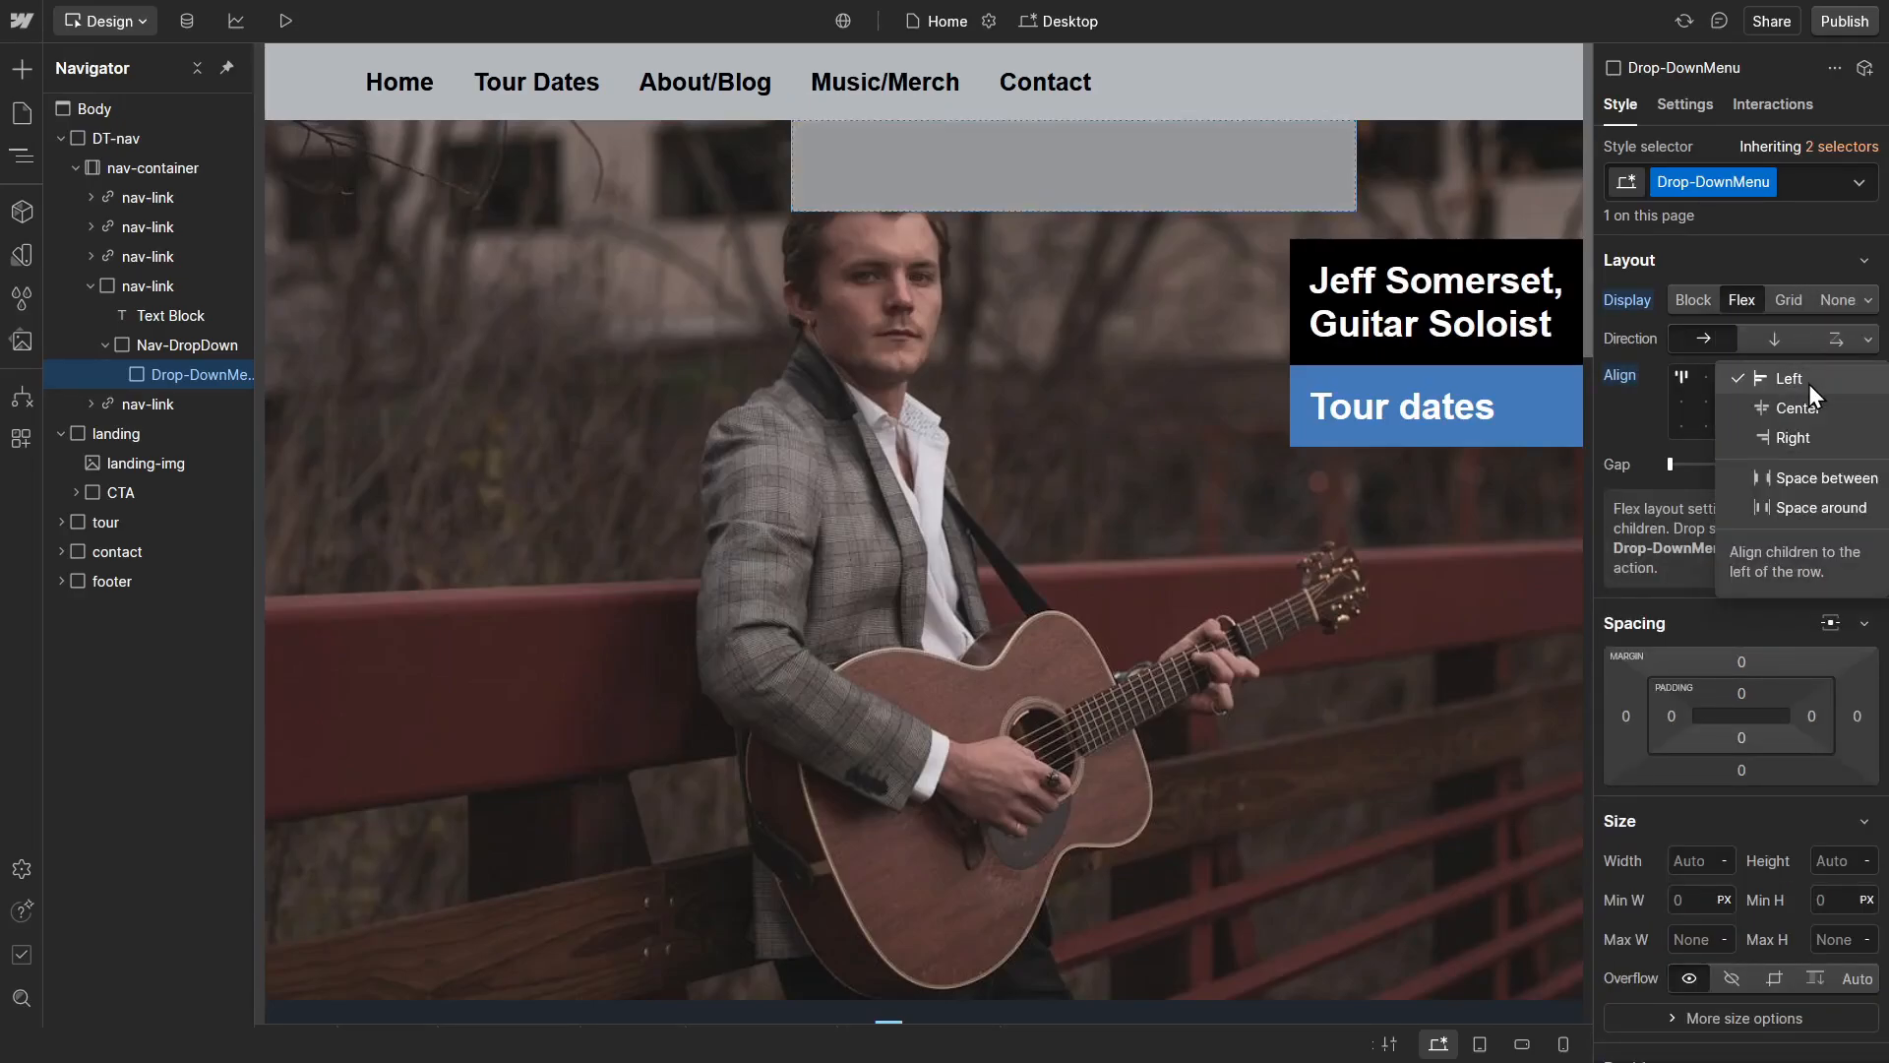
left_click(1799, 513)
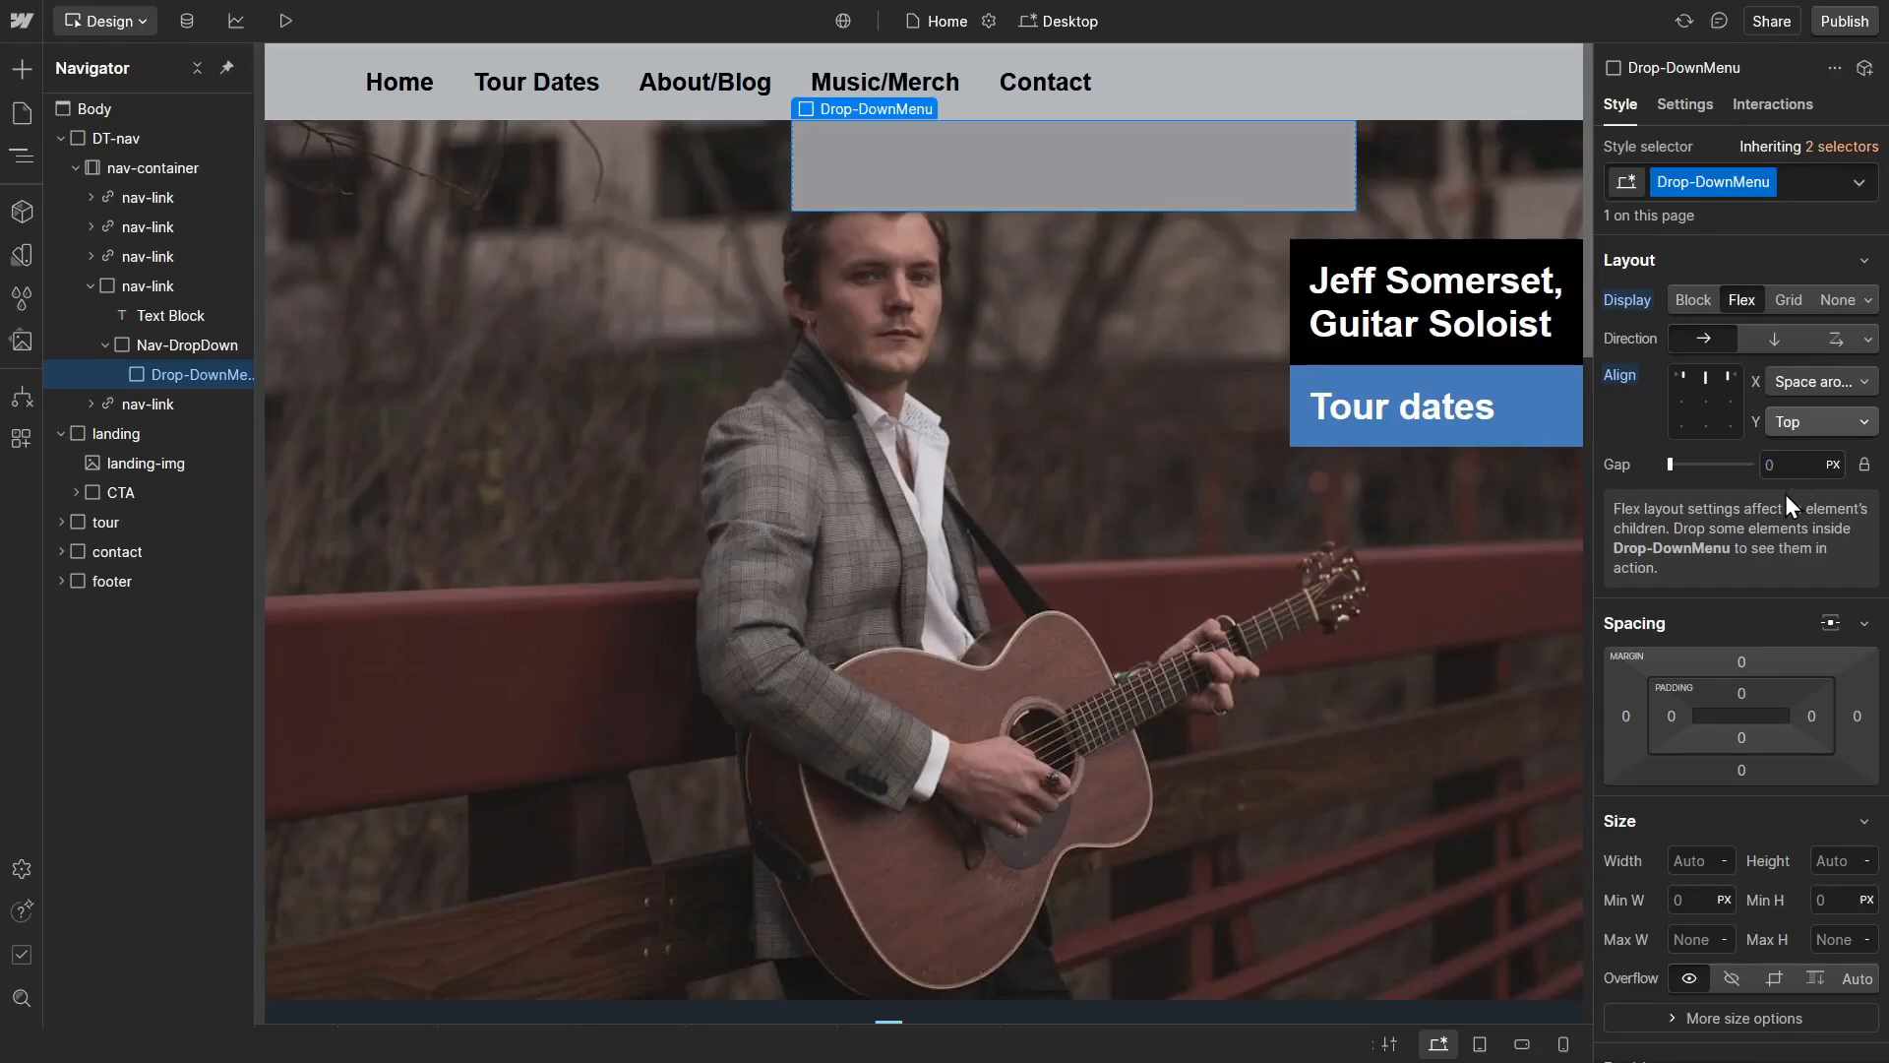
Step: Set the Drop-DownMenu block's bottom padding to 1rem
left_click(1744, 740)
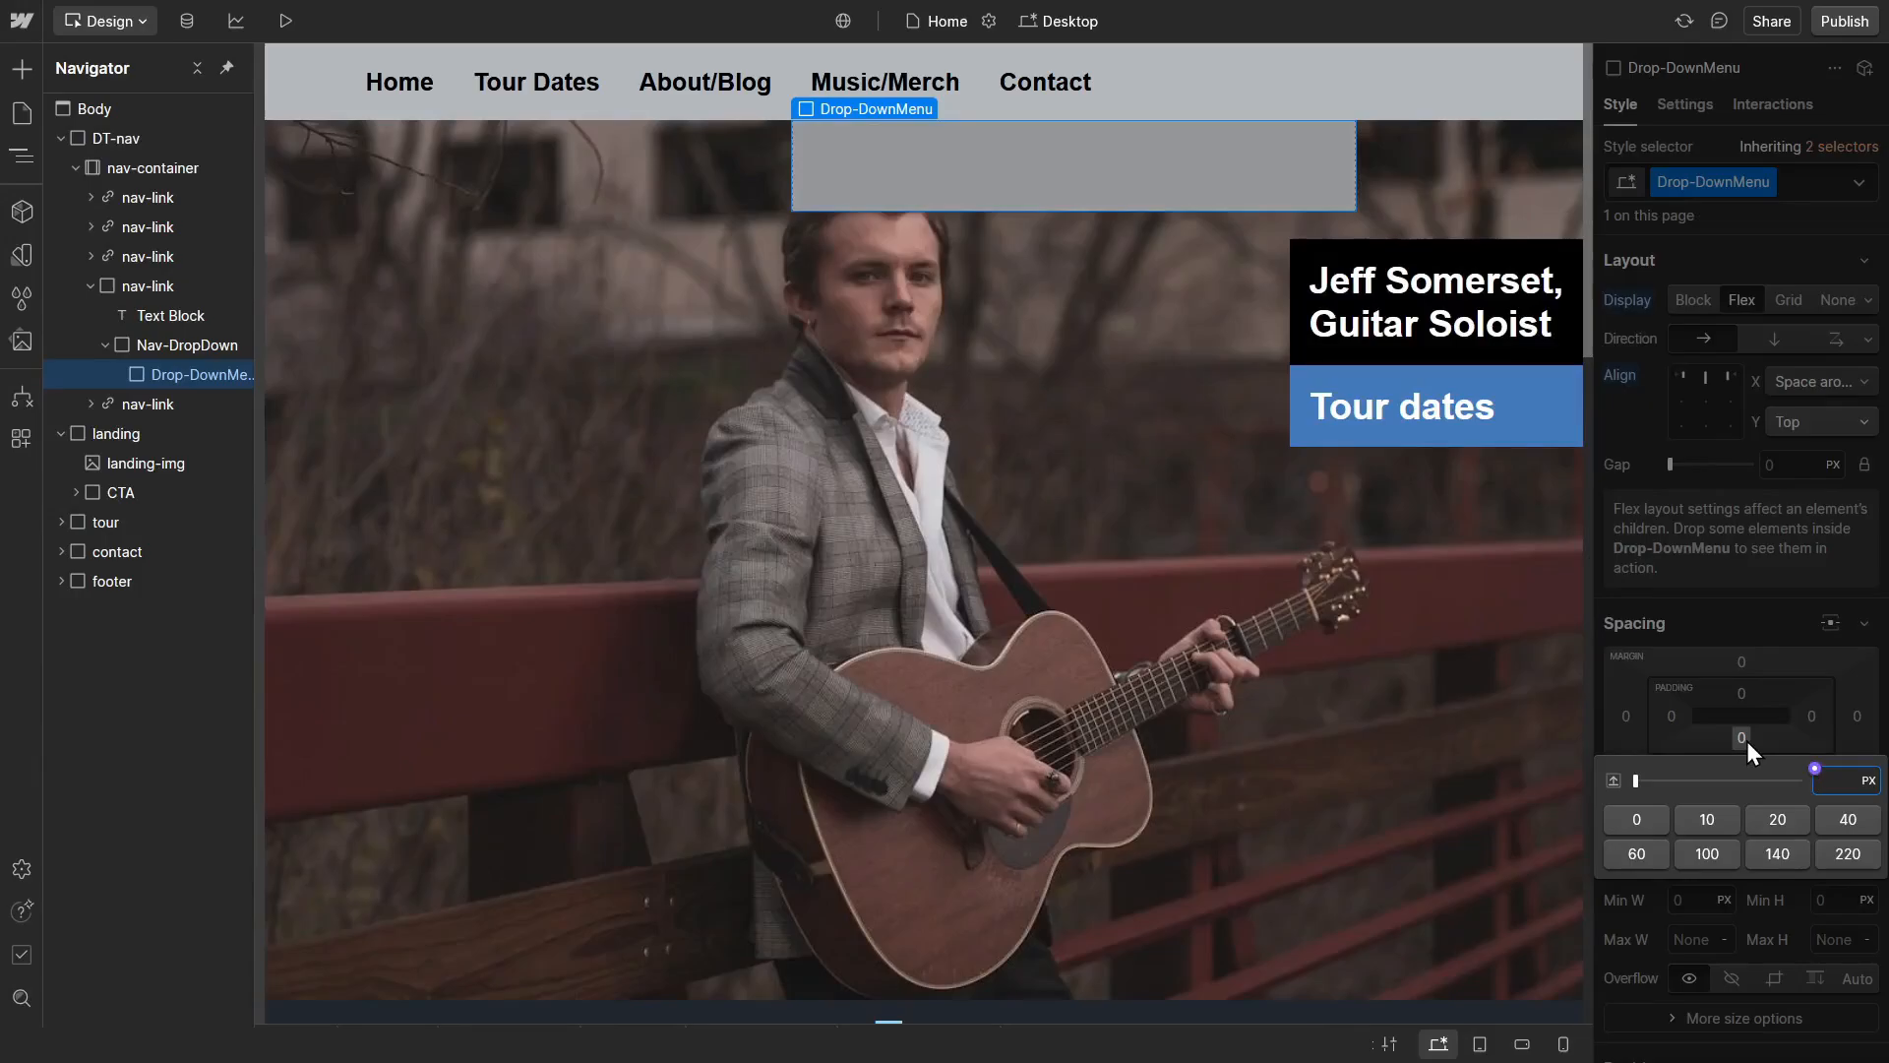
type("1rem")
key("Return")
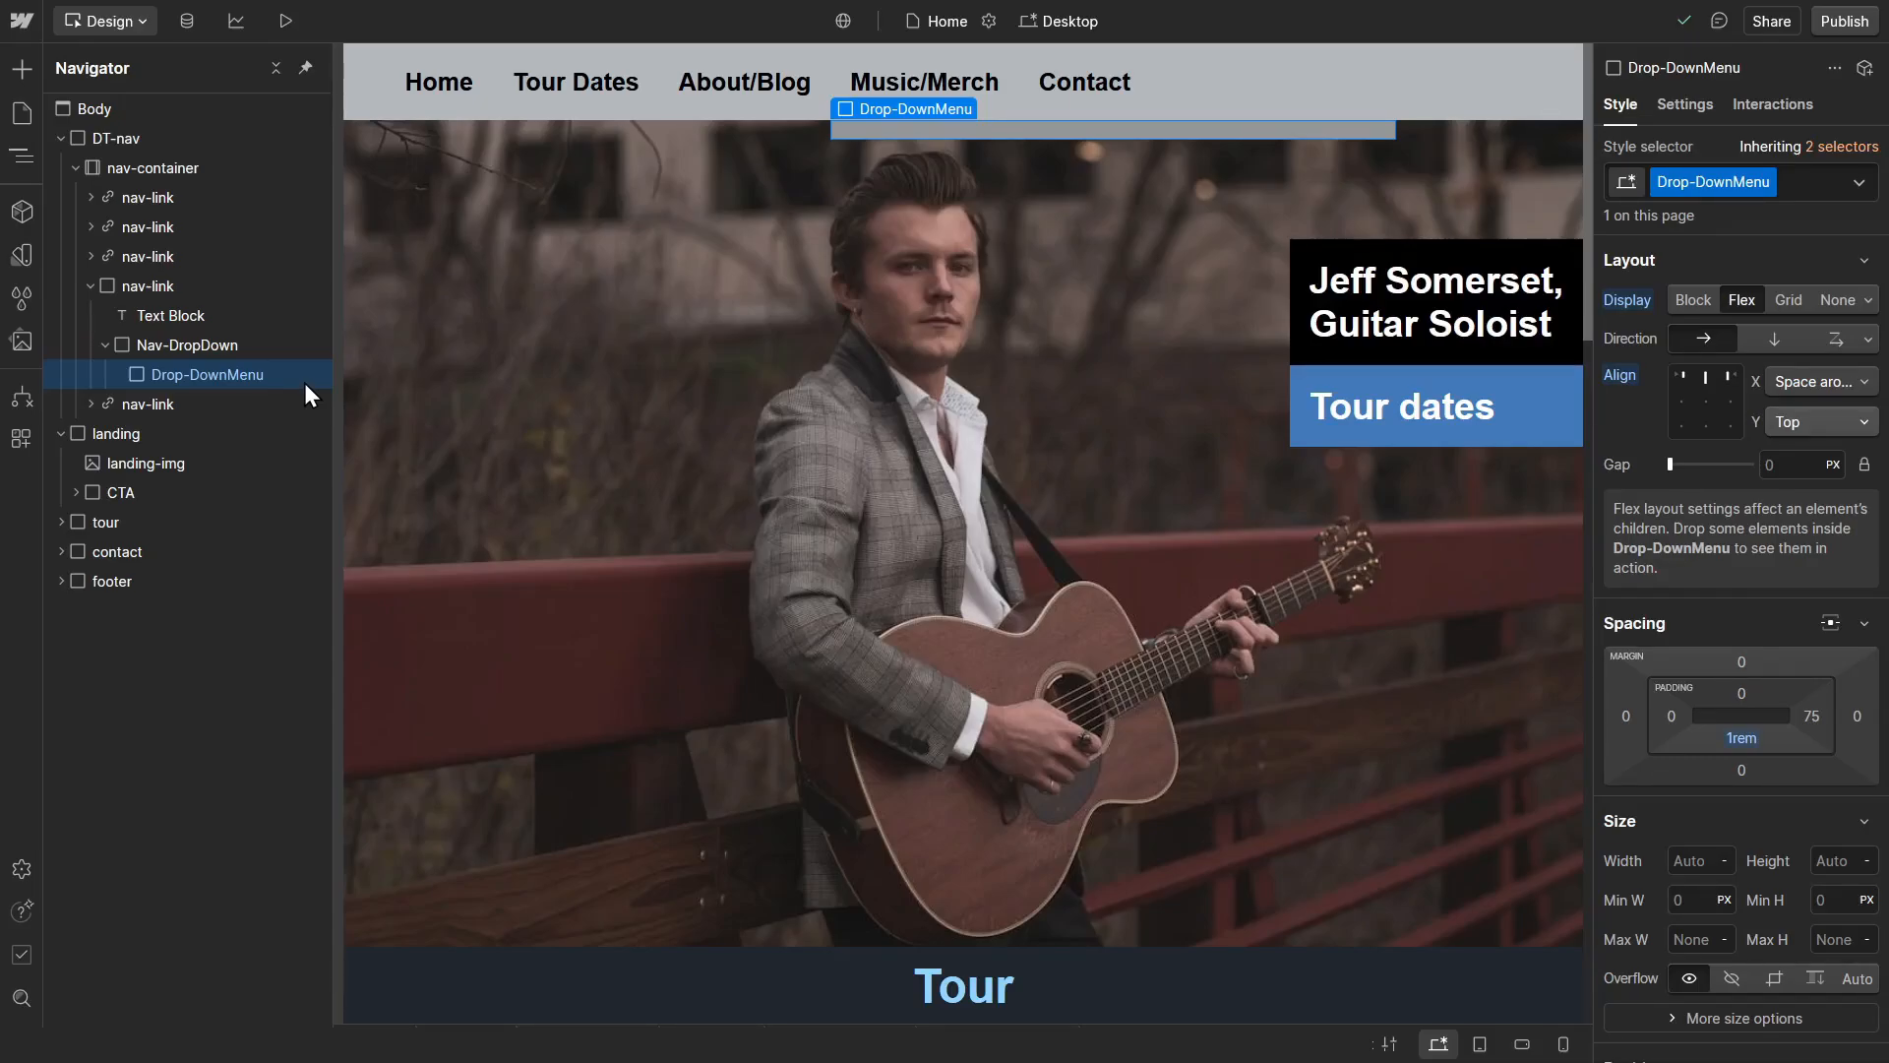
Step: Add a Div Block inside Drop-DownMenu and give it the new class options-div
key("ctrl+k")
type("div")
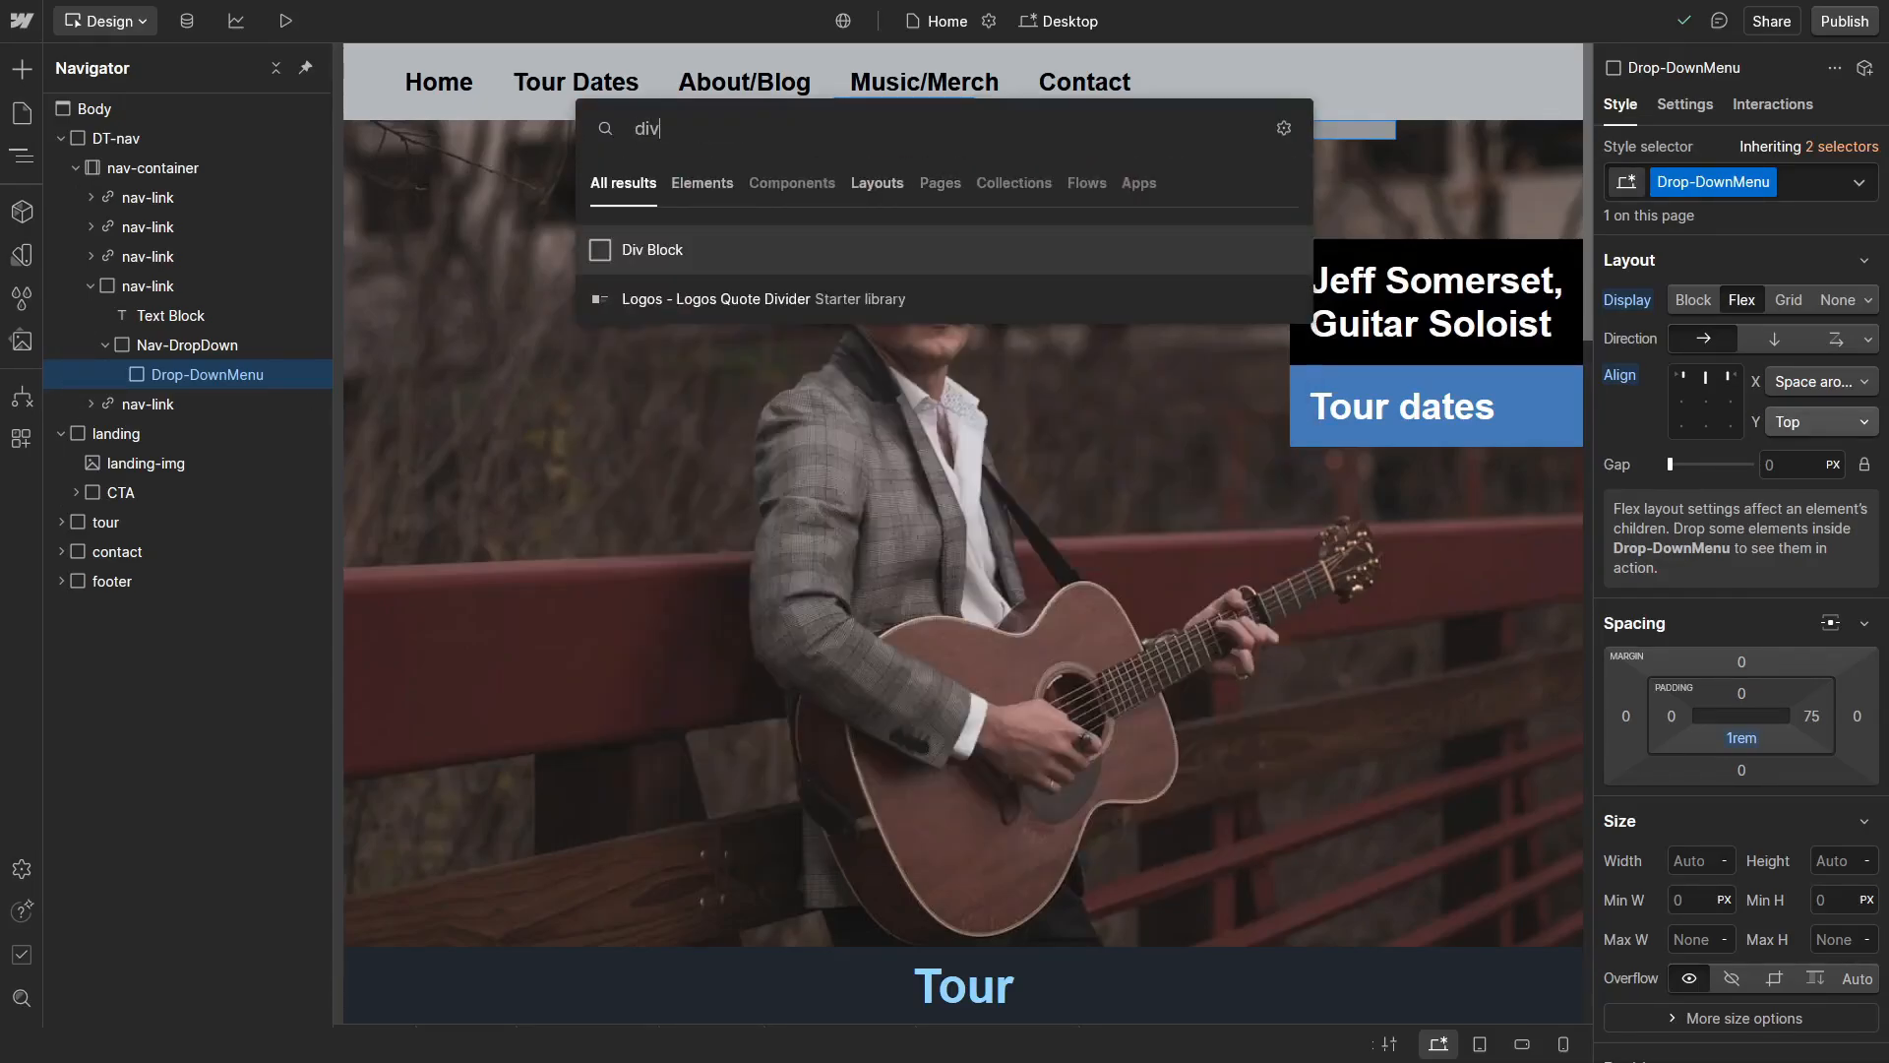
key("Return")
key("ctrl+Return")
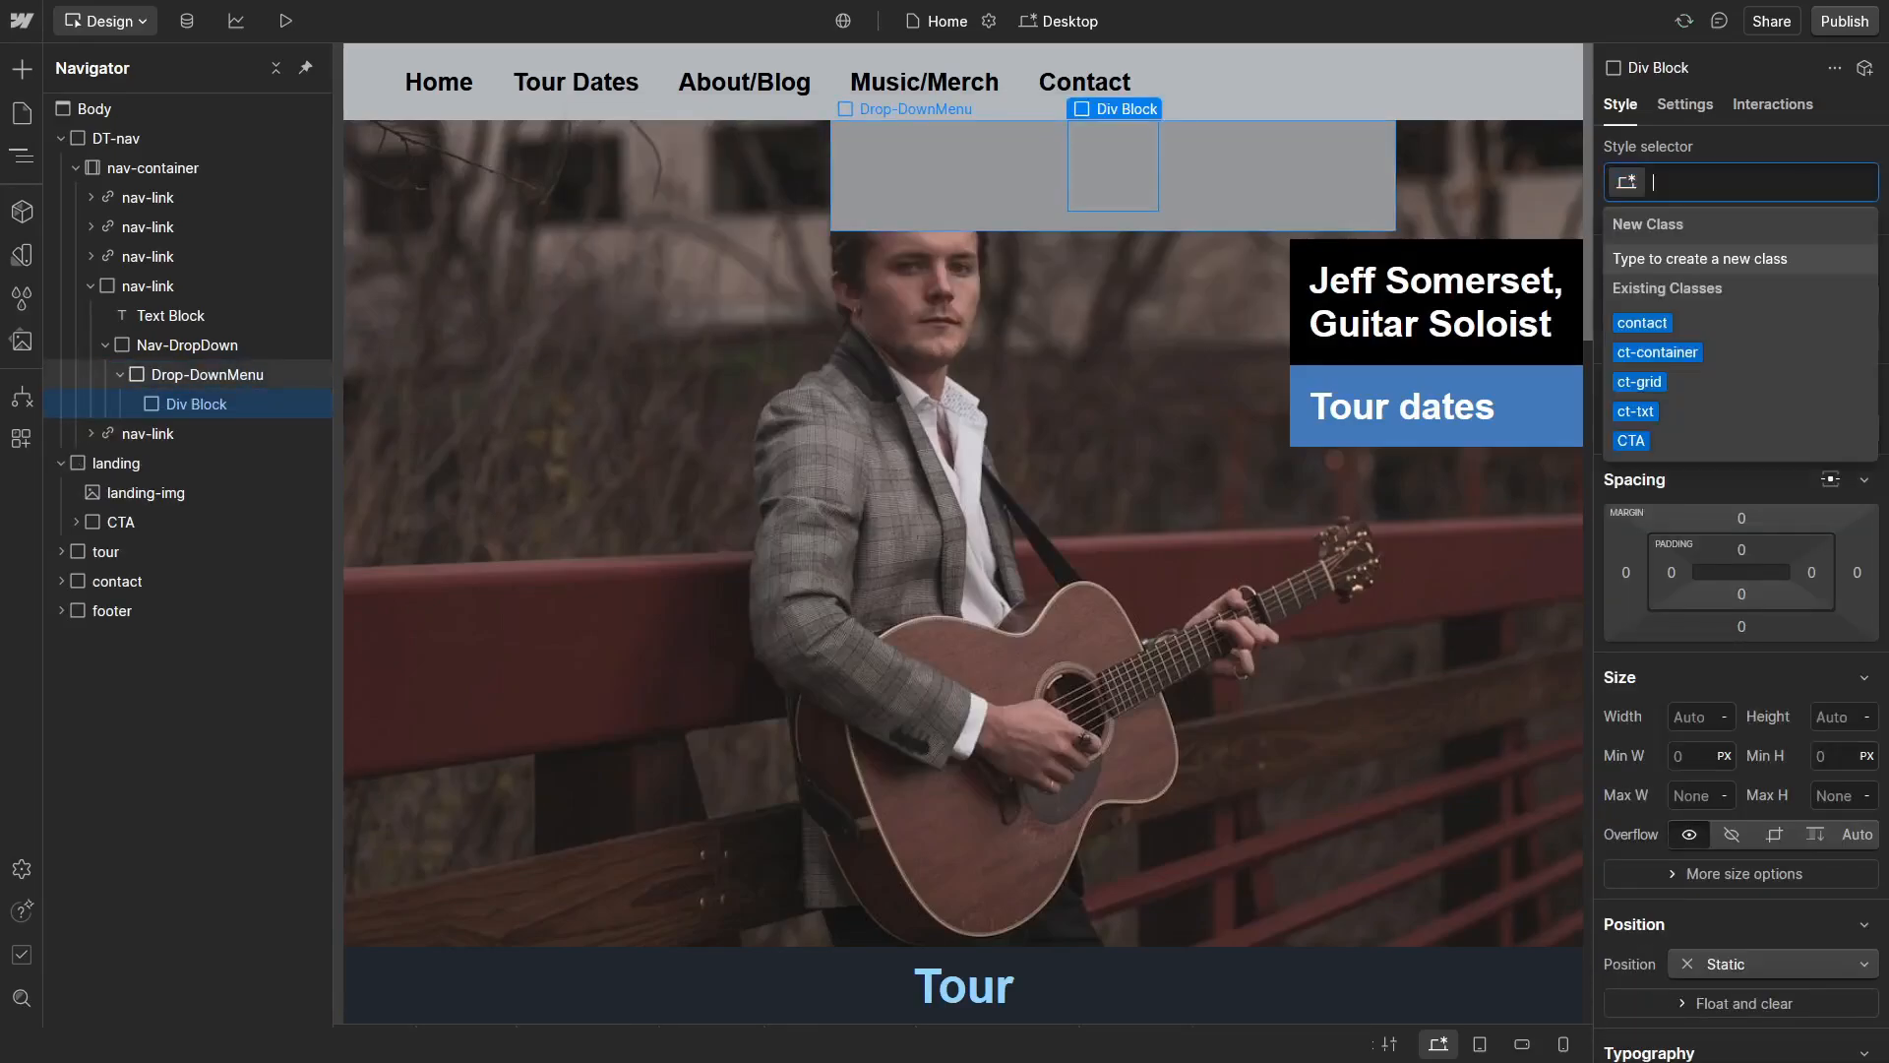
type("option")
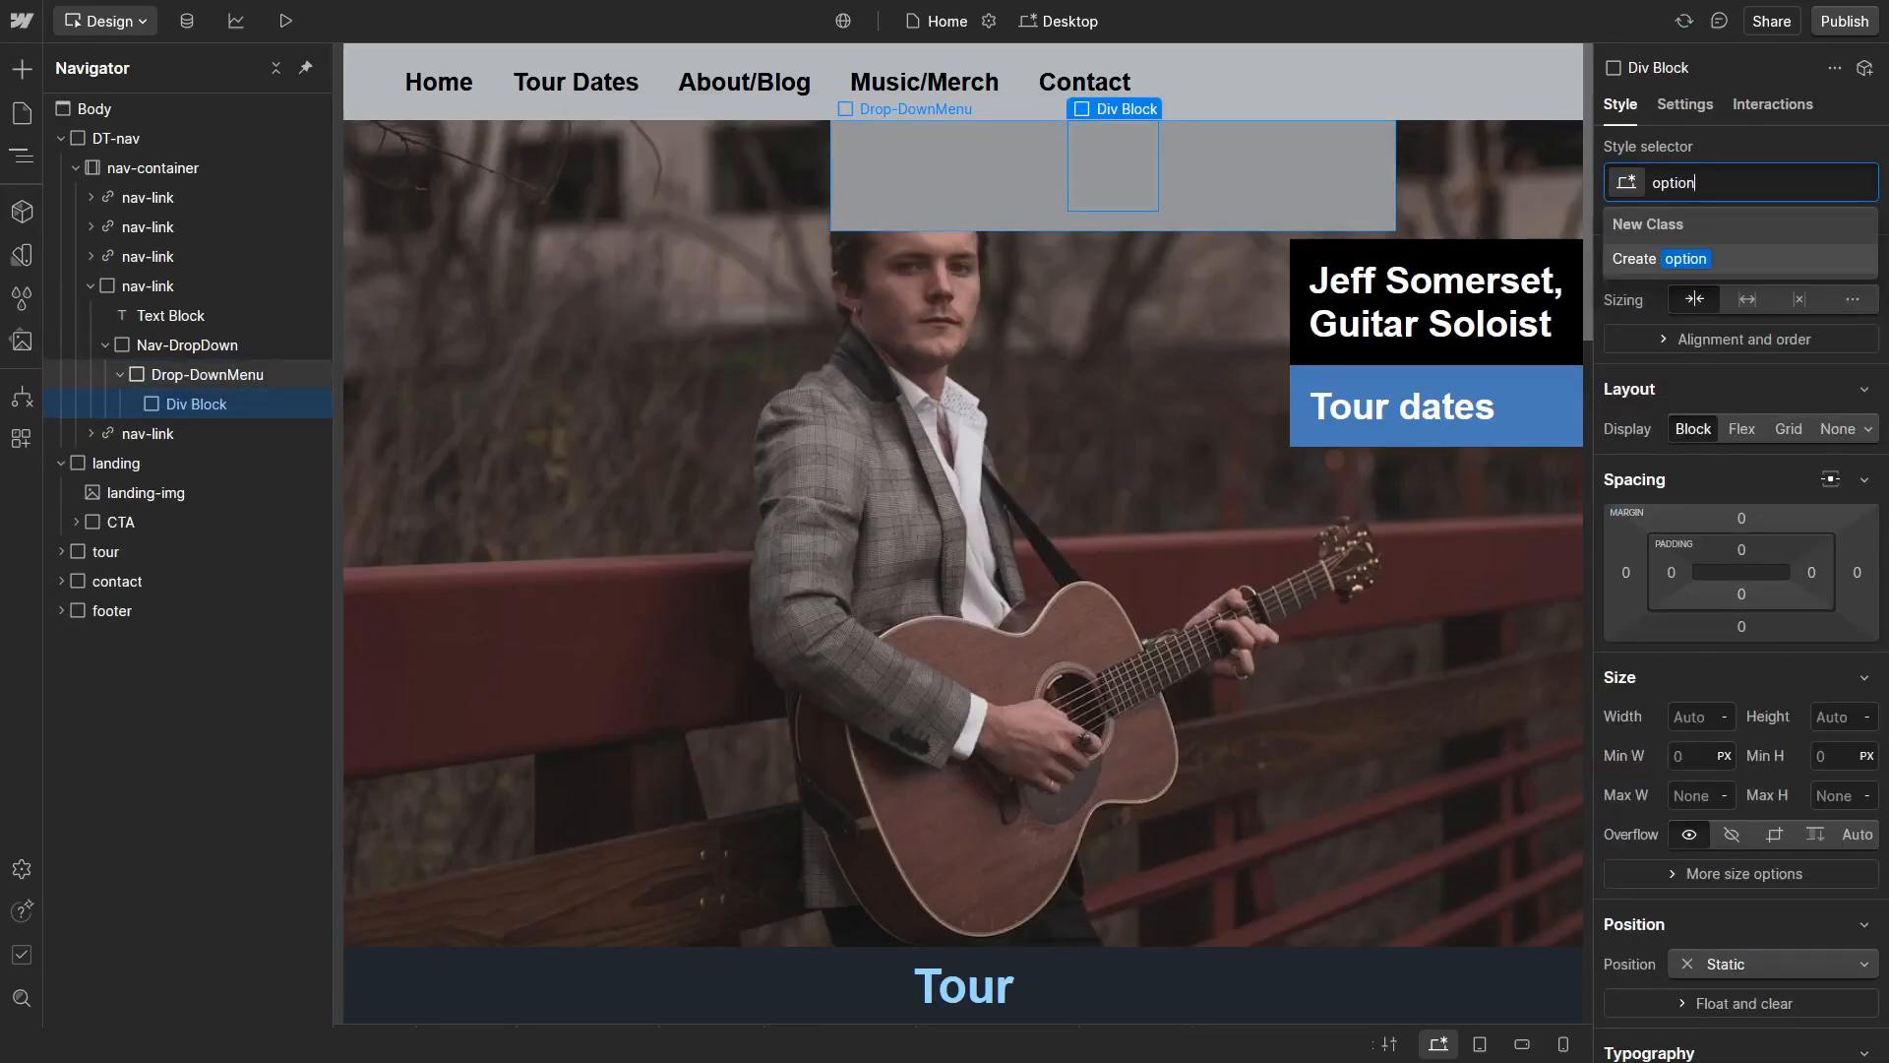
type("s-div")
key("Return")
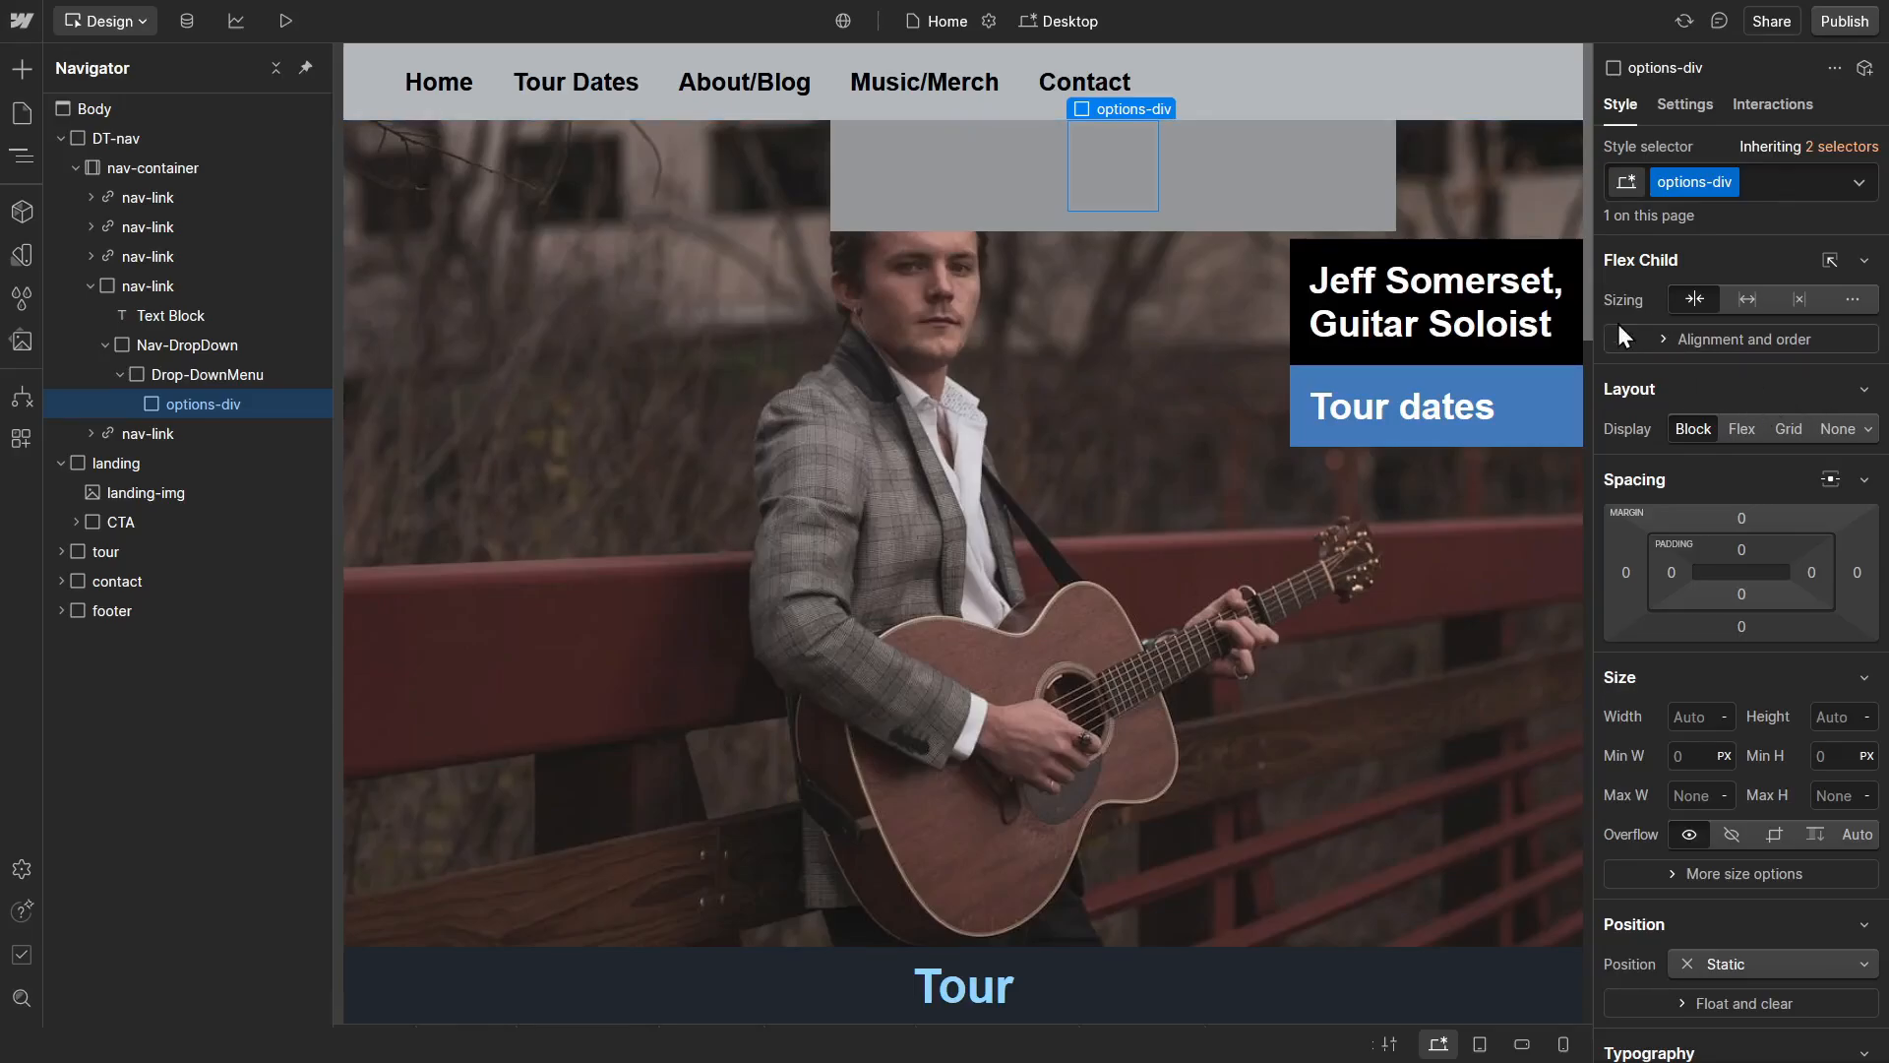
Step: Set the options-div block to a vertical Flex layout with a 15 px gap
left_click(1743, 429)
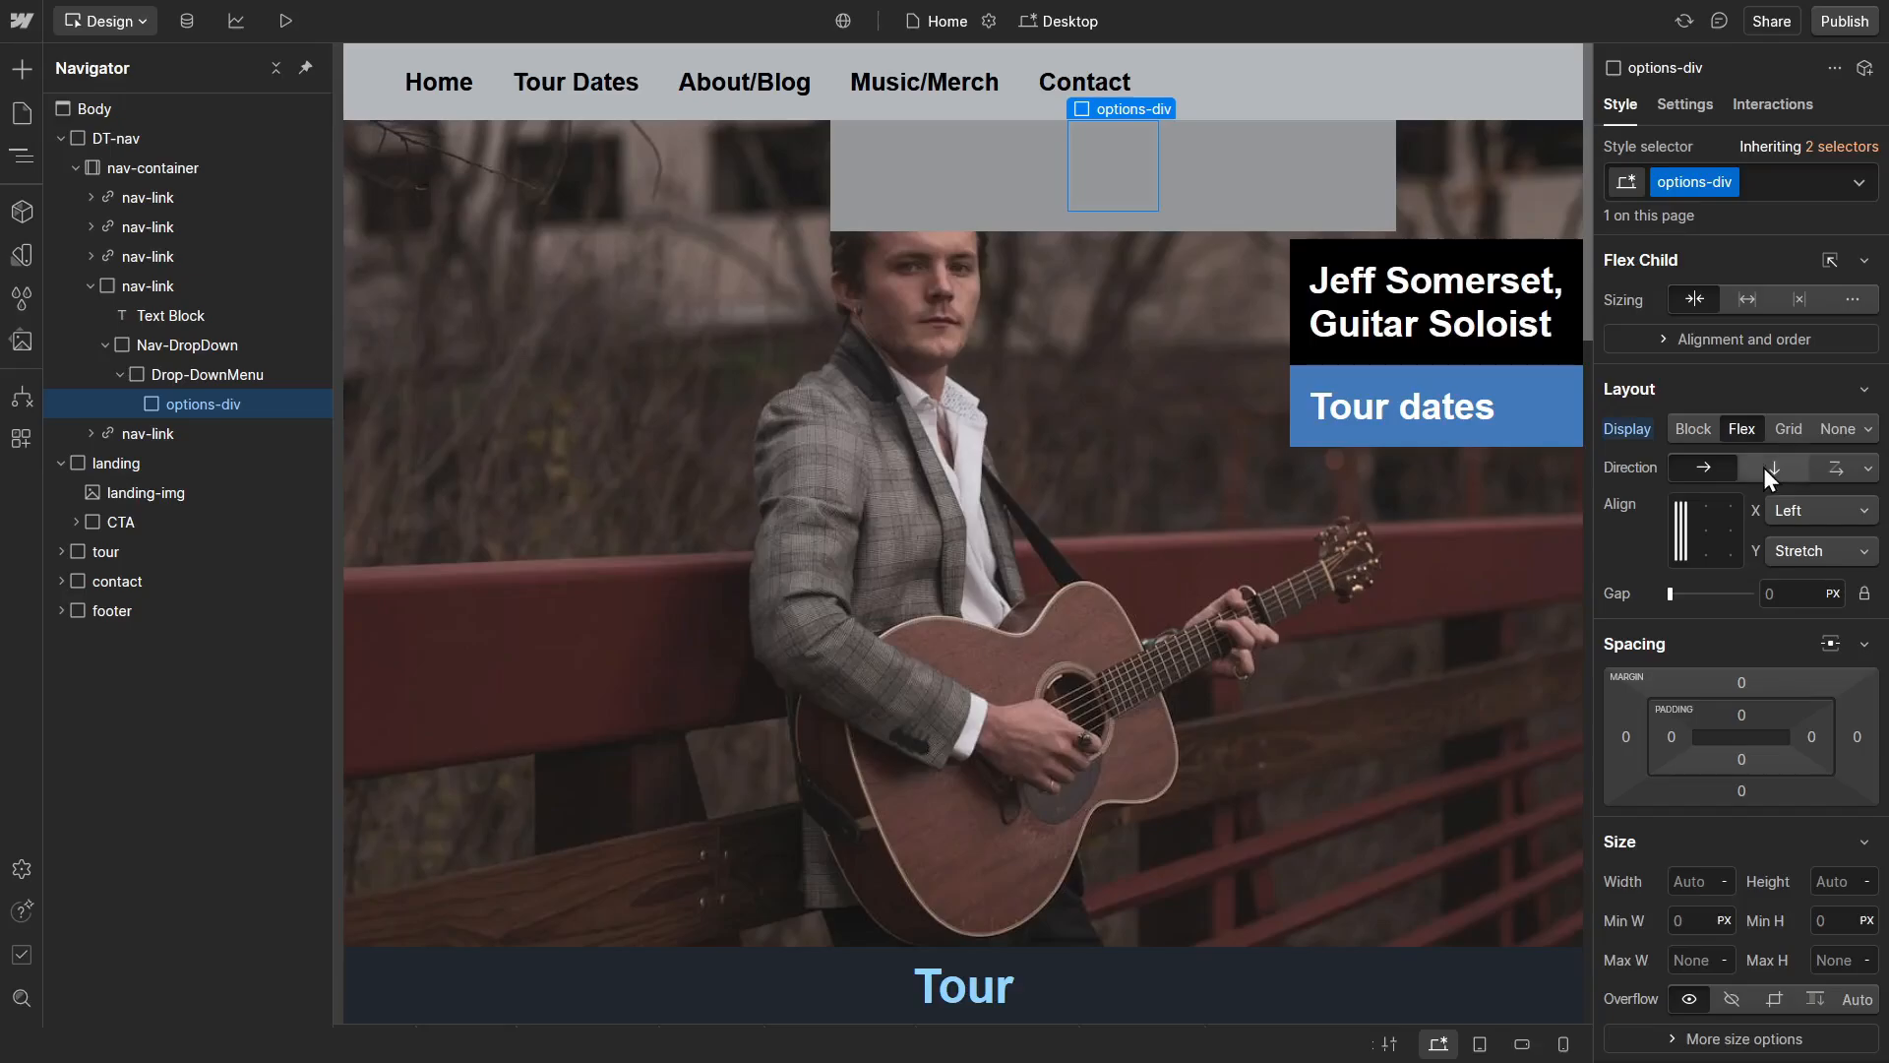
left_click(1765, 470)
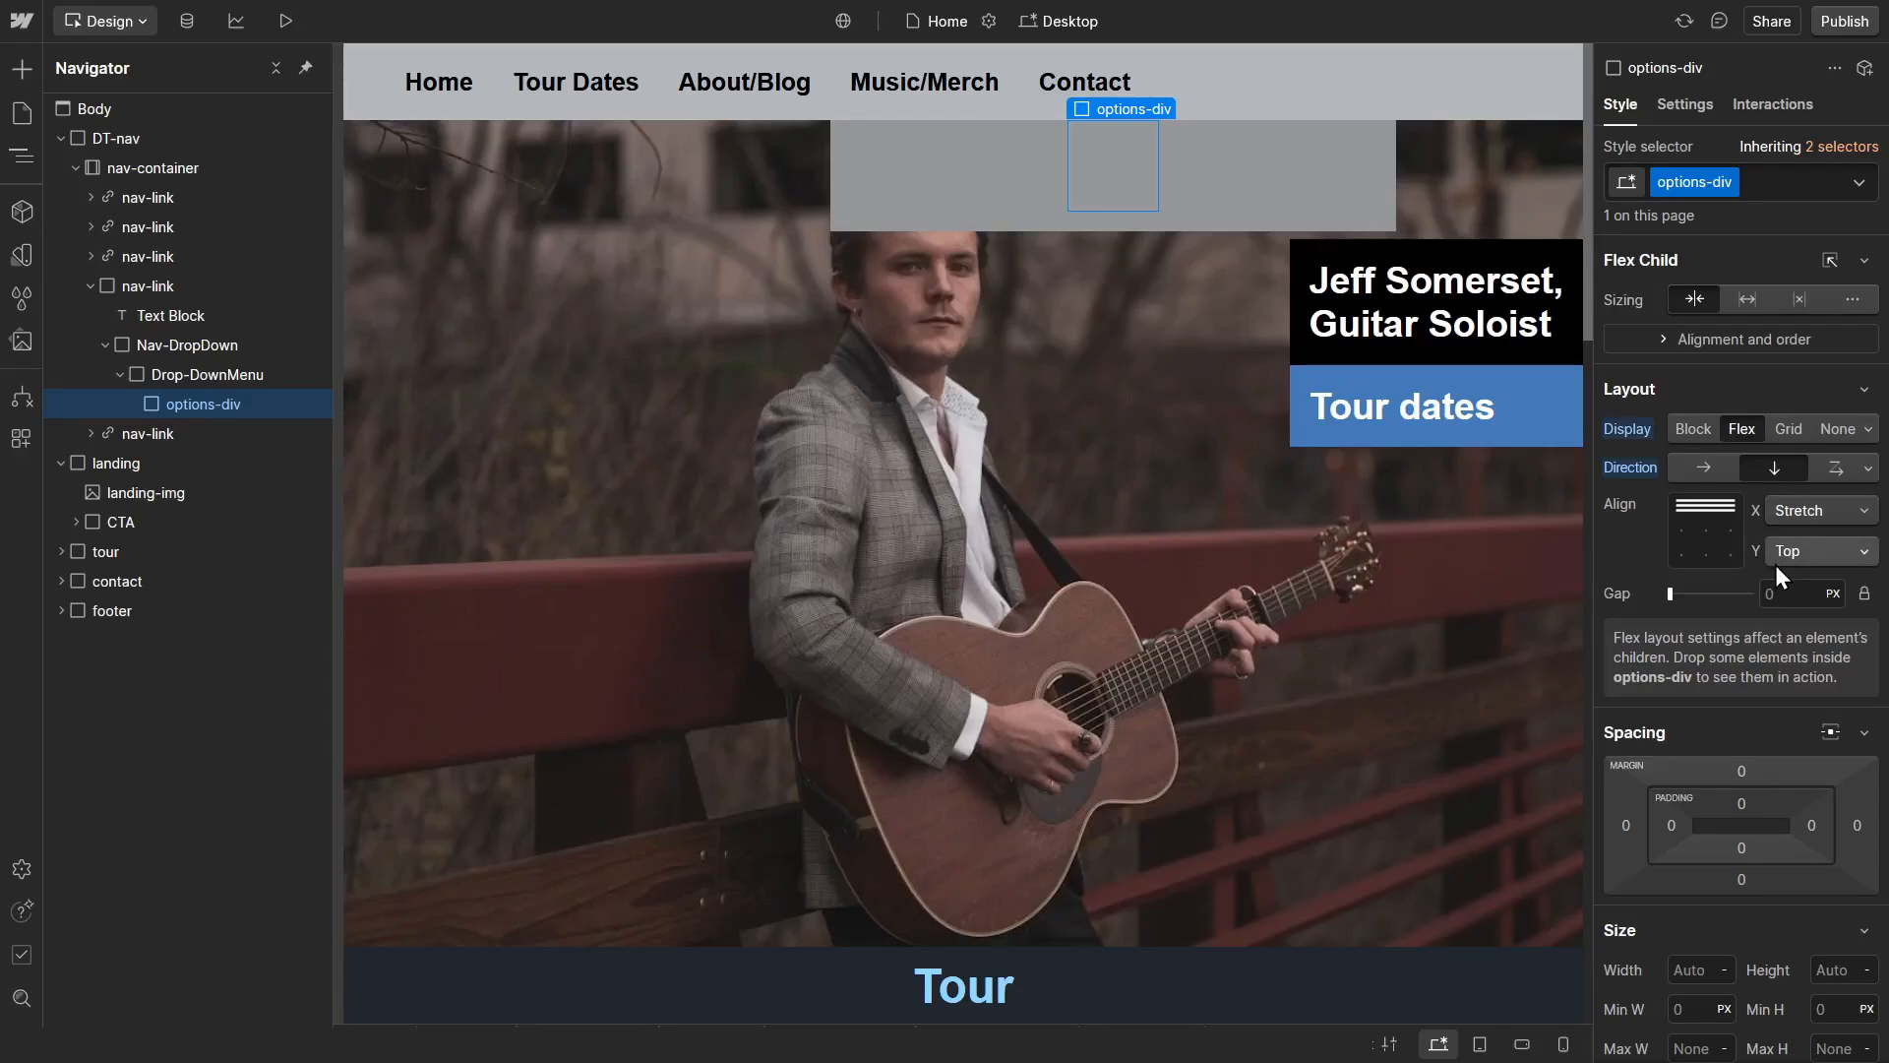
left_click(1794, 594)
type("15")
key("Return")
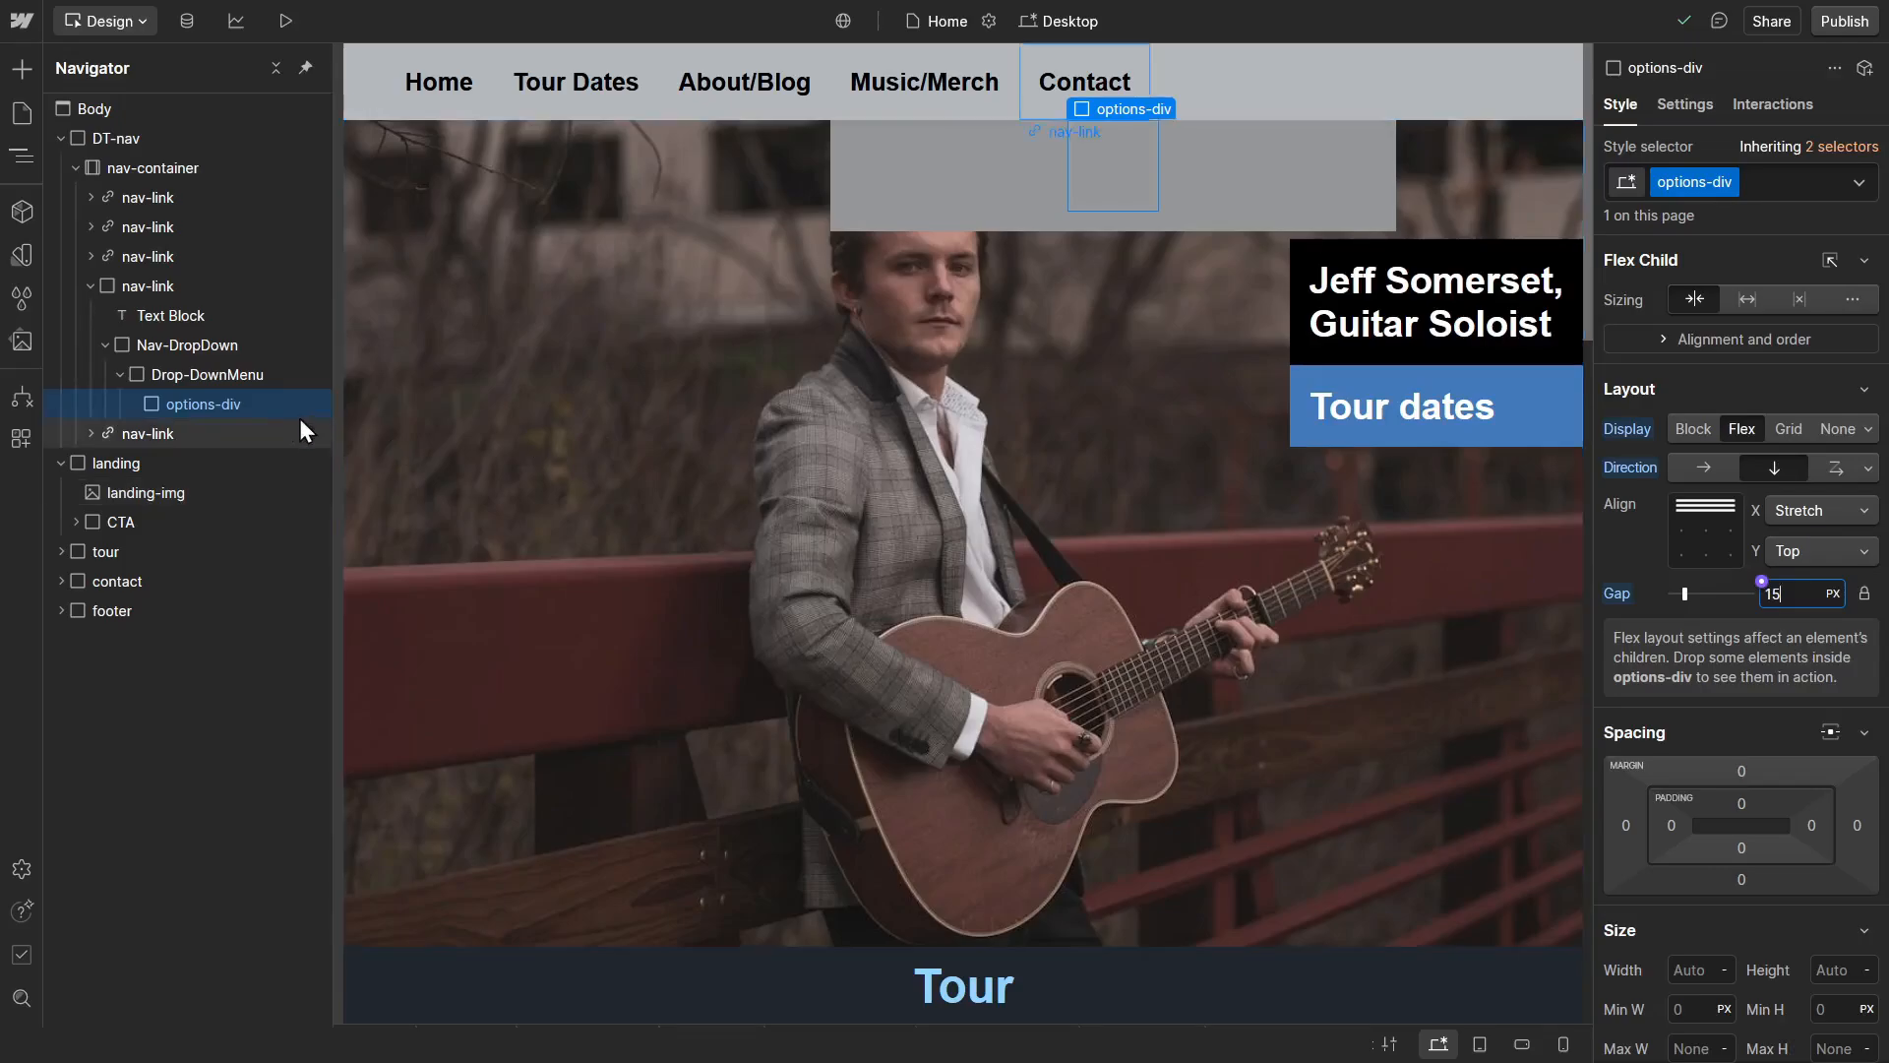
Step: Duplicate the options-div block and add the new combo class right to the second one
left_click(220, 406)
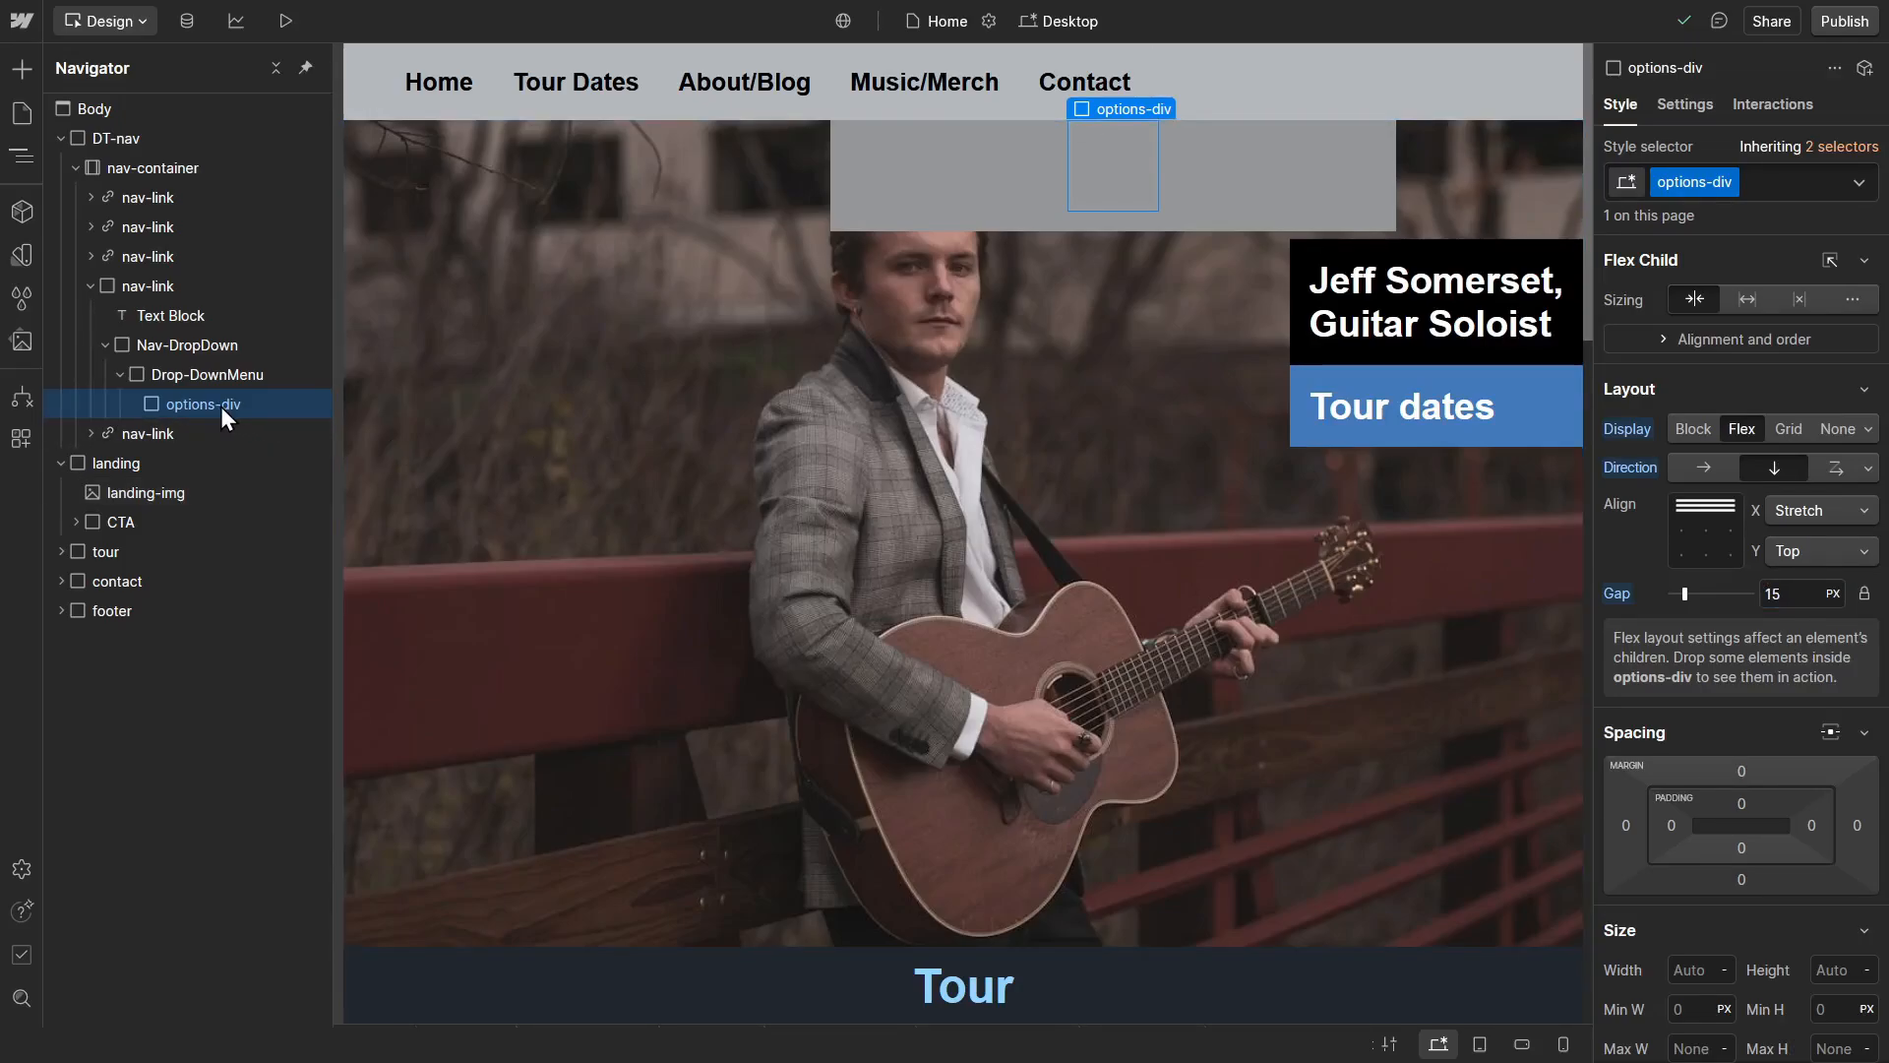
key("ctrl+d")
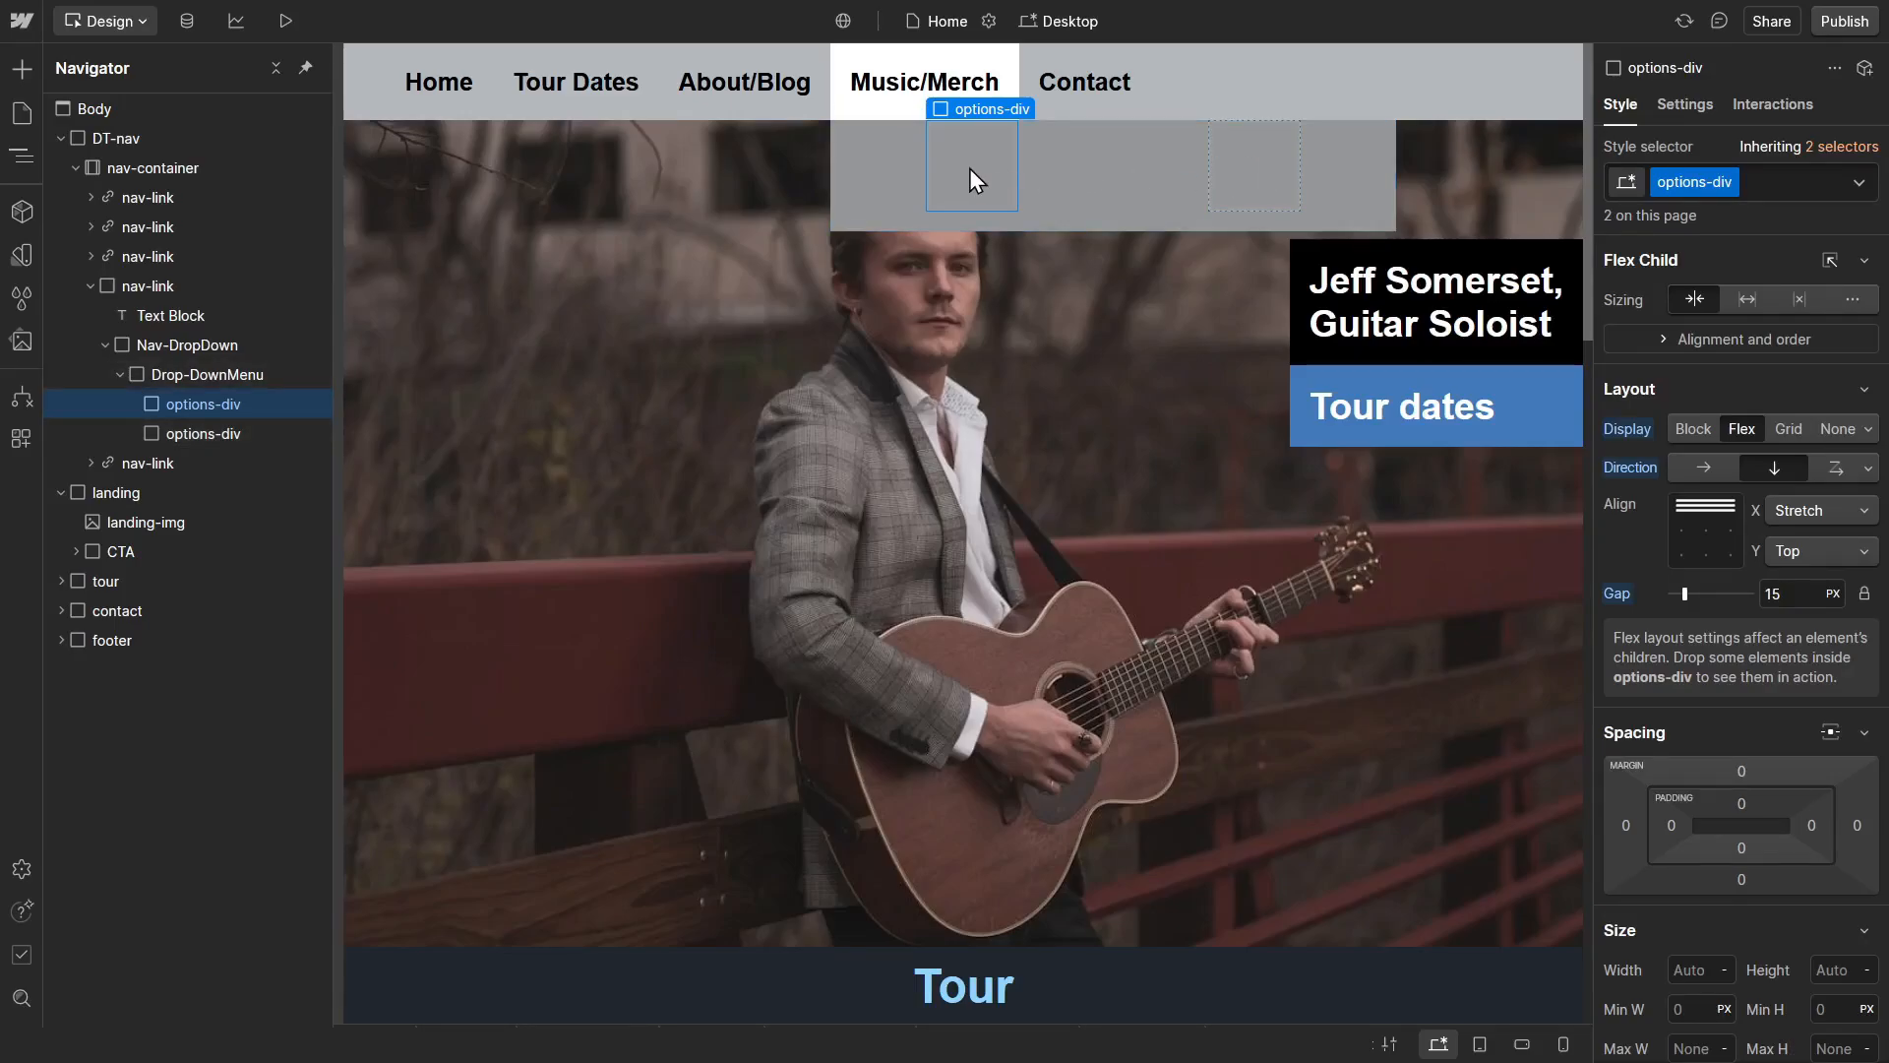
left_click(1245, 163)
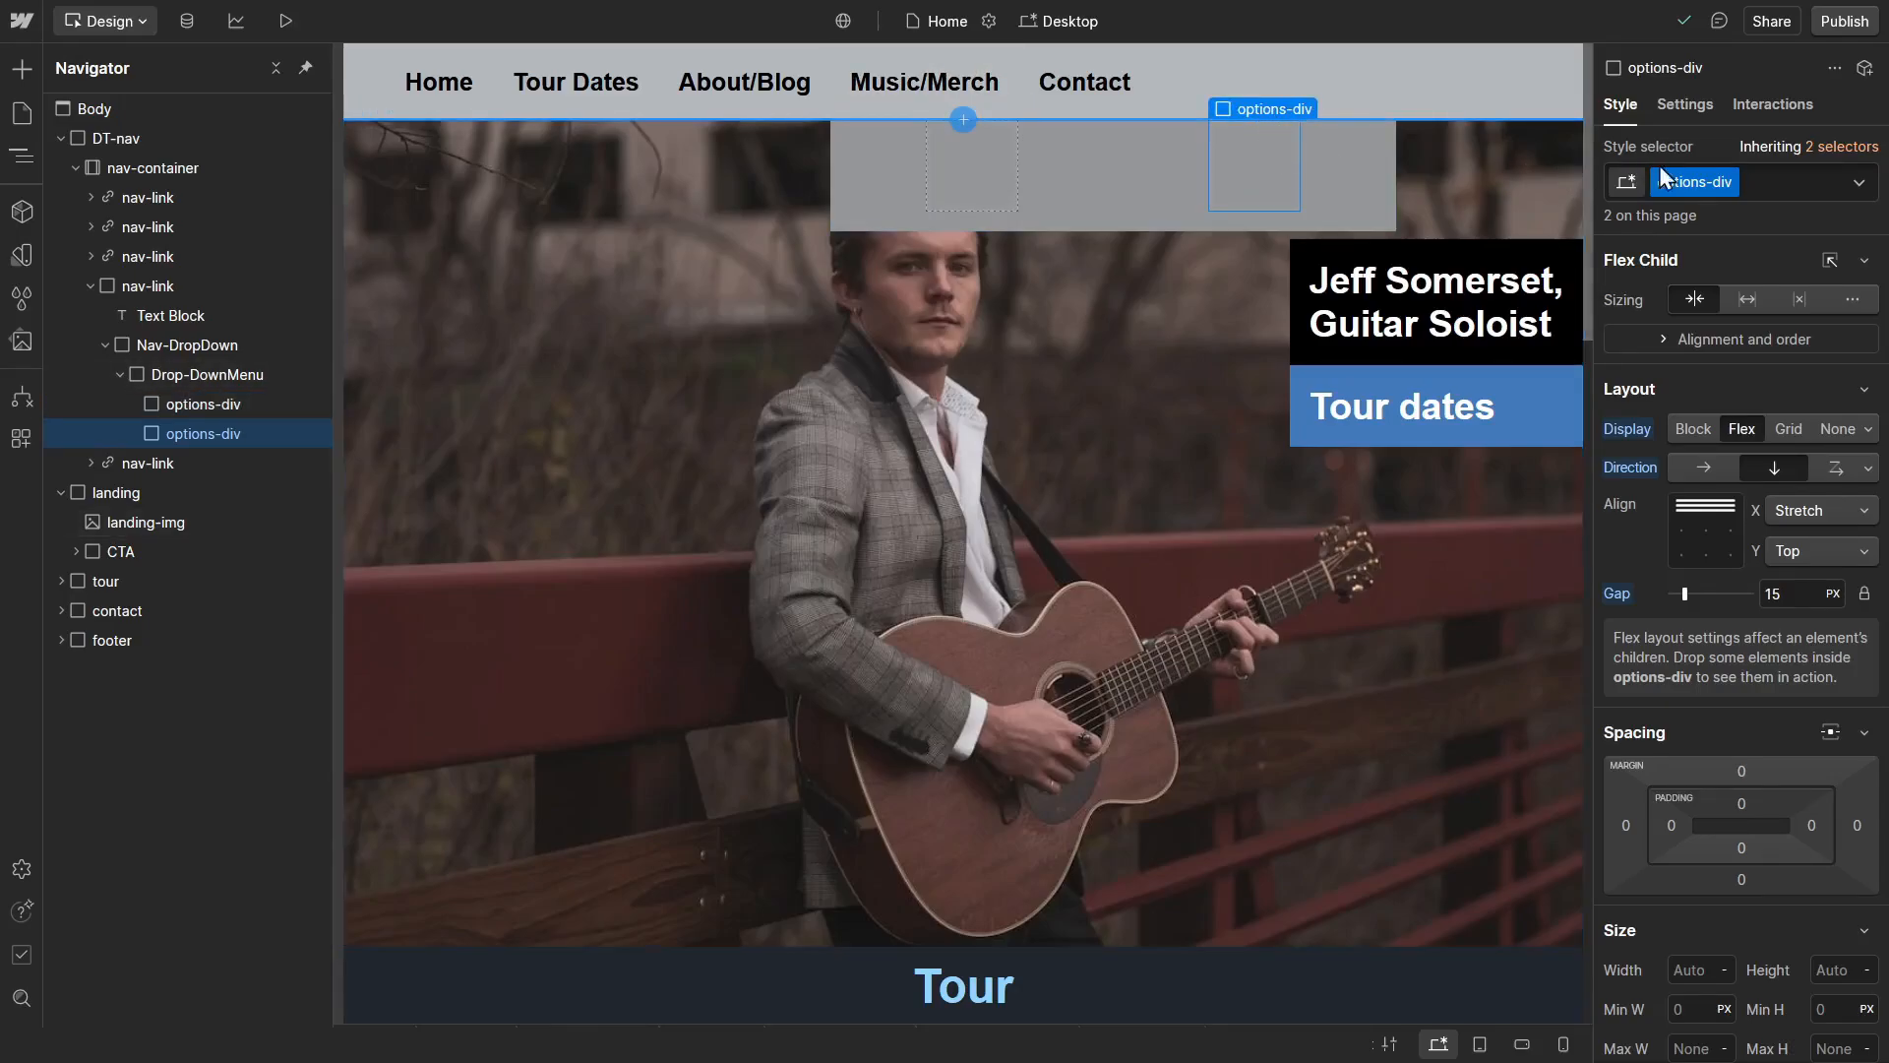
left_click(1796, 187)
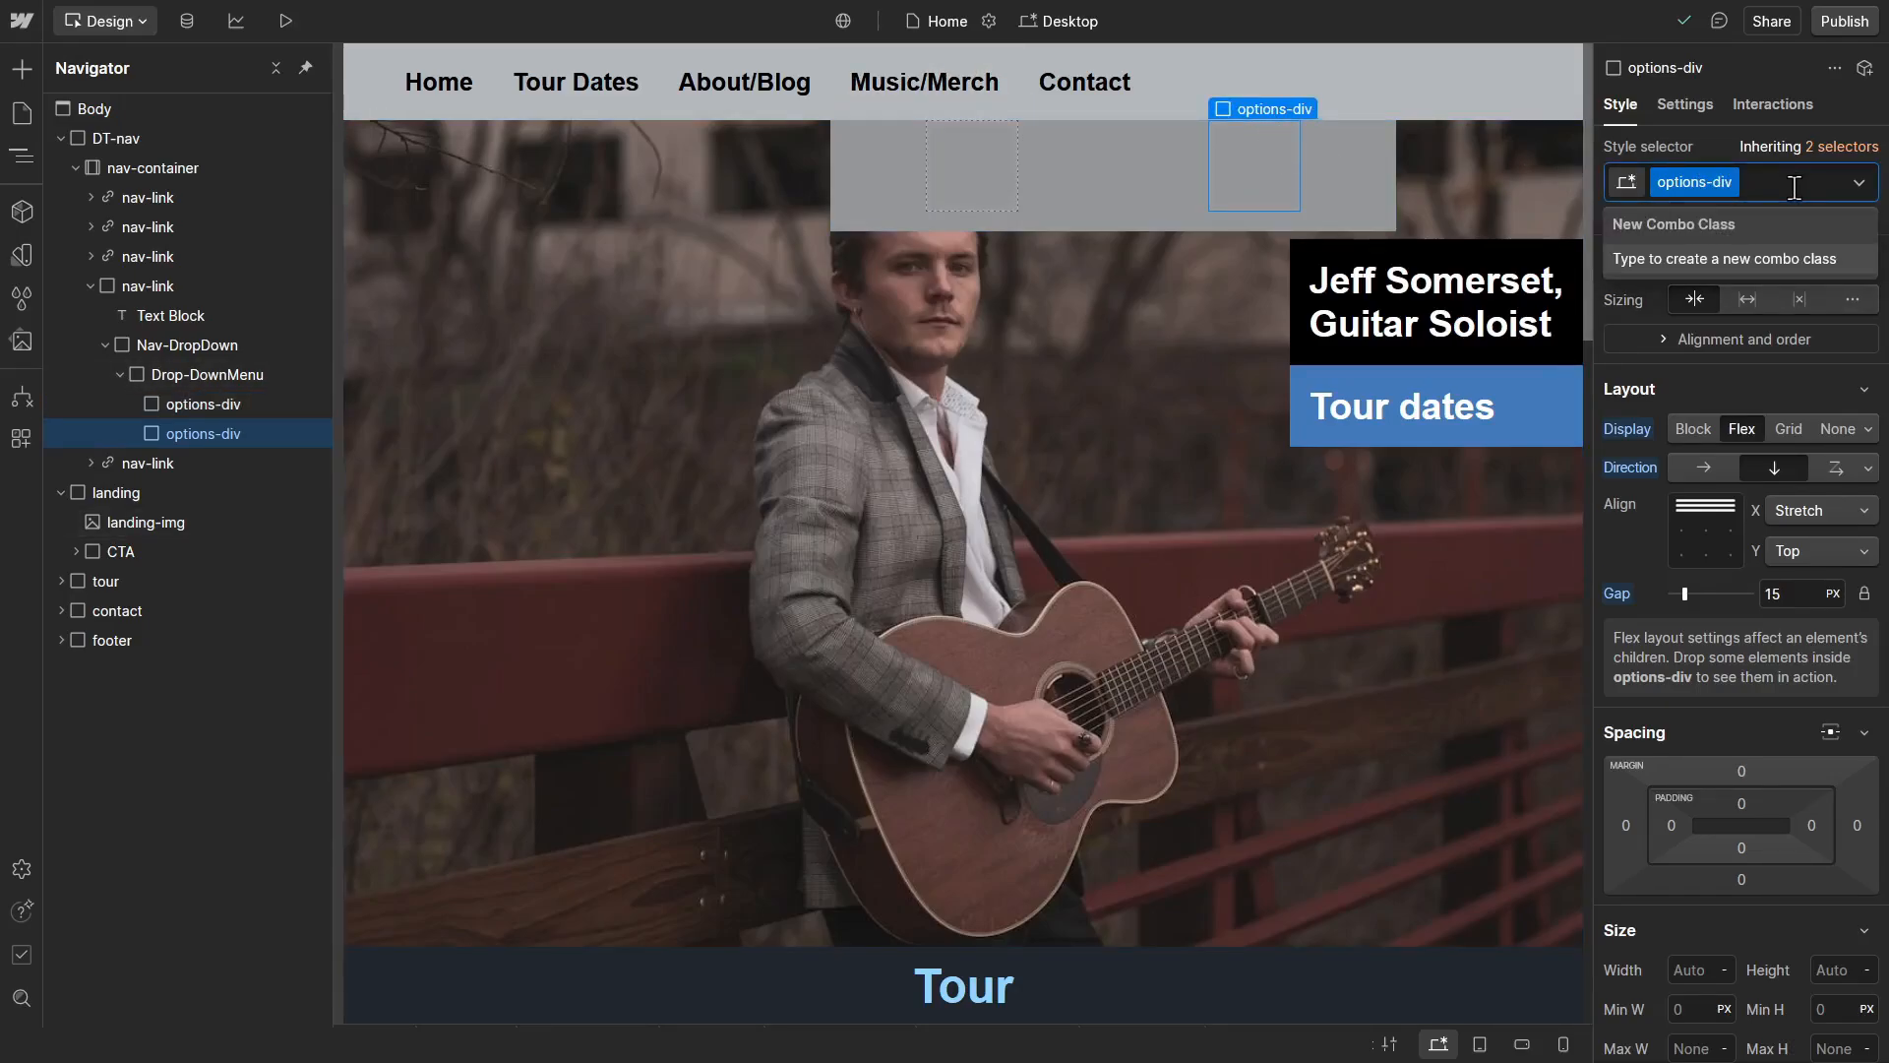
type("right")
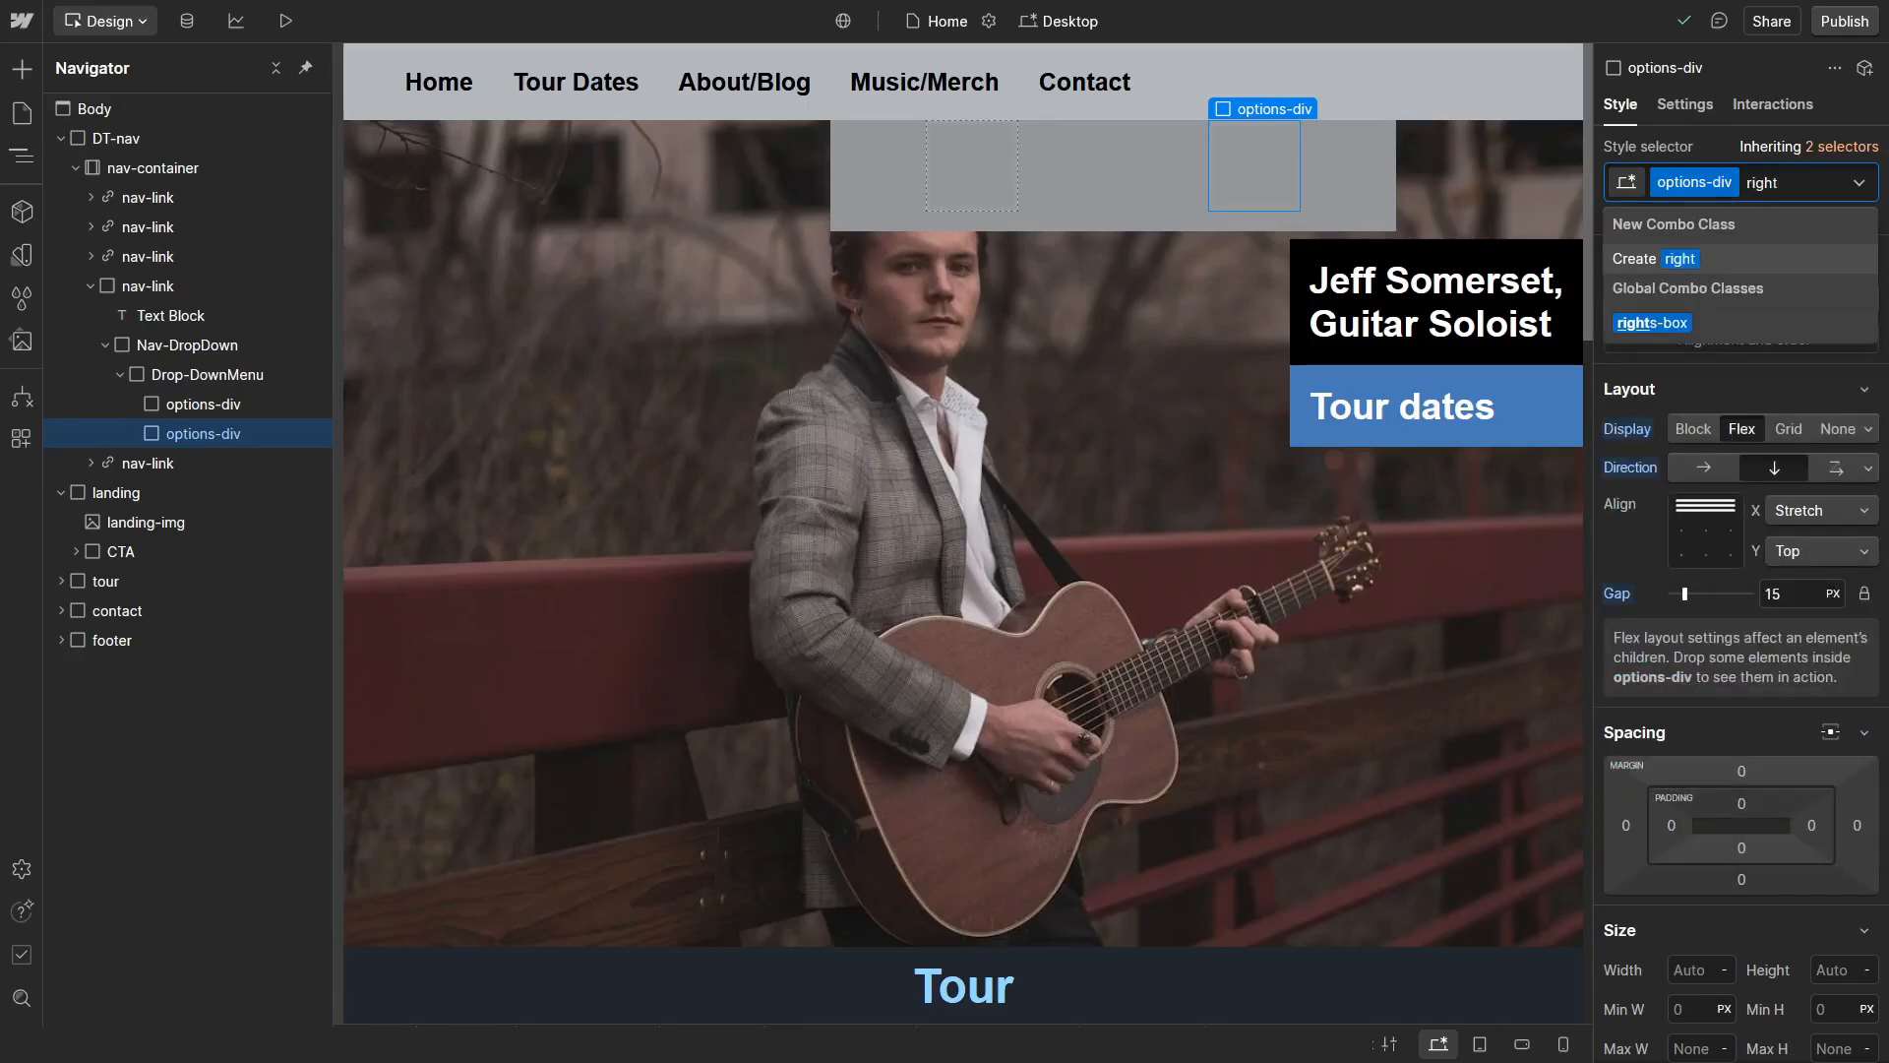
key("Return")
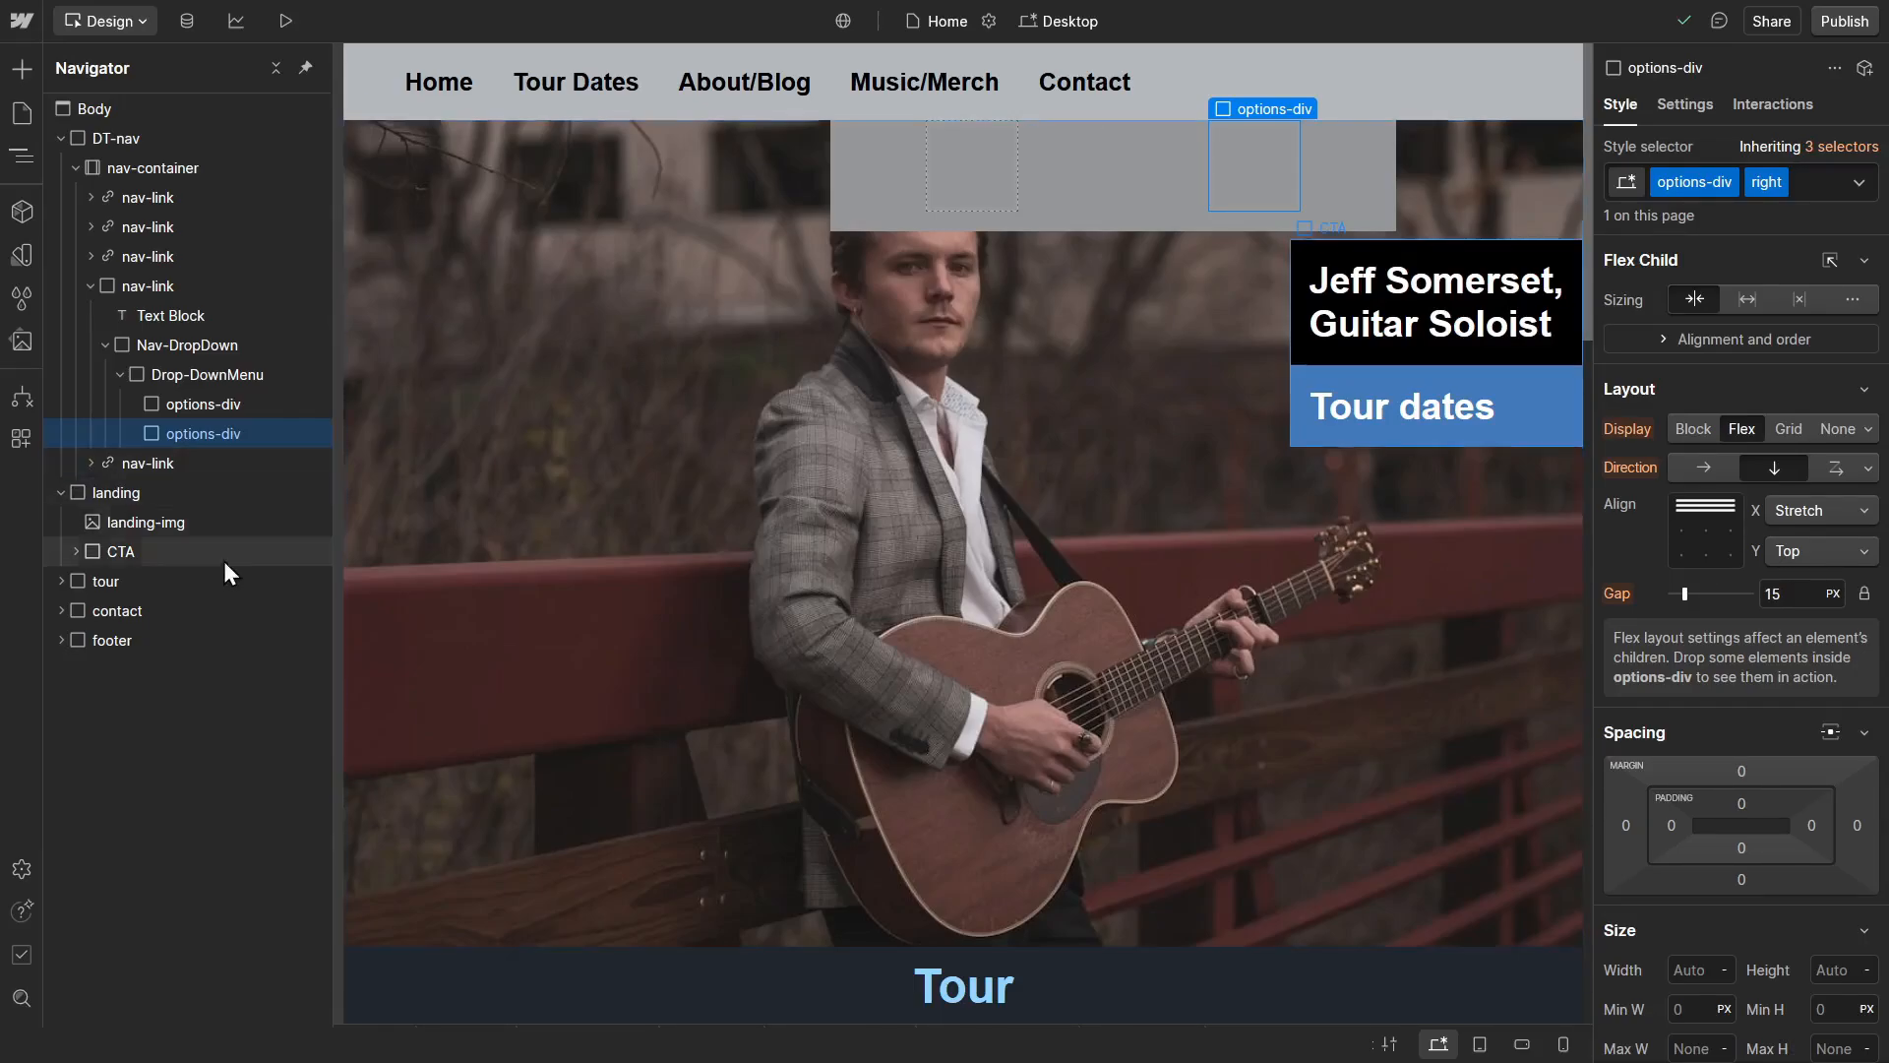
Step: Copy the Music footer-grid from the footer's footer-div into the first options-div of the drop-down menu
left_click(116, 642)
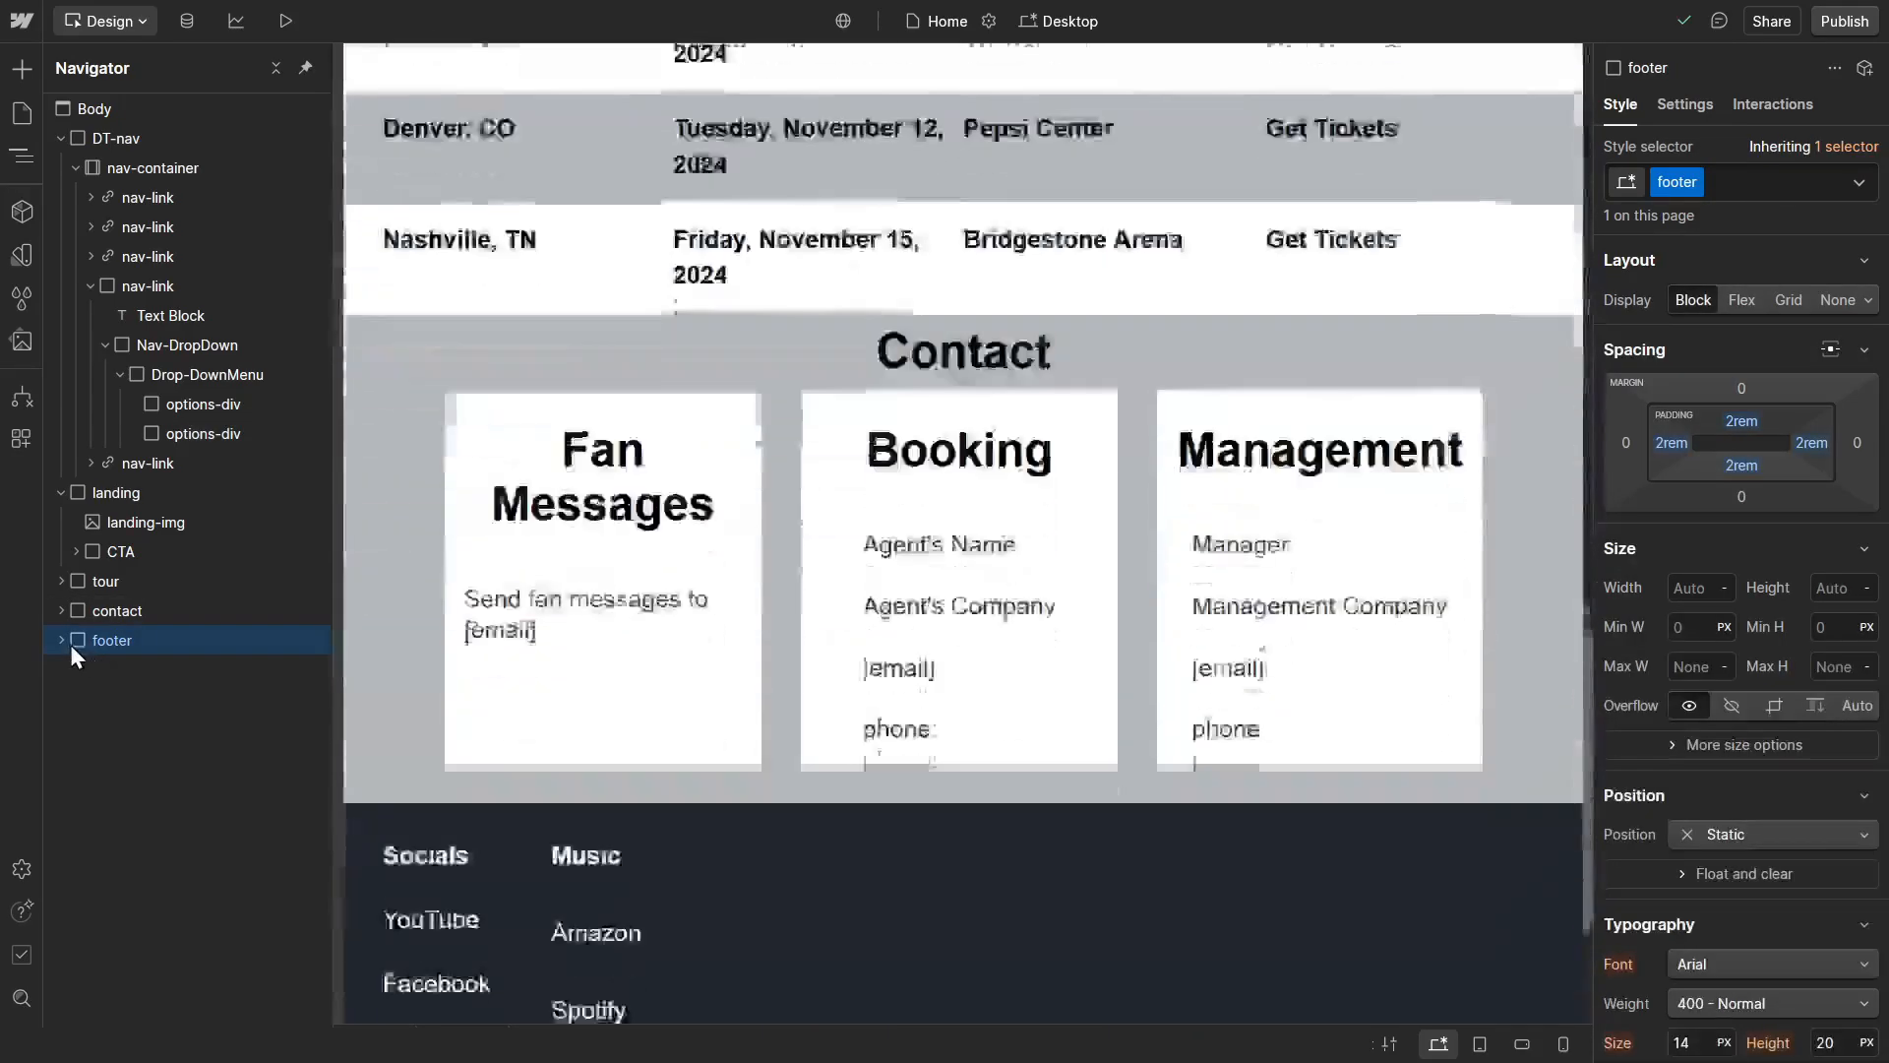
left_click(61, 641)
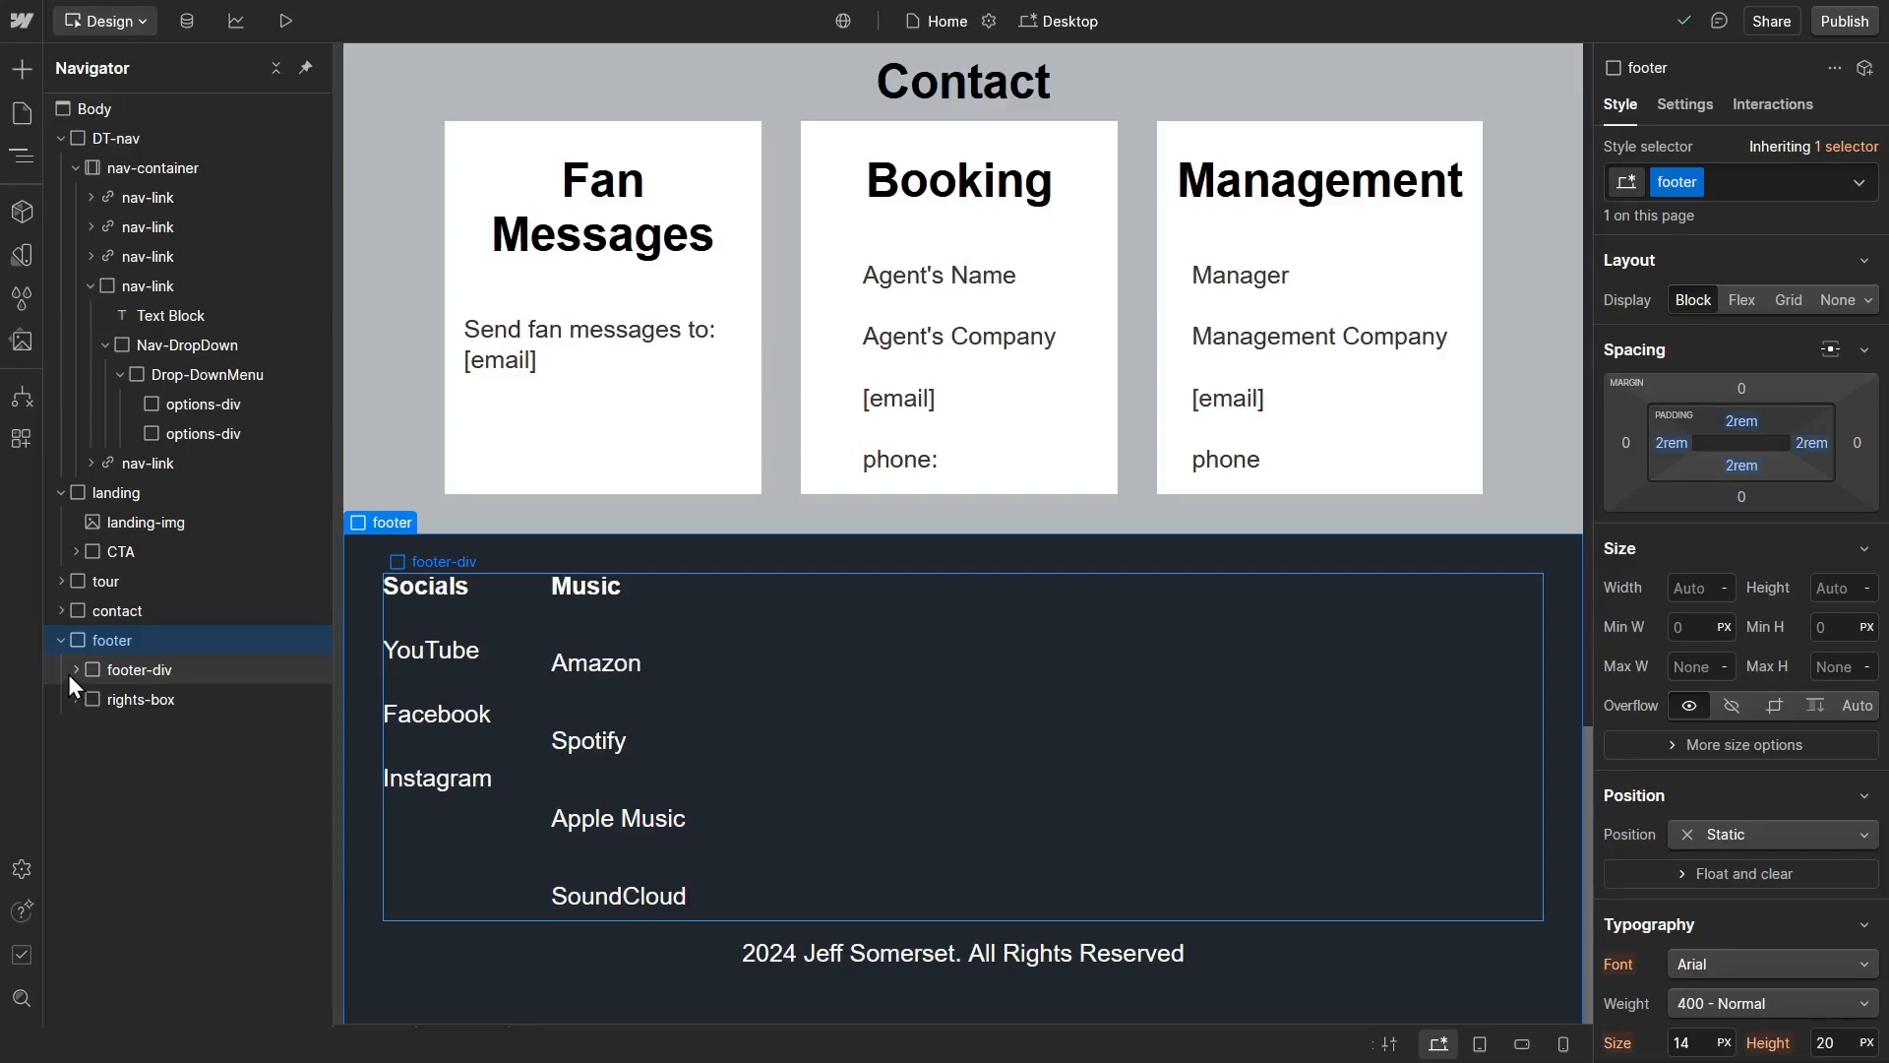
left_click(70, 673)
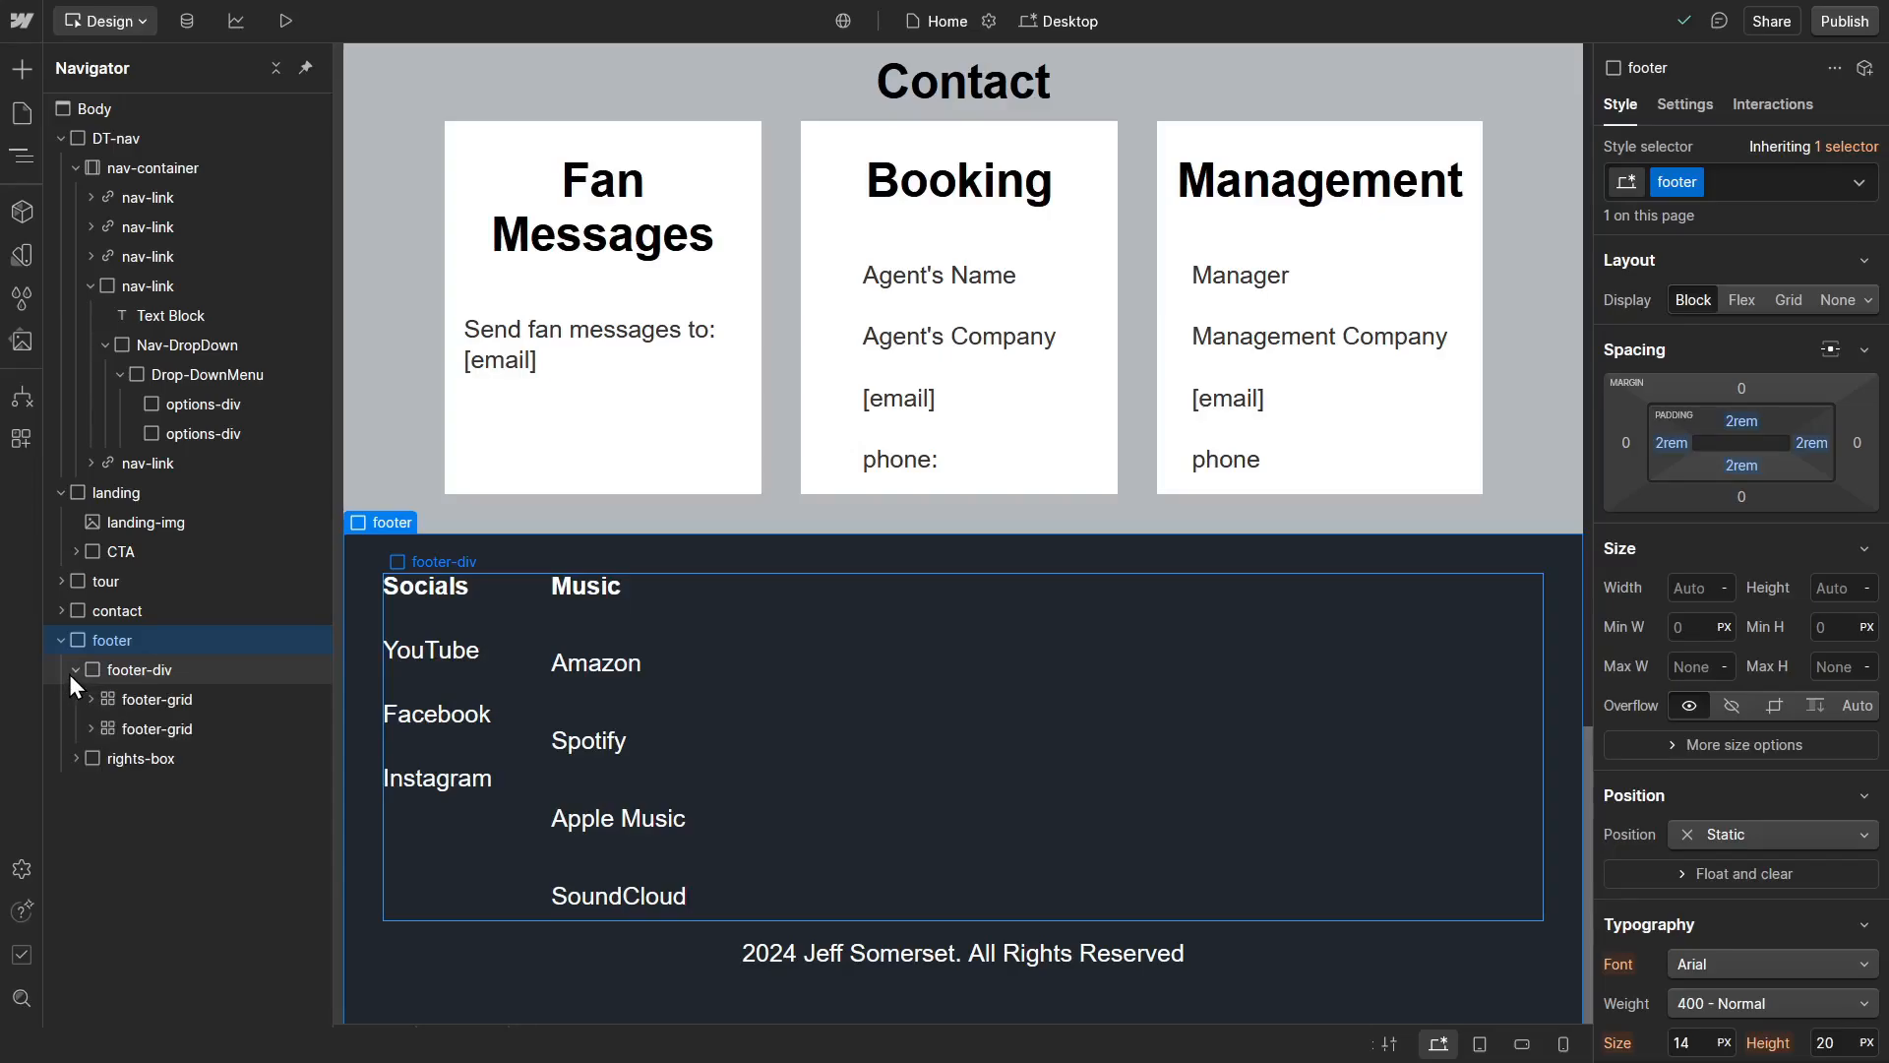
left_click(144, 727)
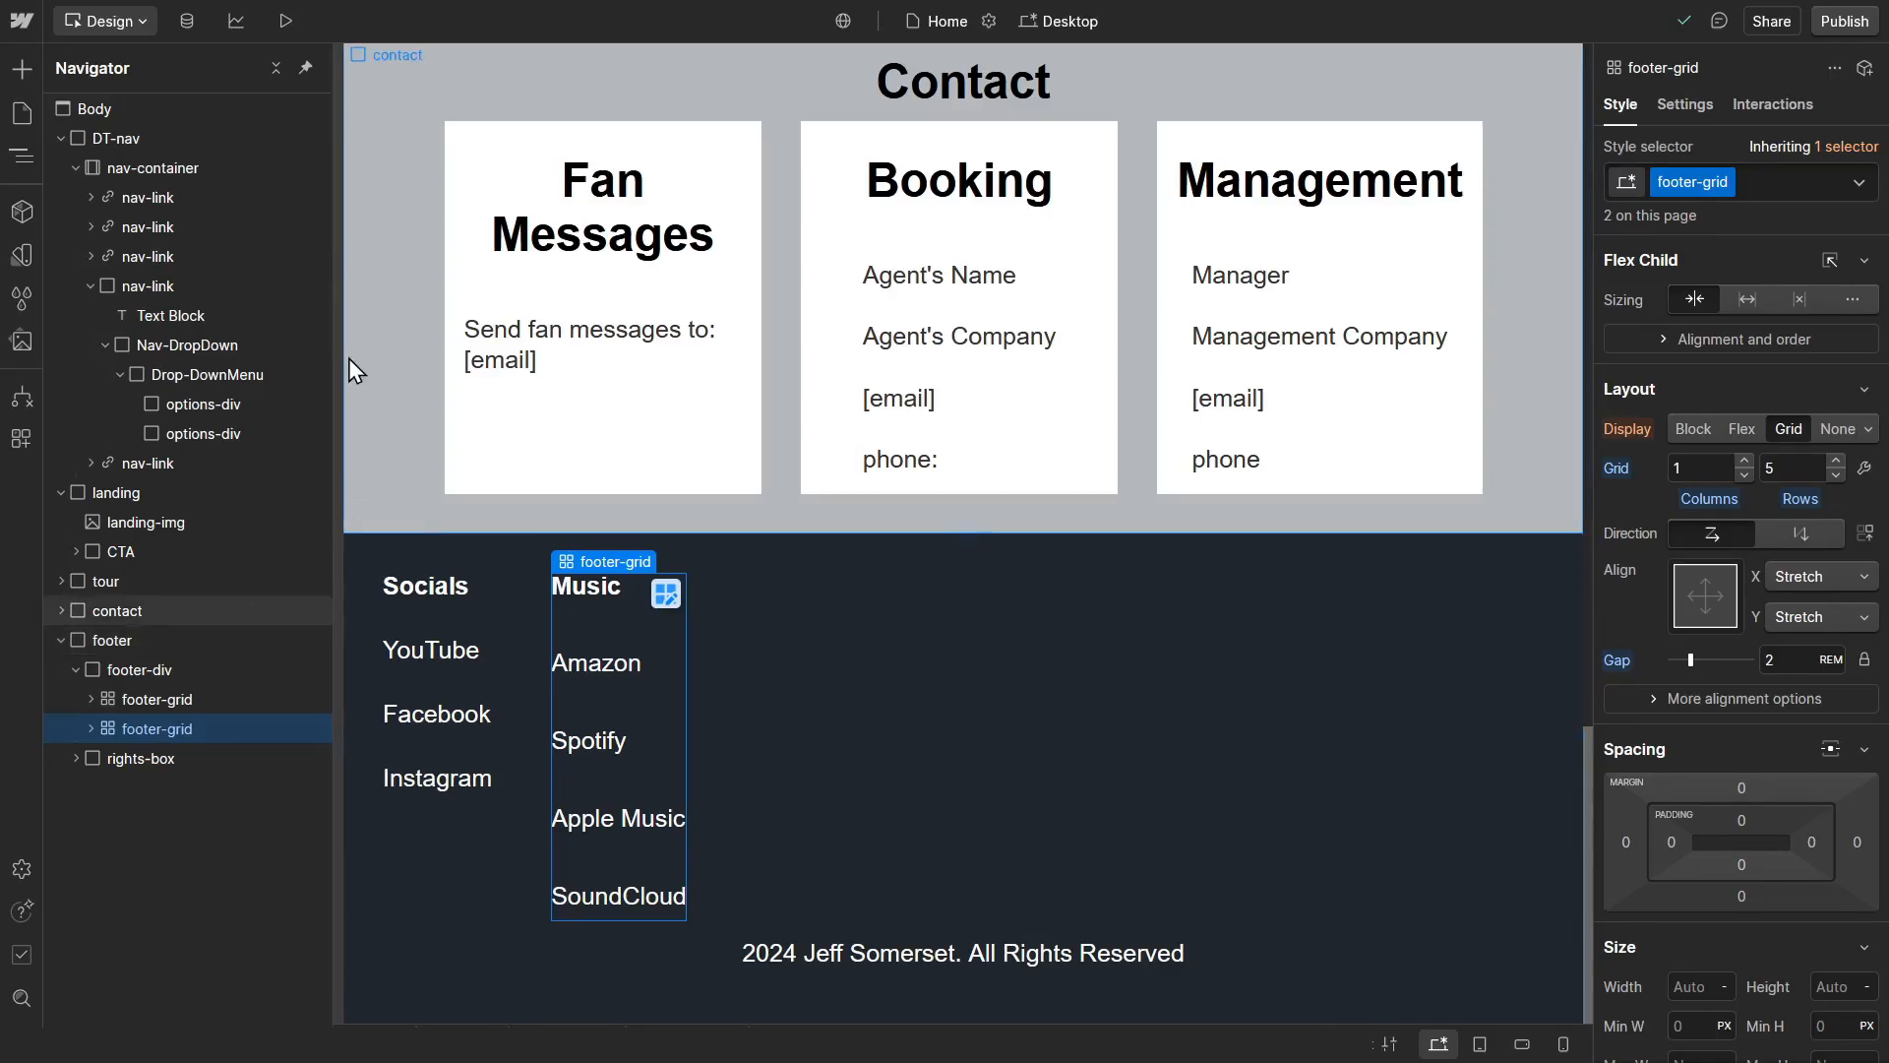
left_click(246, 406)
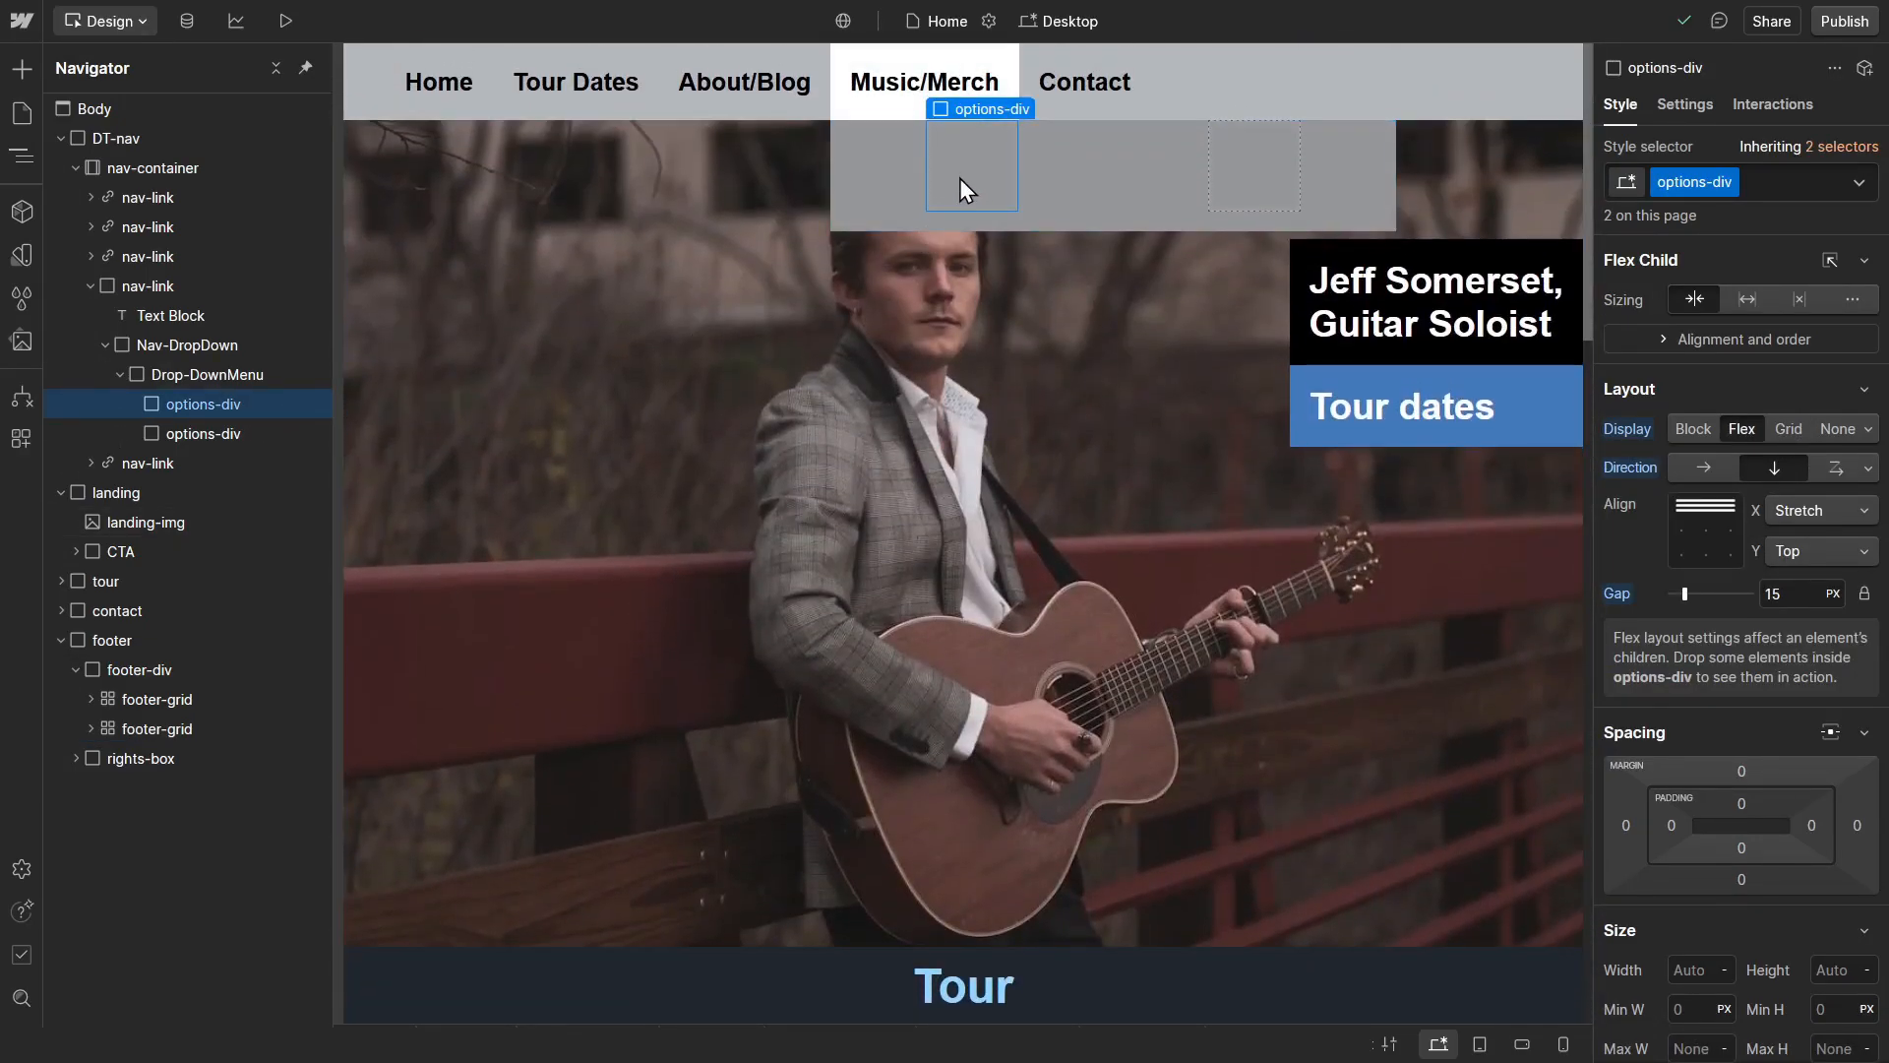
key("ctrl+v")
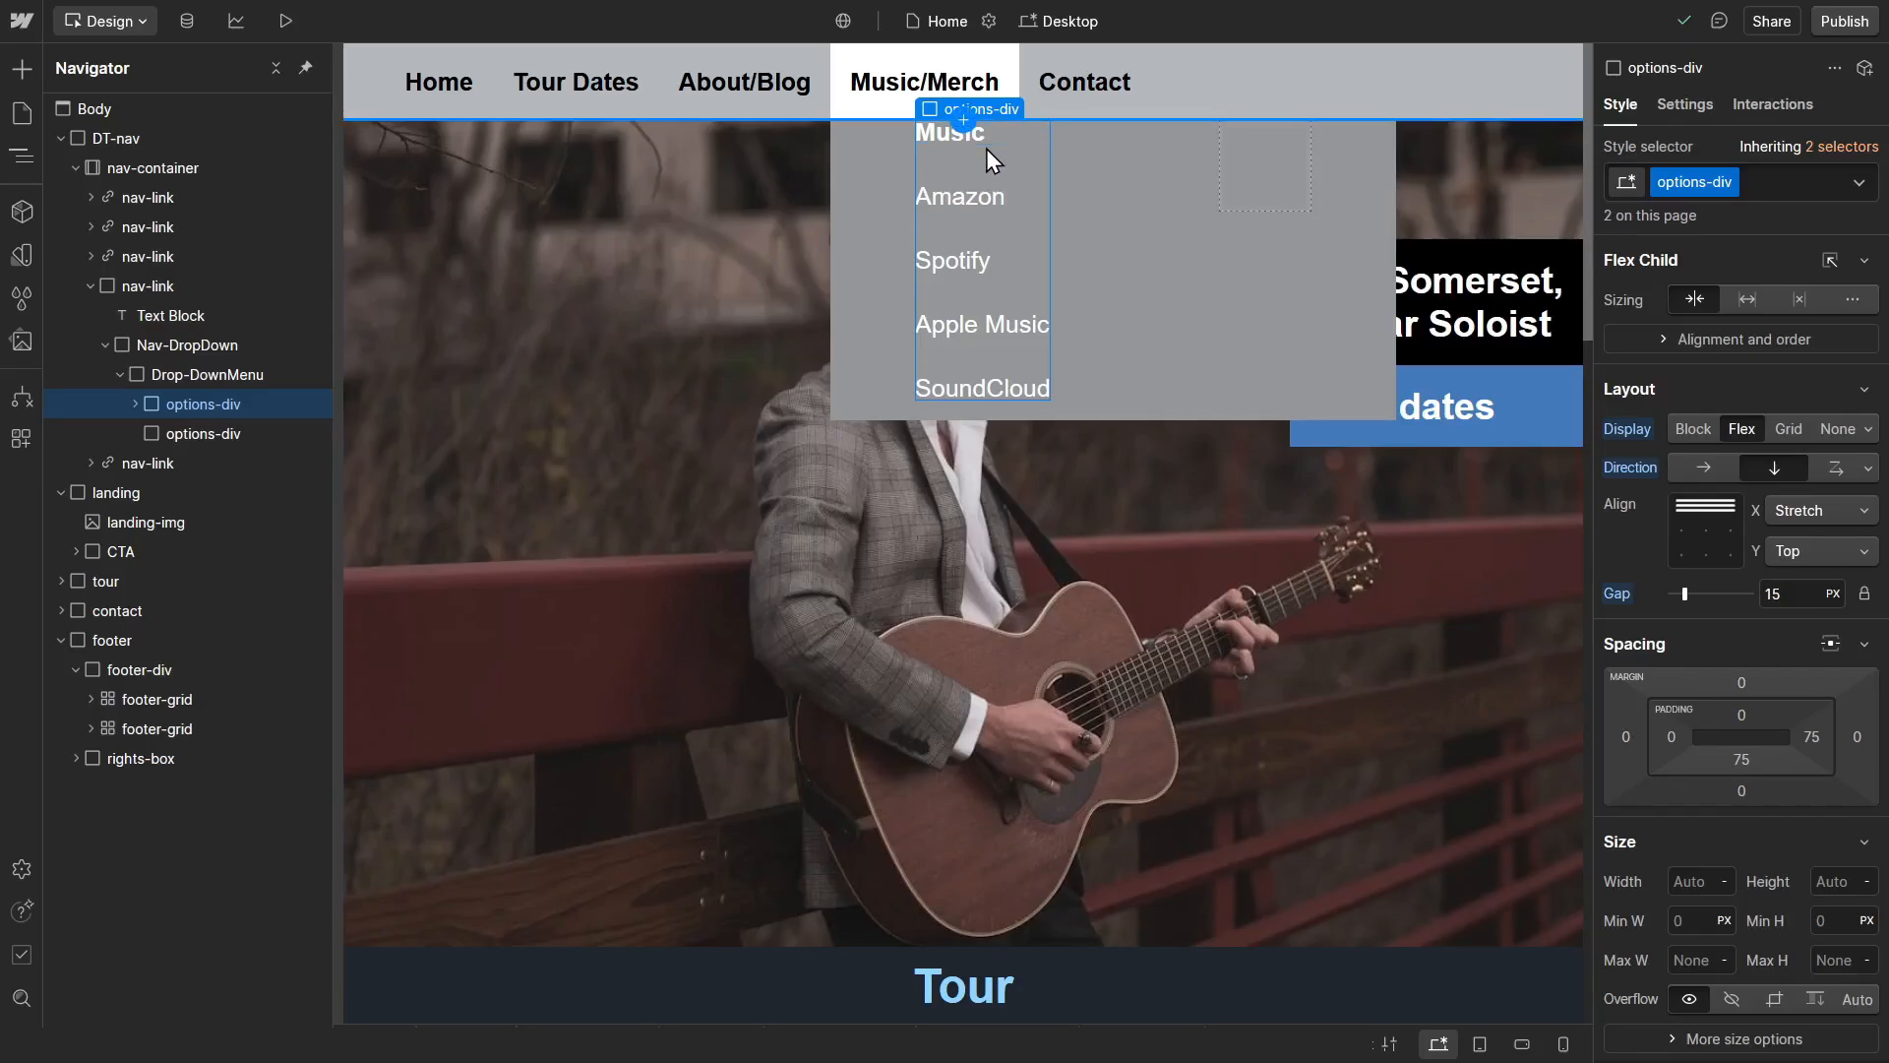
Step: Add the new combo class black to the drop-down's Music title and set its text colour to the Black variable
left_click(988, 146)
left_click(986, 130)
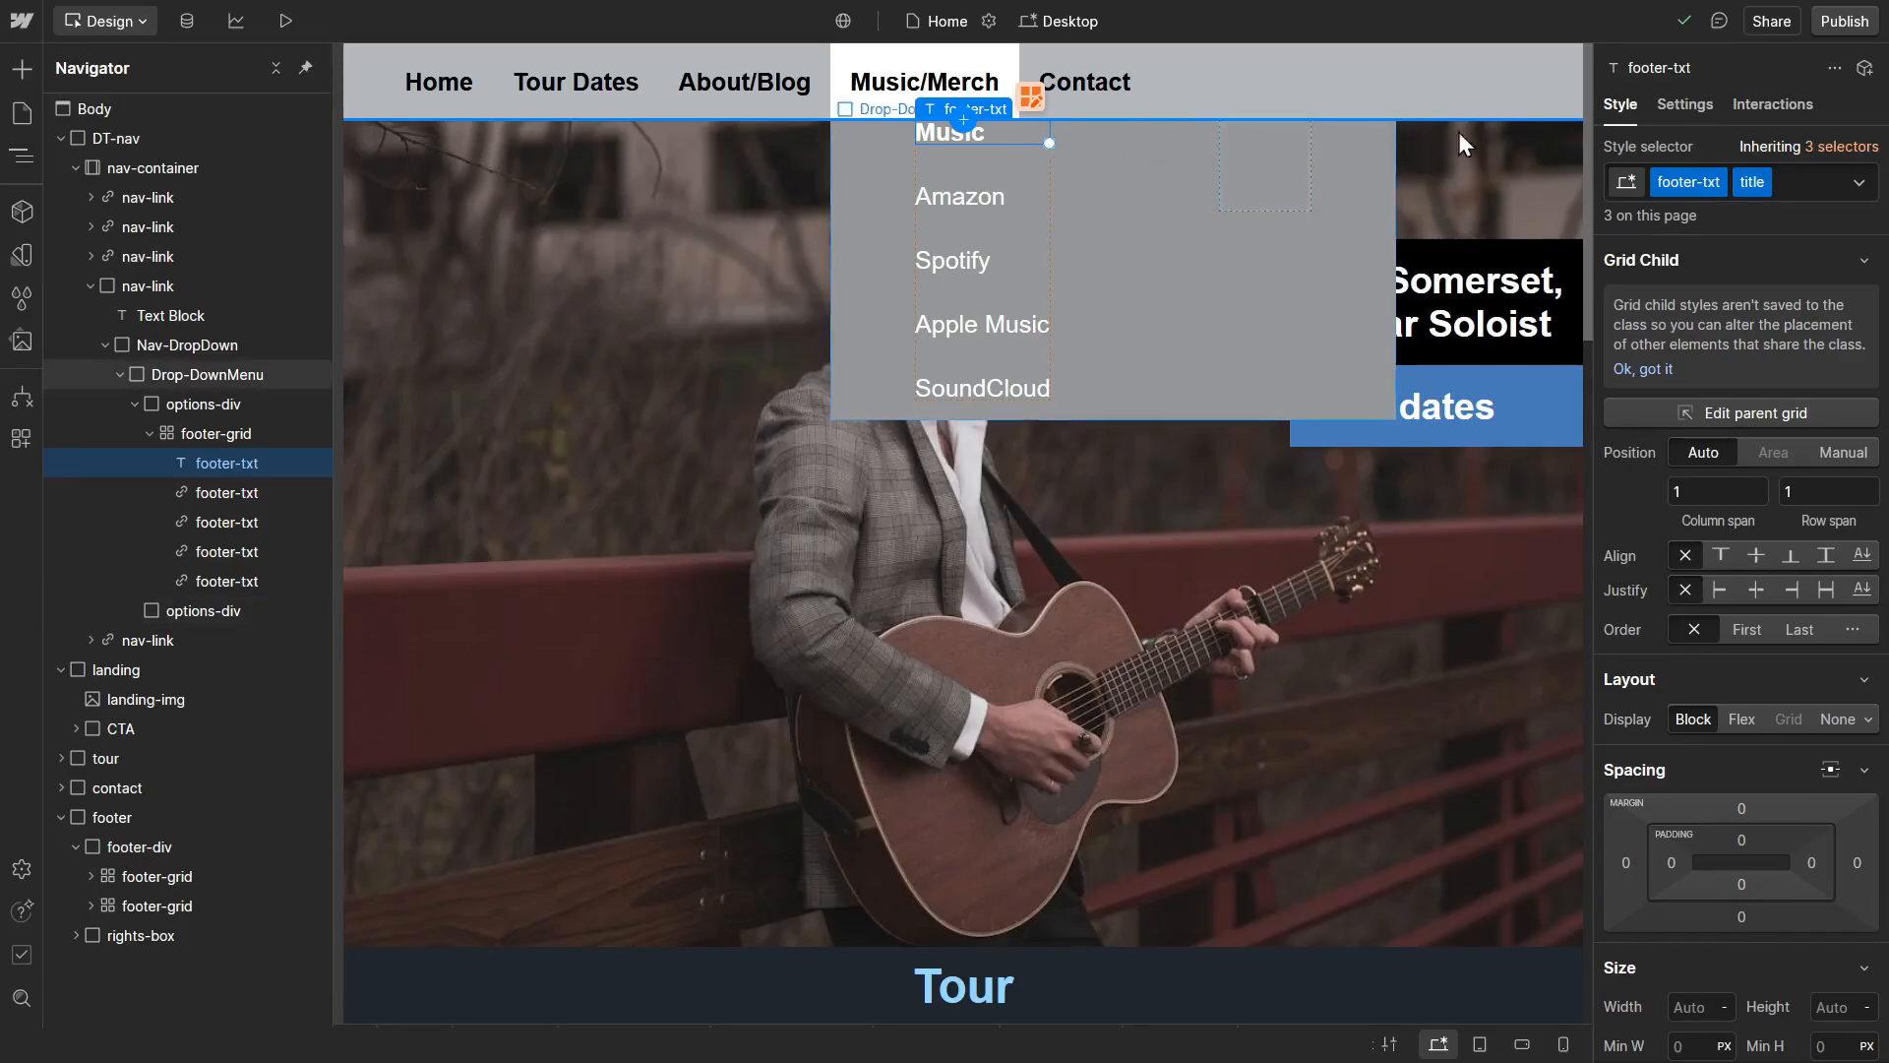
left_click(1802, 186)
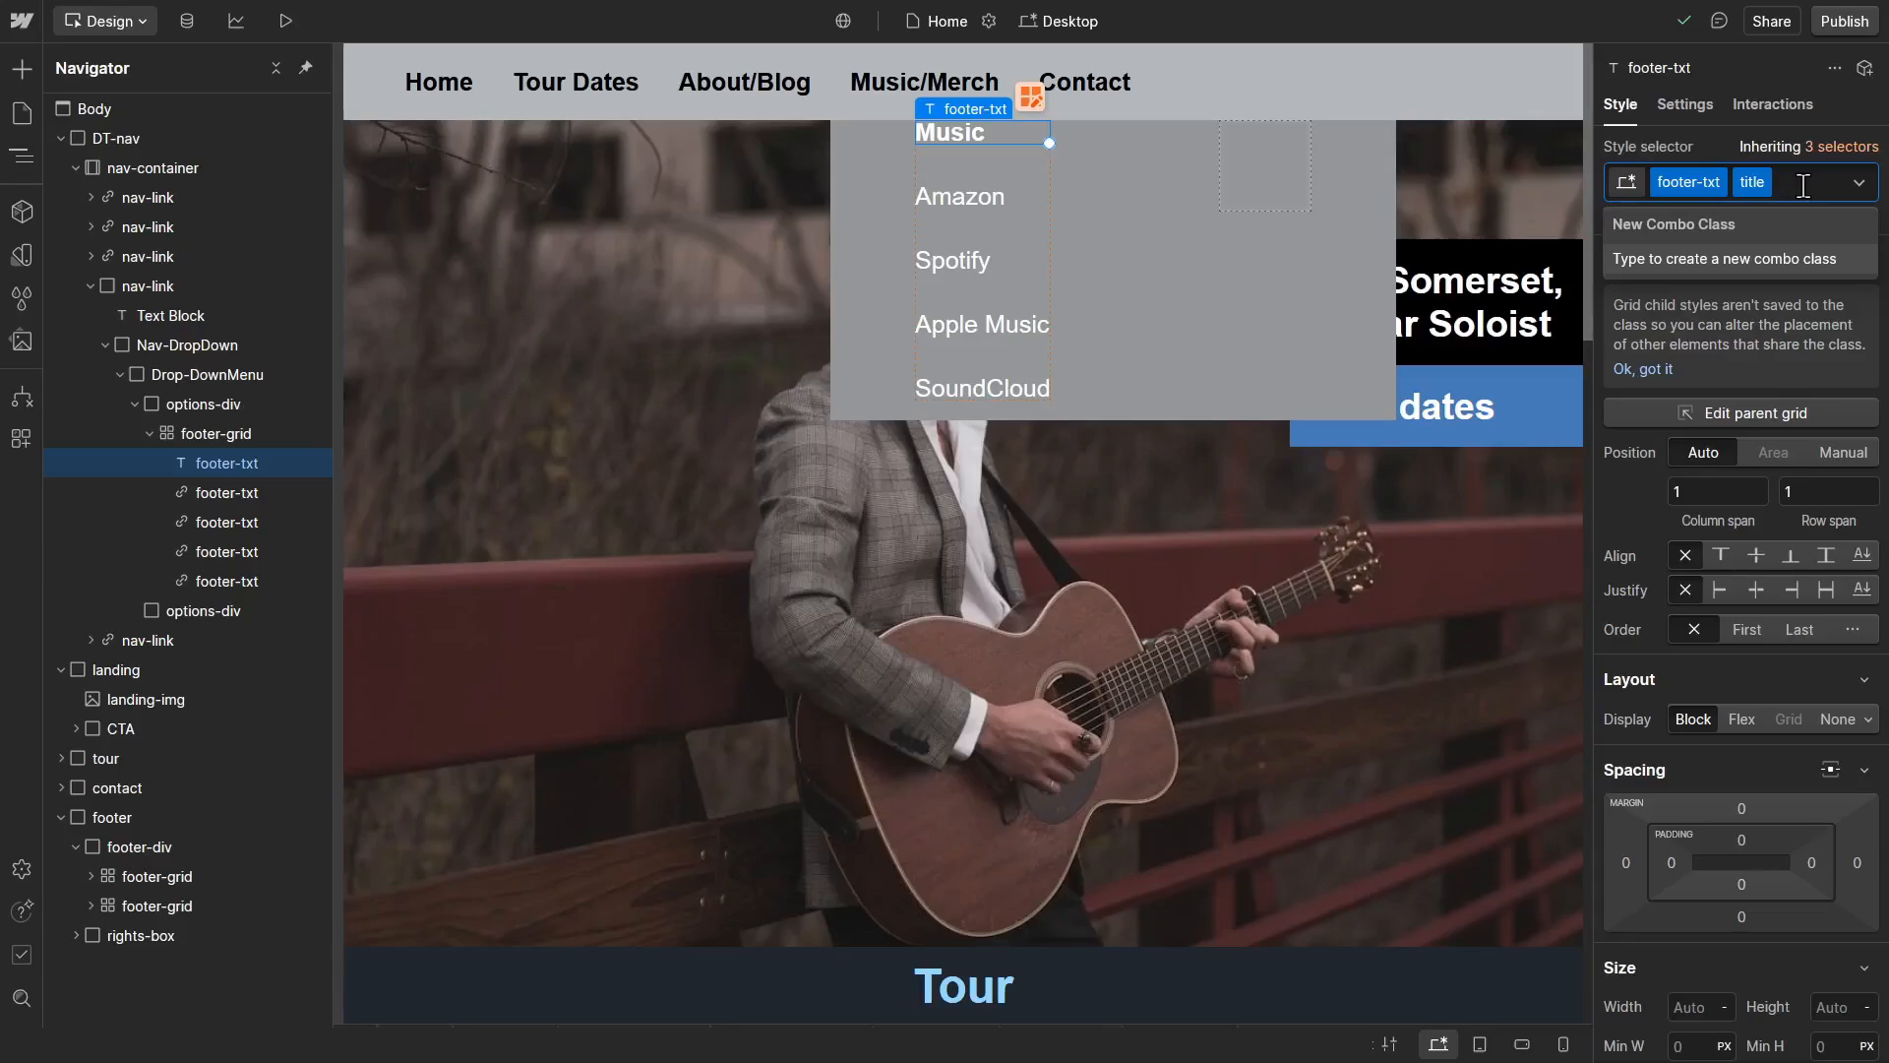
type("black")
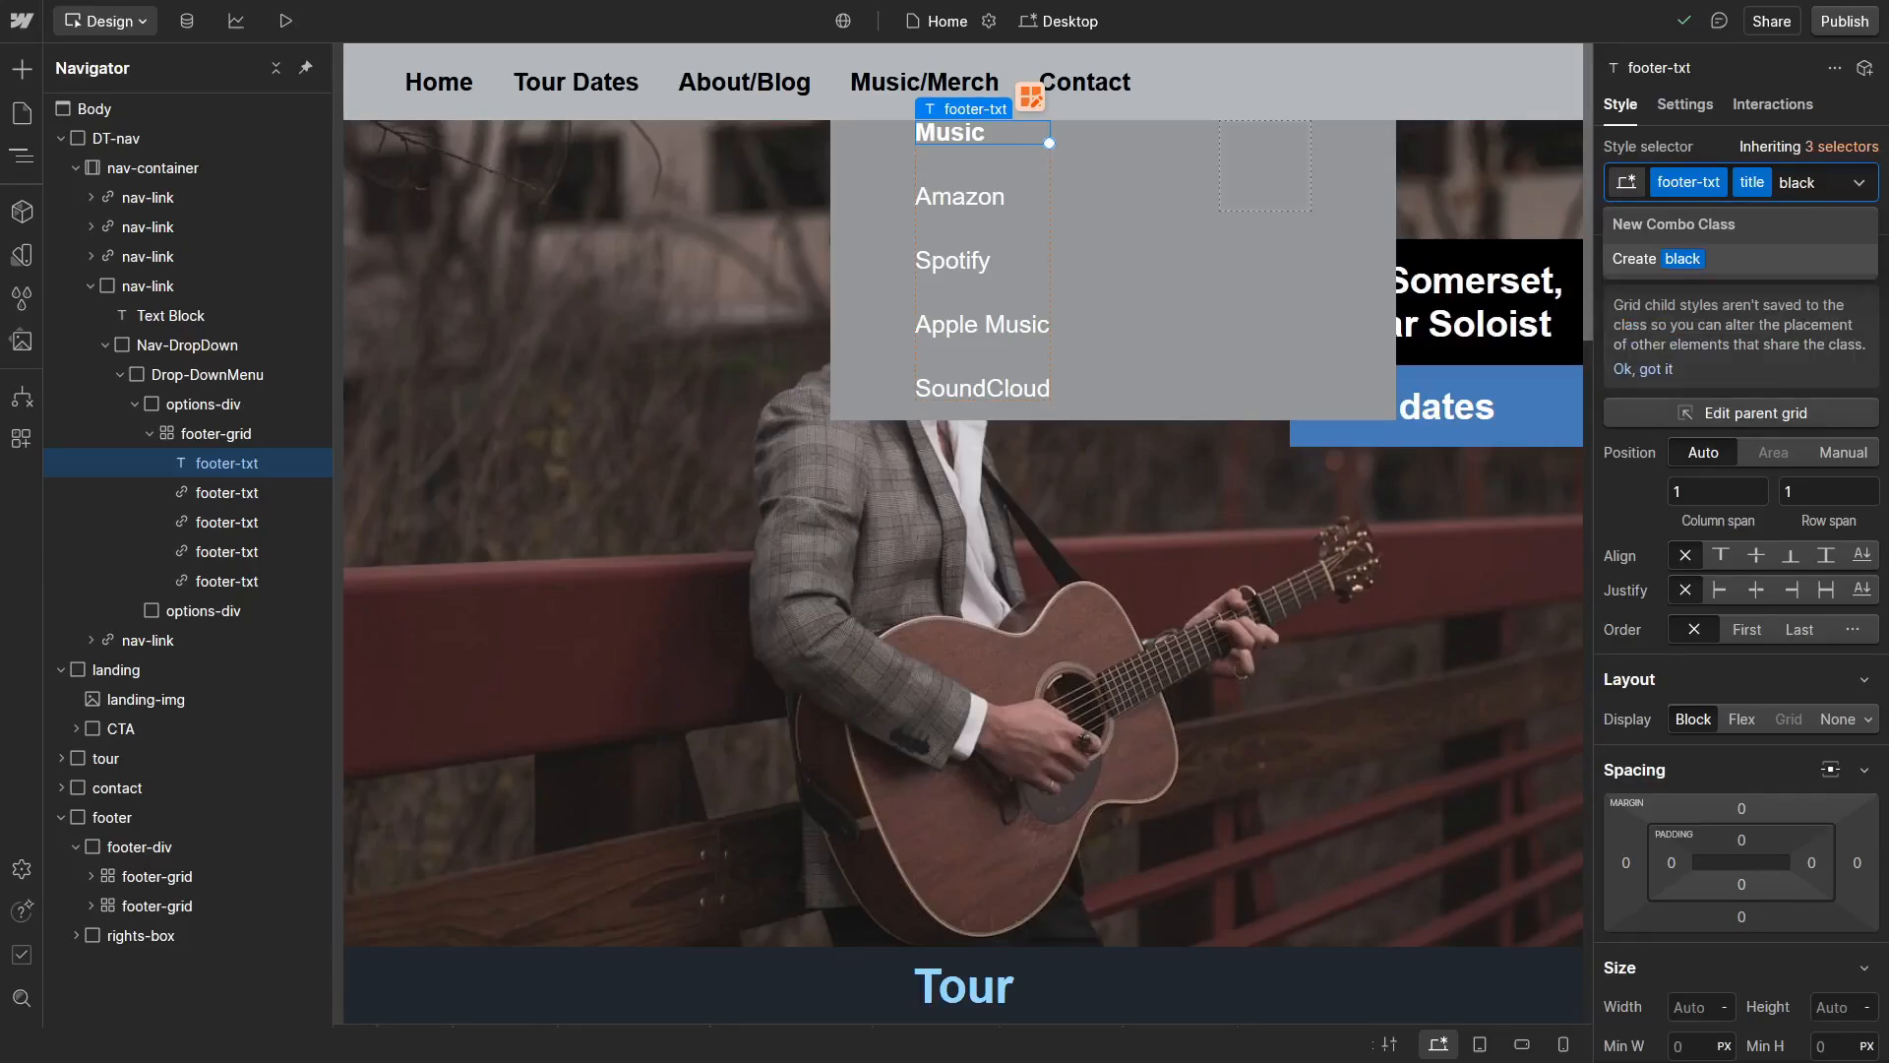
key("Return")
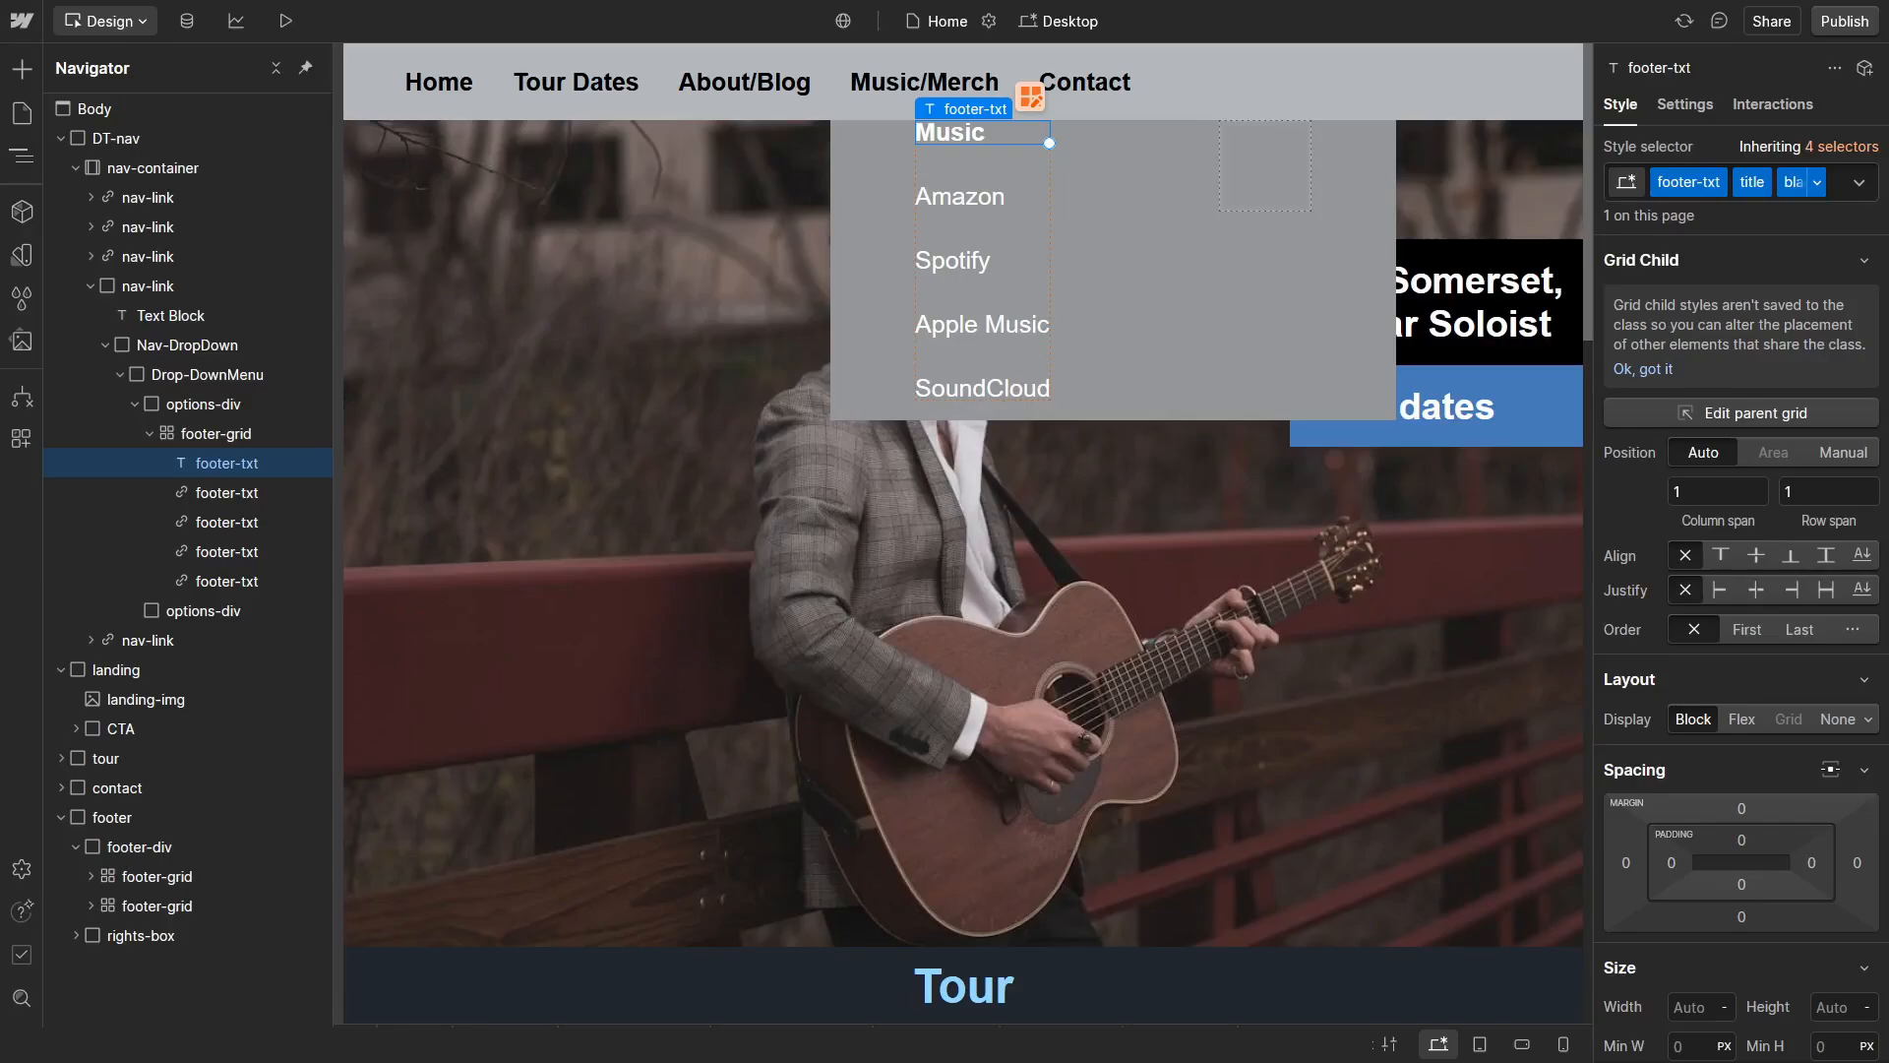
scroll(1692, 528, "down", 8)
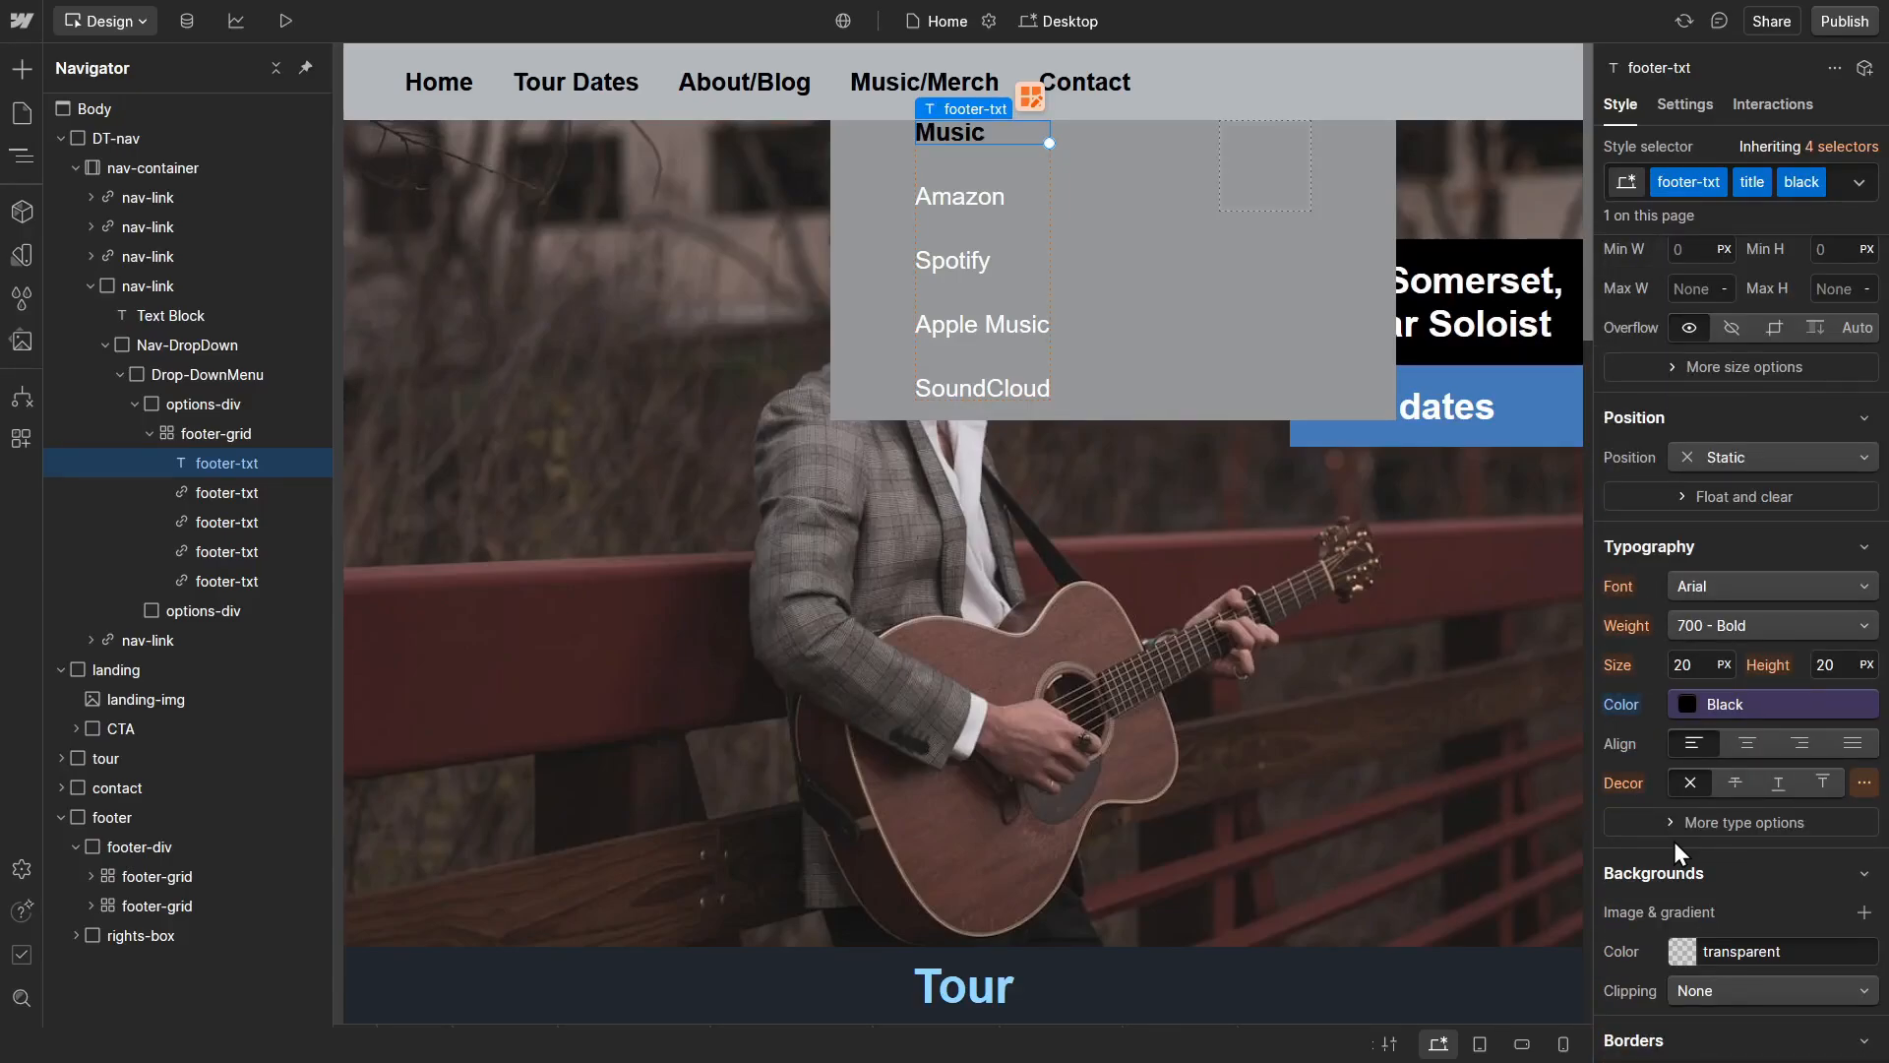
Step: Add the combo class black to the drop-down's Amazon link and set its text colour to the Black variable
left_click(953, 187)
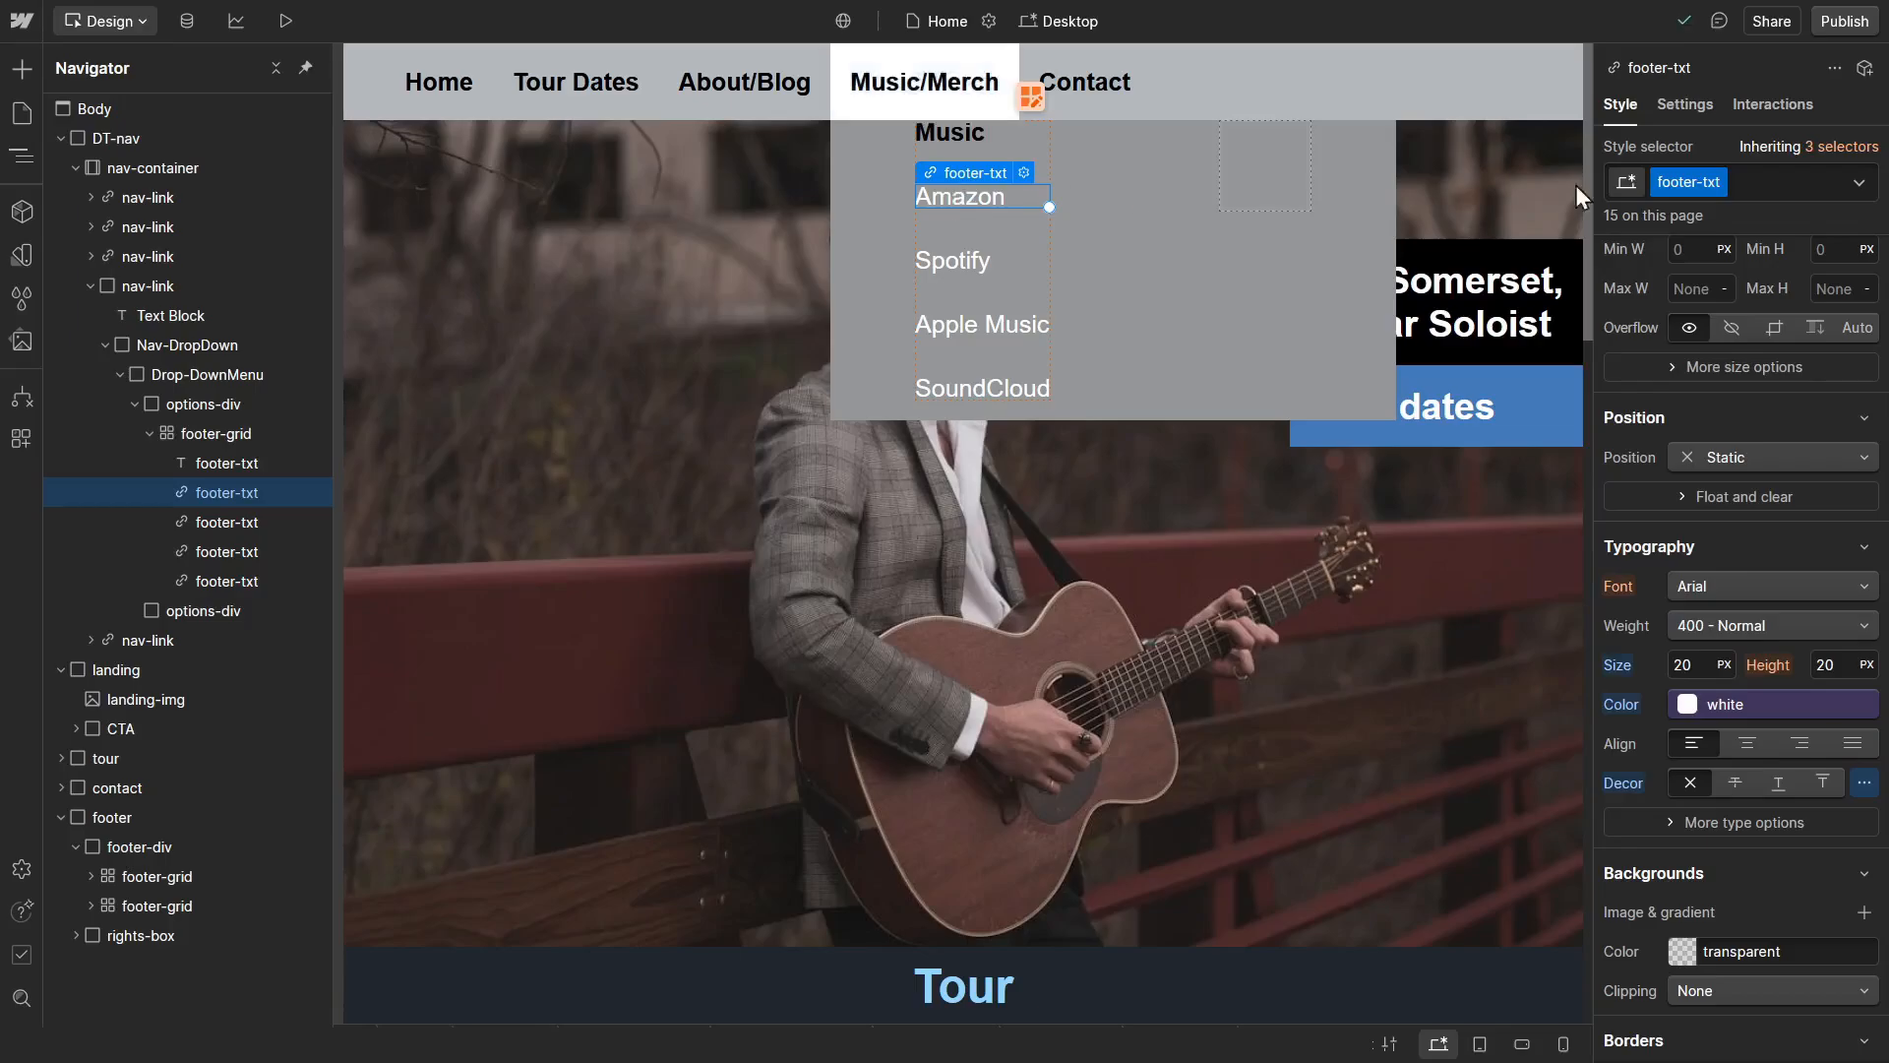
left_click(1759, 191)
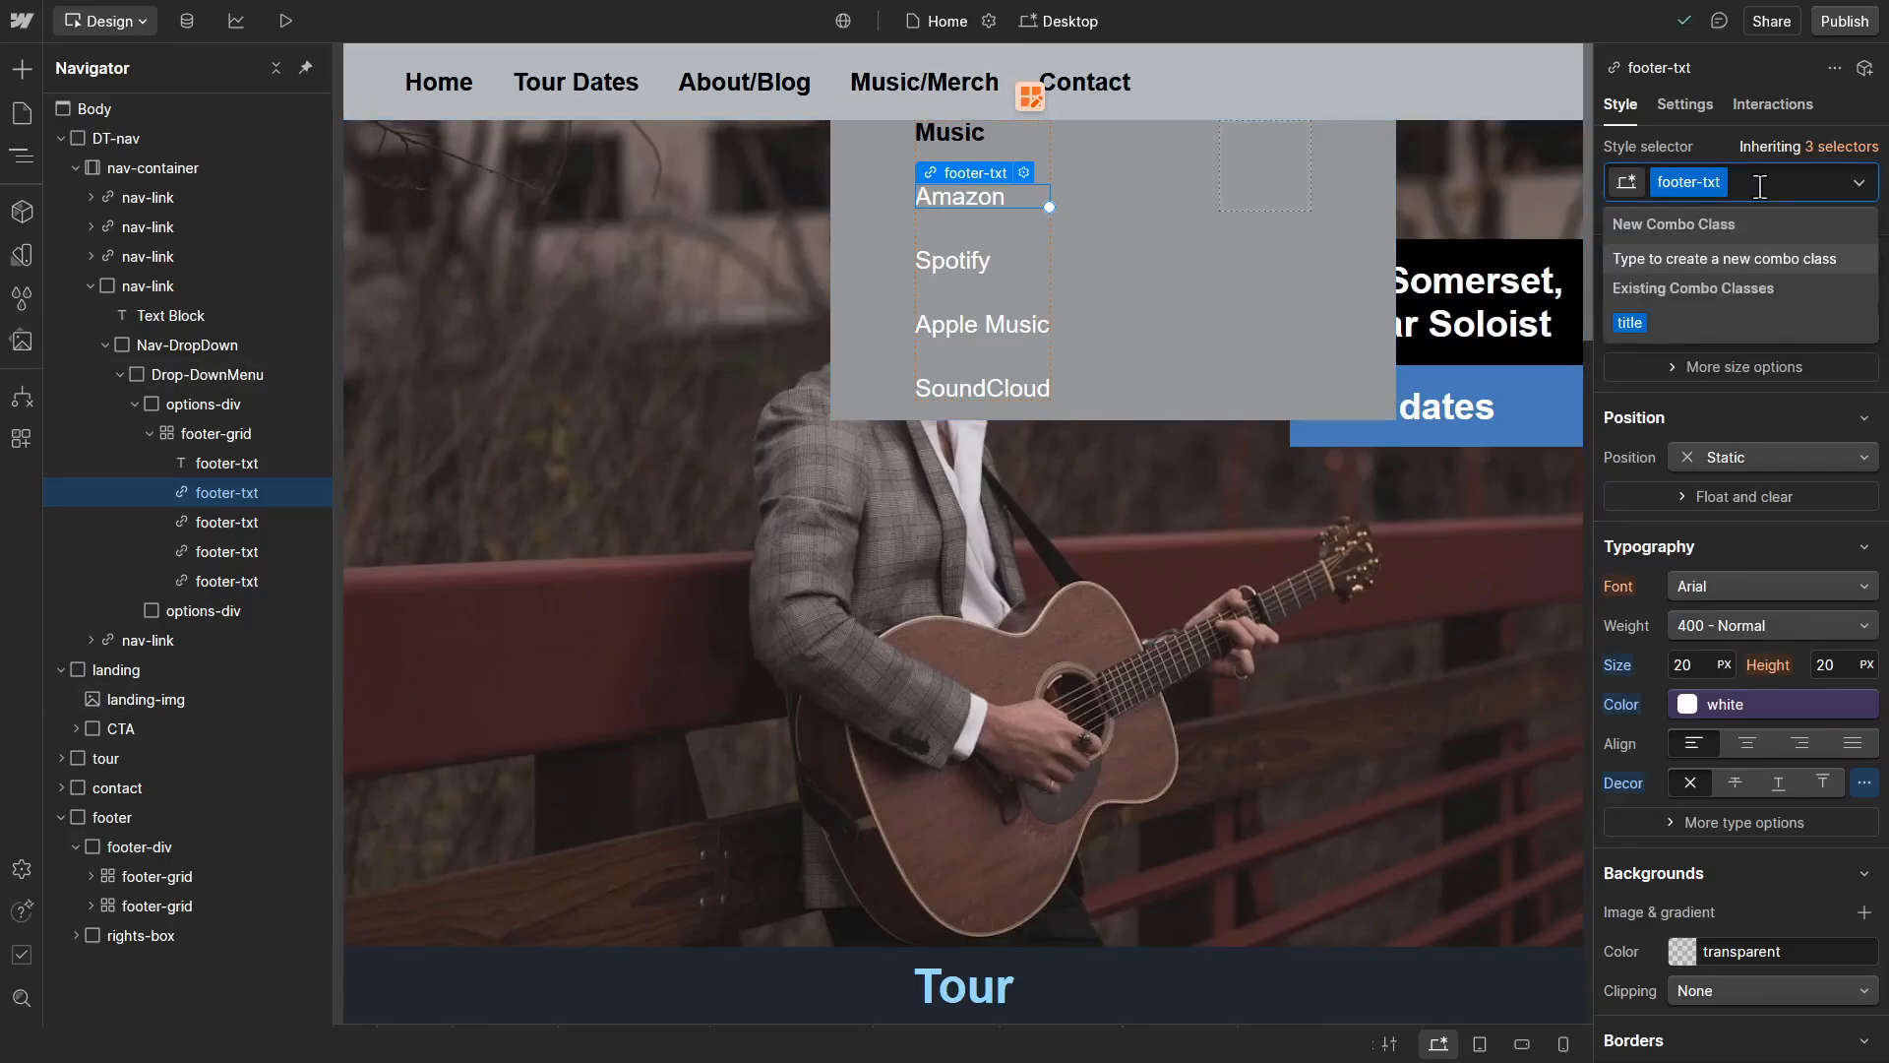
type("black")
key("Return")
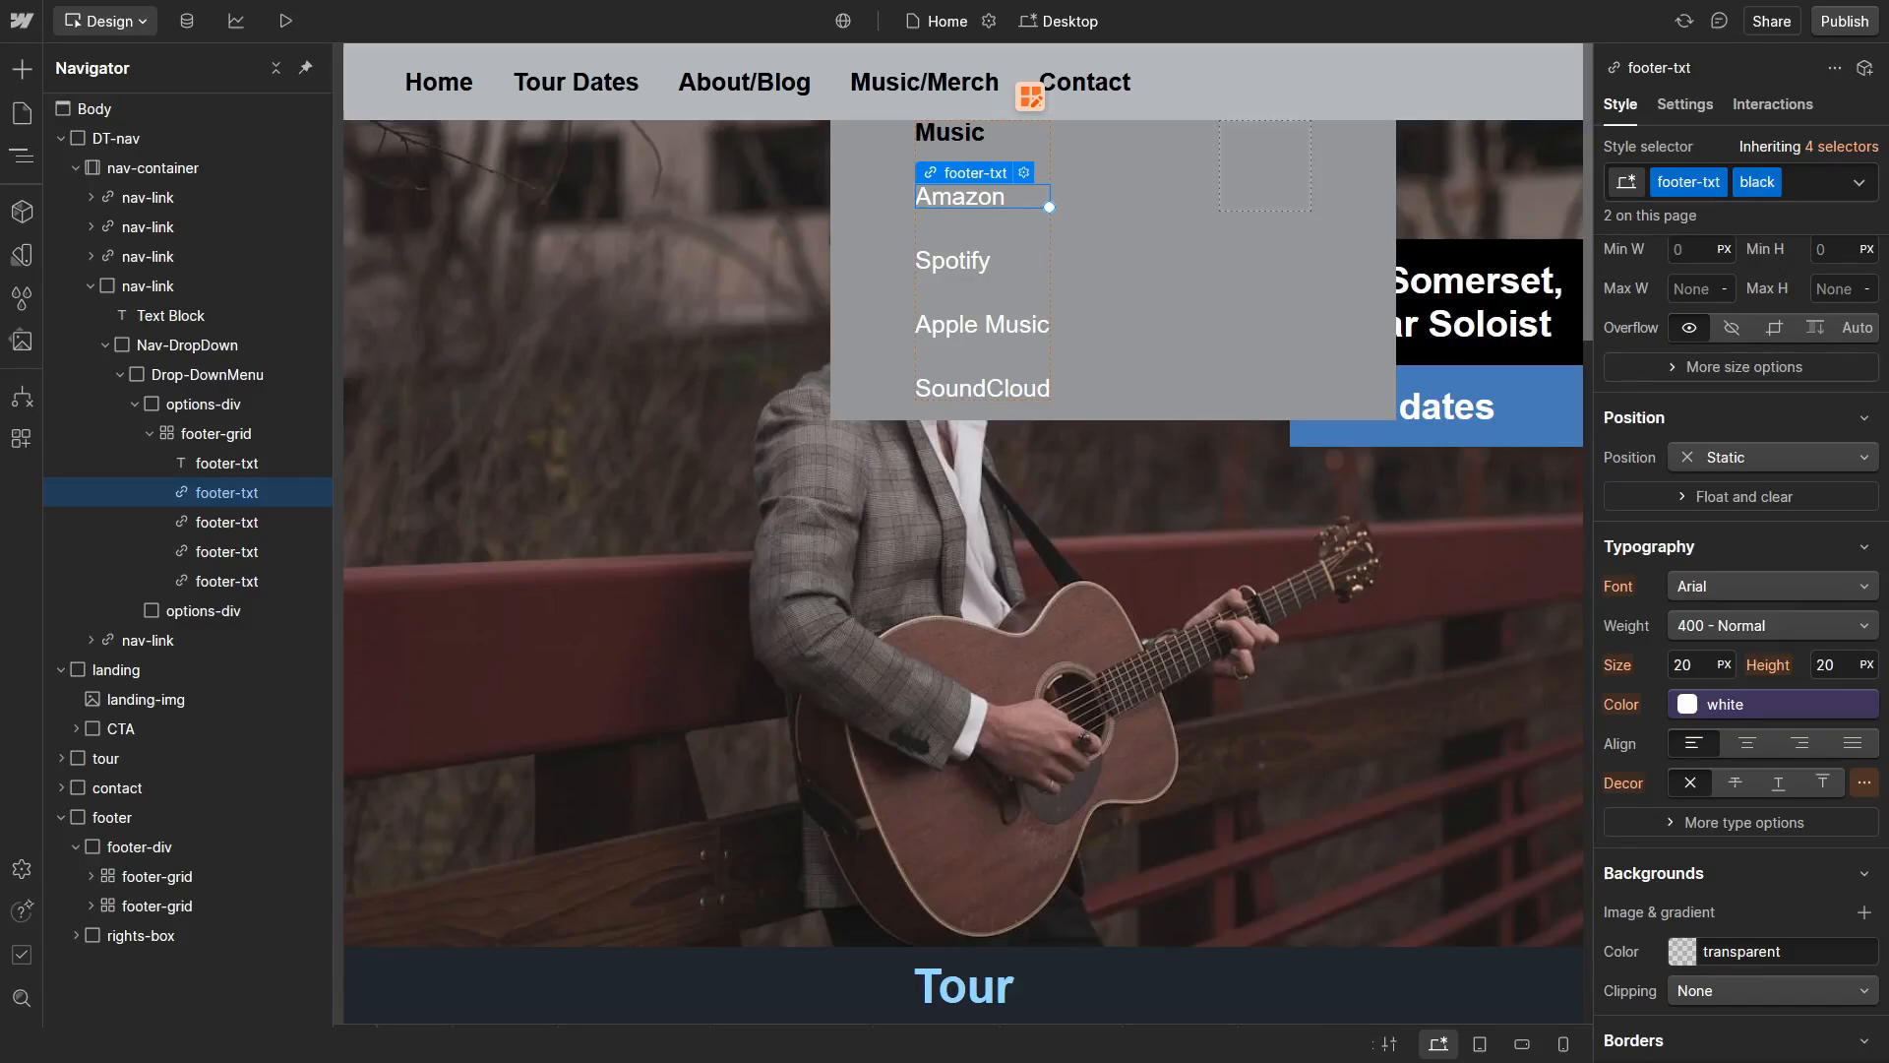
left_click(1681, 704)
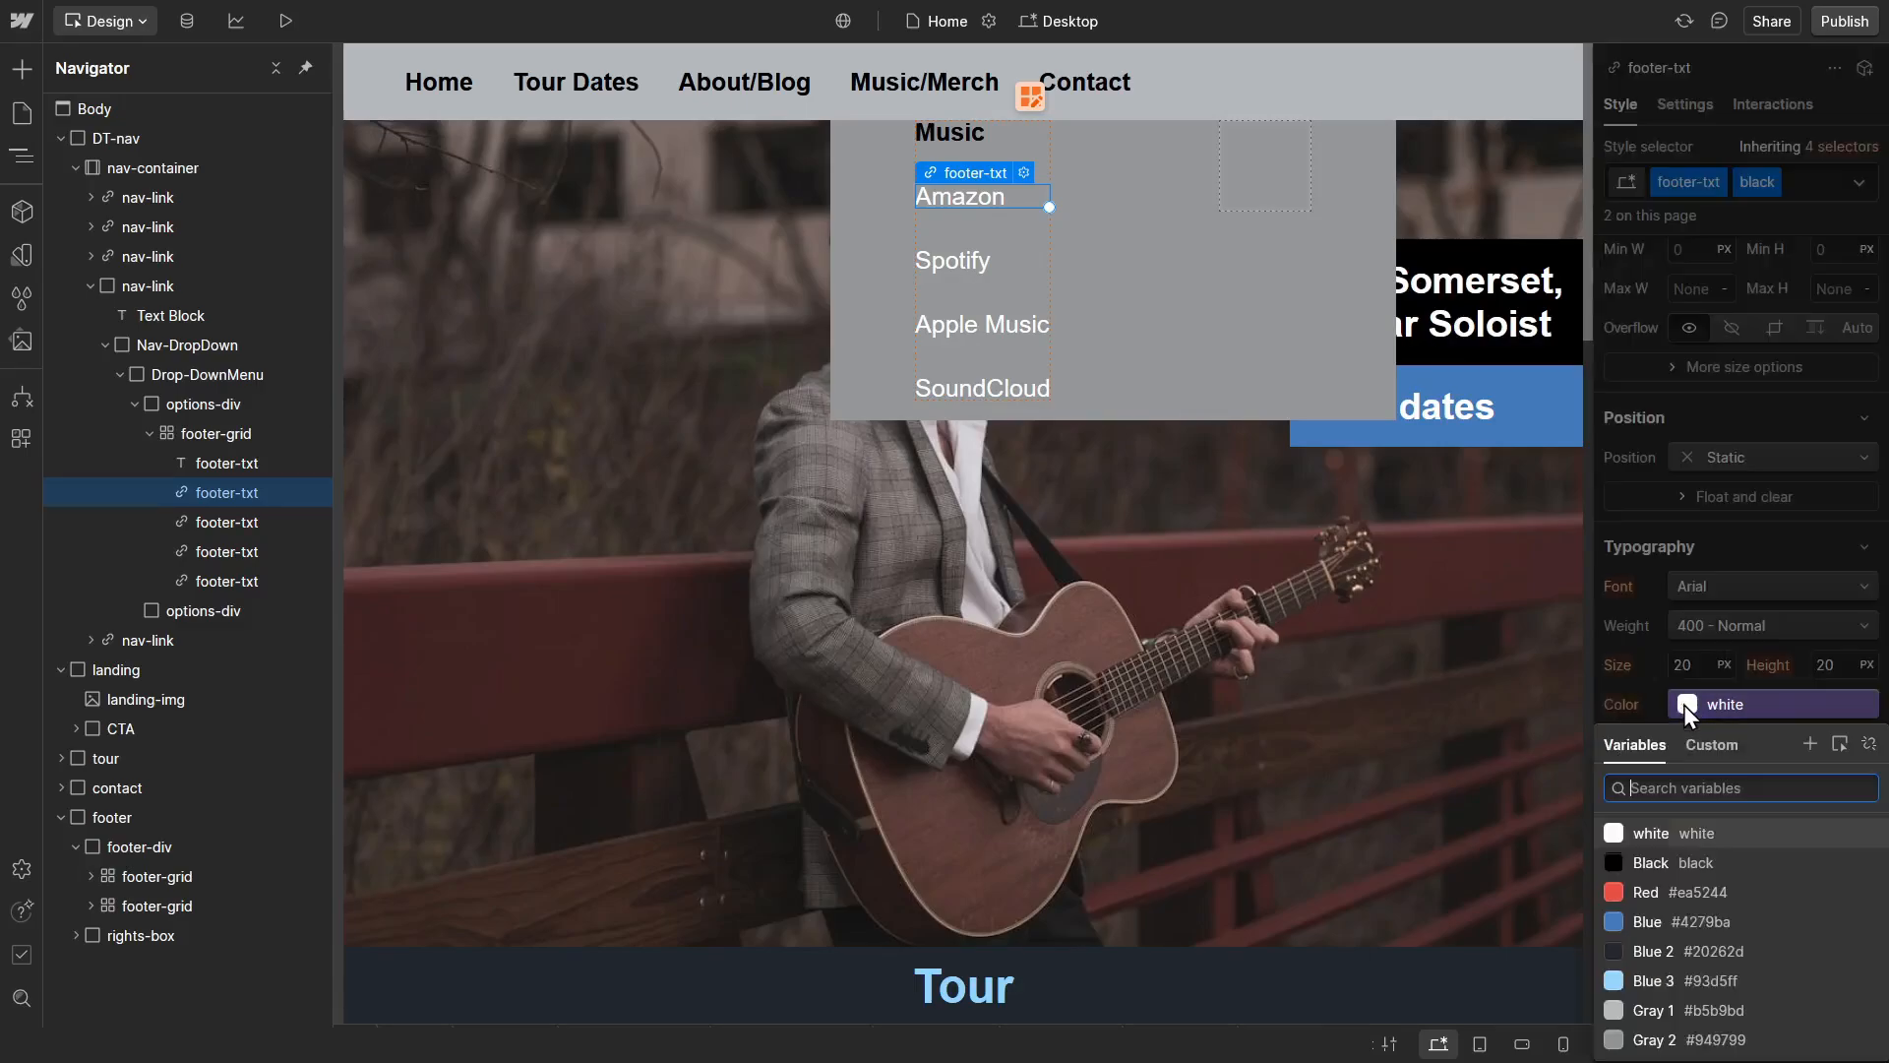
left_click(1655, 864)
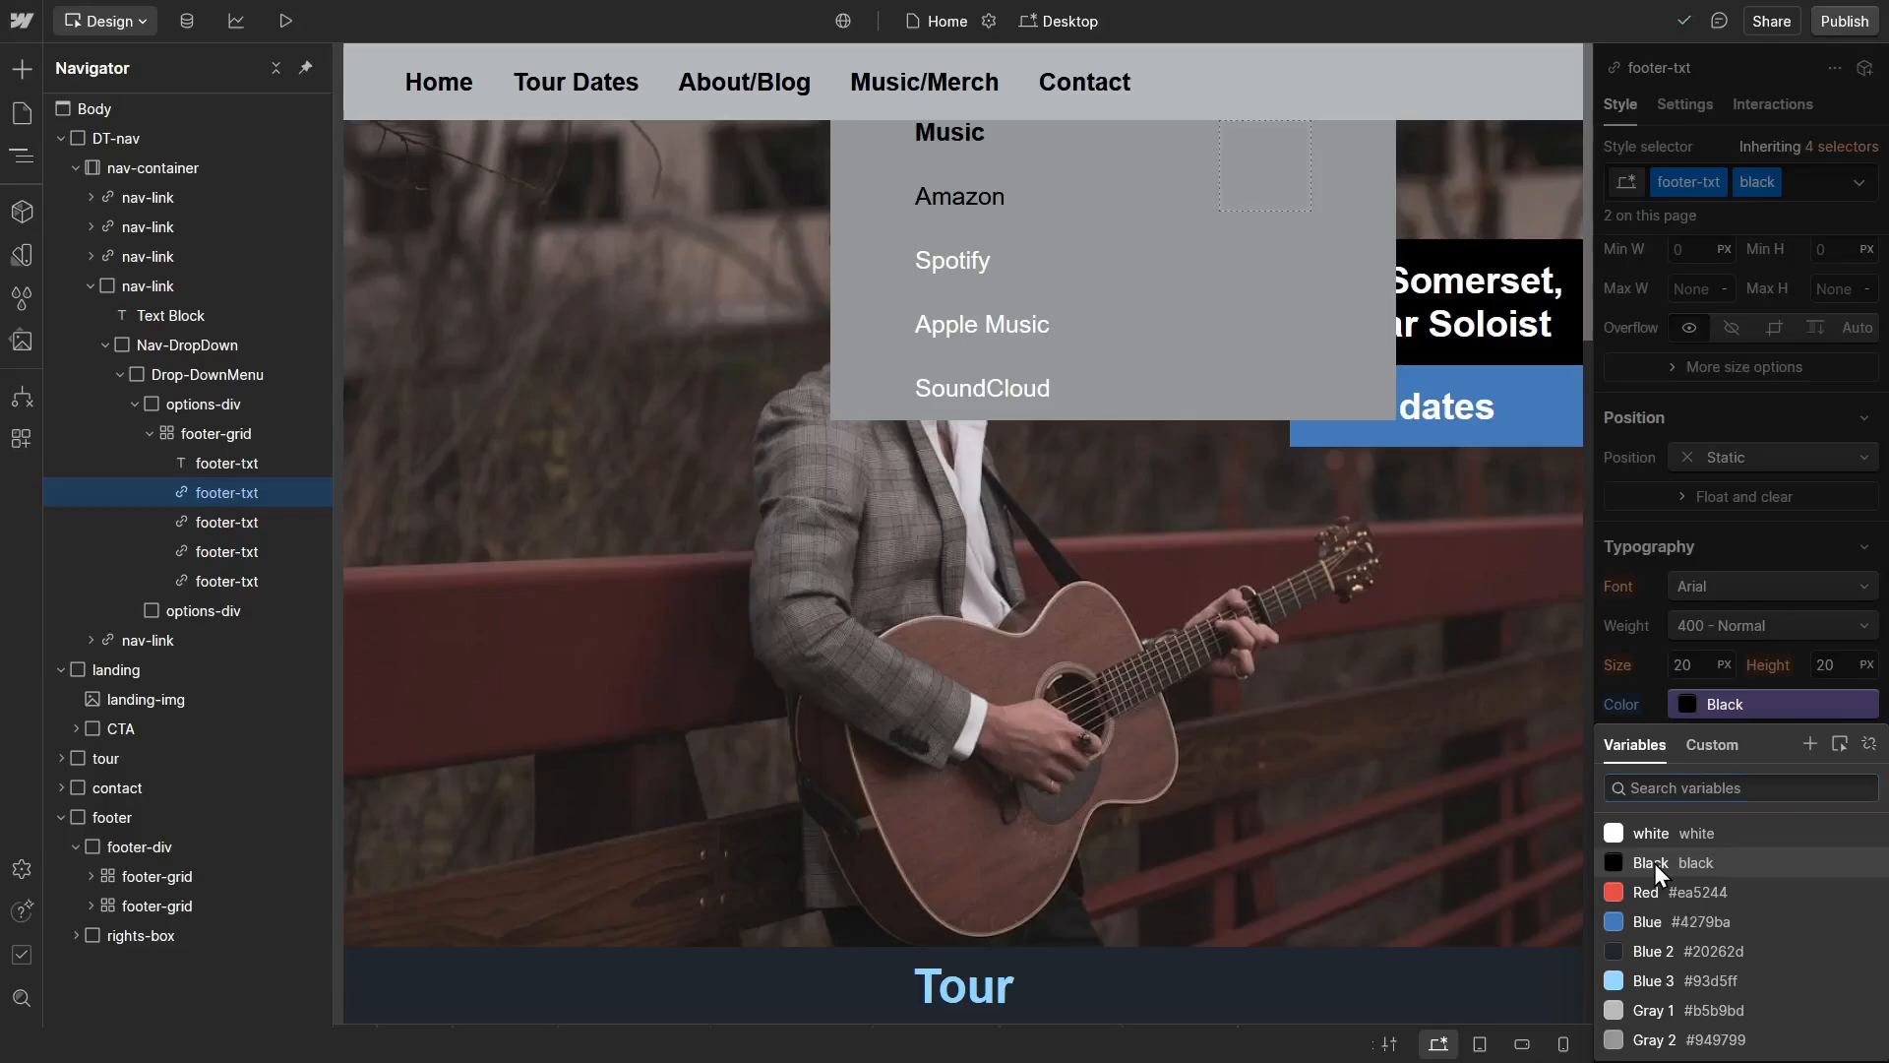
left_click(1655, 864)
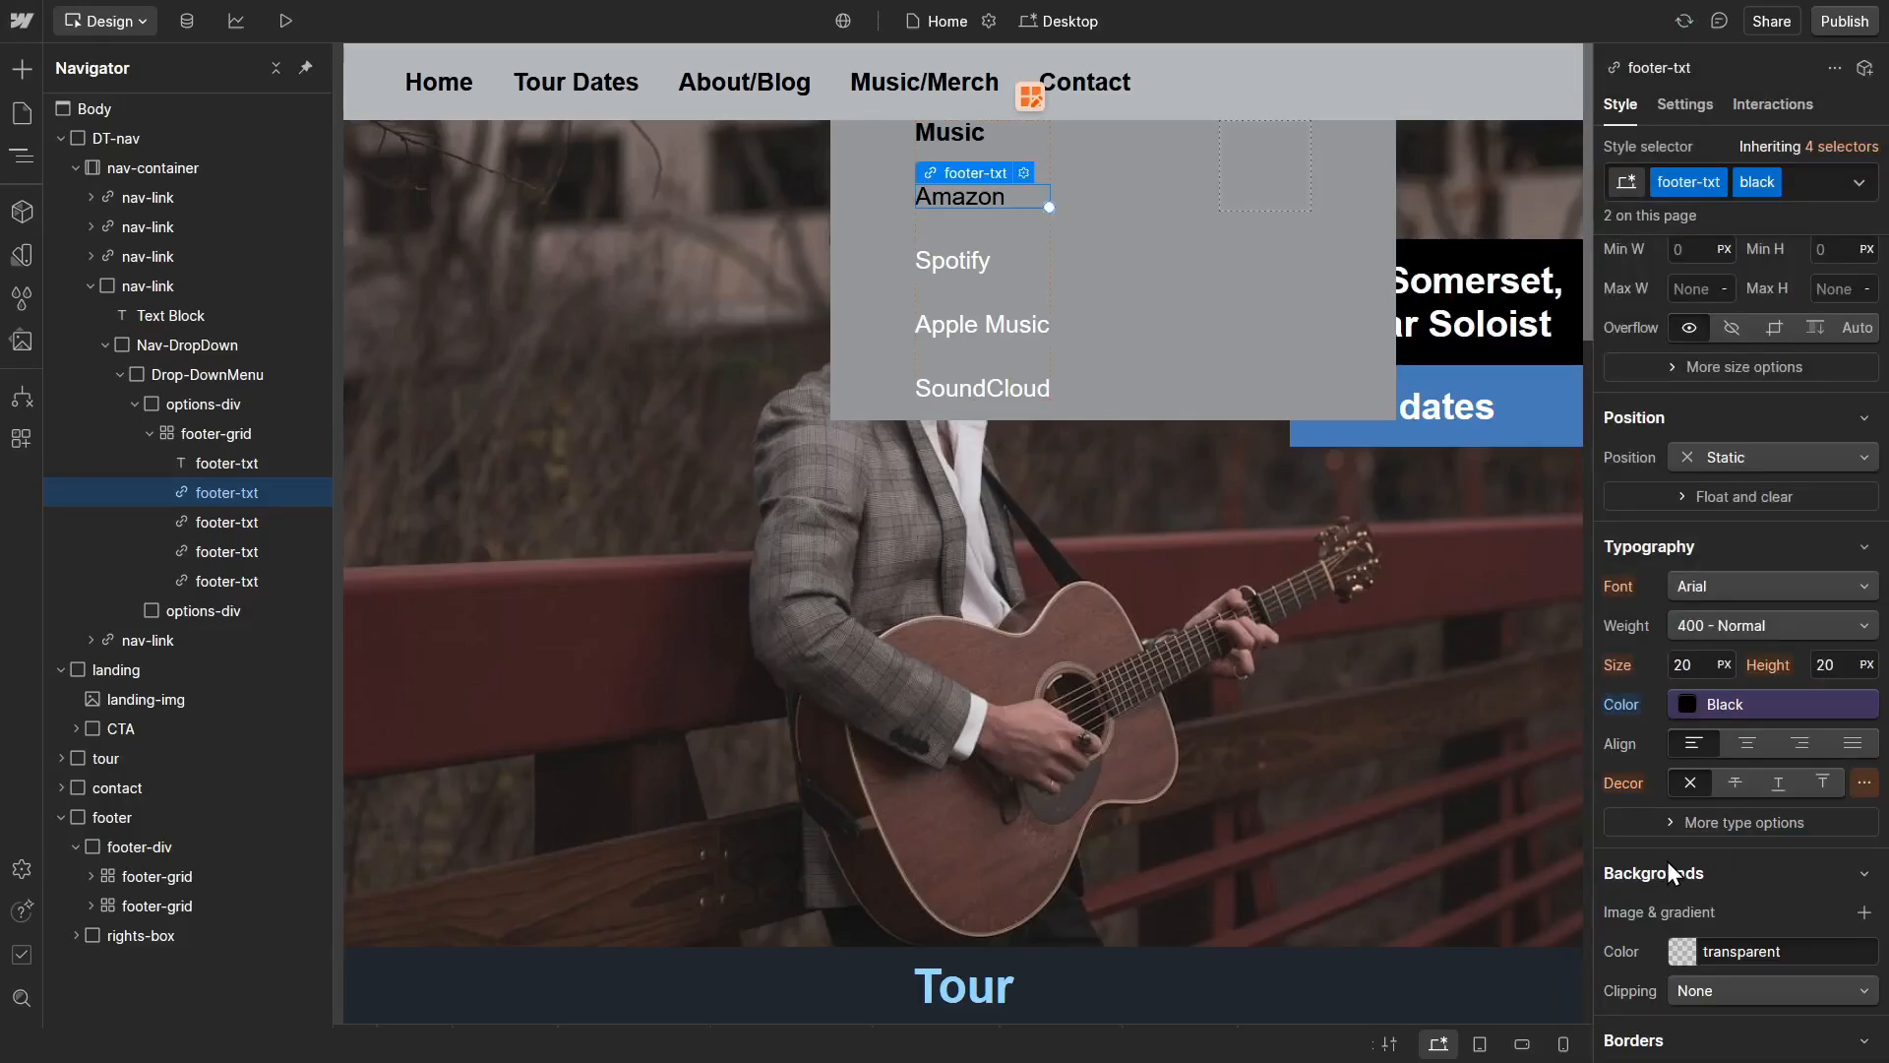
Step: Apply the existing black combo class to the drop-down's Spotify link
left_click(982, 269)
left_click(1769, 187)
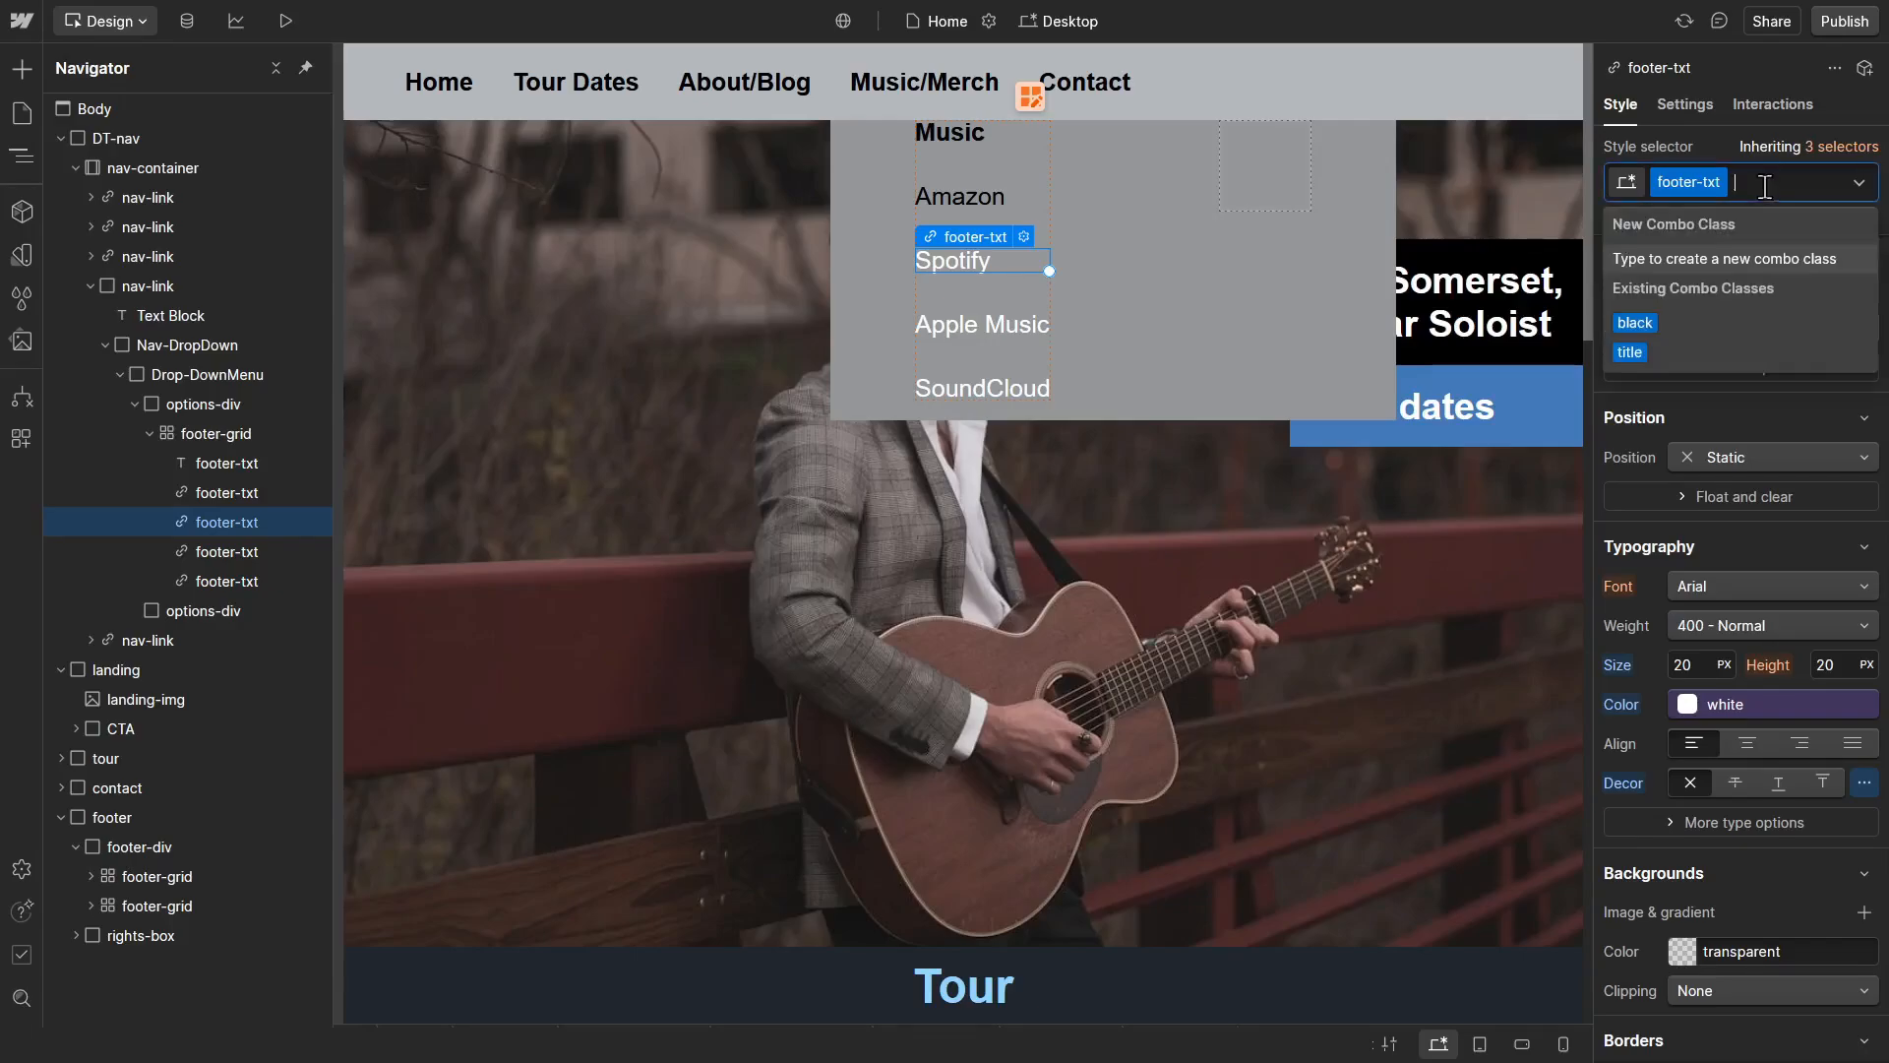
type("black")
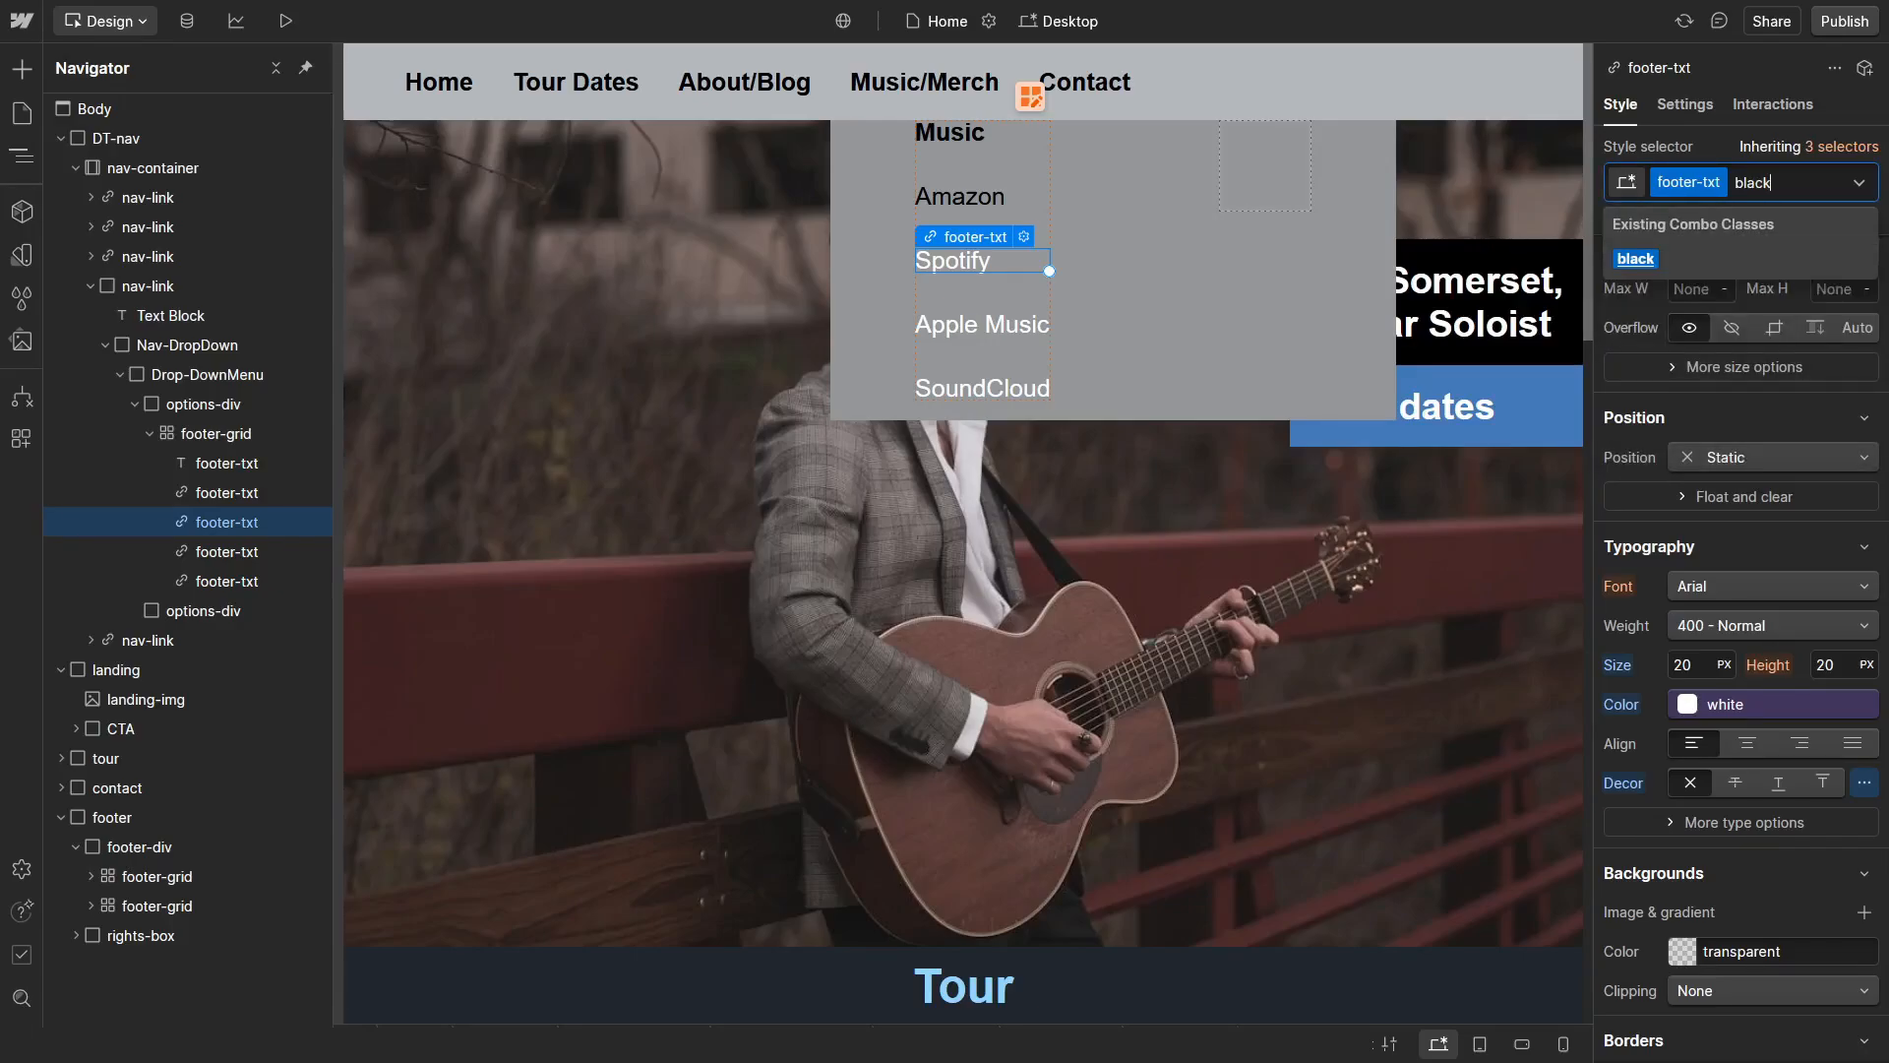
key("Return")
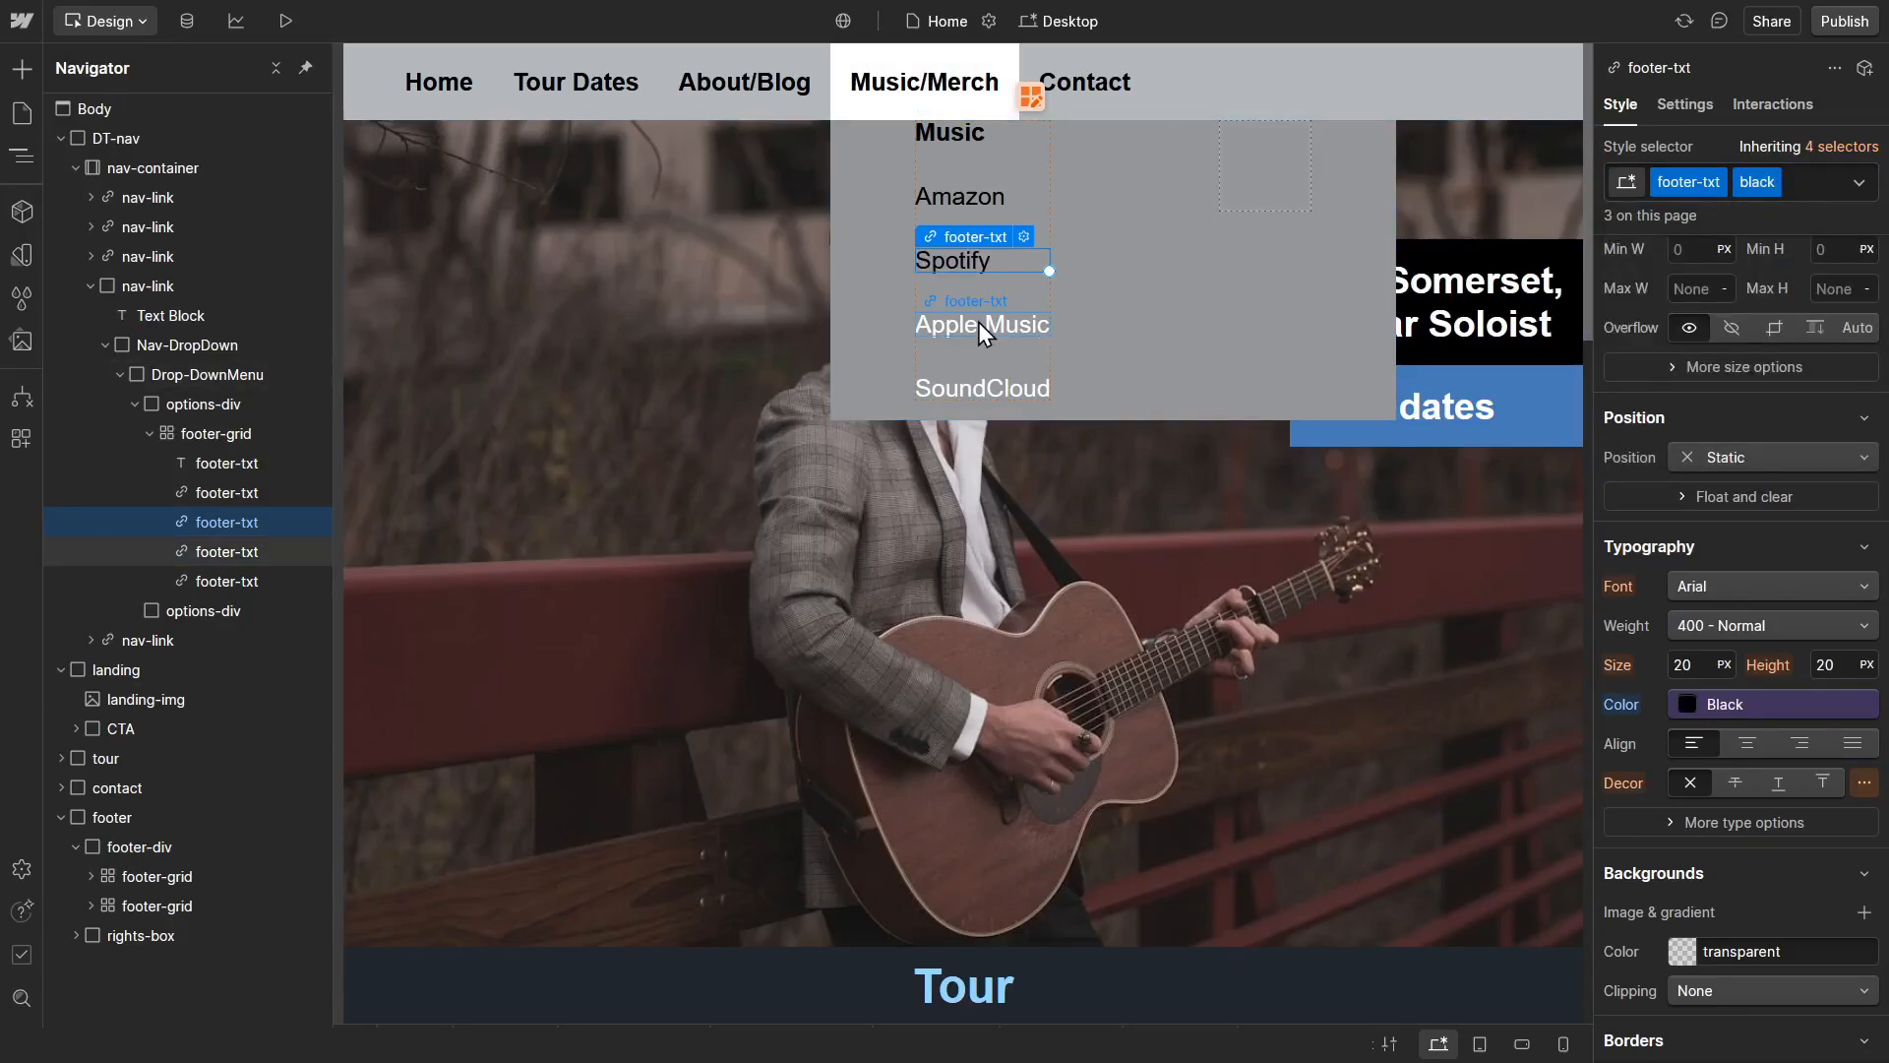
Step: Apply the existing black combo class to the drop-down's Apple Music link
left_click(978, 322)
left_click(1761, 187)
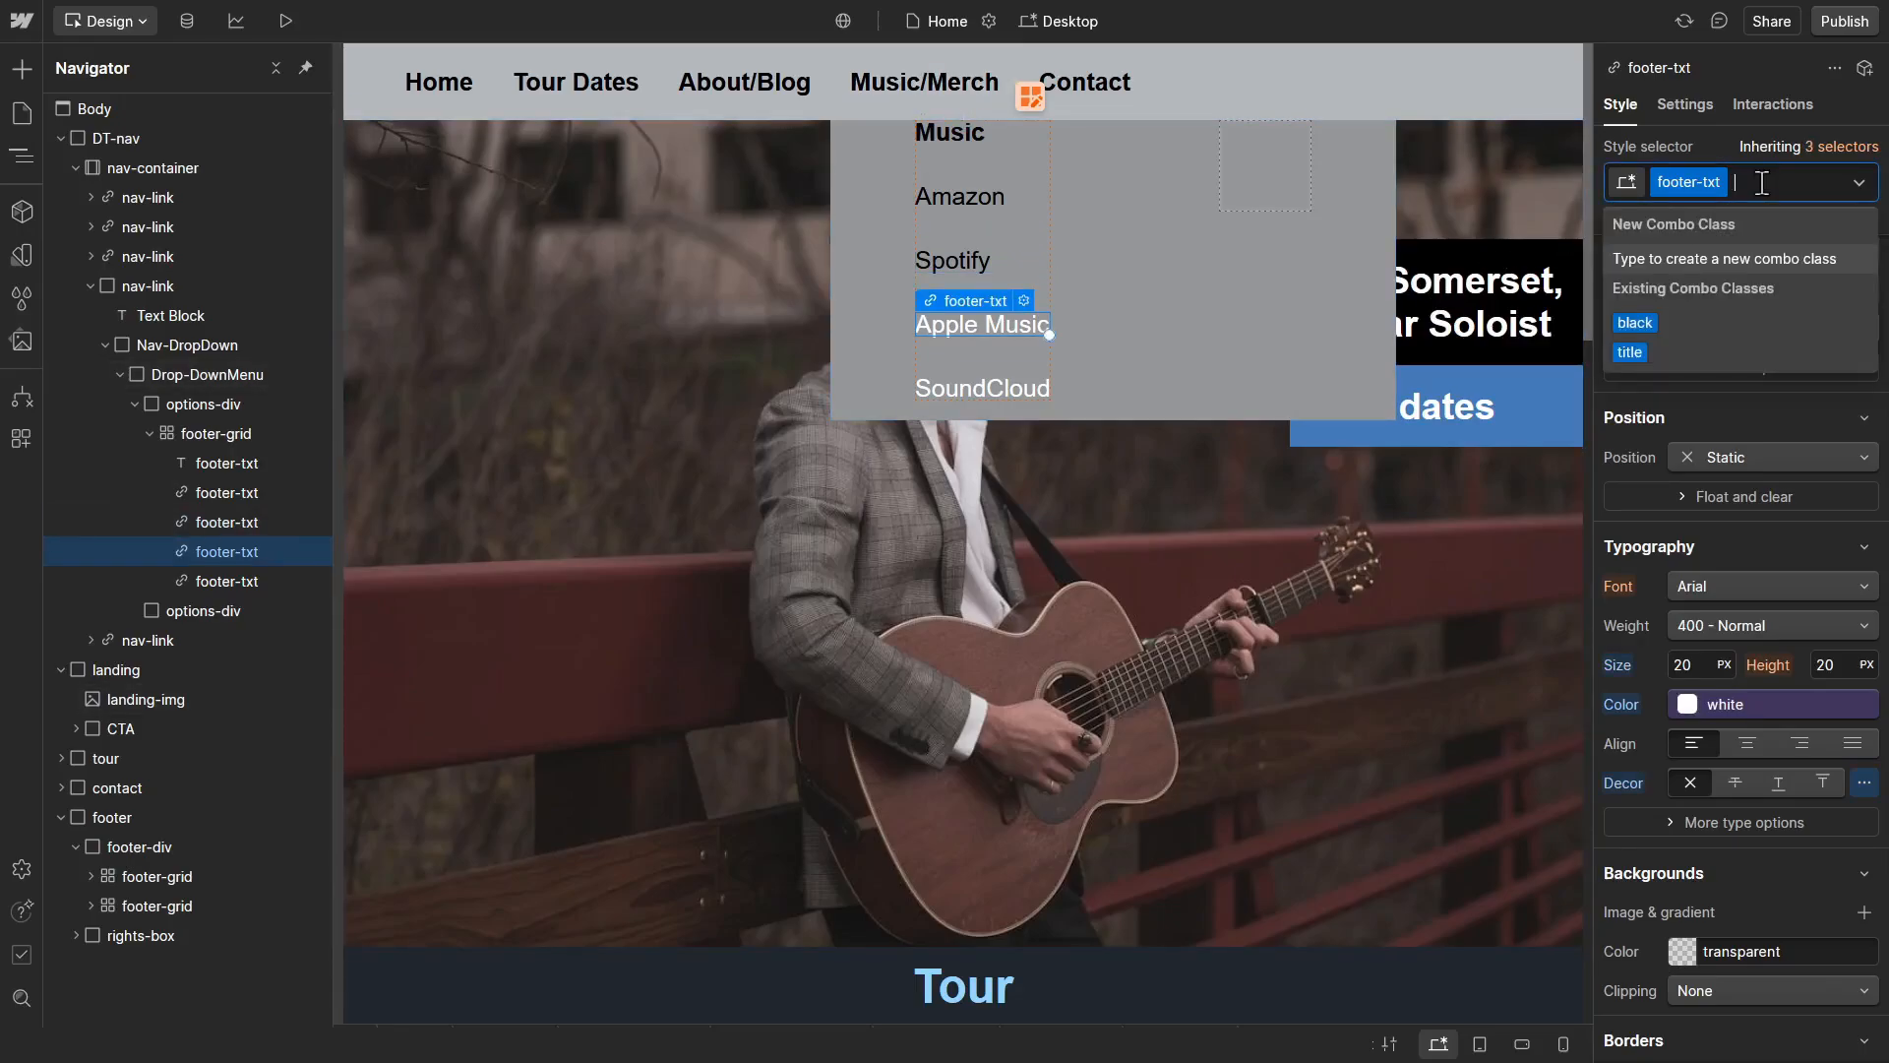
type("black")
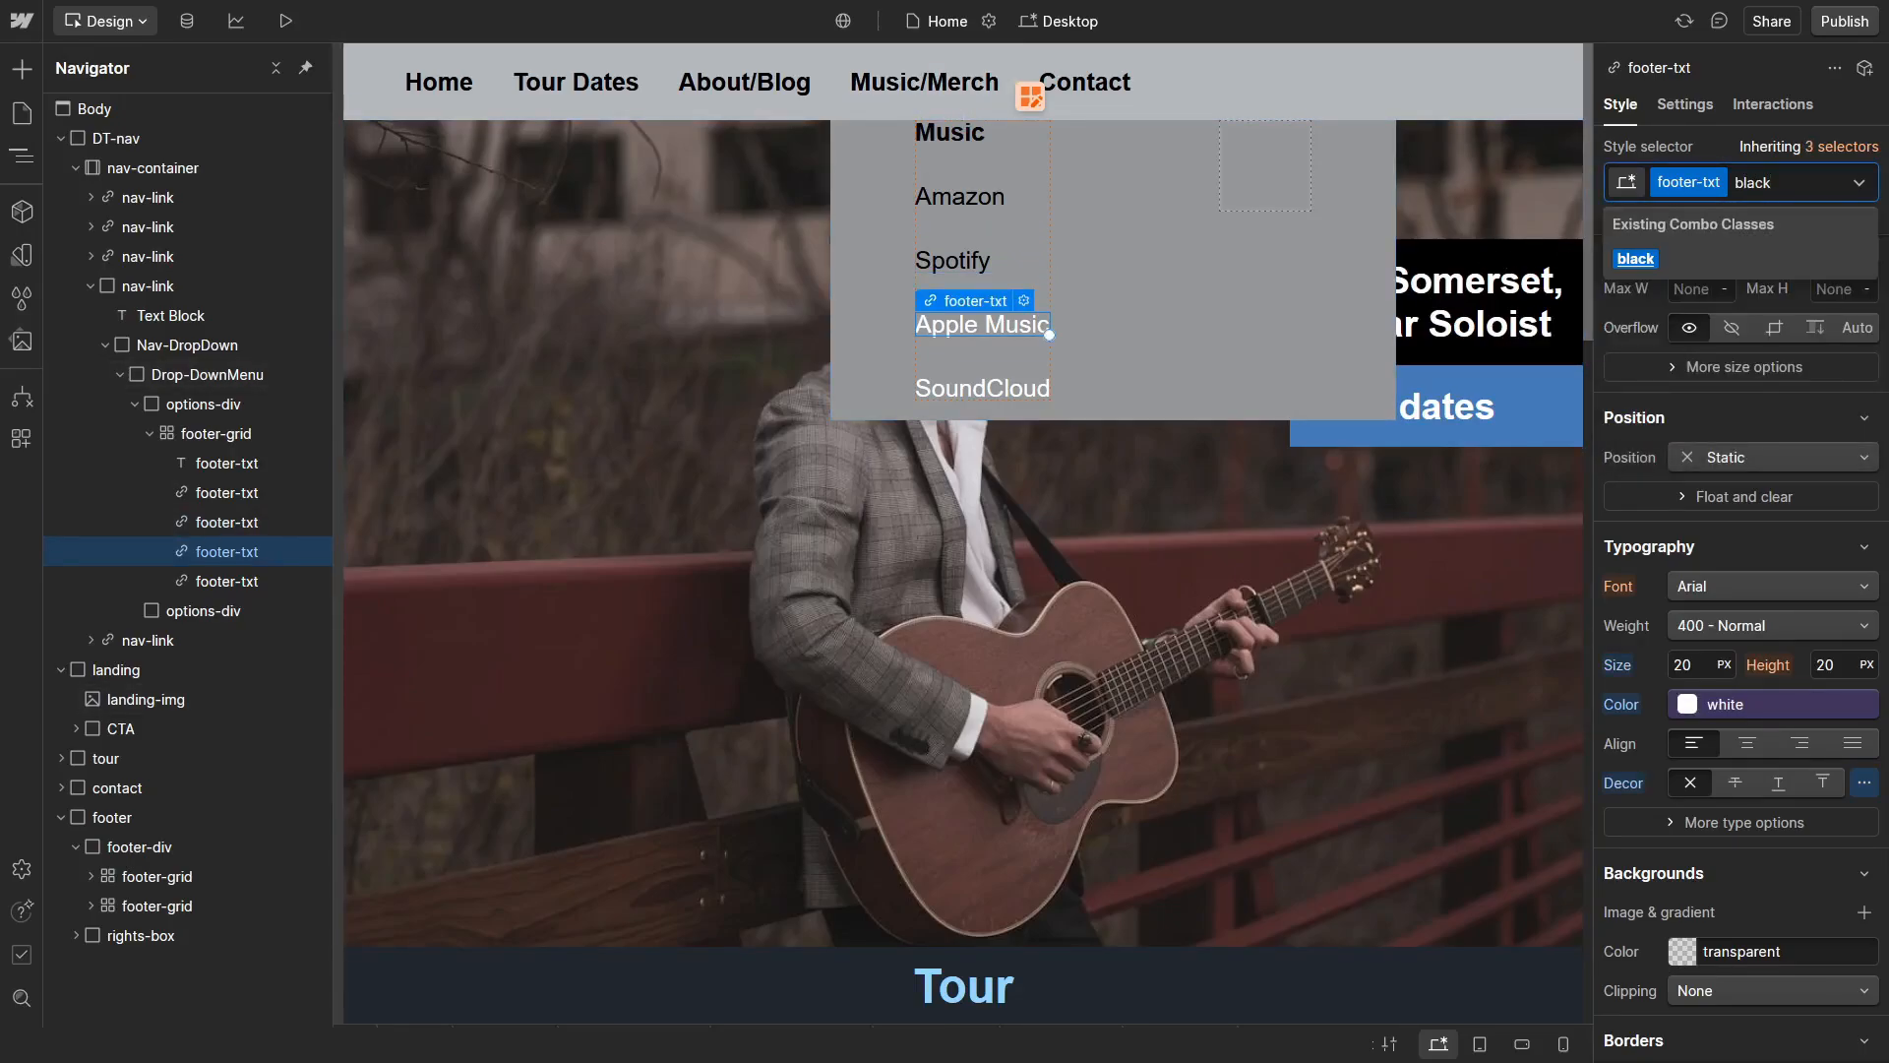
key("Return")
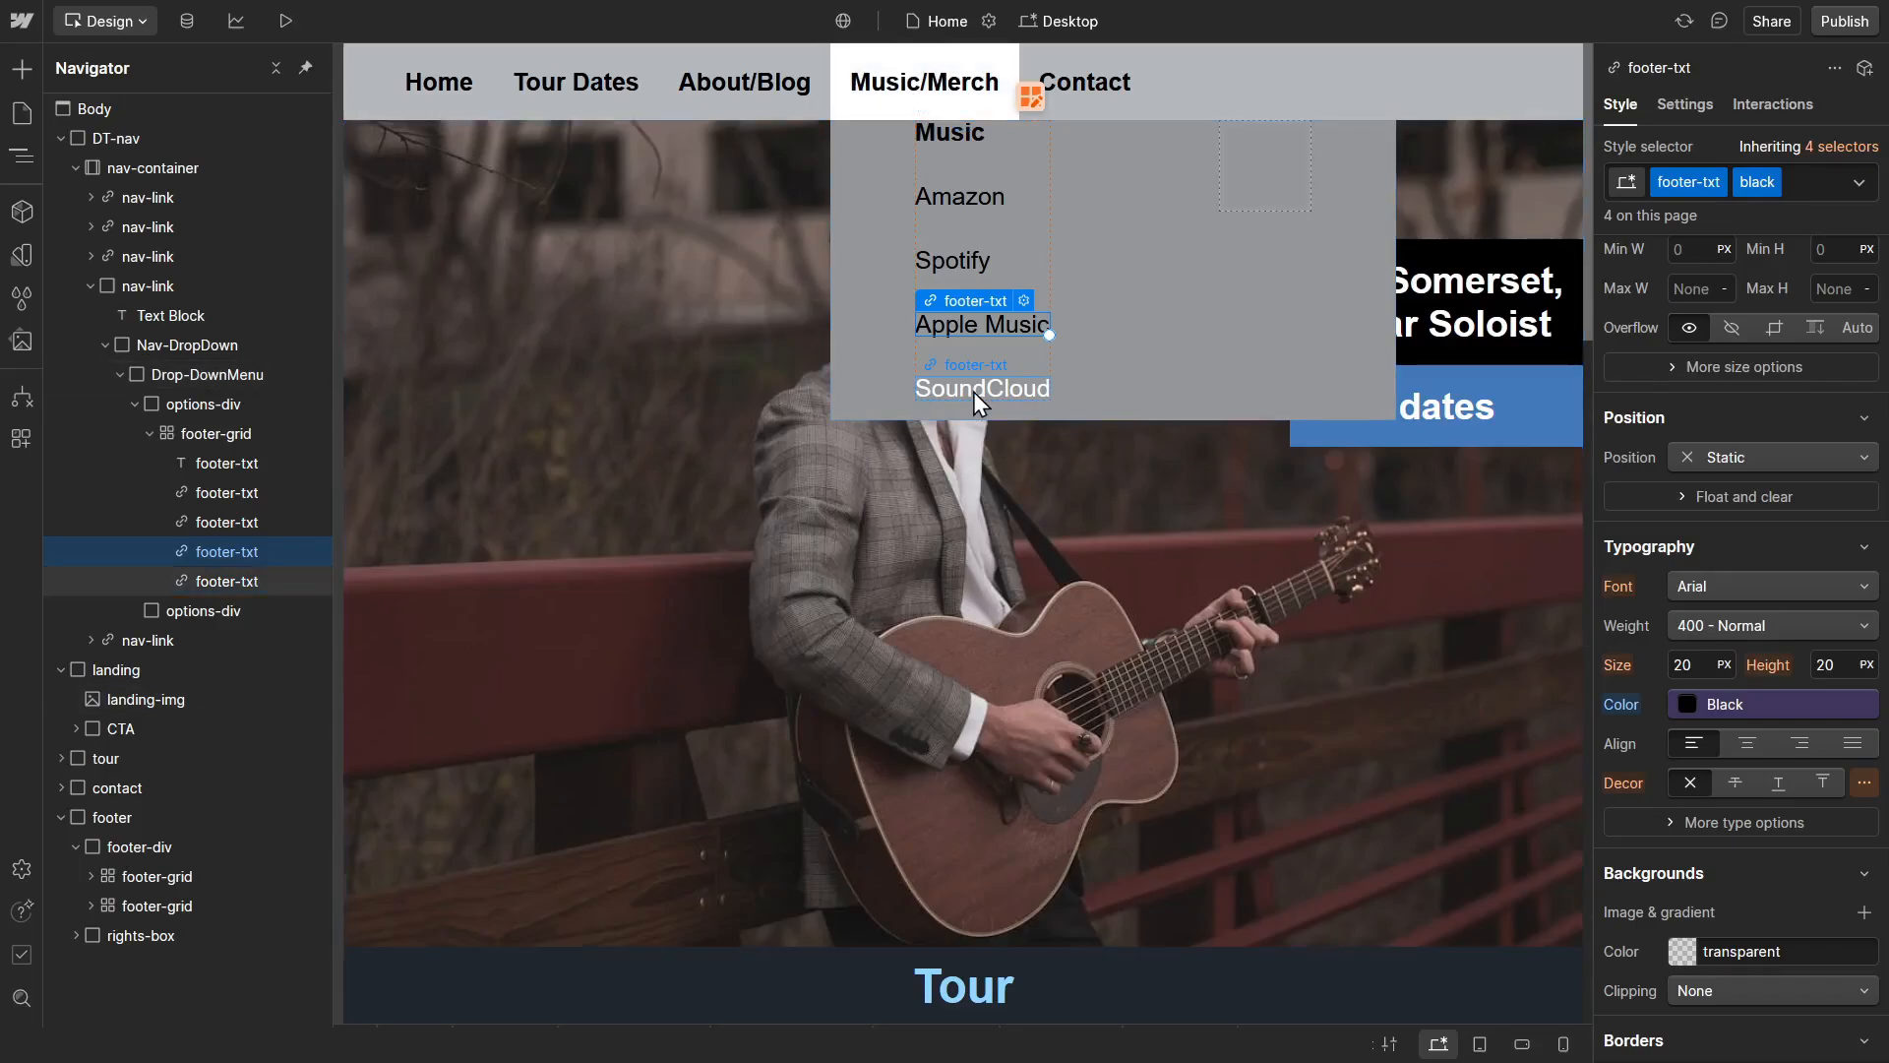
Step: Apply the existing black combo class to the drop-down's SoundCloud link
left_click(970, 390)
left_click(1763, 183)
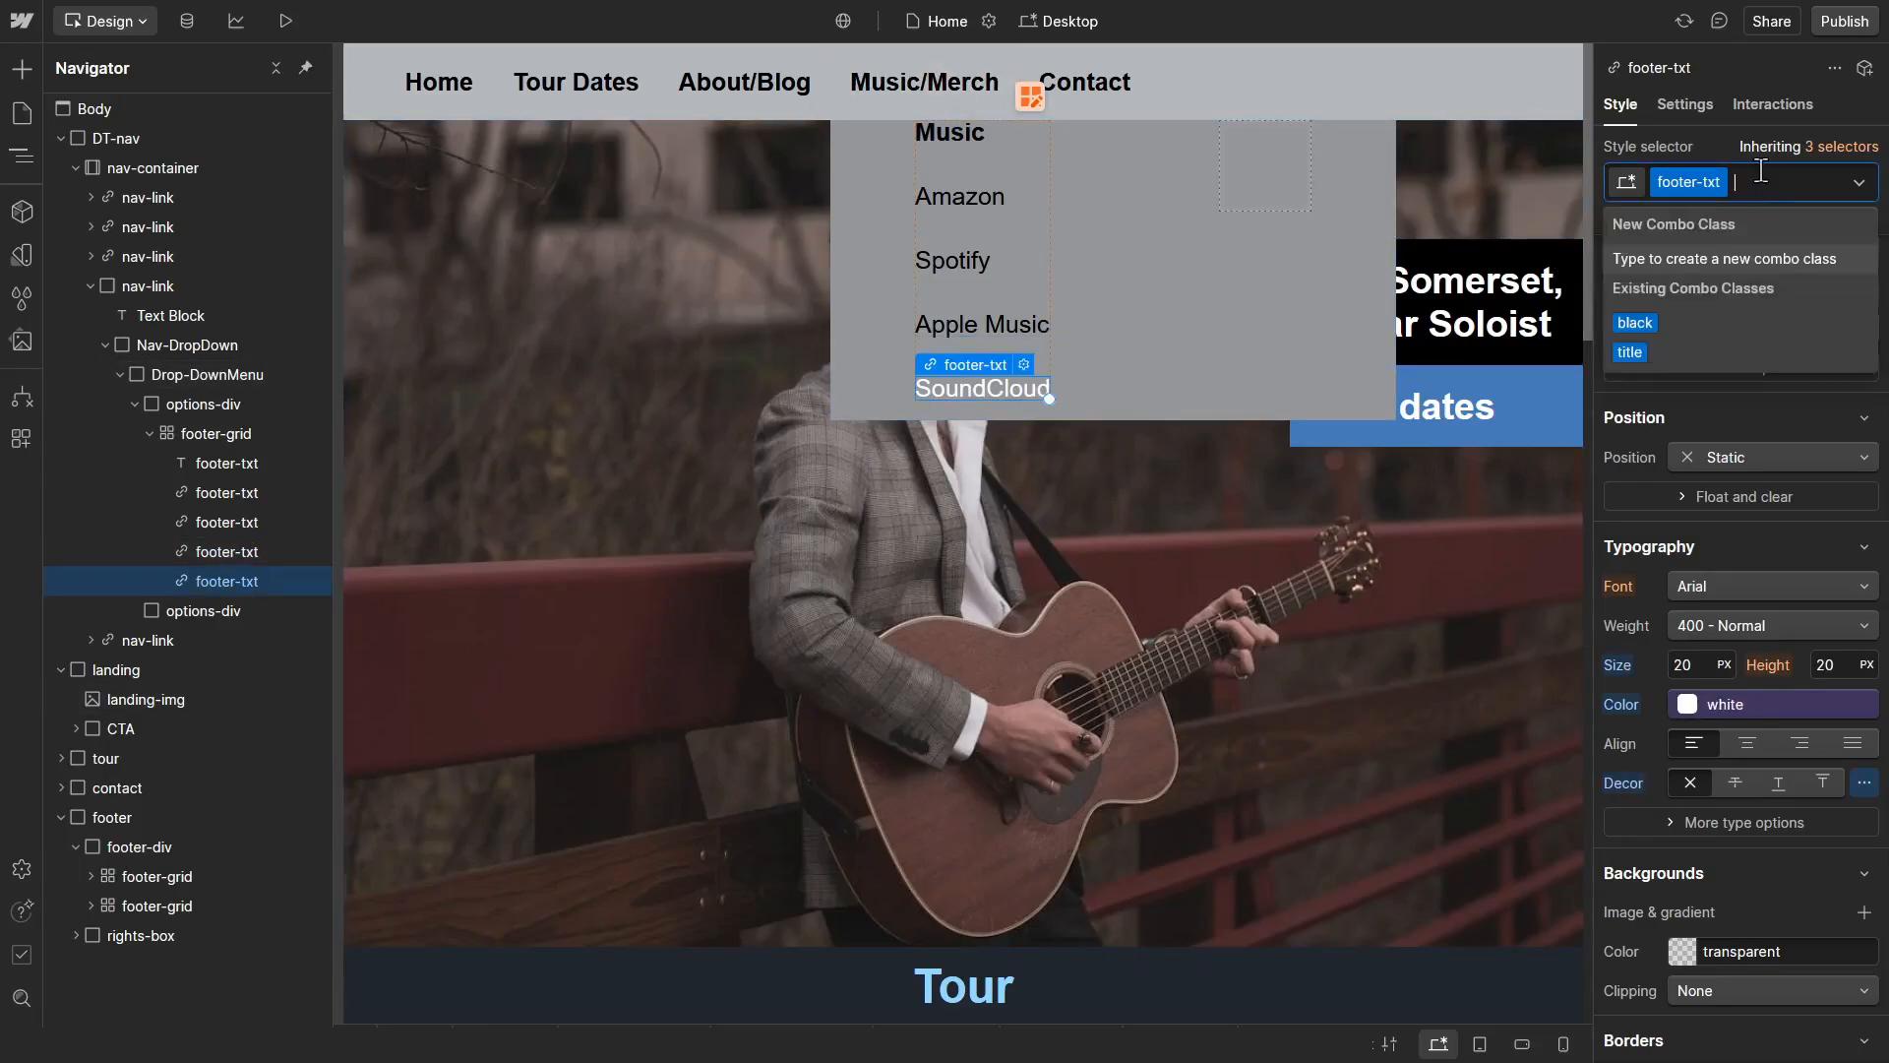
type("black")
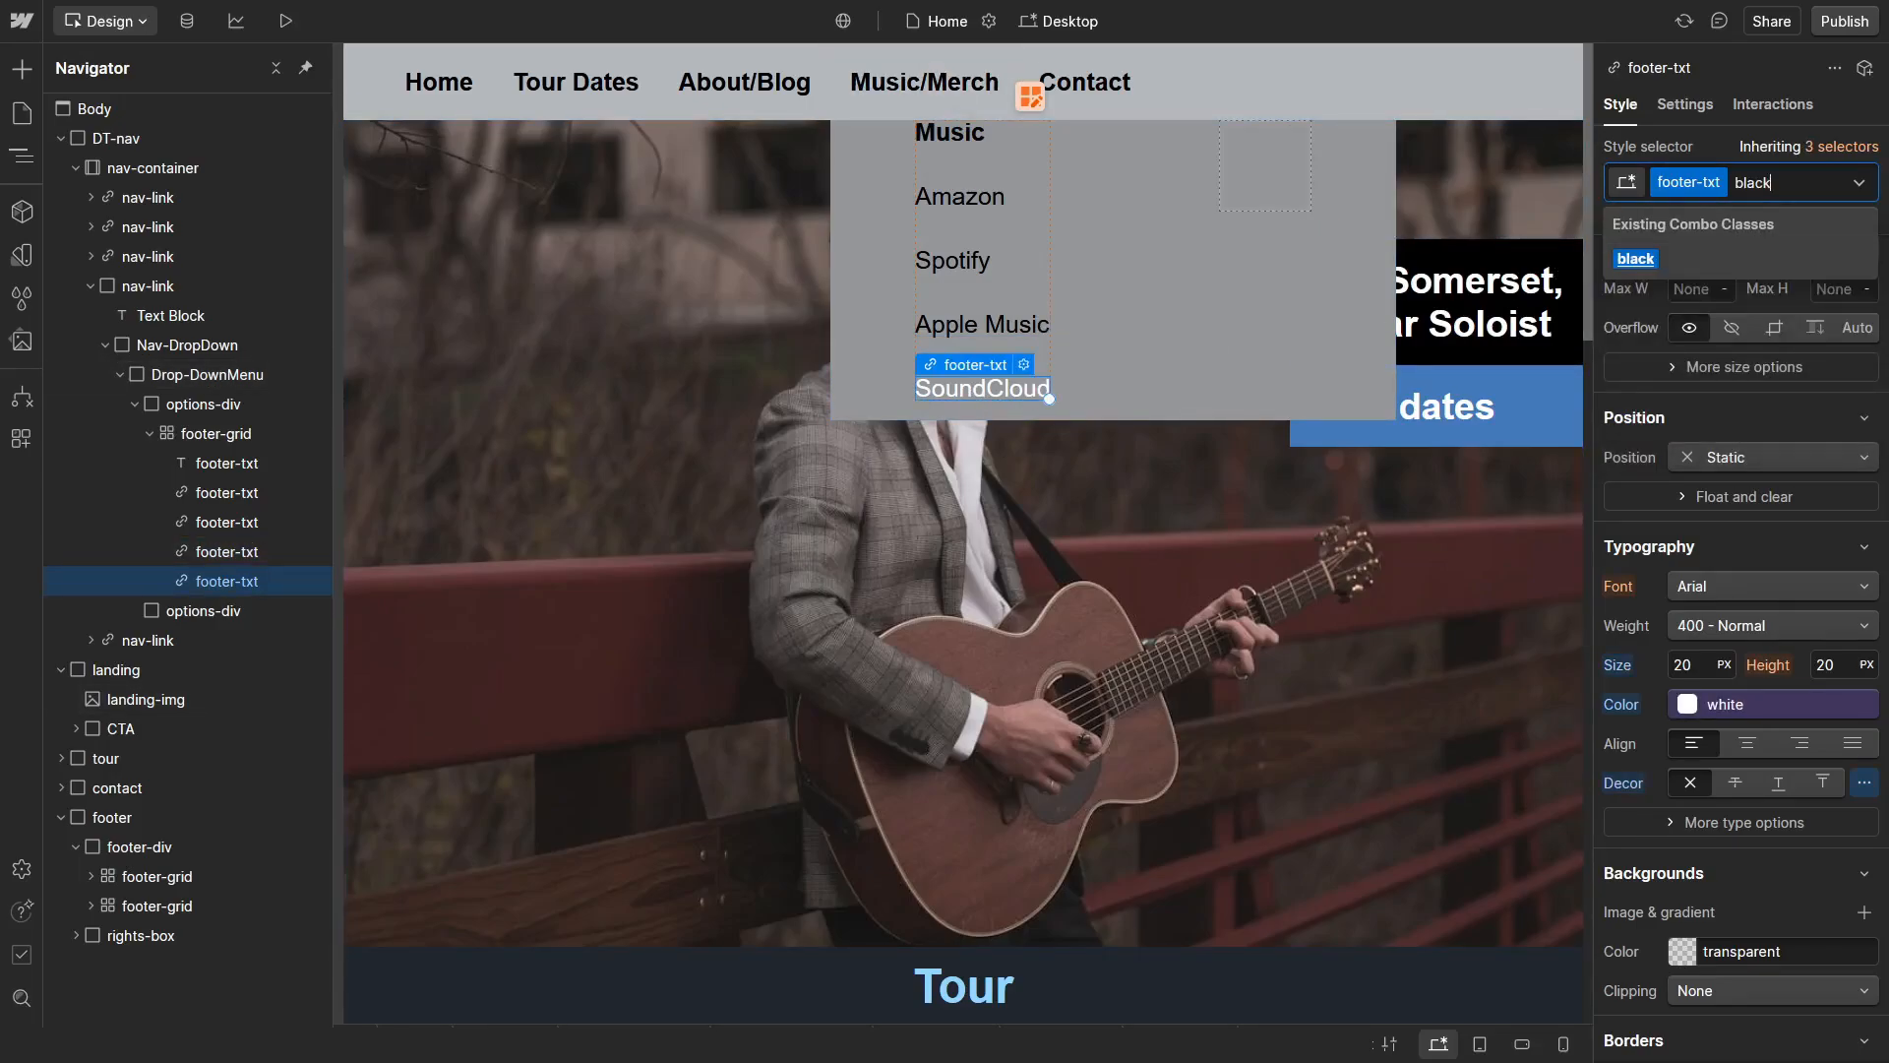
key("Return")
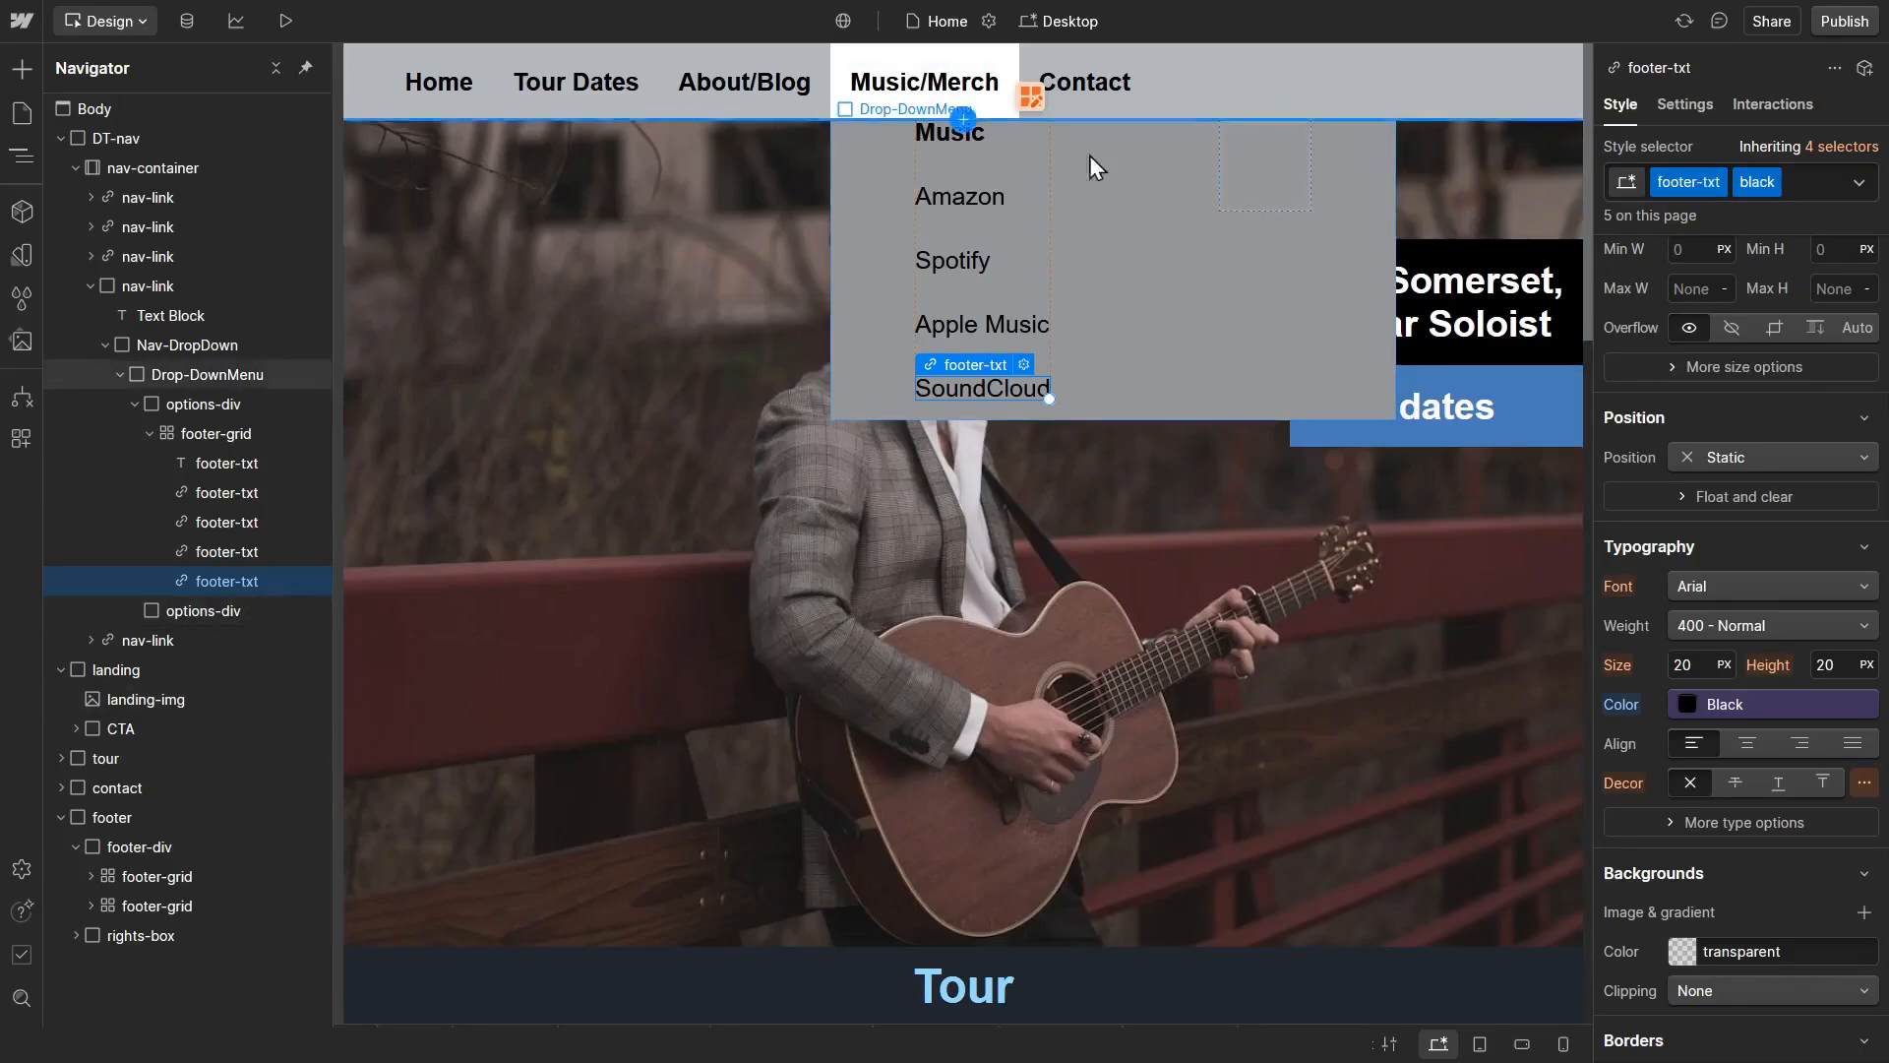
Step: Compare the style classes applied to the drop-down's Music title with those on its Amazon link
left_click(1006, 138)
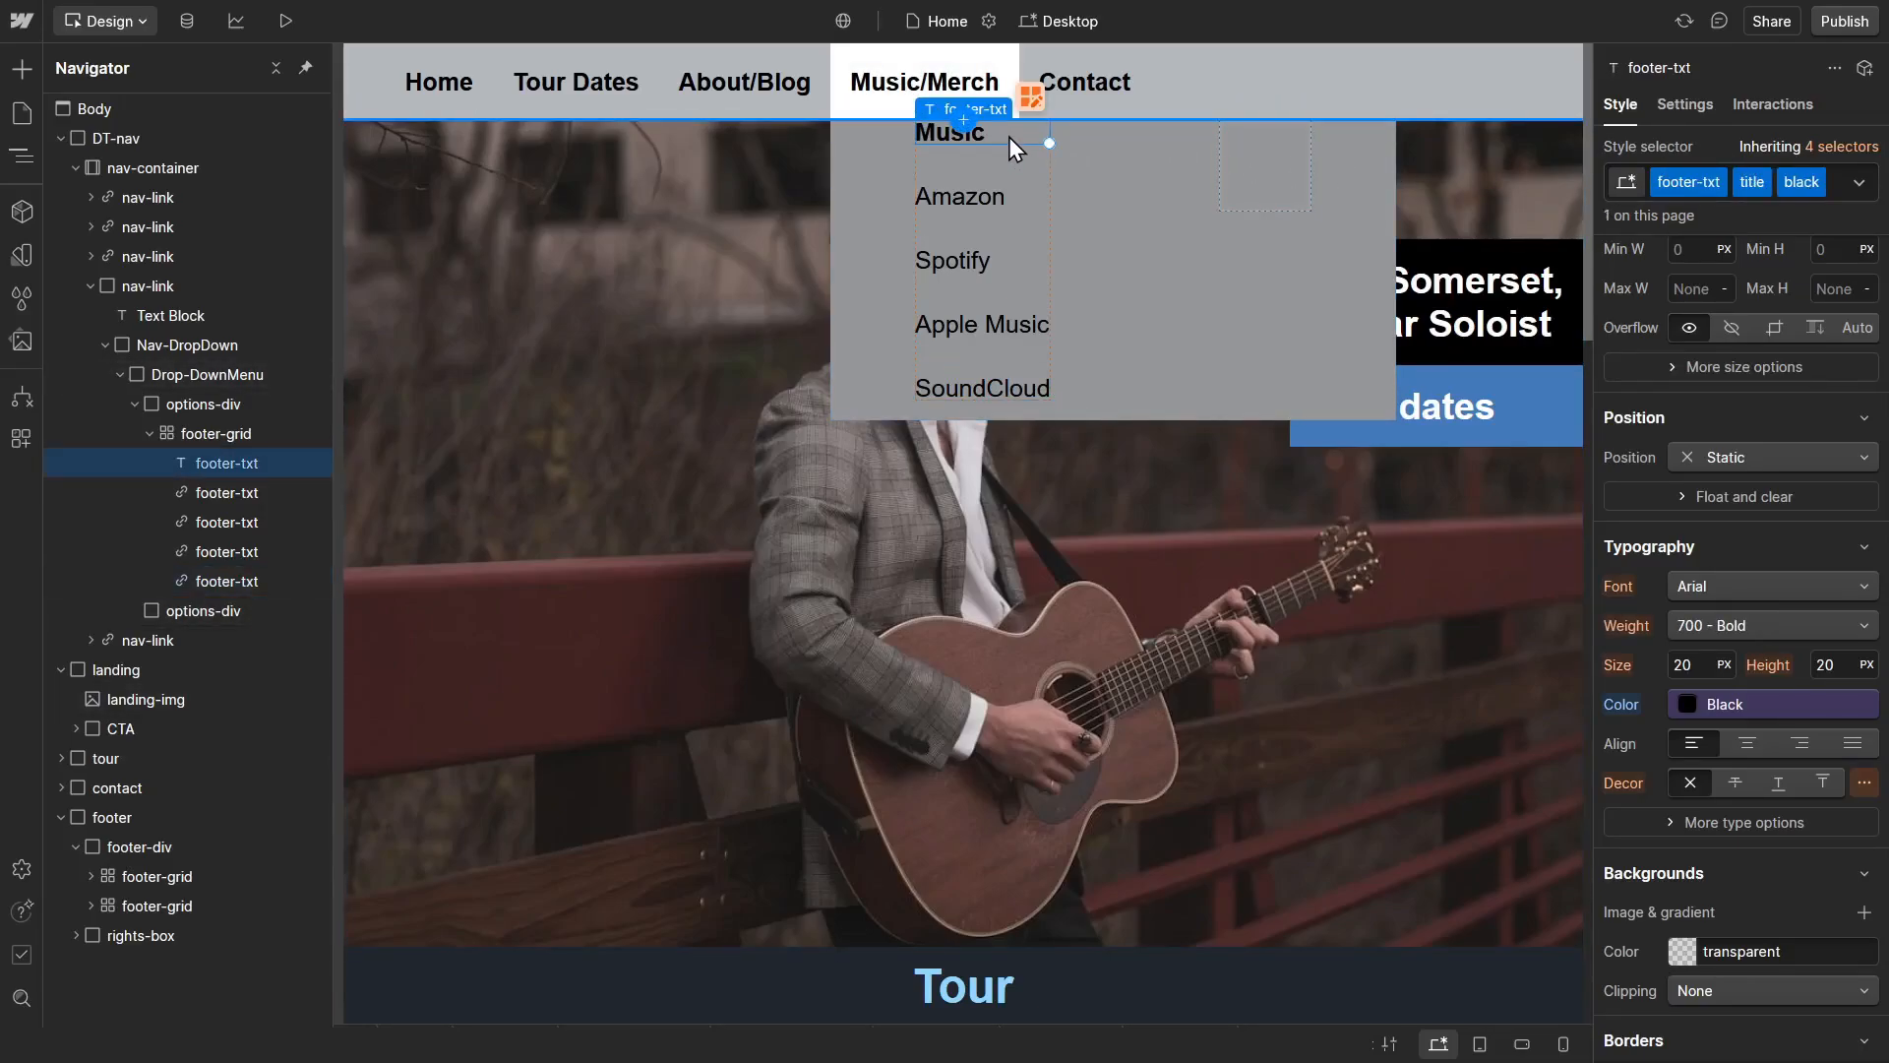
left_click(1026, 198)
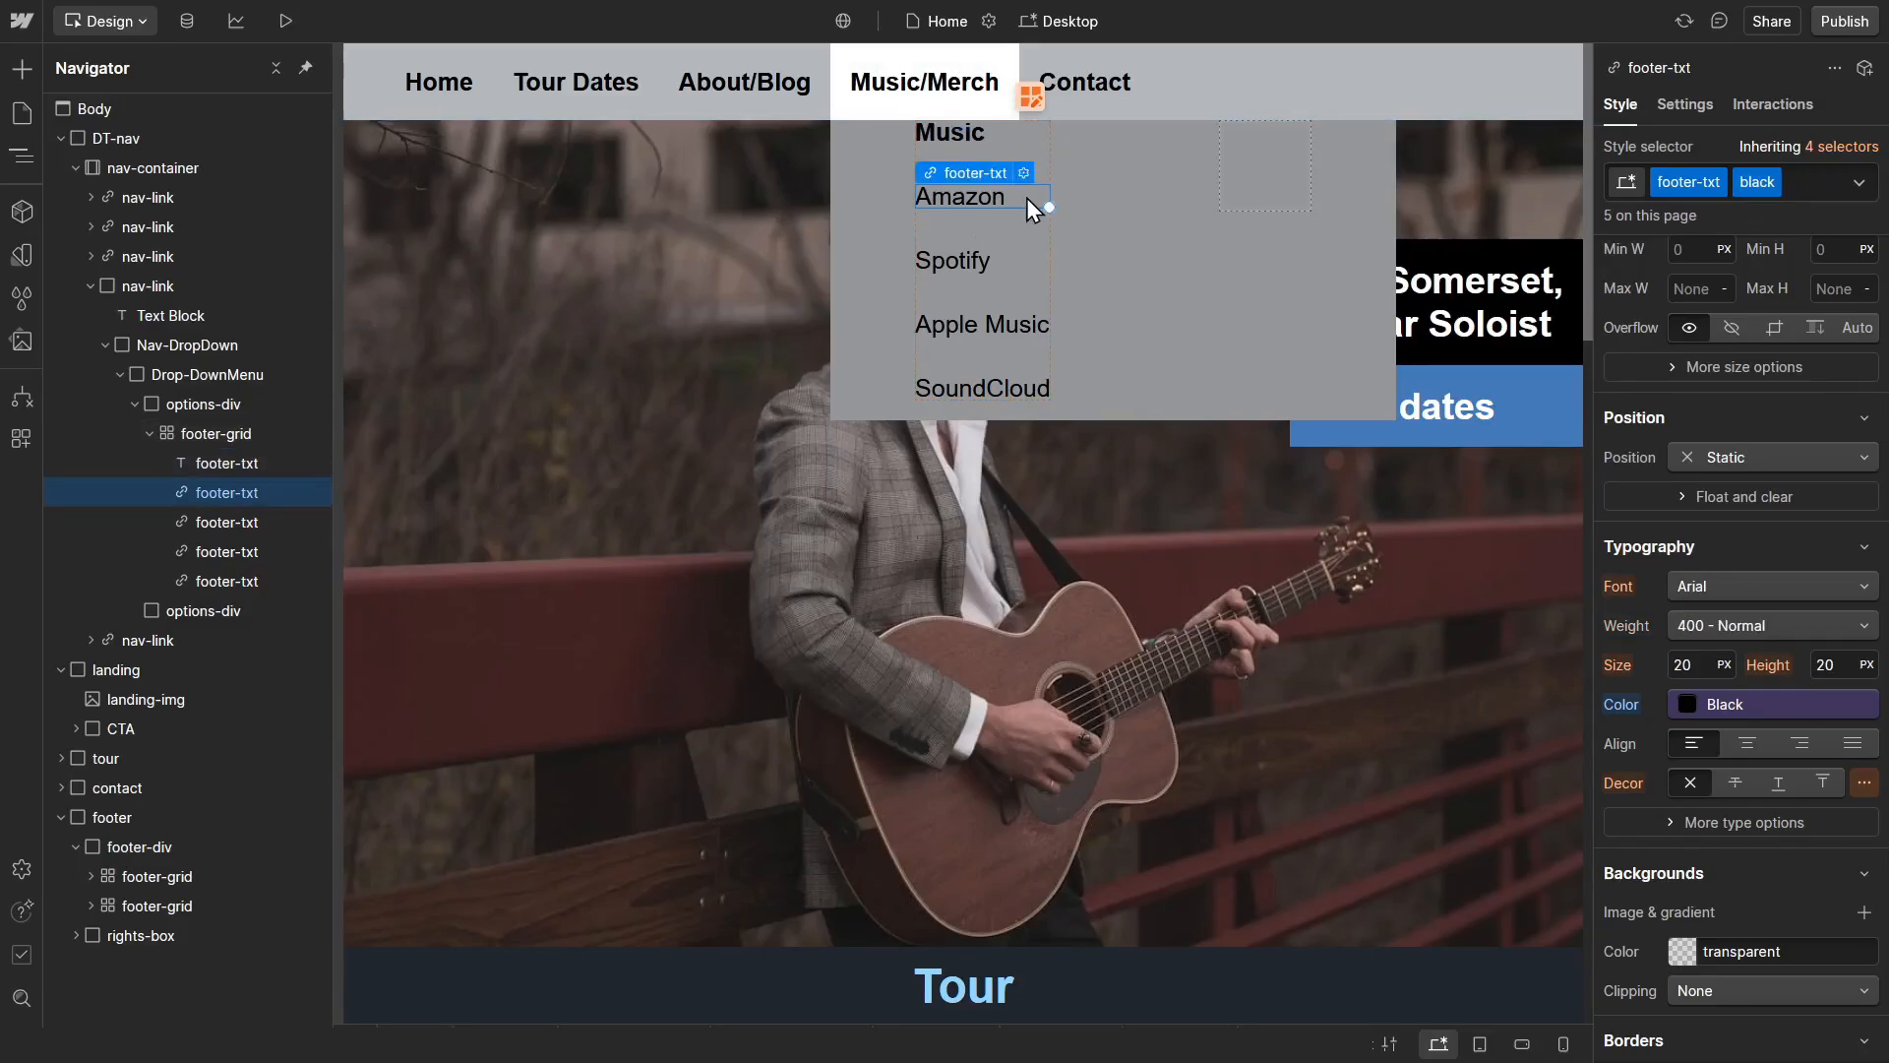
left_click(1025, 137)
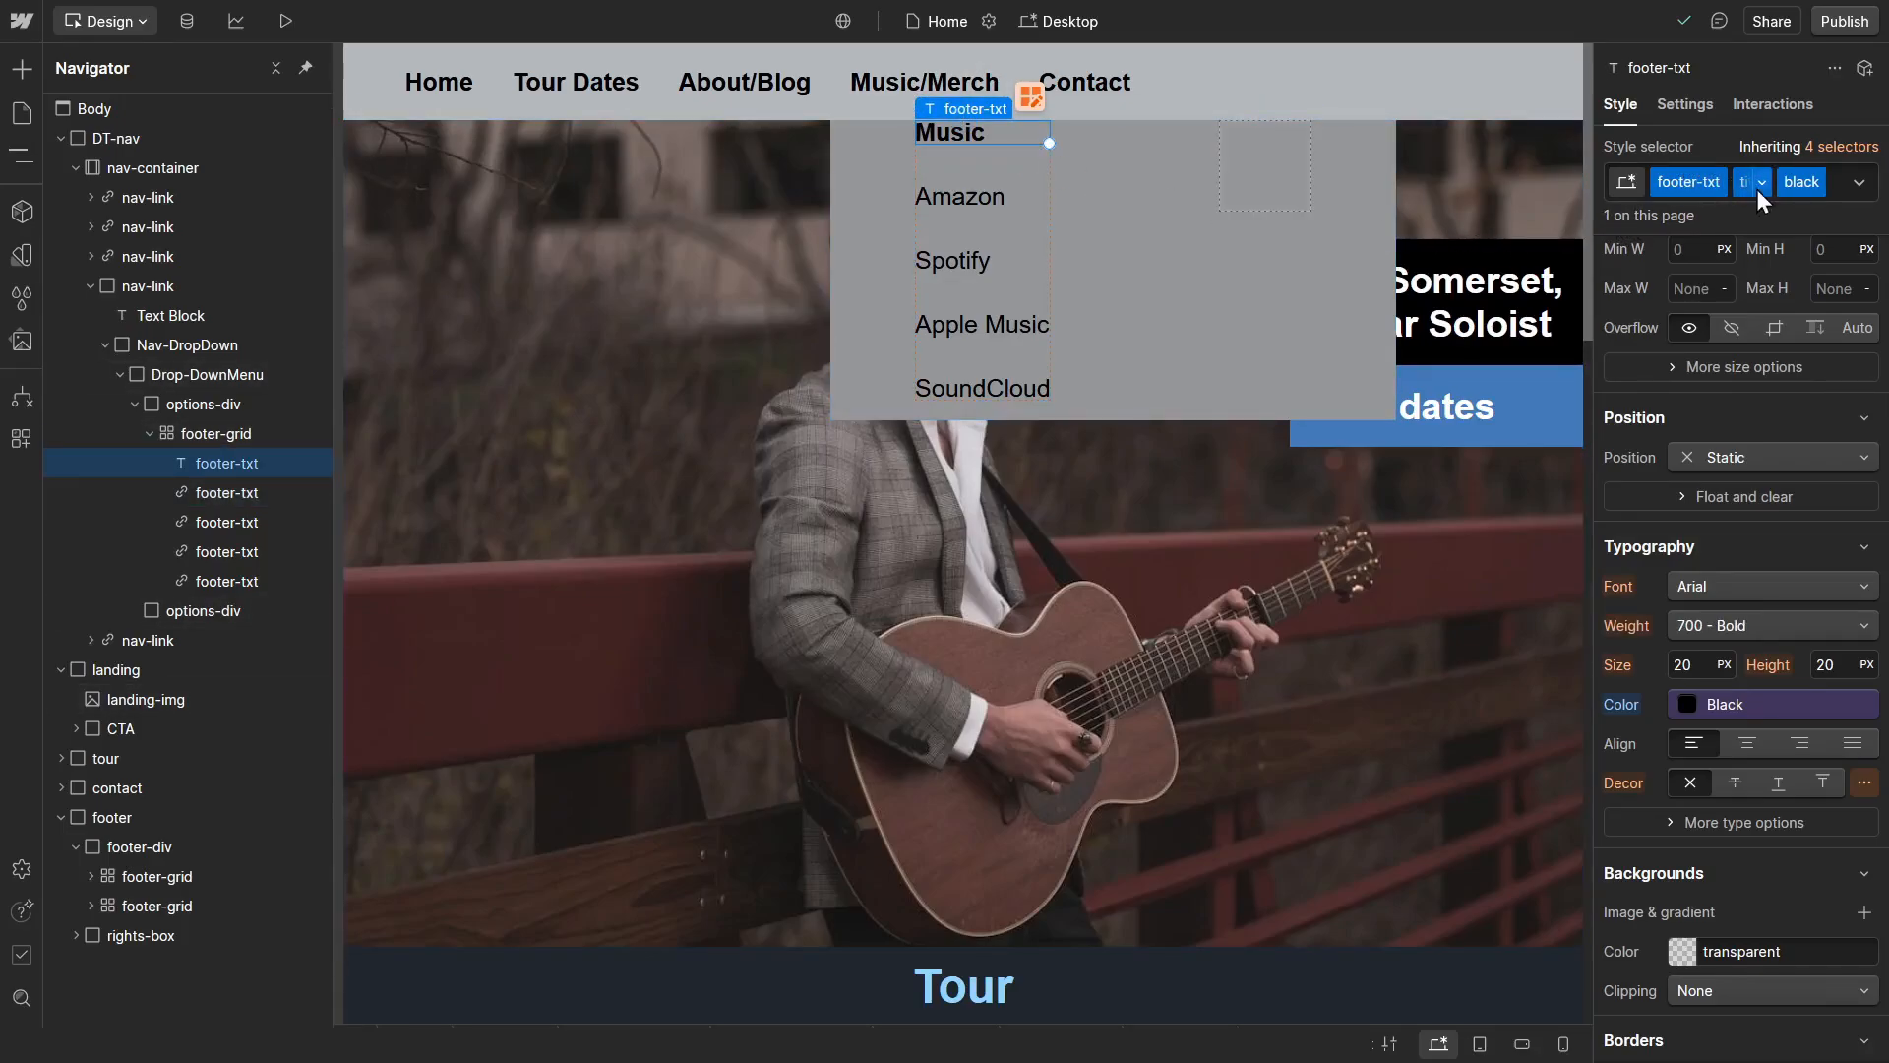
left_click(1018, 199)
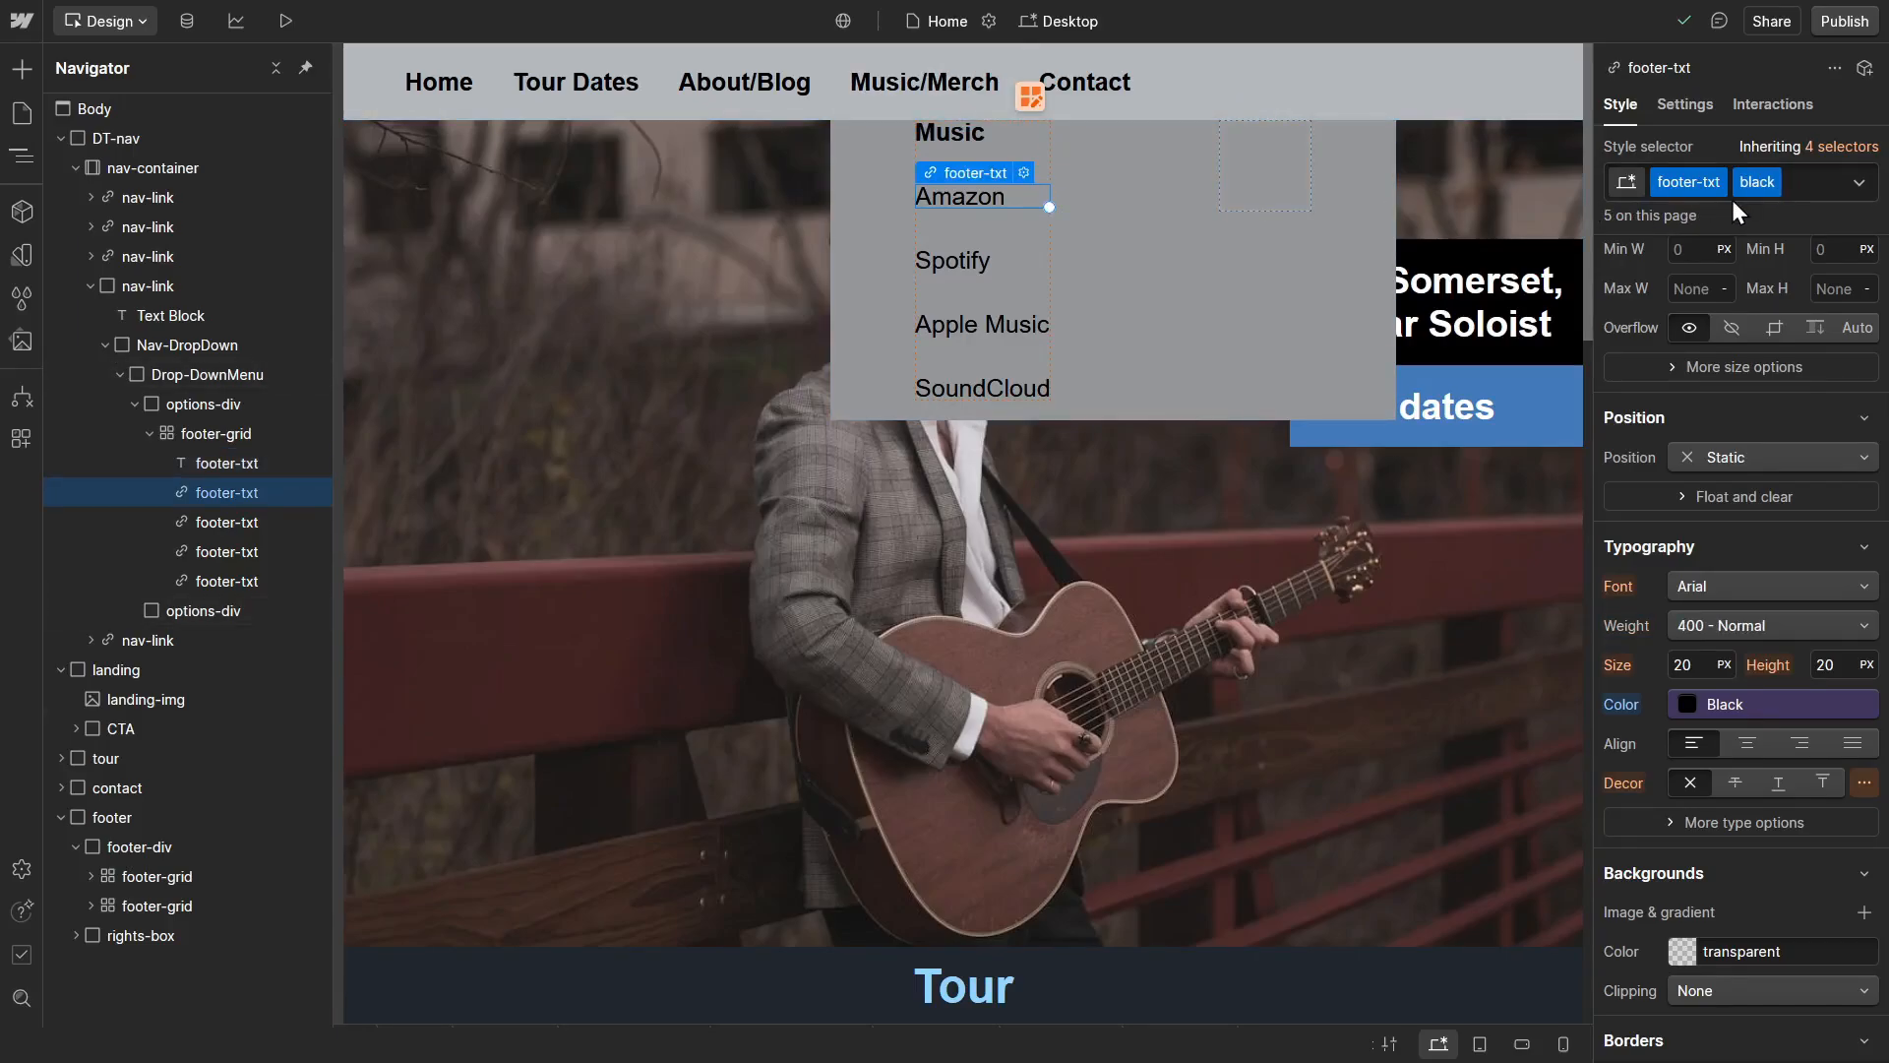
key("Escape")
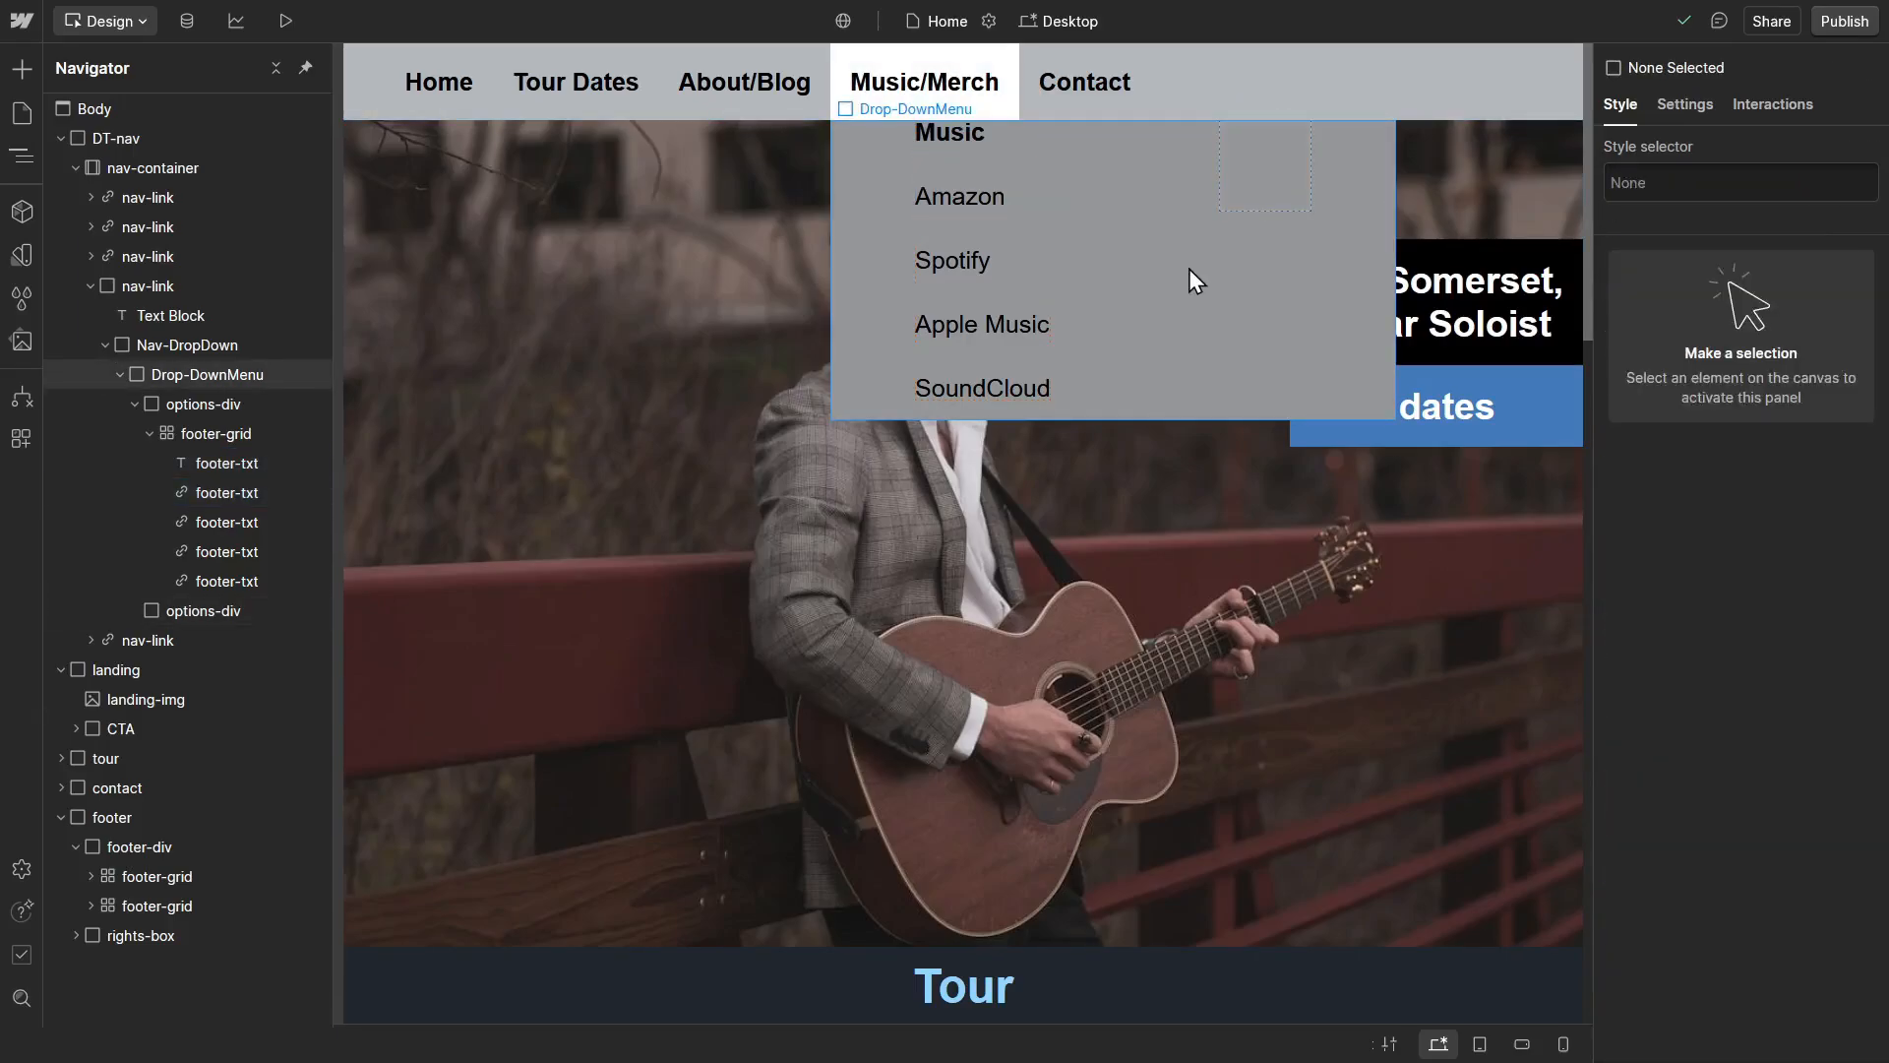
Step: Add a Button element inside the empty second options-div of the drop-down menu
left_click(1263, 193)
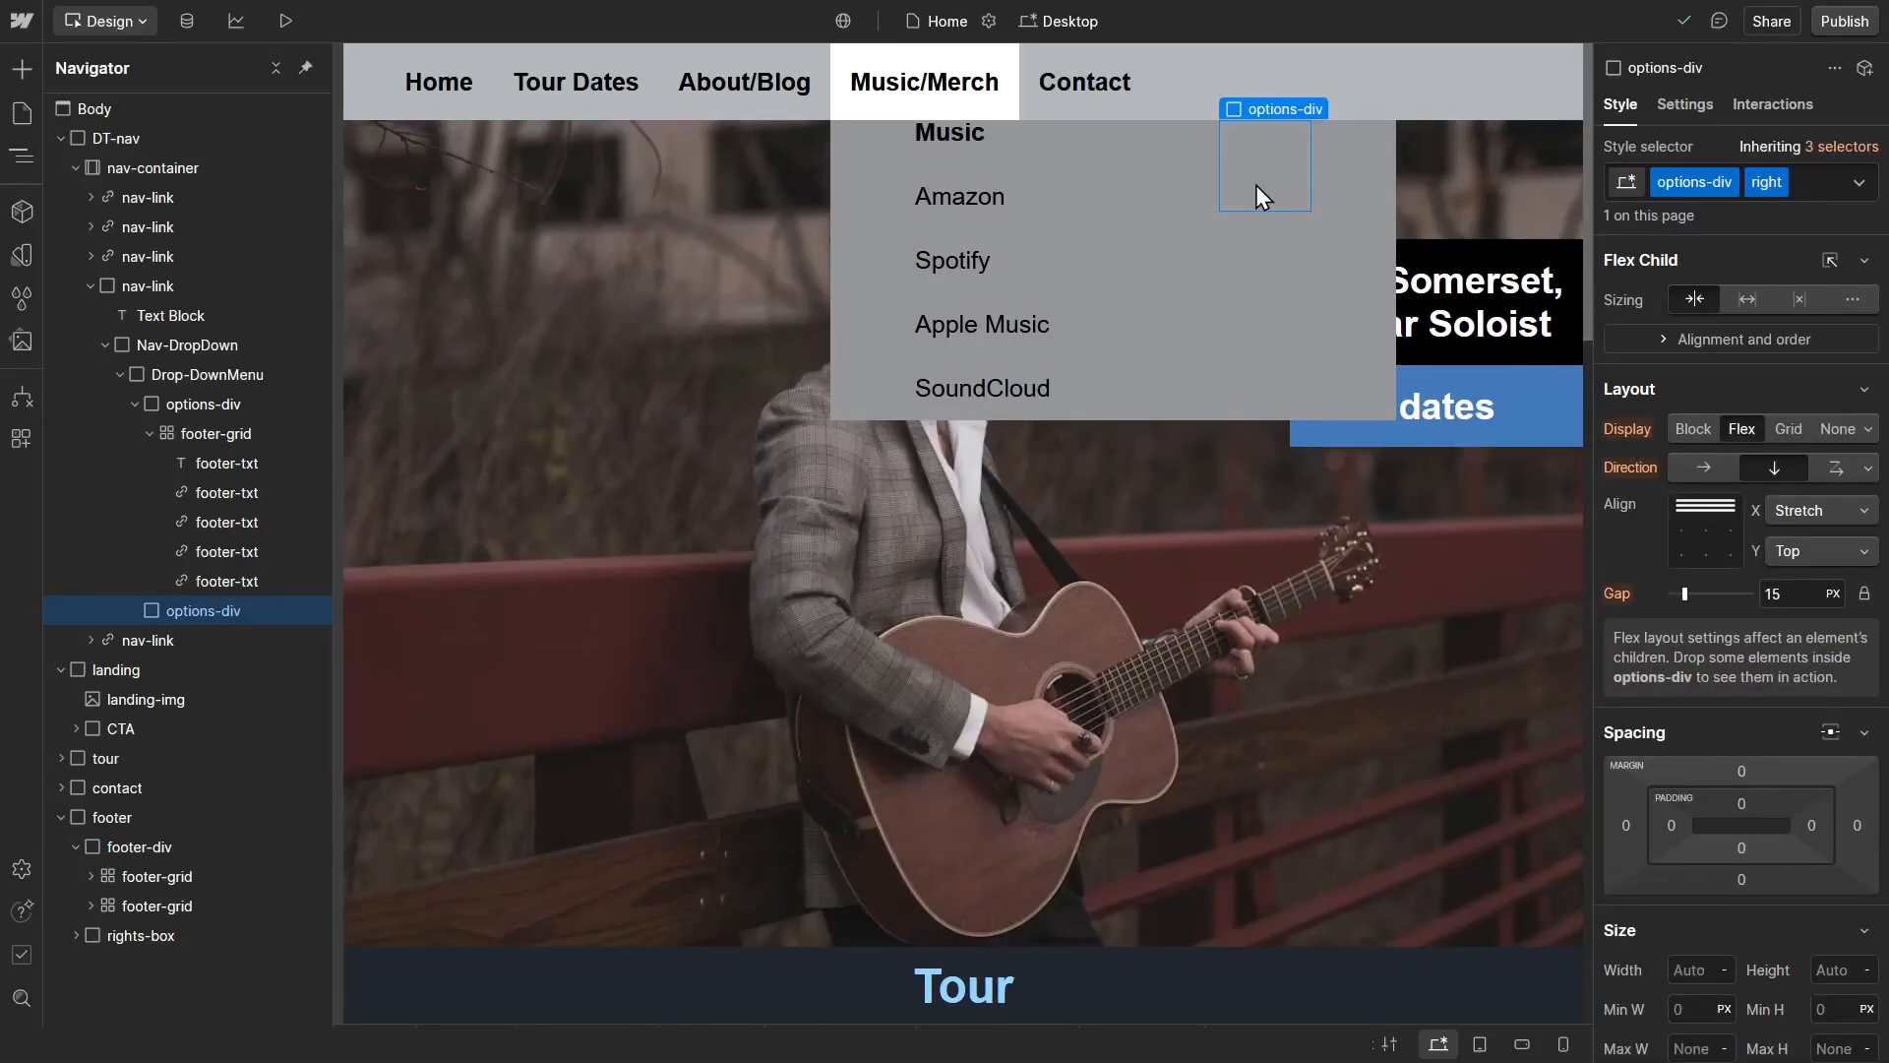
key("ctrl+k")
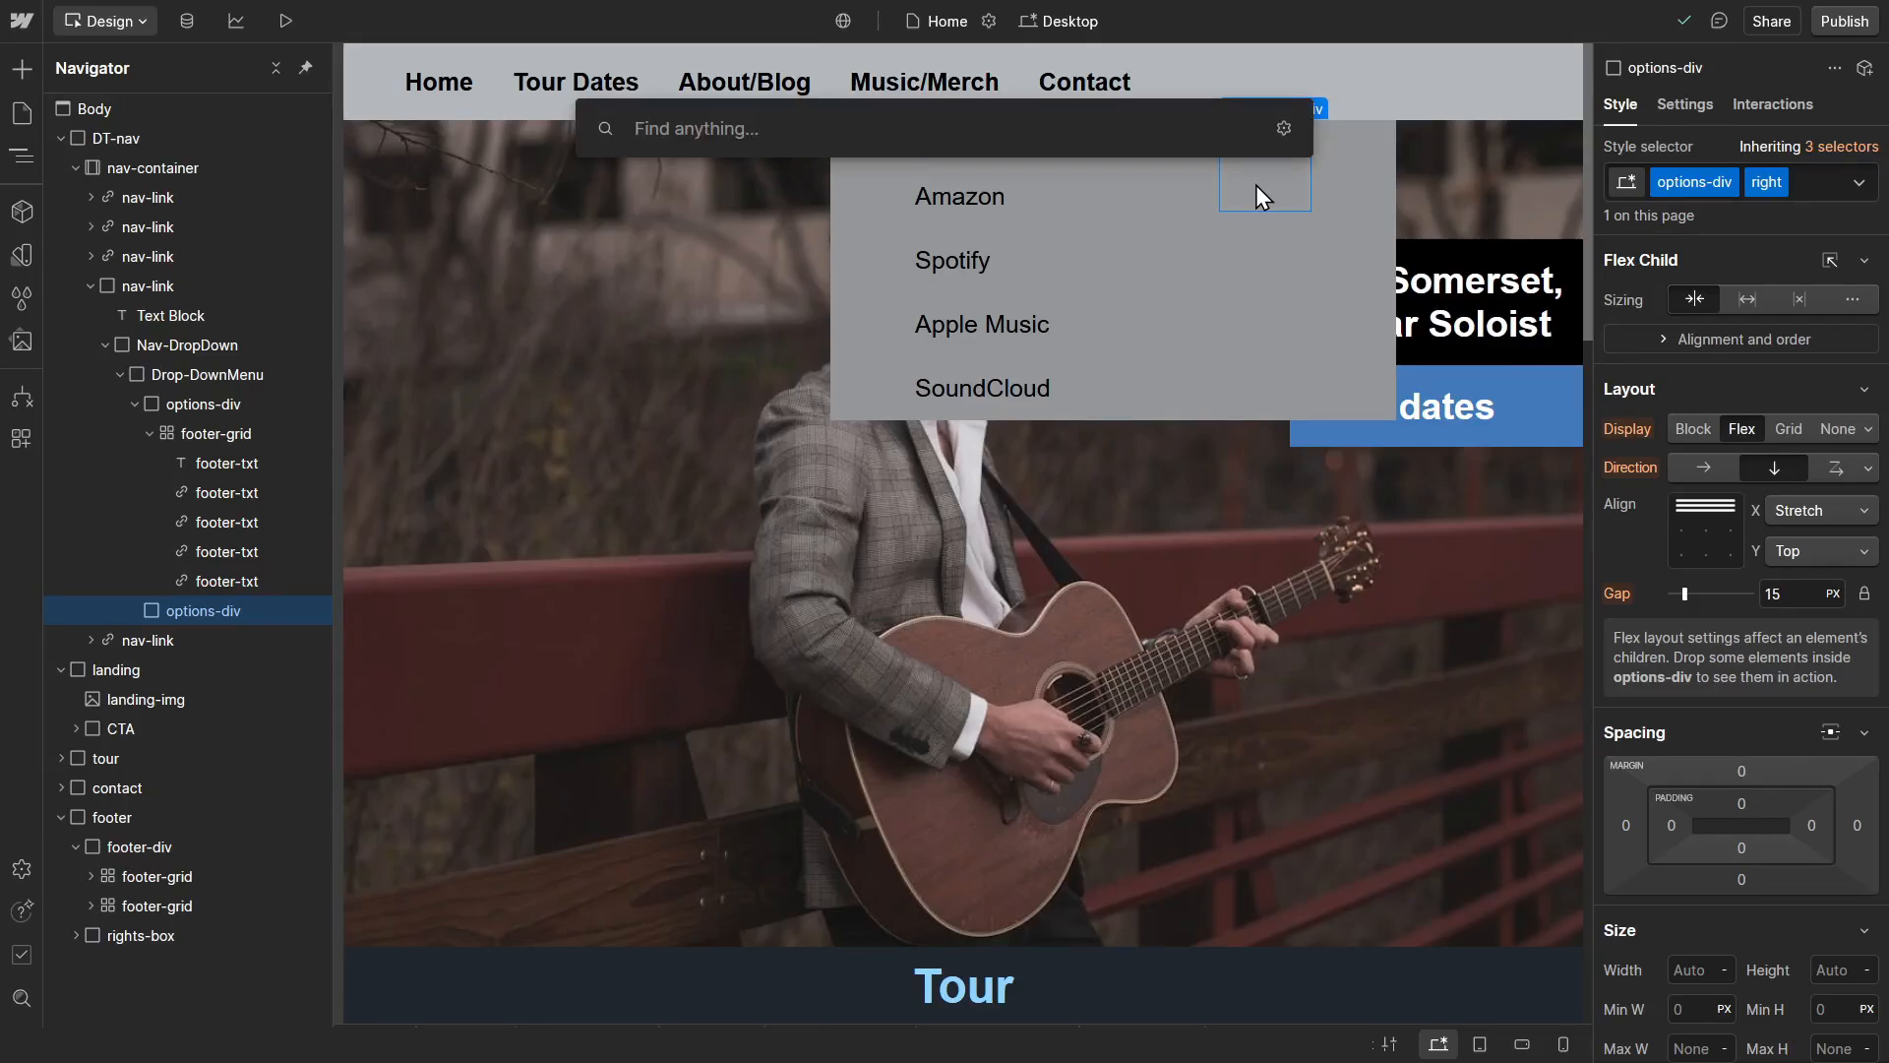
type("button")
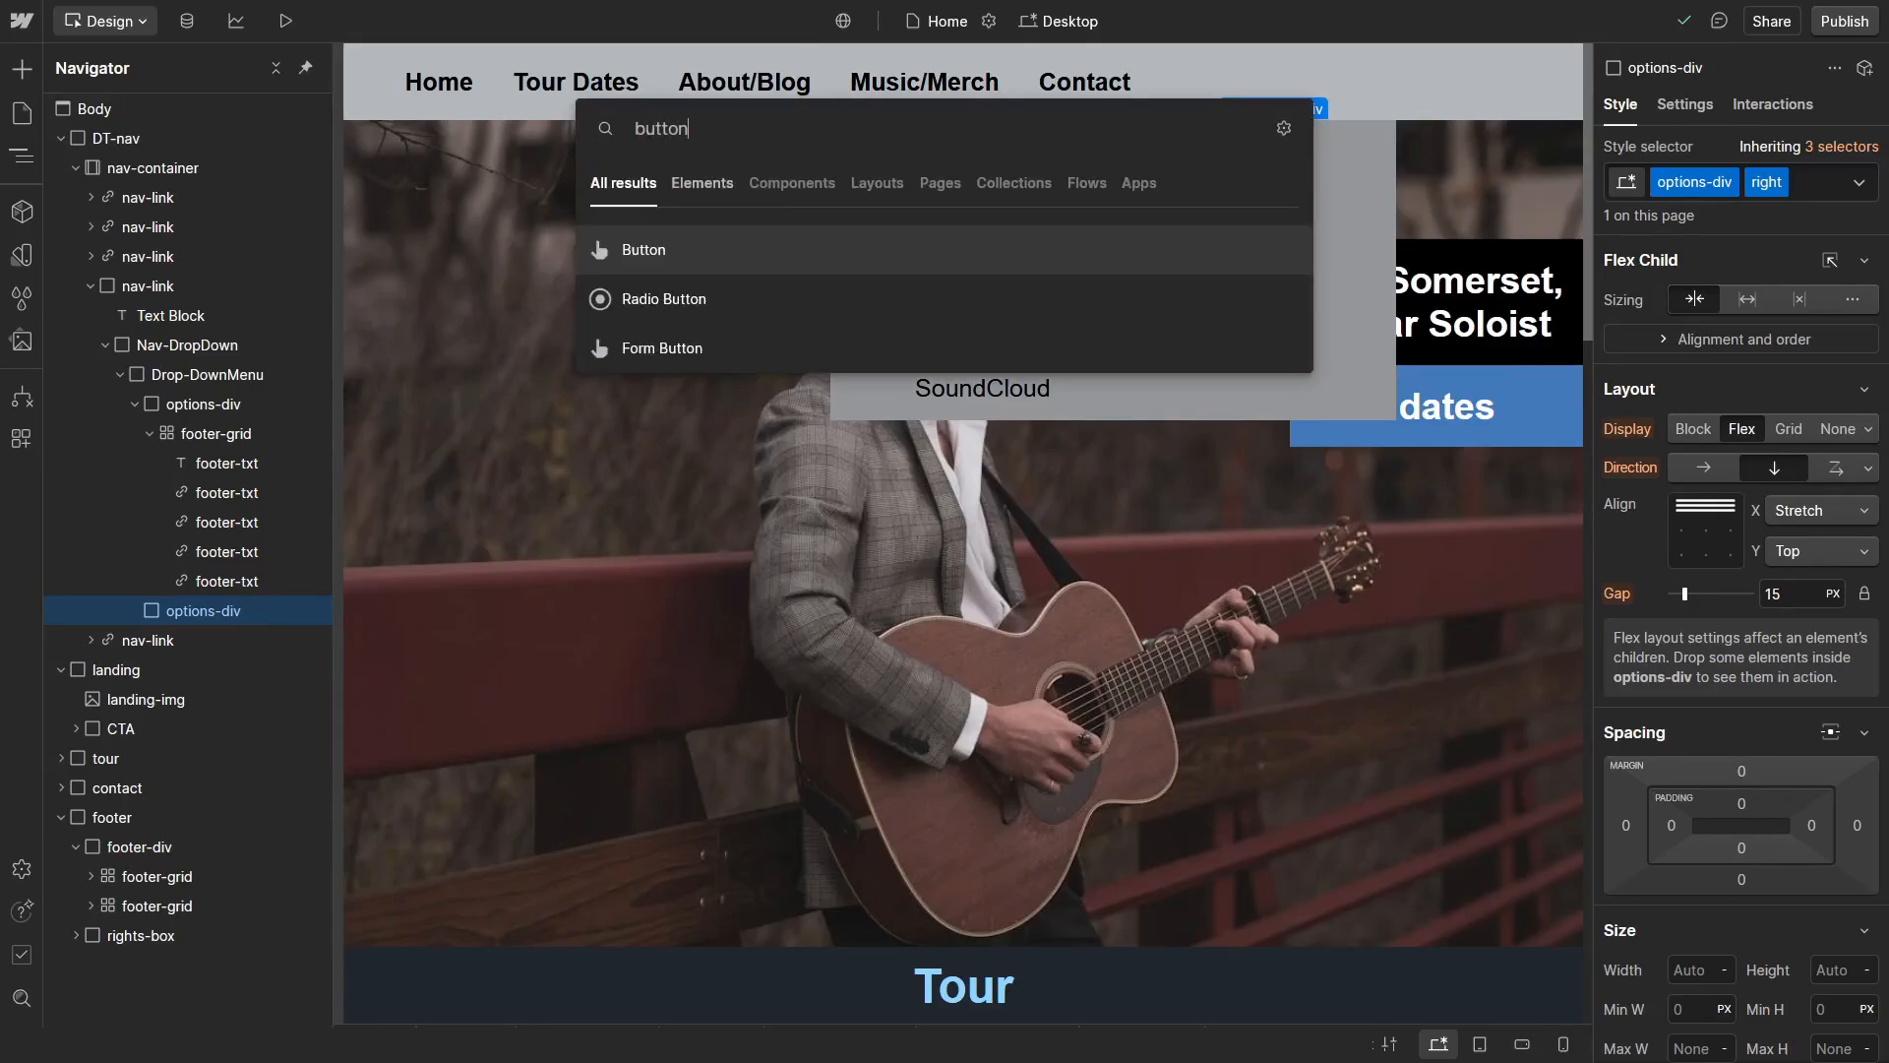
left_click(842, 272)
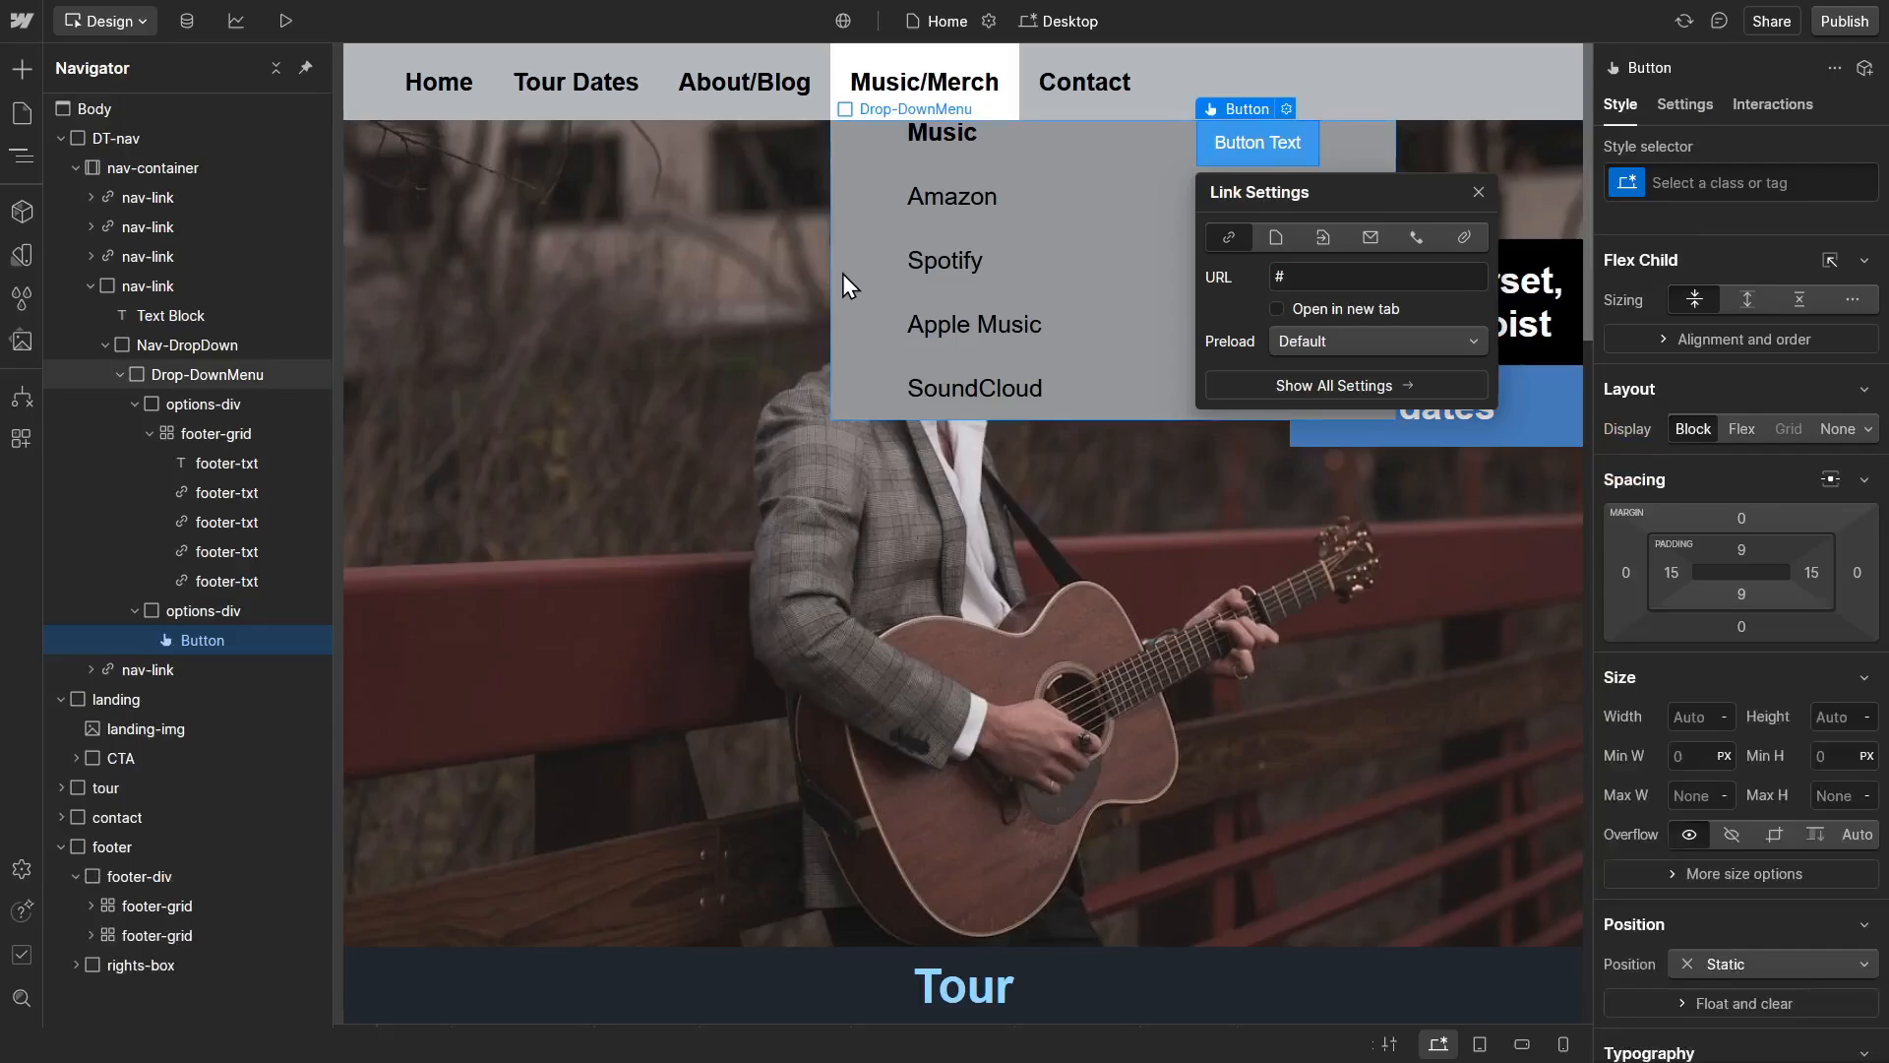
left_click(1297, 283)
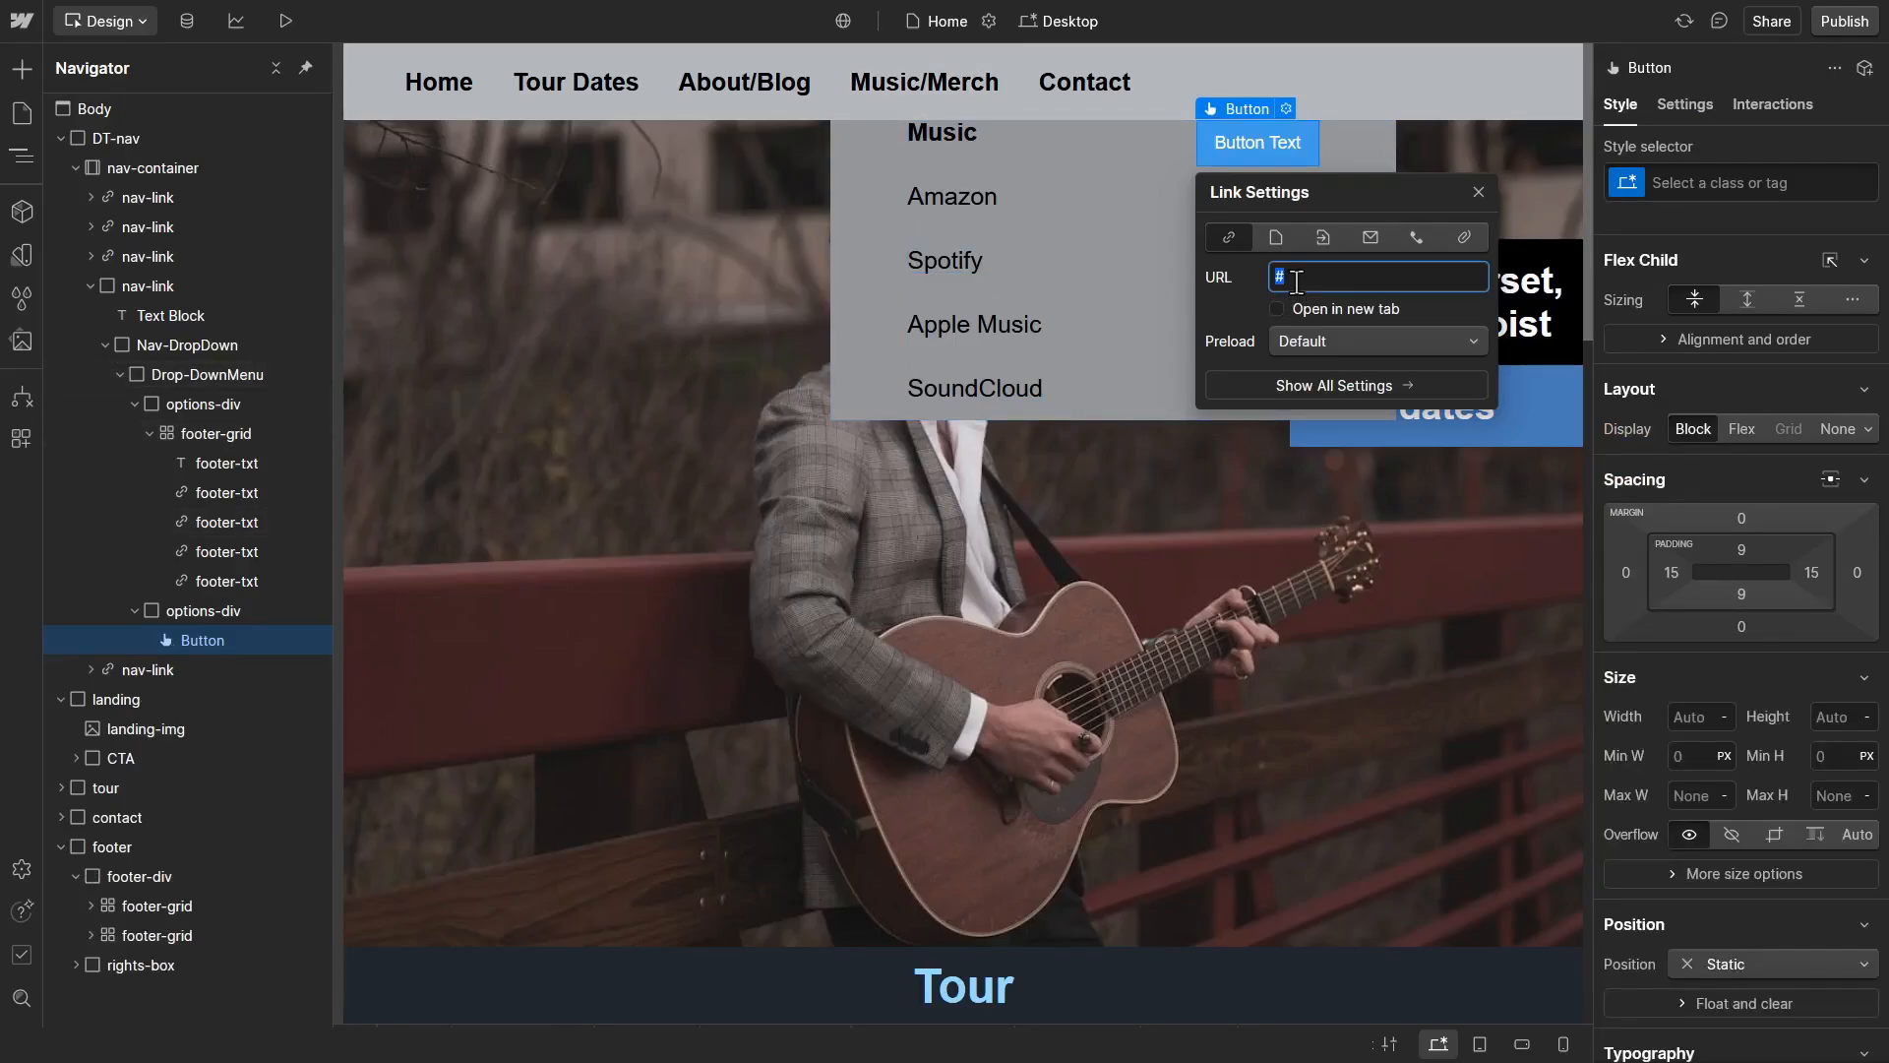
type("https://www.shopify.com/")
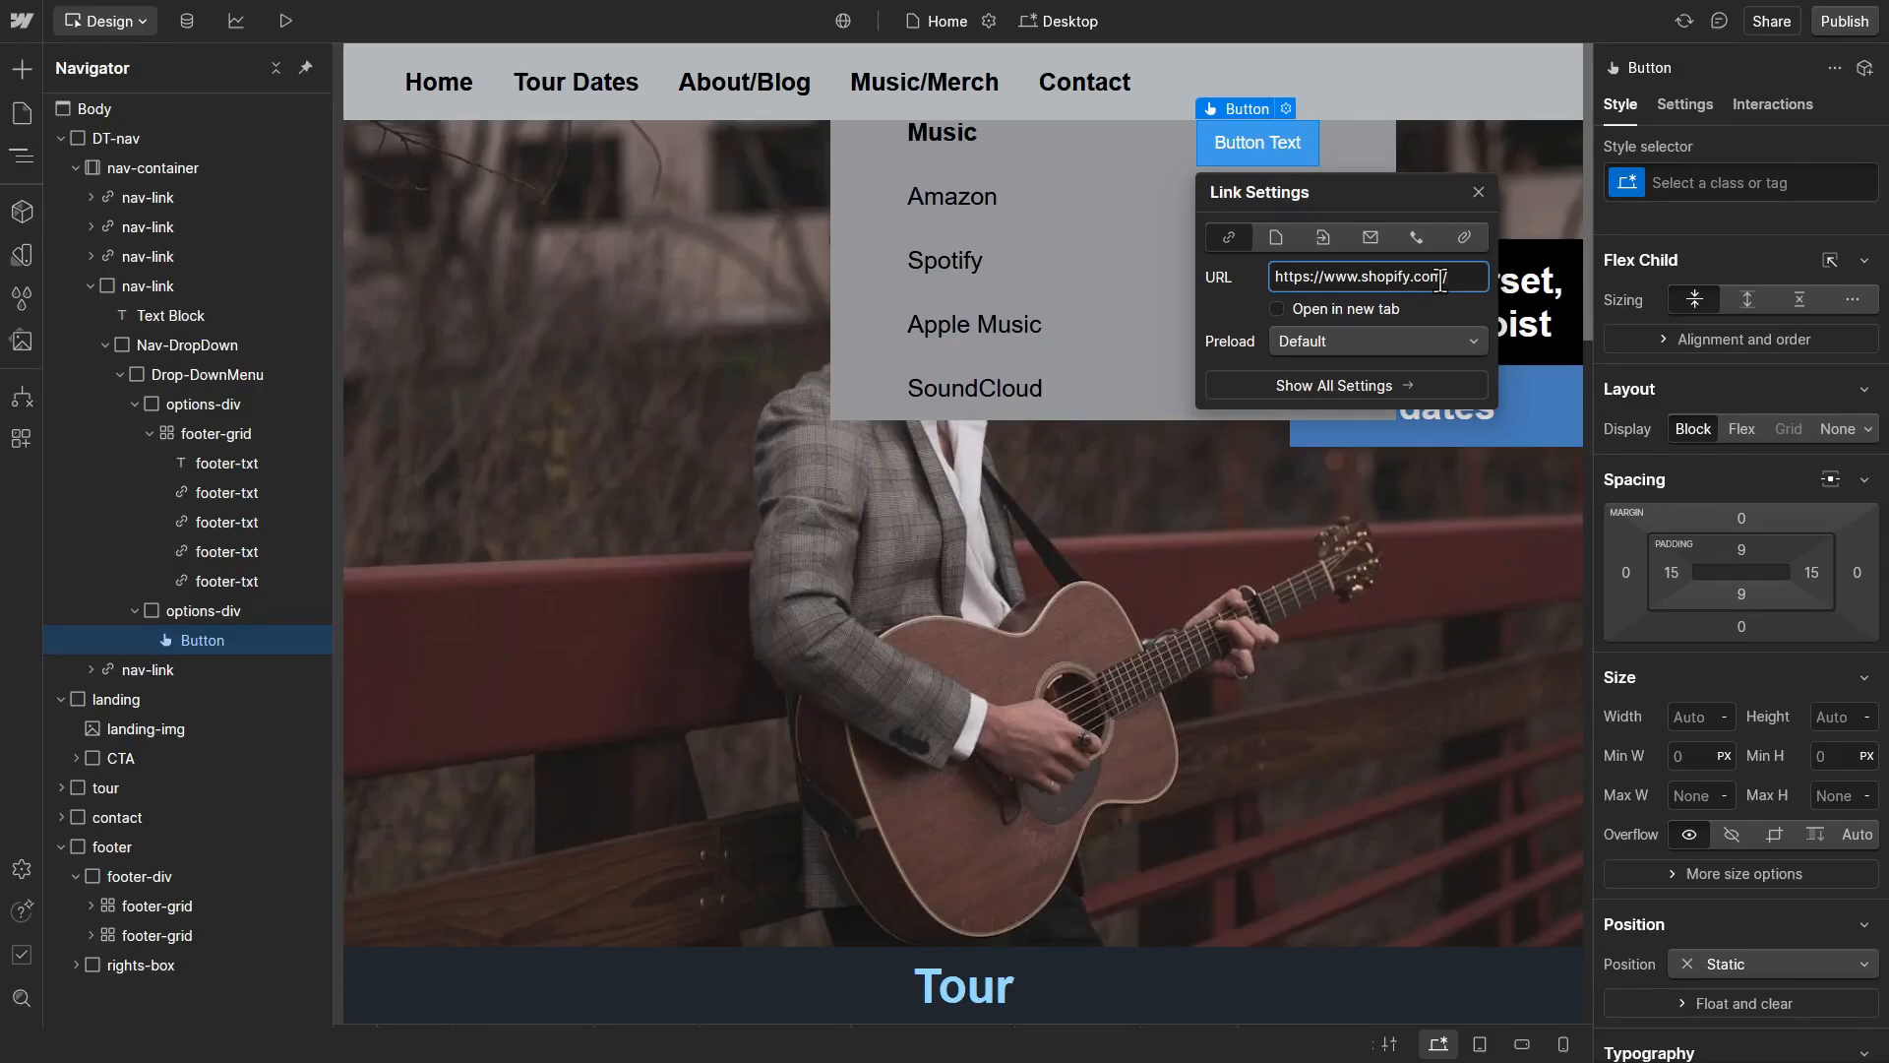
left_click(1275, 310)
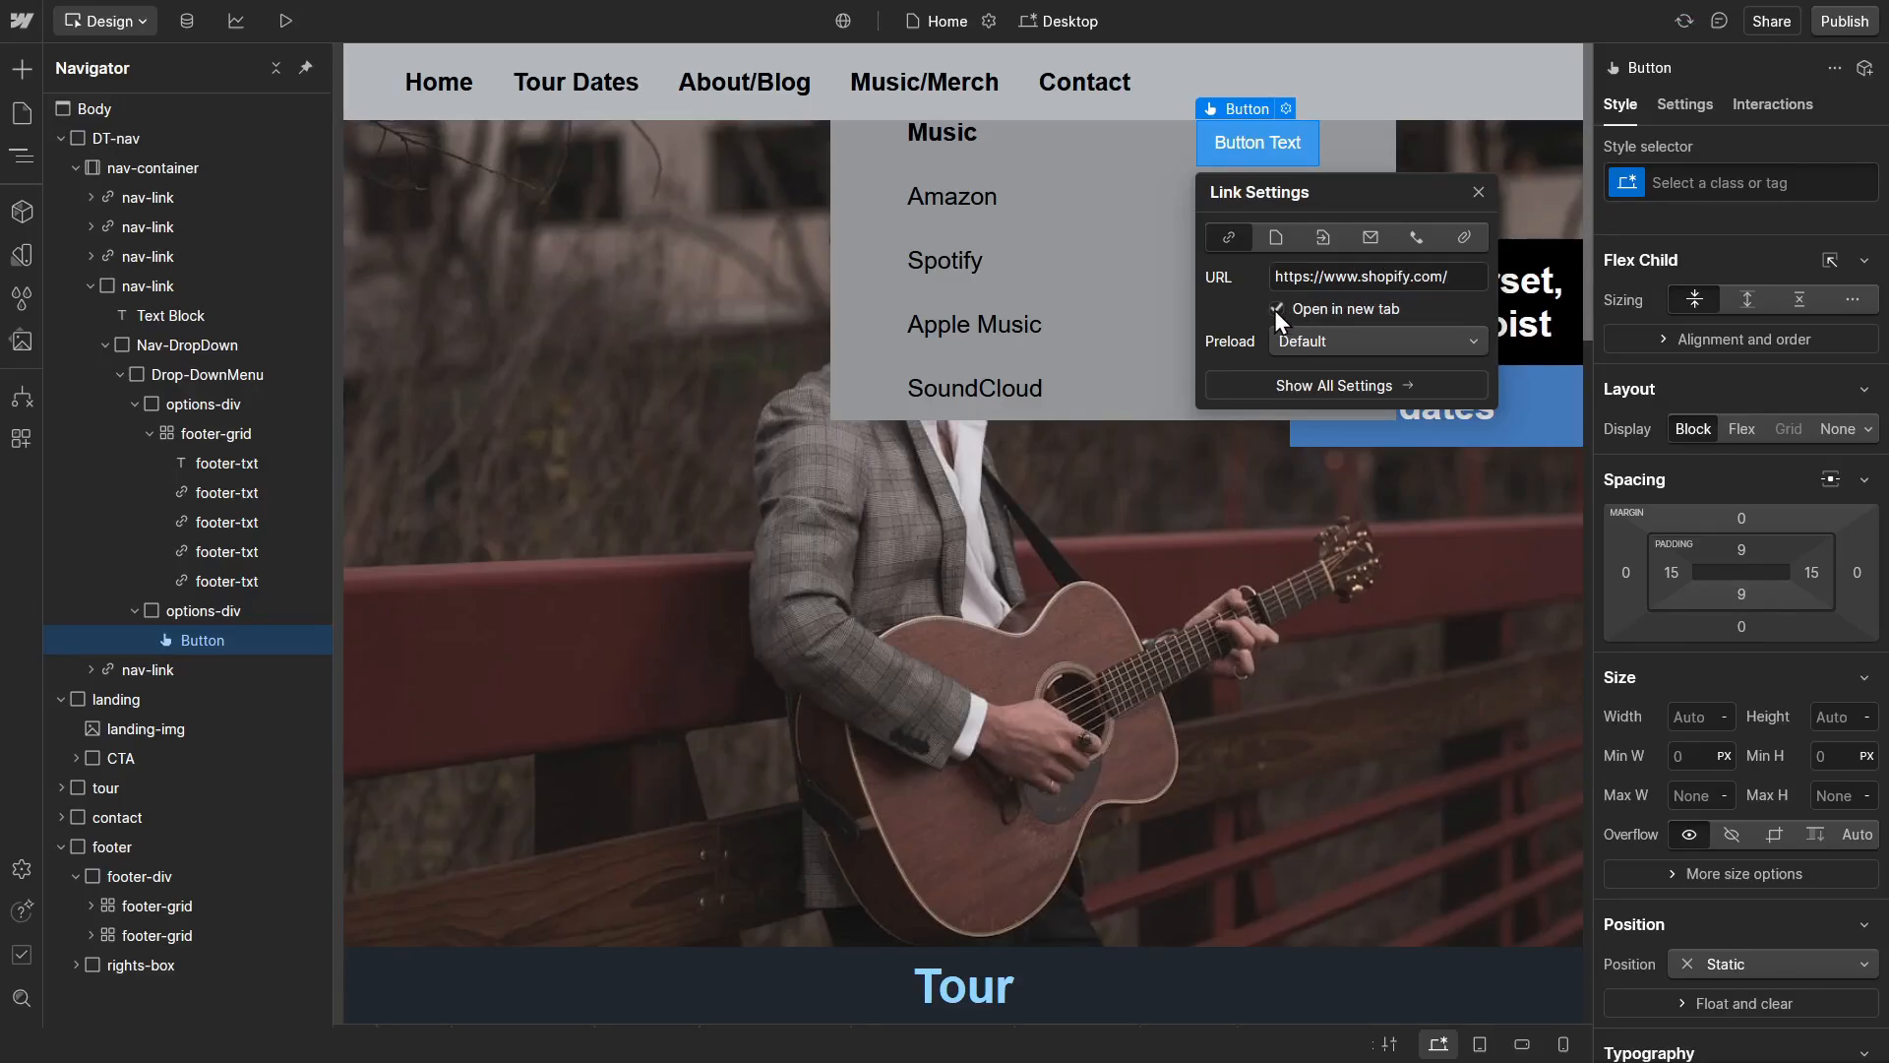
left_click(1478, 200)
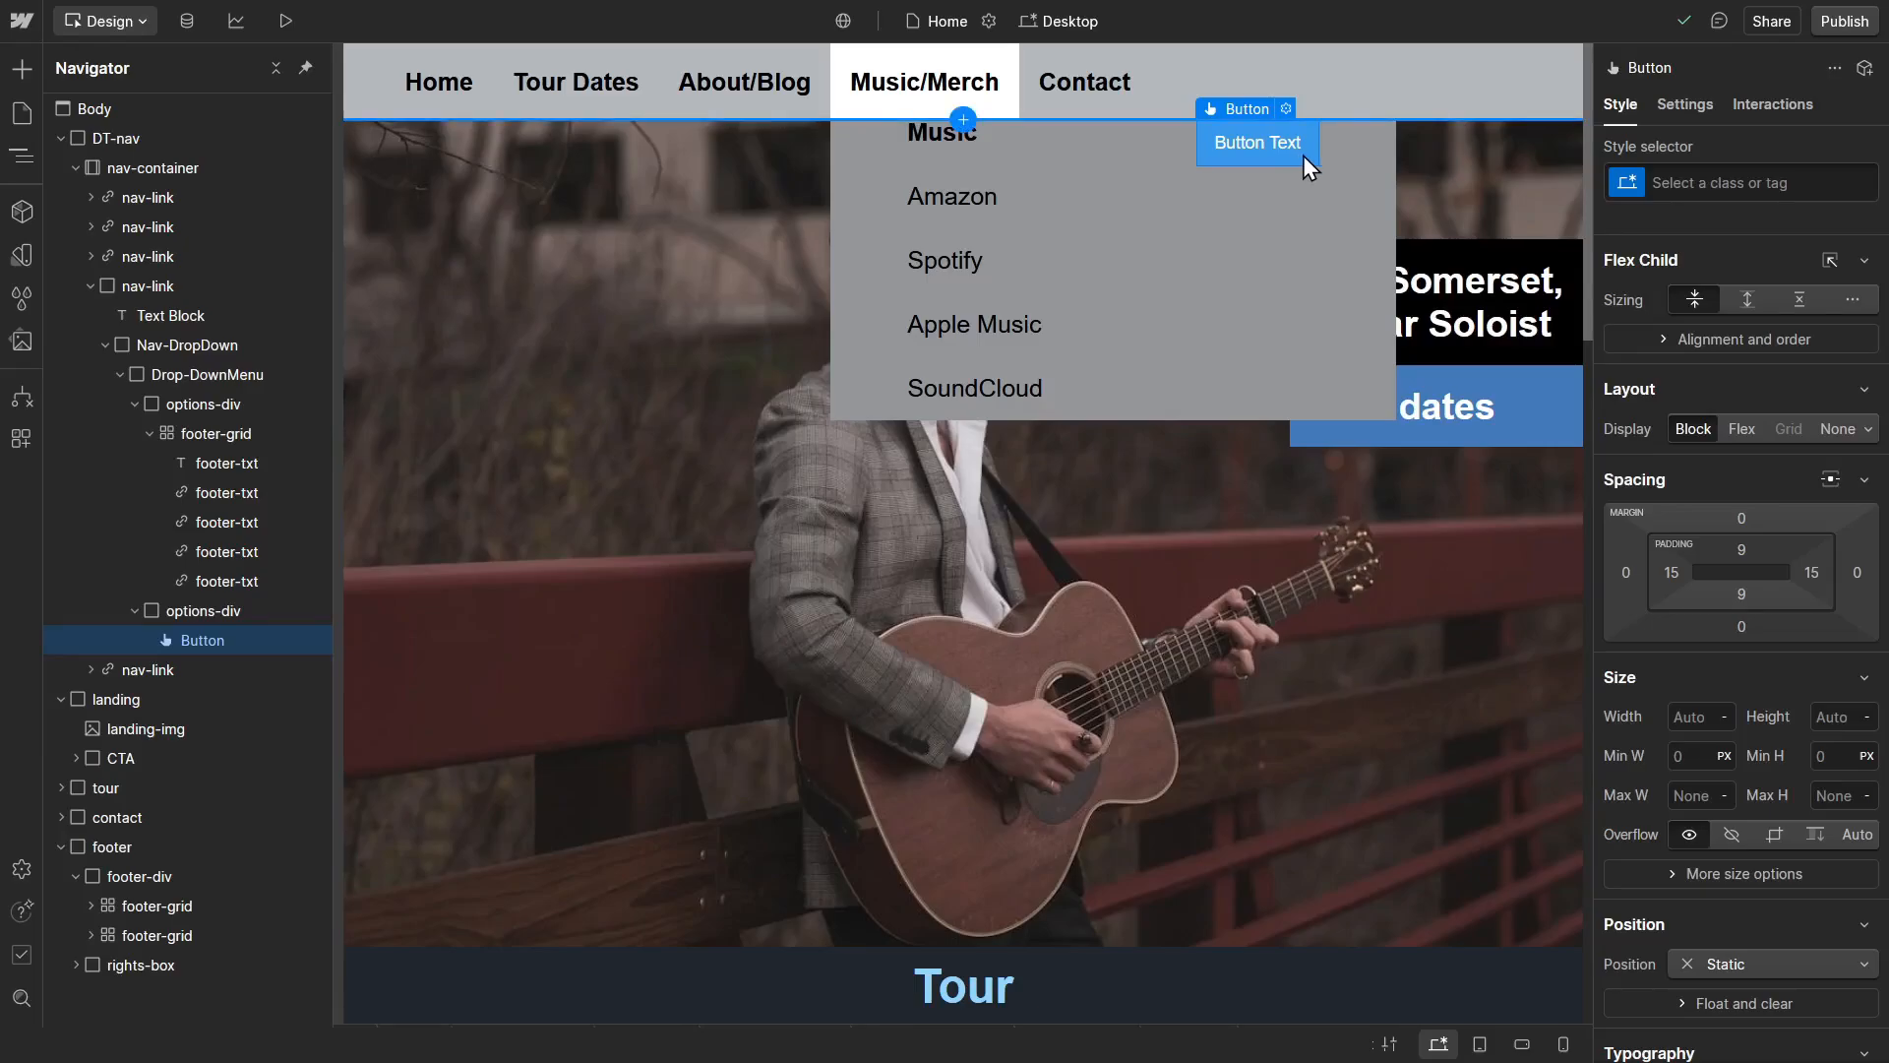
Step: Give the button a new class named shopping and set its background colour to the Black variable
left_click(1690, 180)
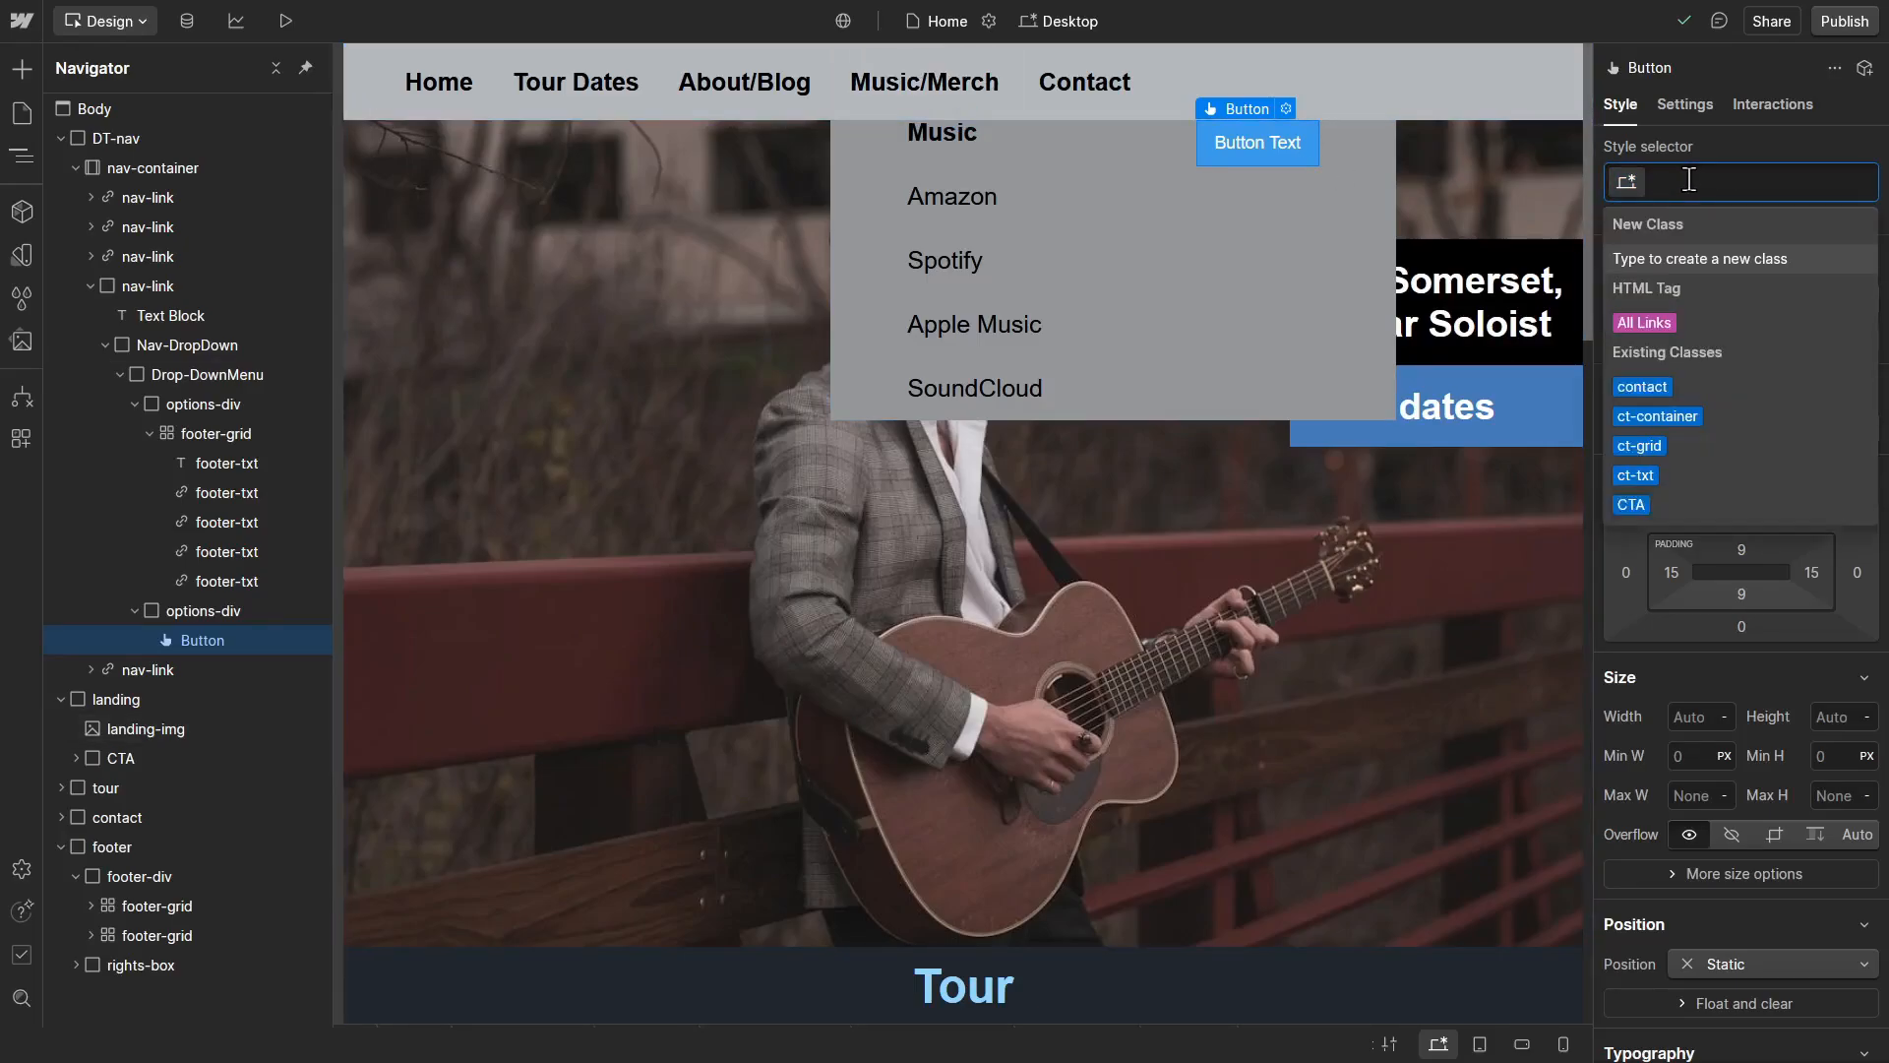
type("shopping")
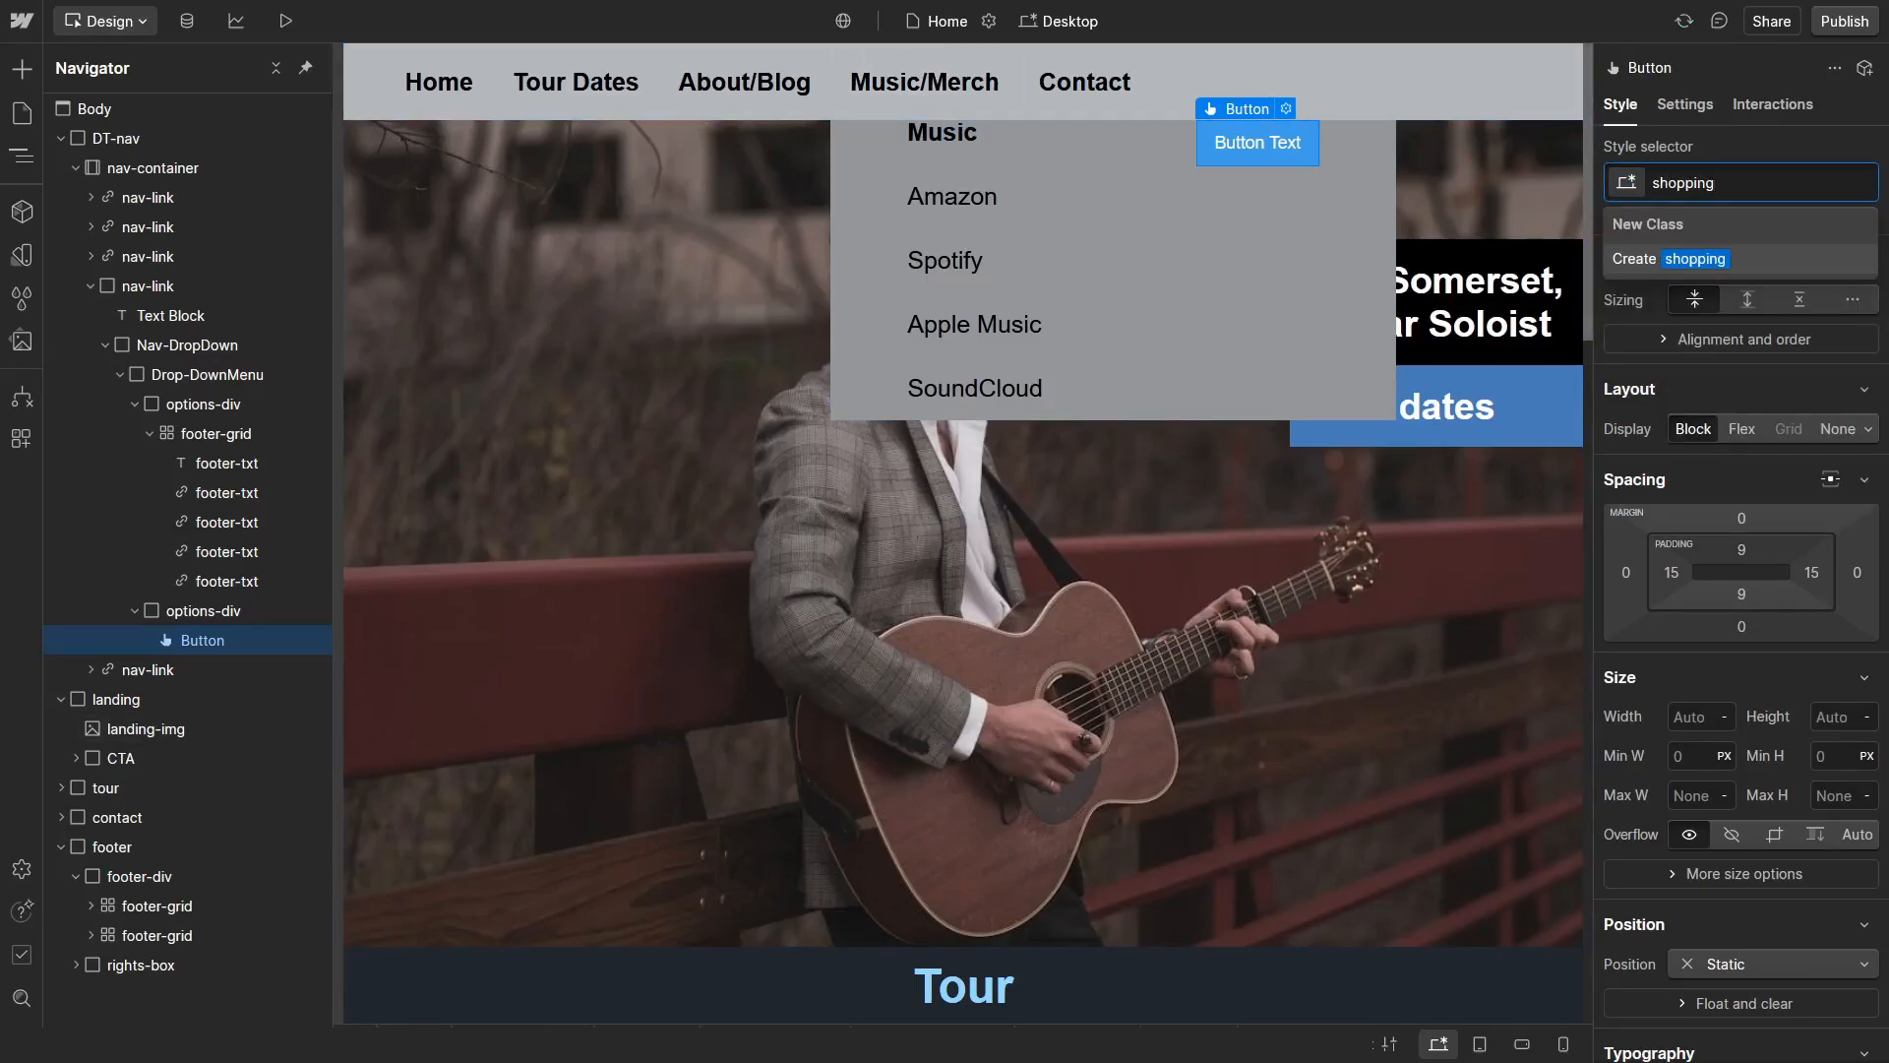
key("Return")
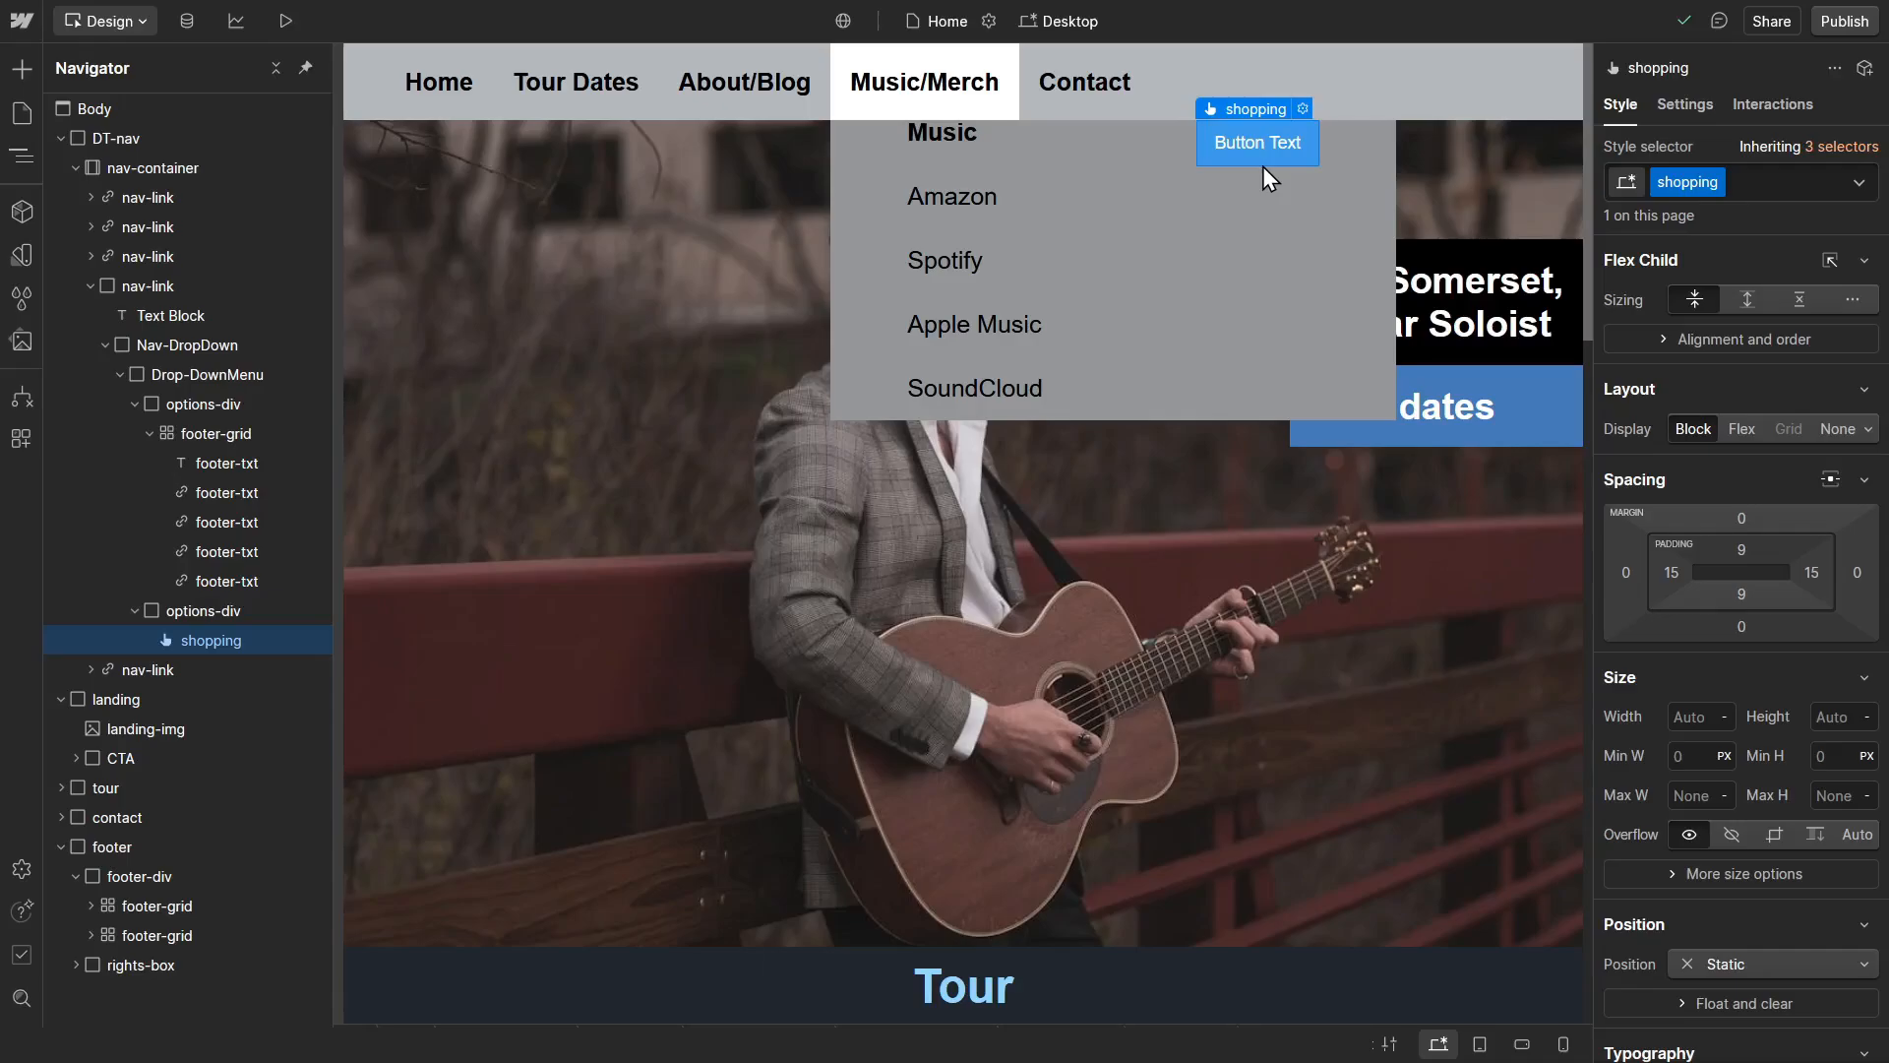
scroll(1743, 462, "down", 3)
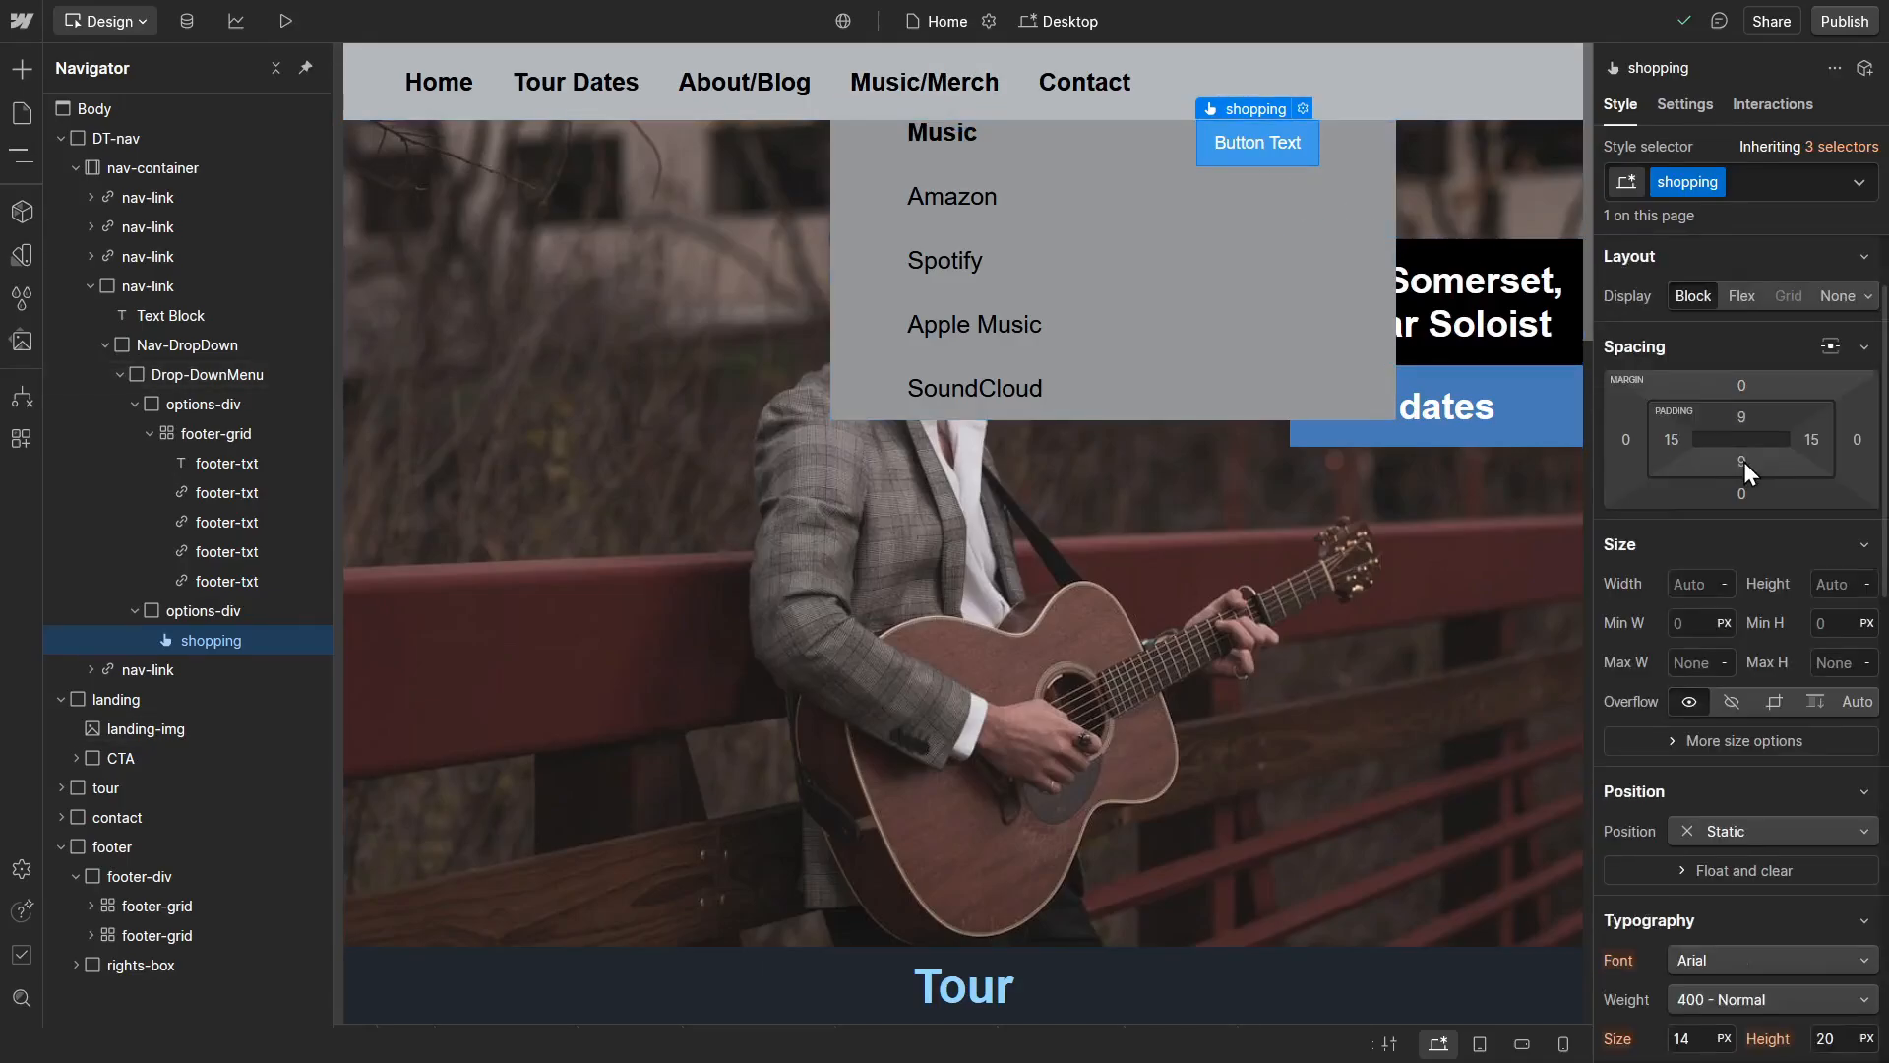
scroll(1741, 511, "down", 6)
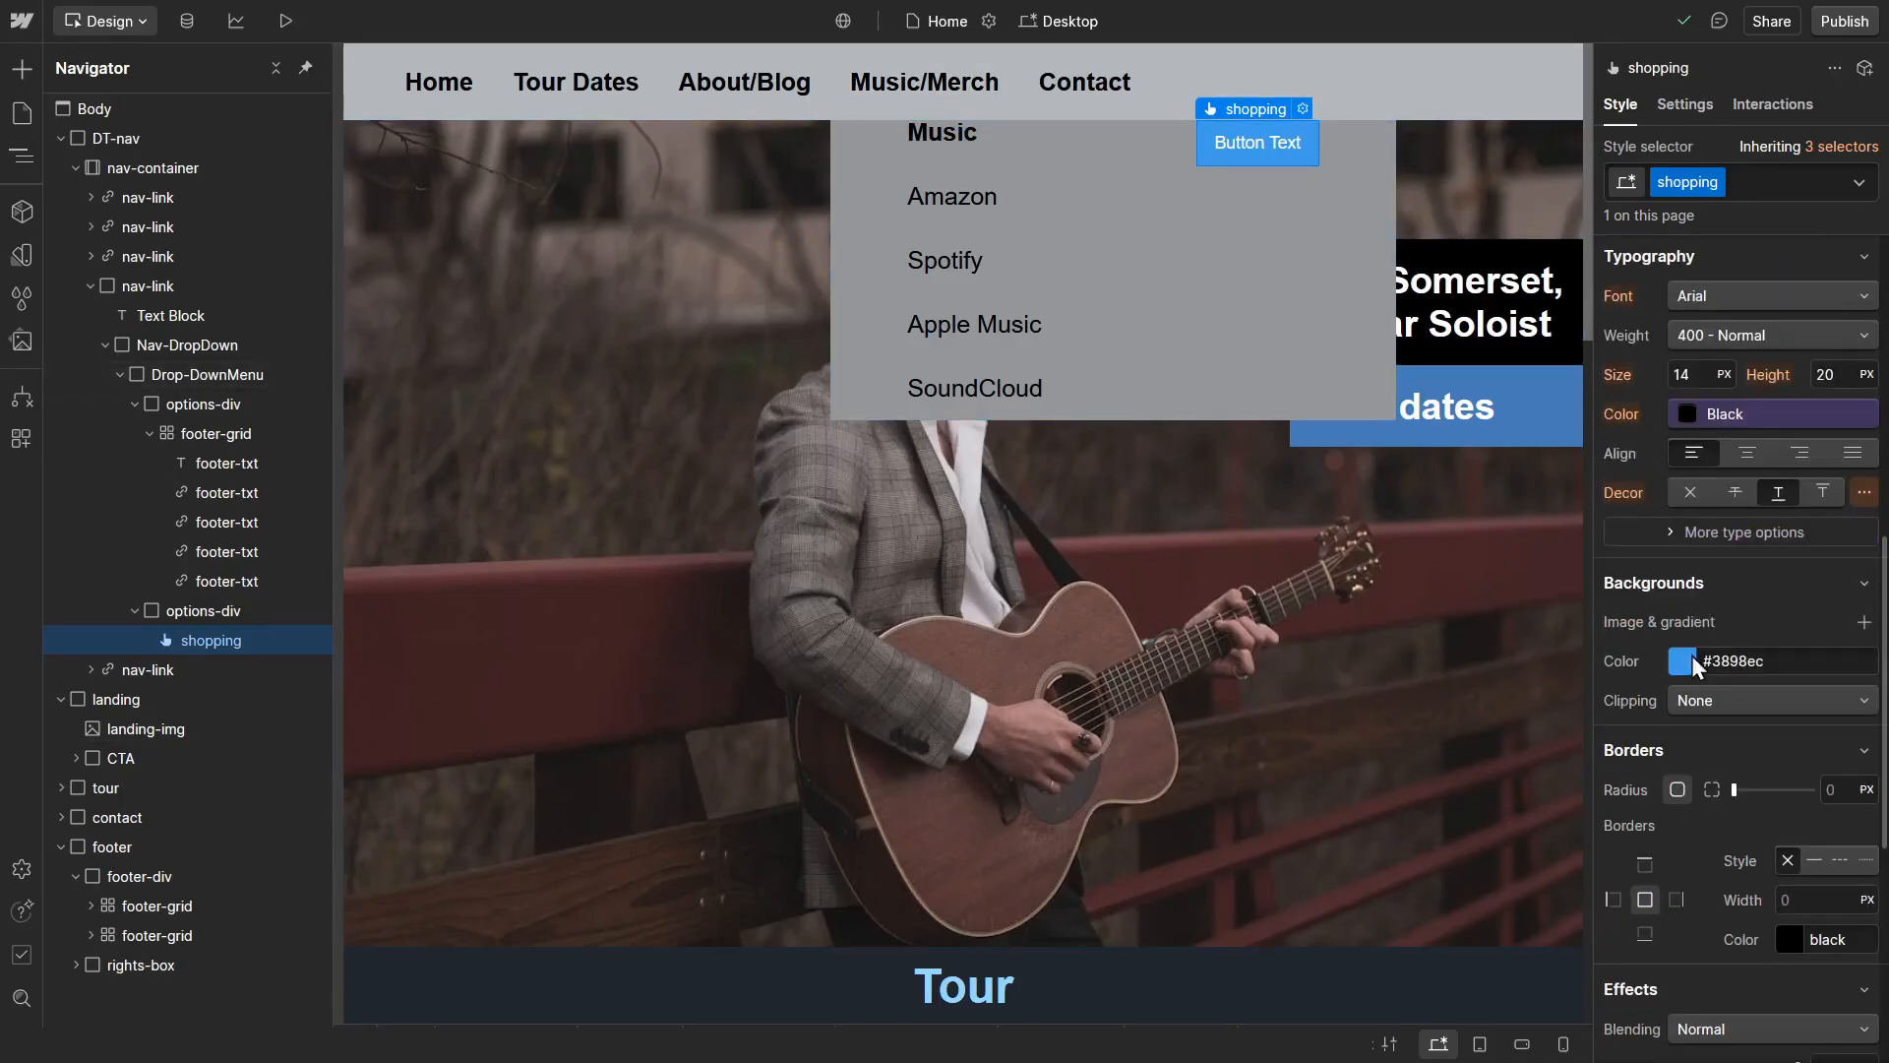
left_click(1673, 655)
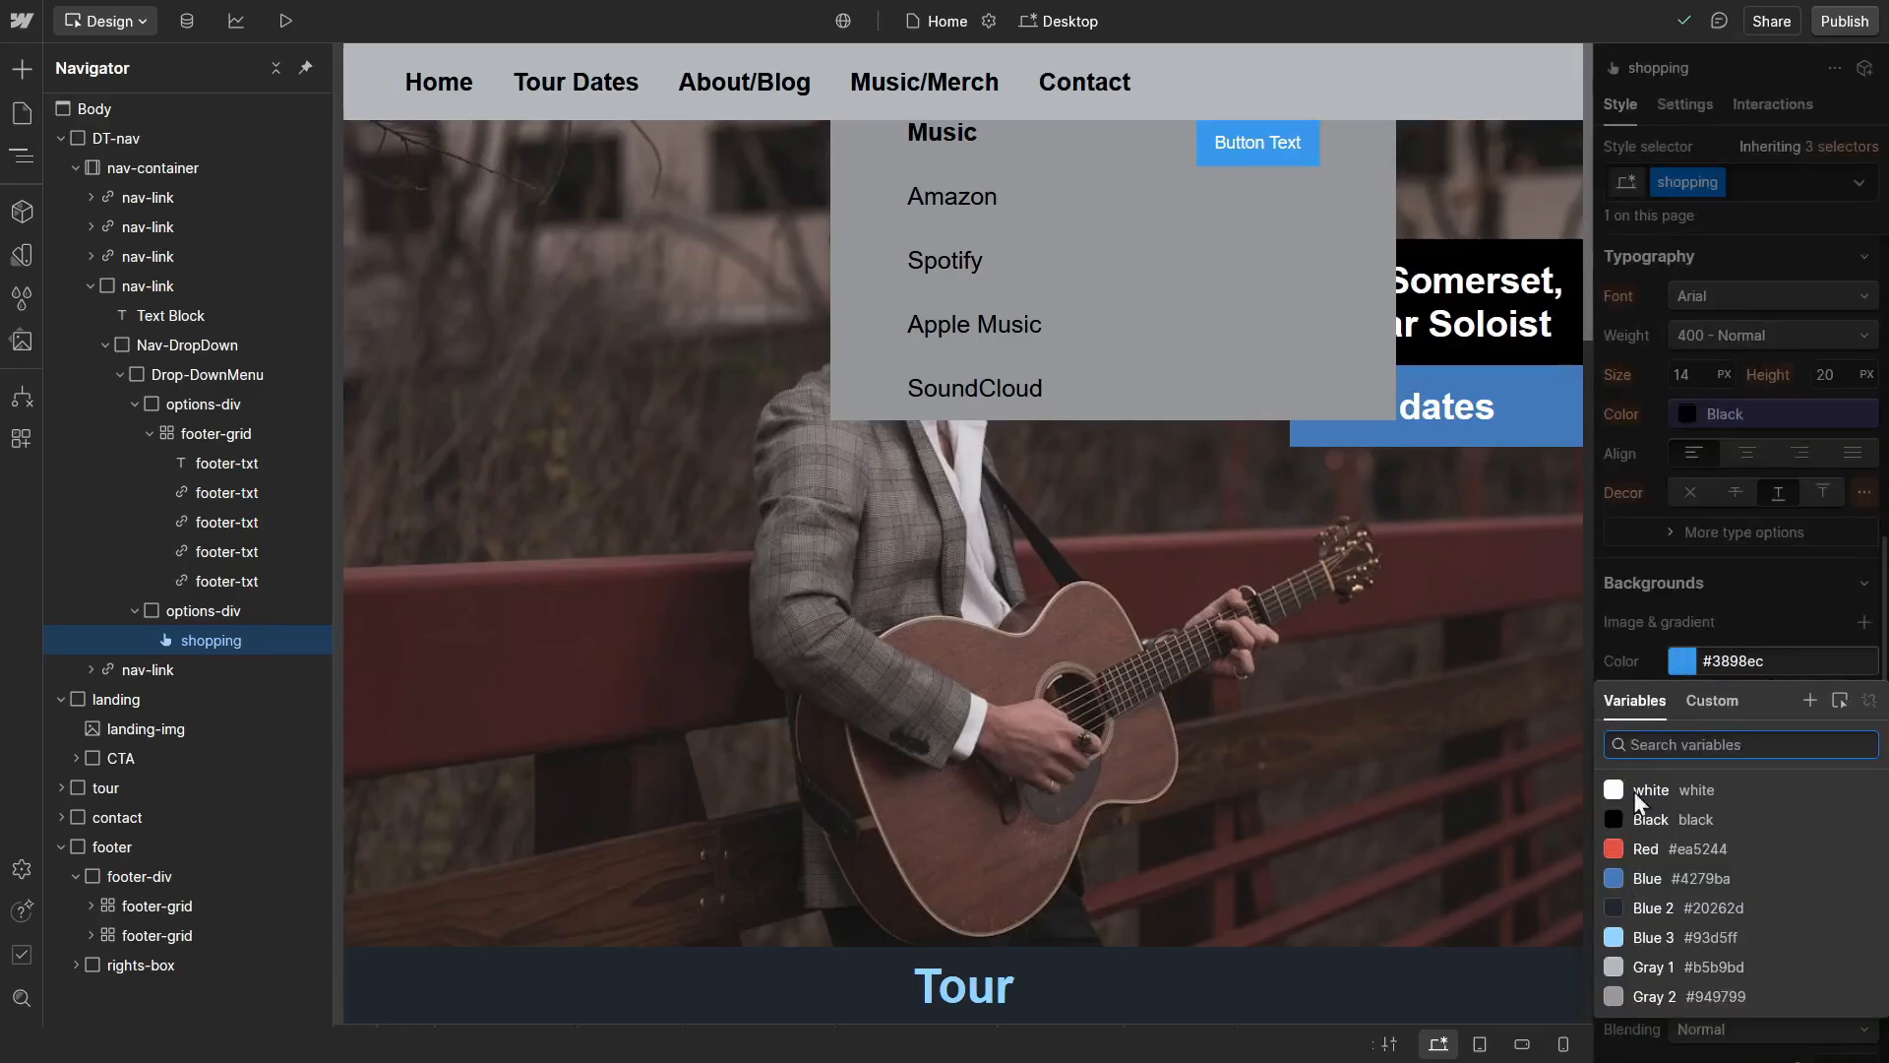
left_click(1633, 826)
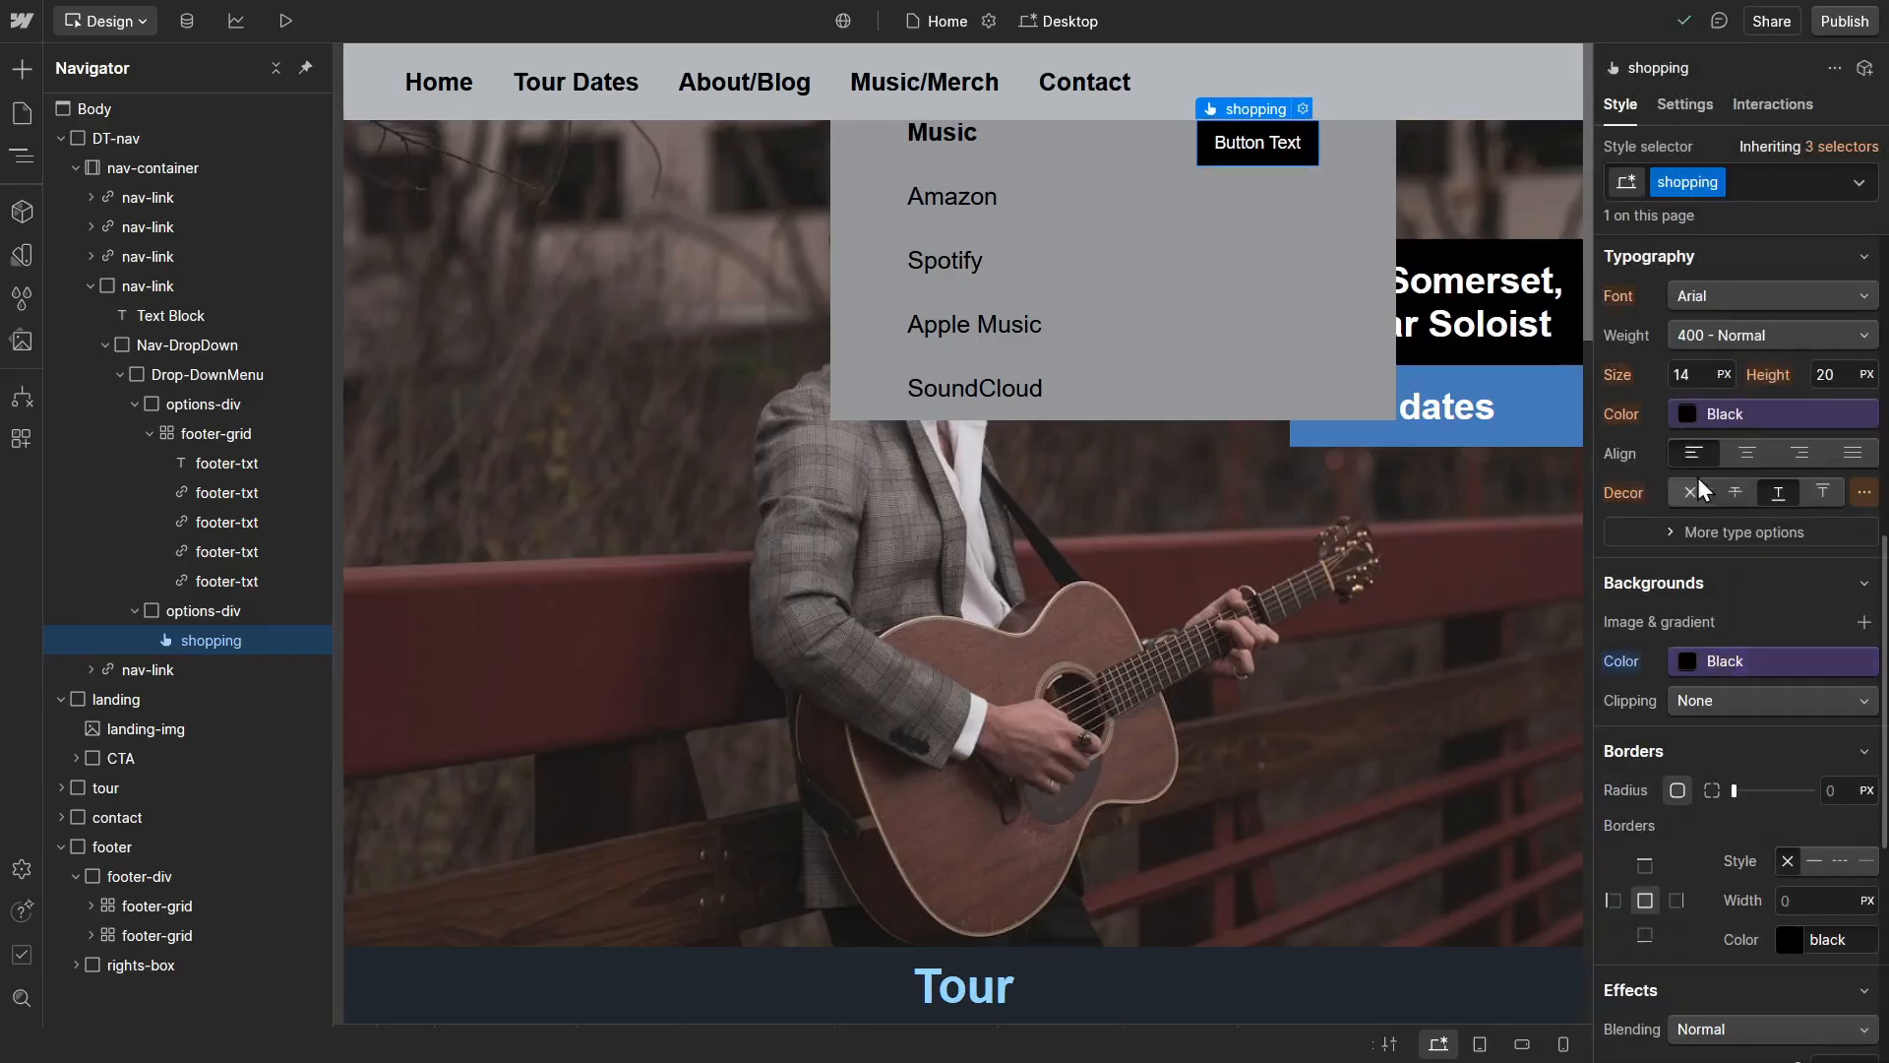
Step: Set the shopping button's font size to 20 px and its weight to 700 - Bold
left_click(1697, 372)
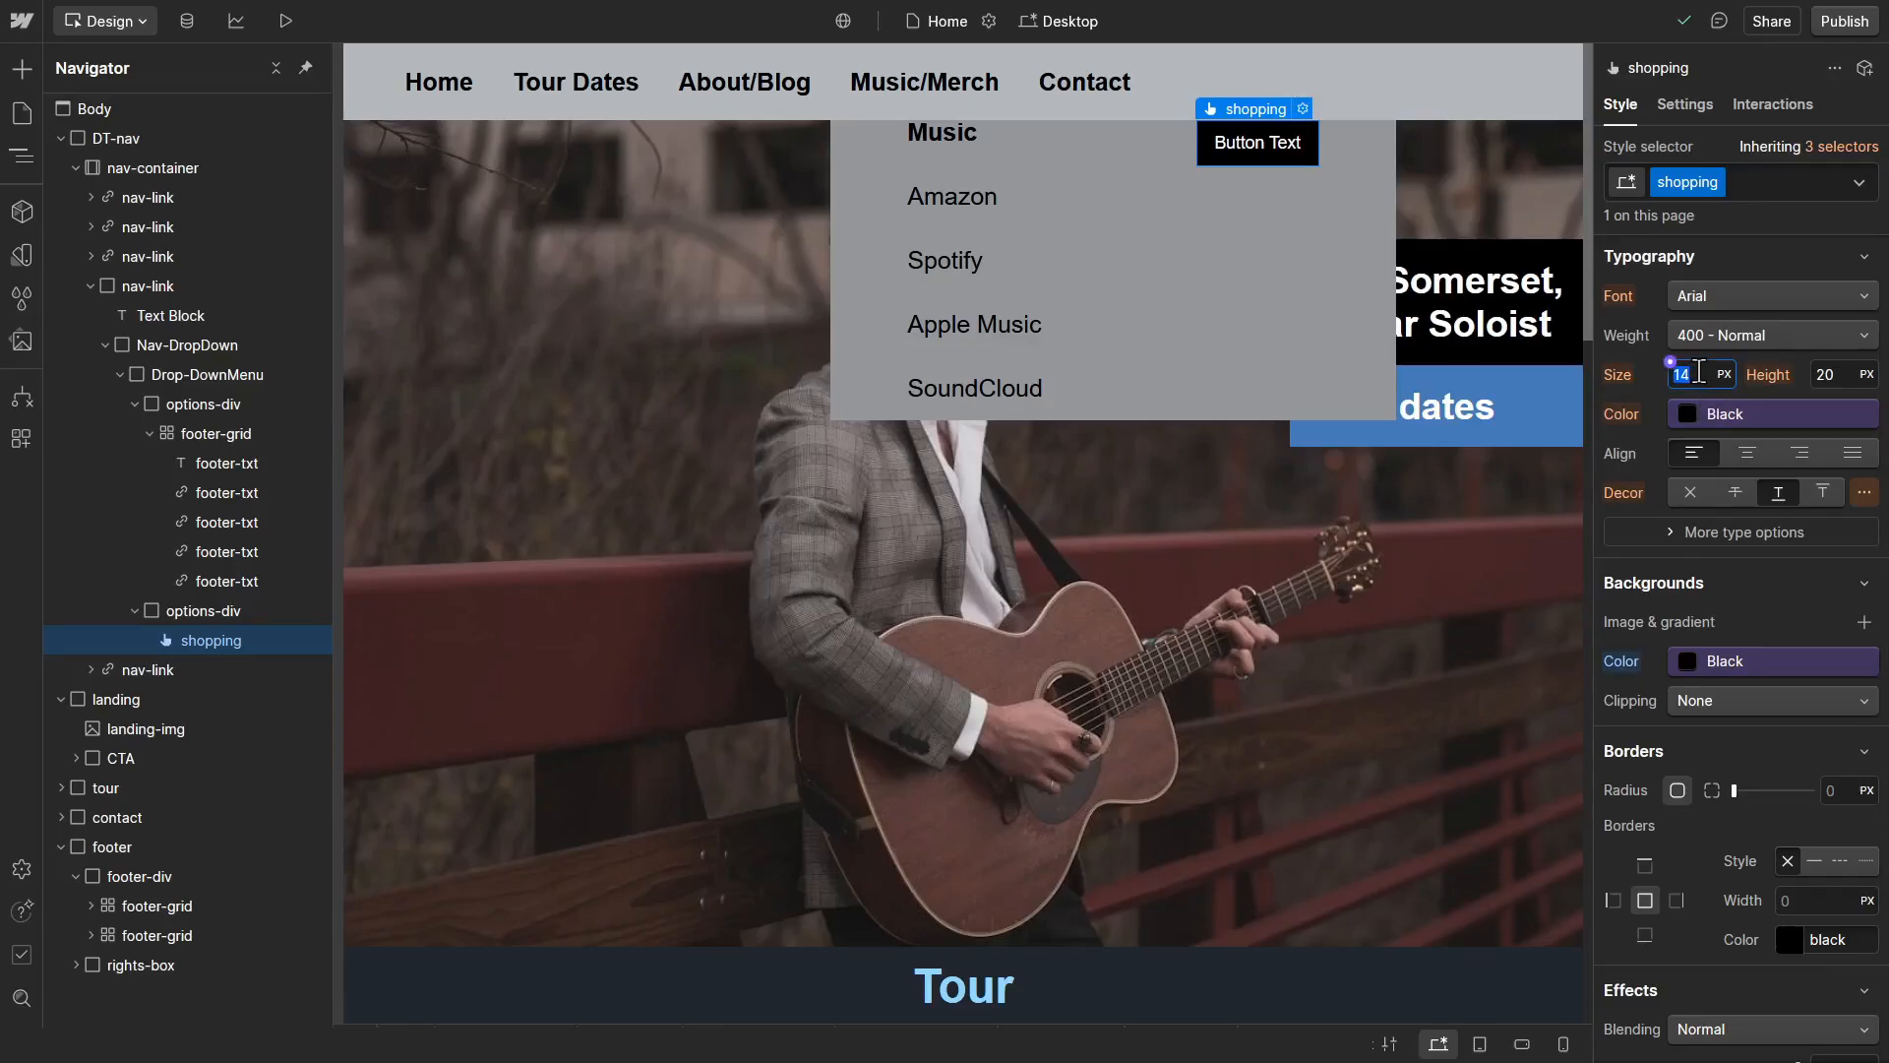
type("20")
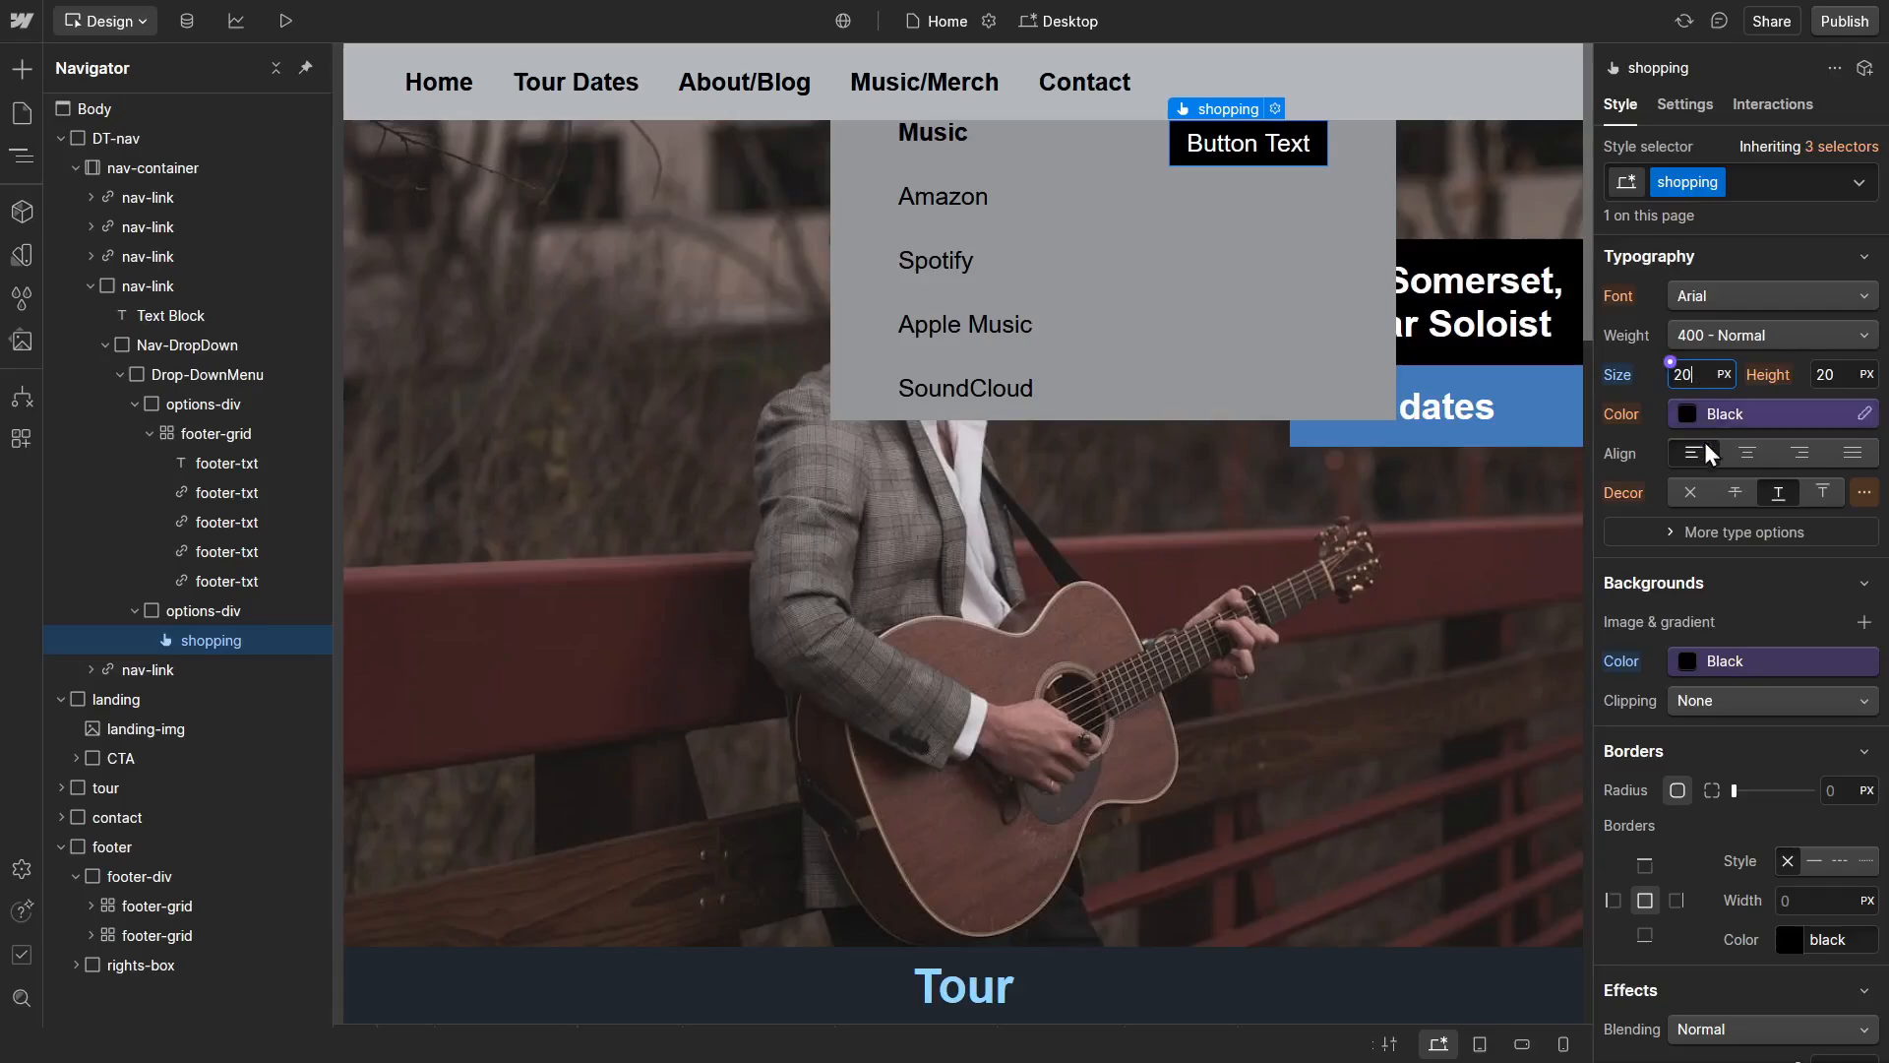
left_click(1744, 339)
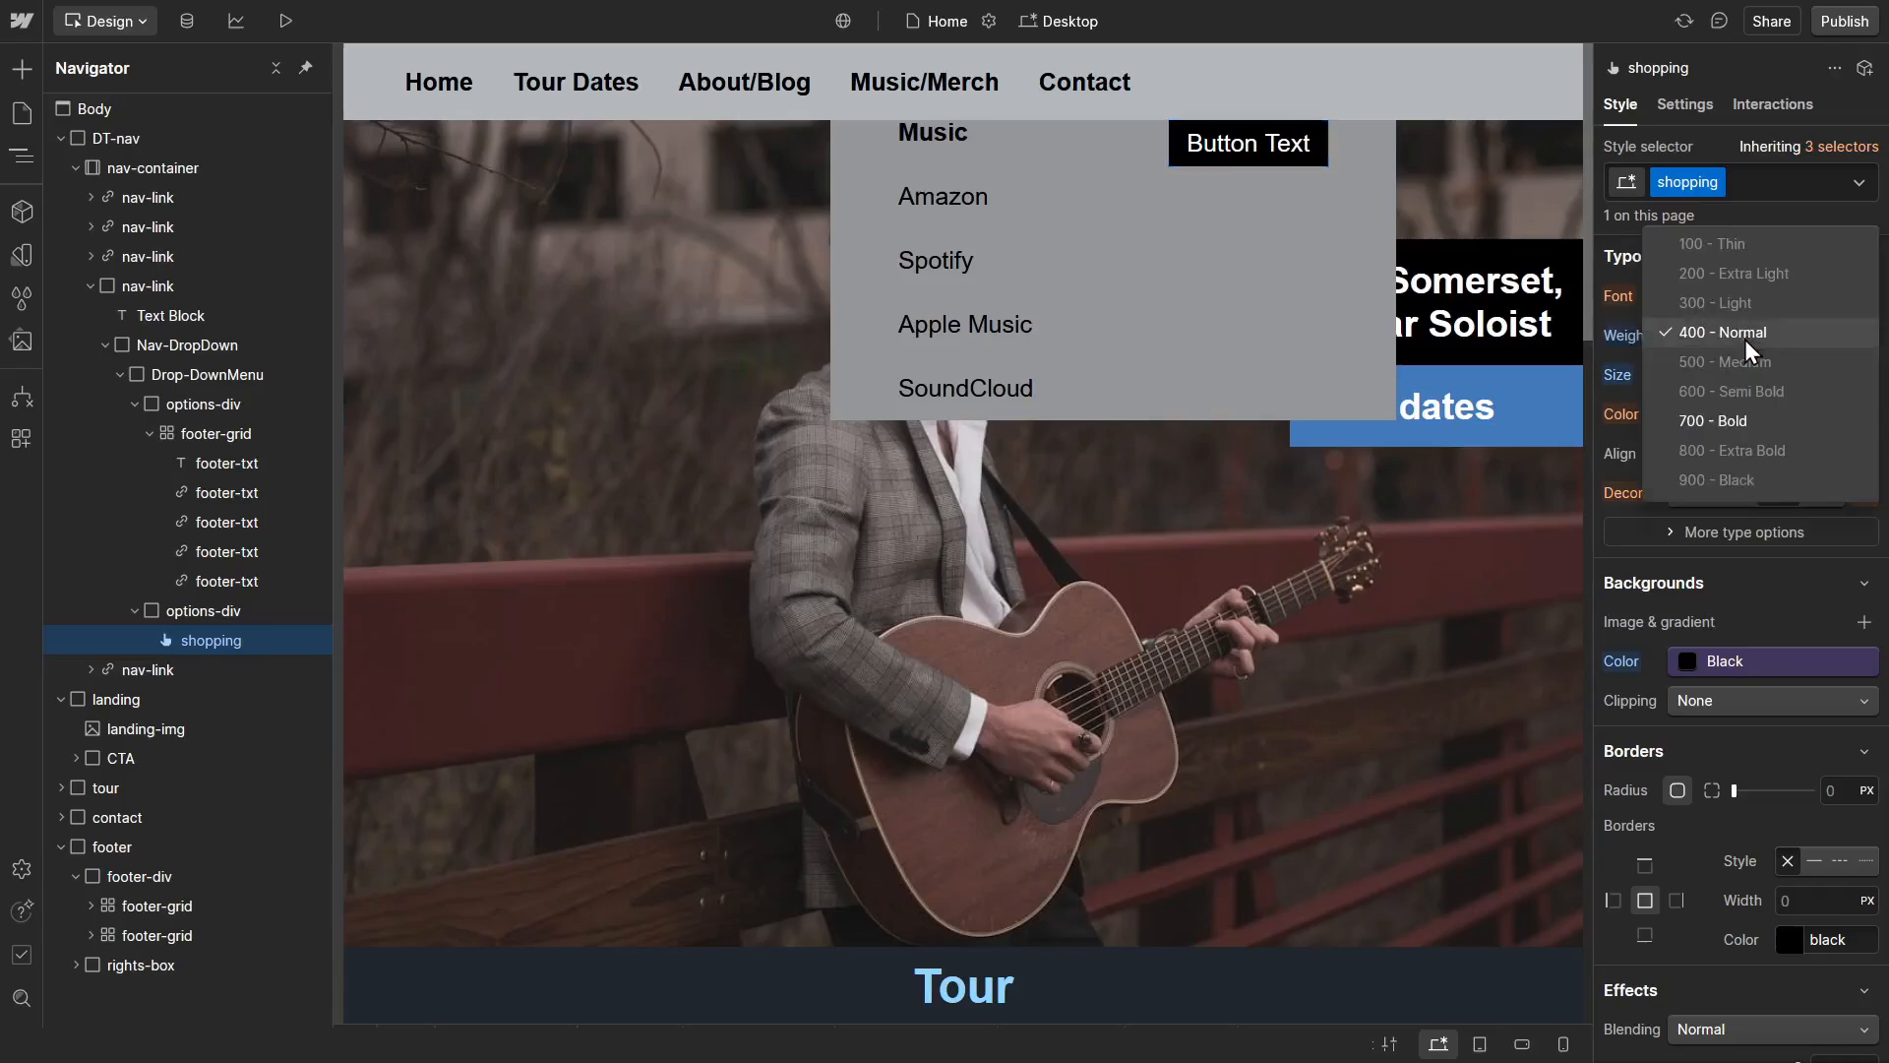
left_click(1725, 423)
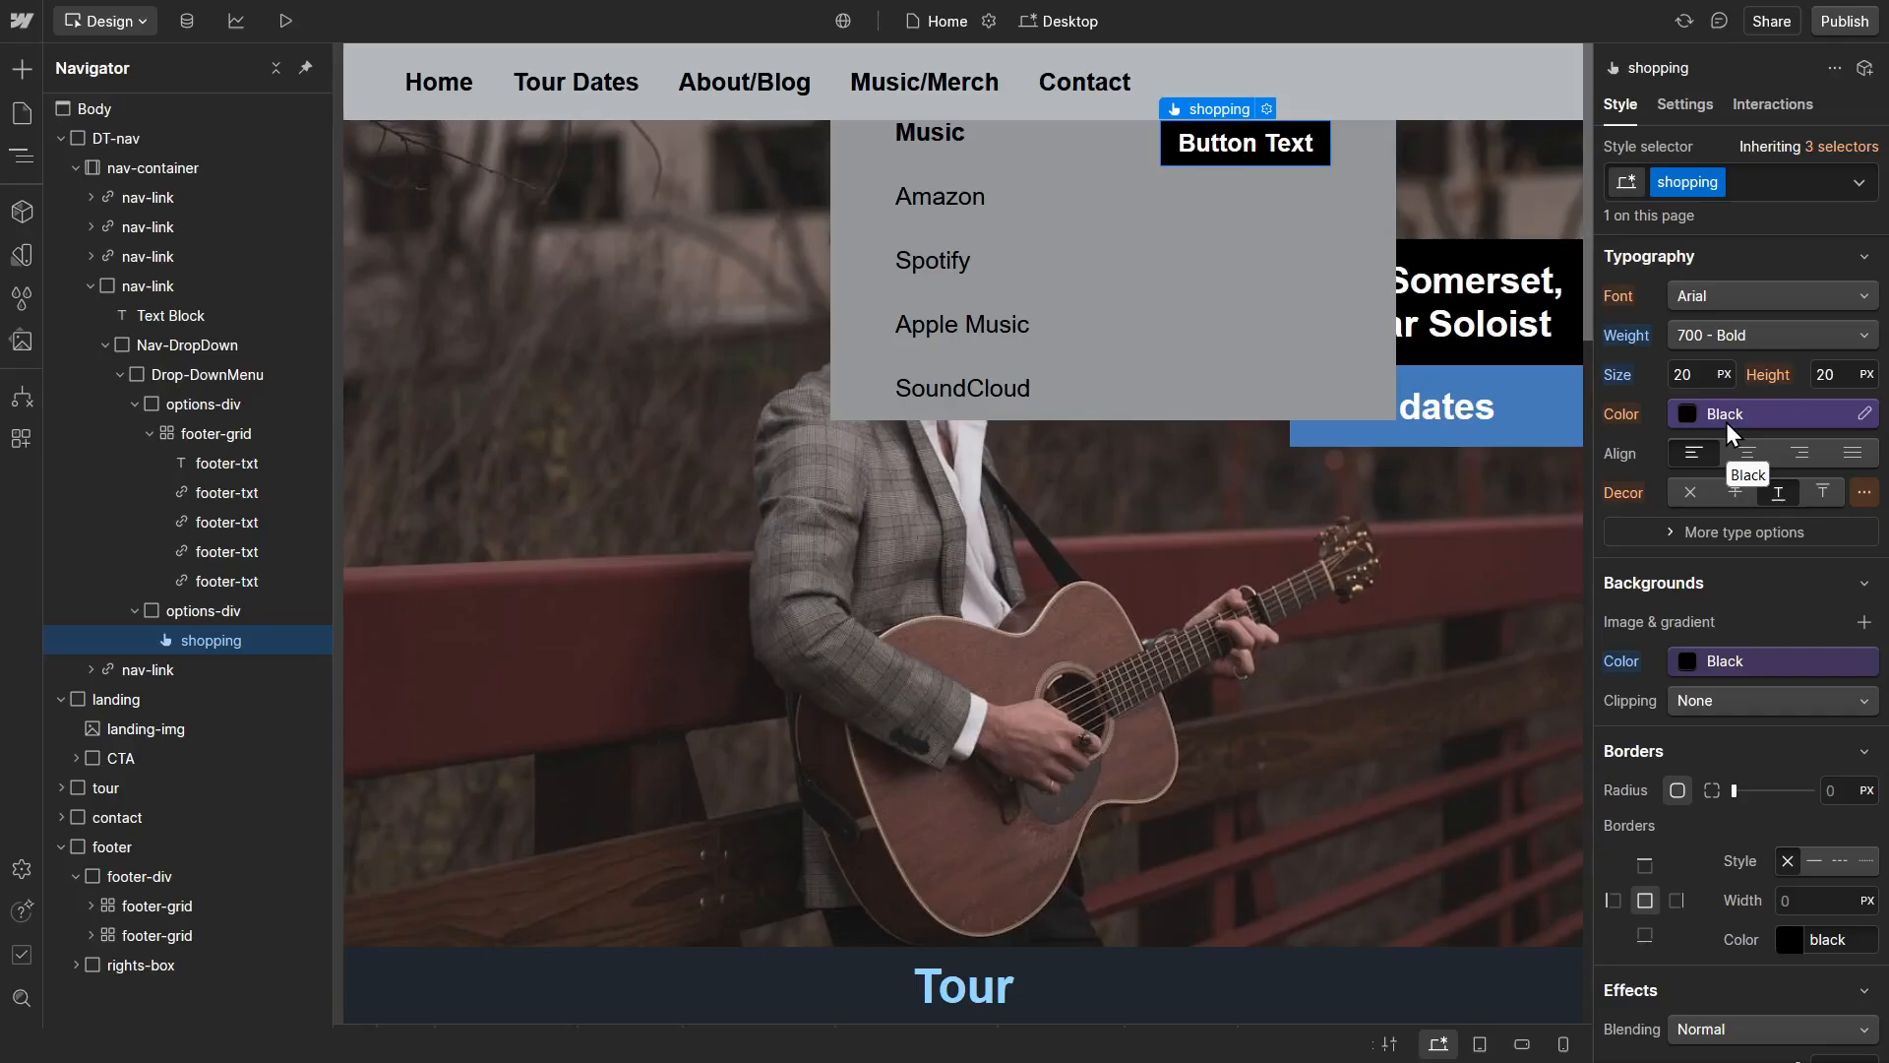
Step: Replace the shopping button's placeholder text with Merch Store
double_click(1290, 146)
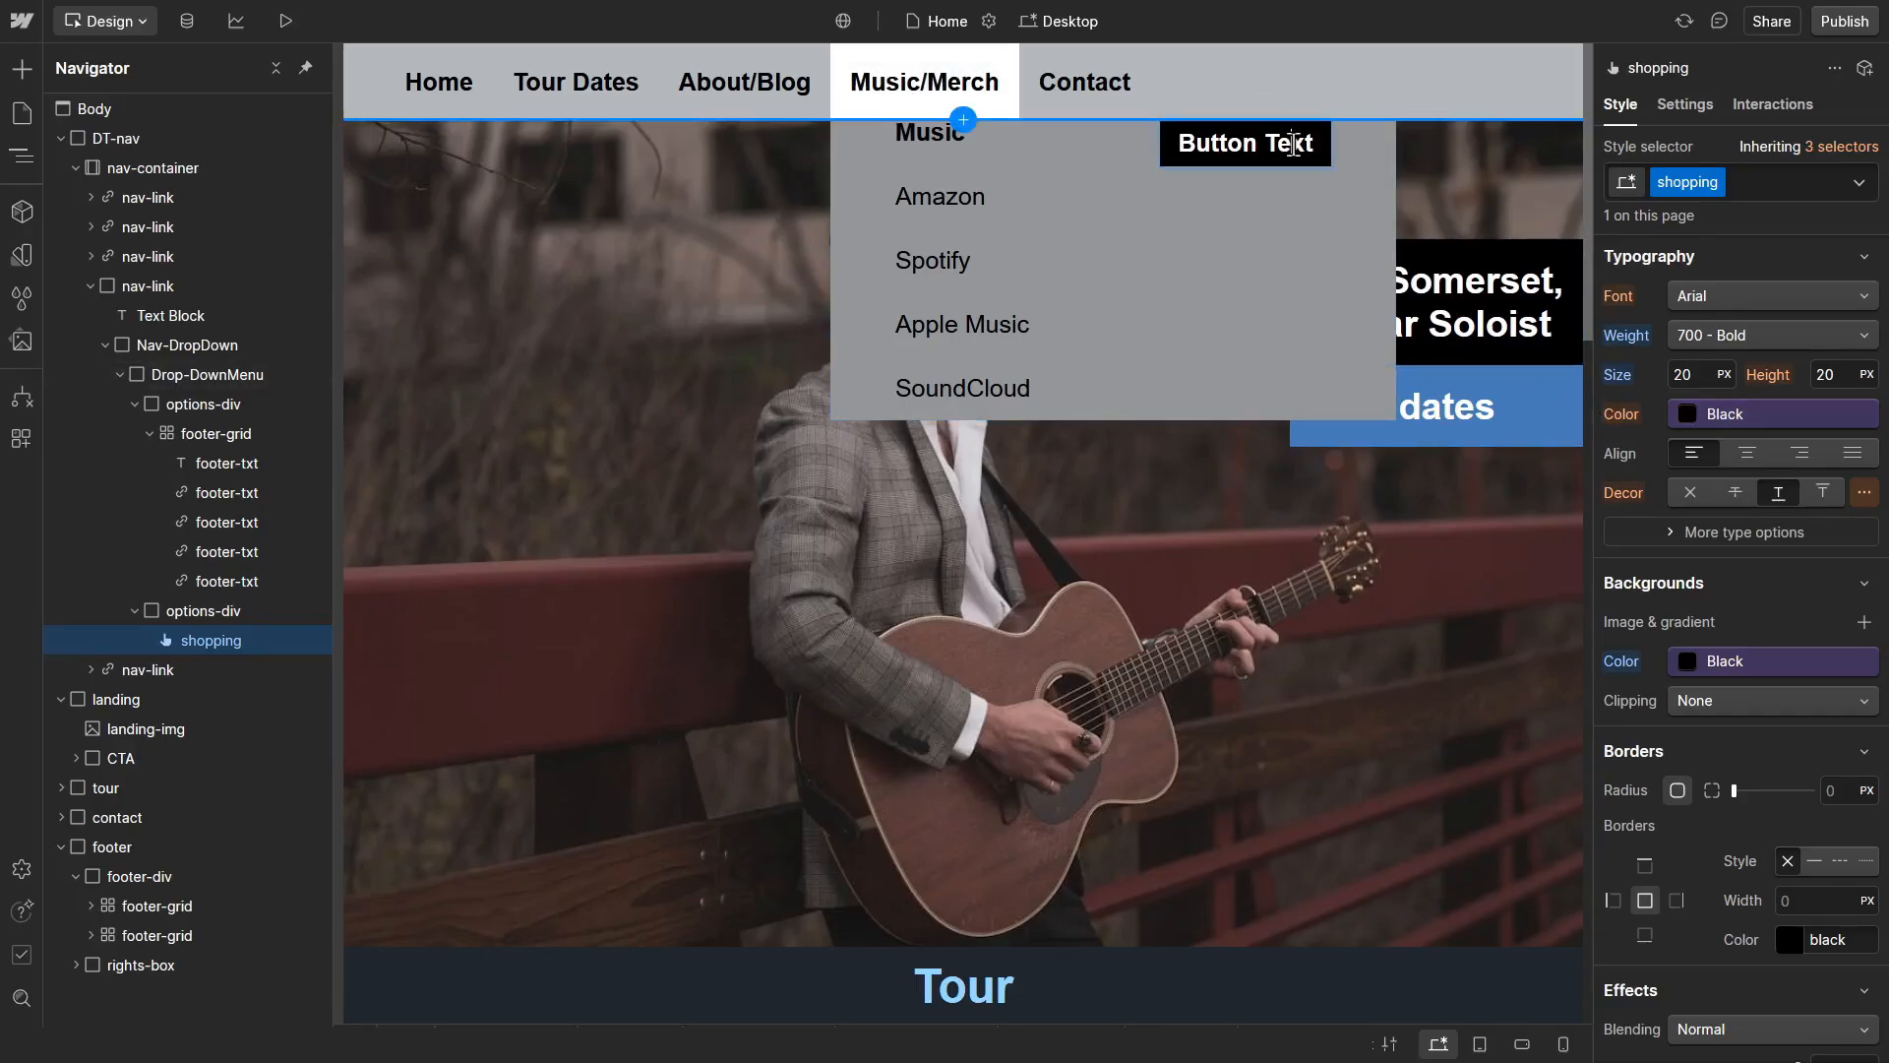
triple_click(1293, 144)
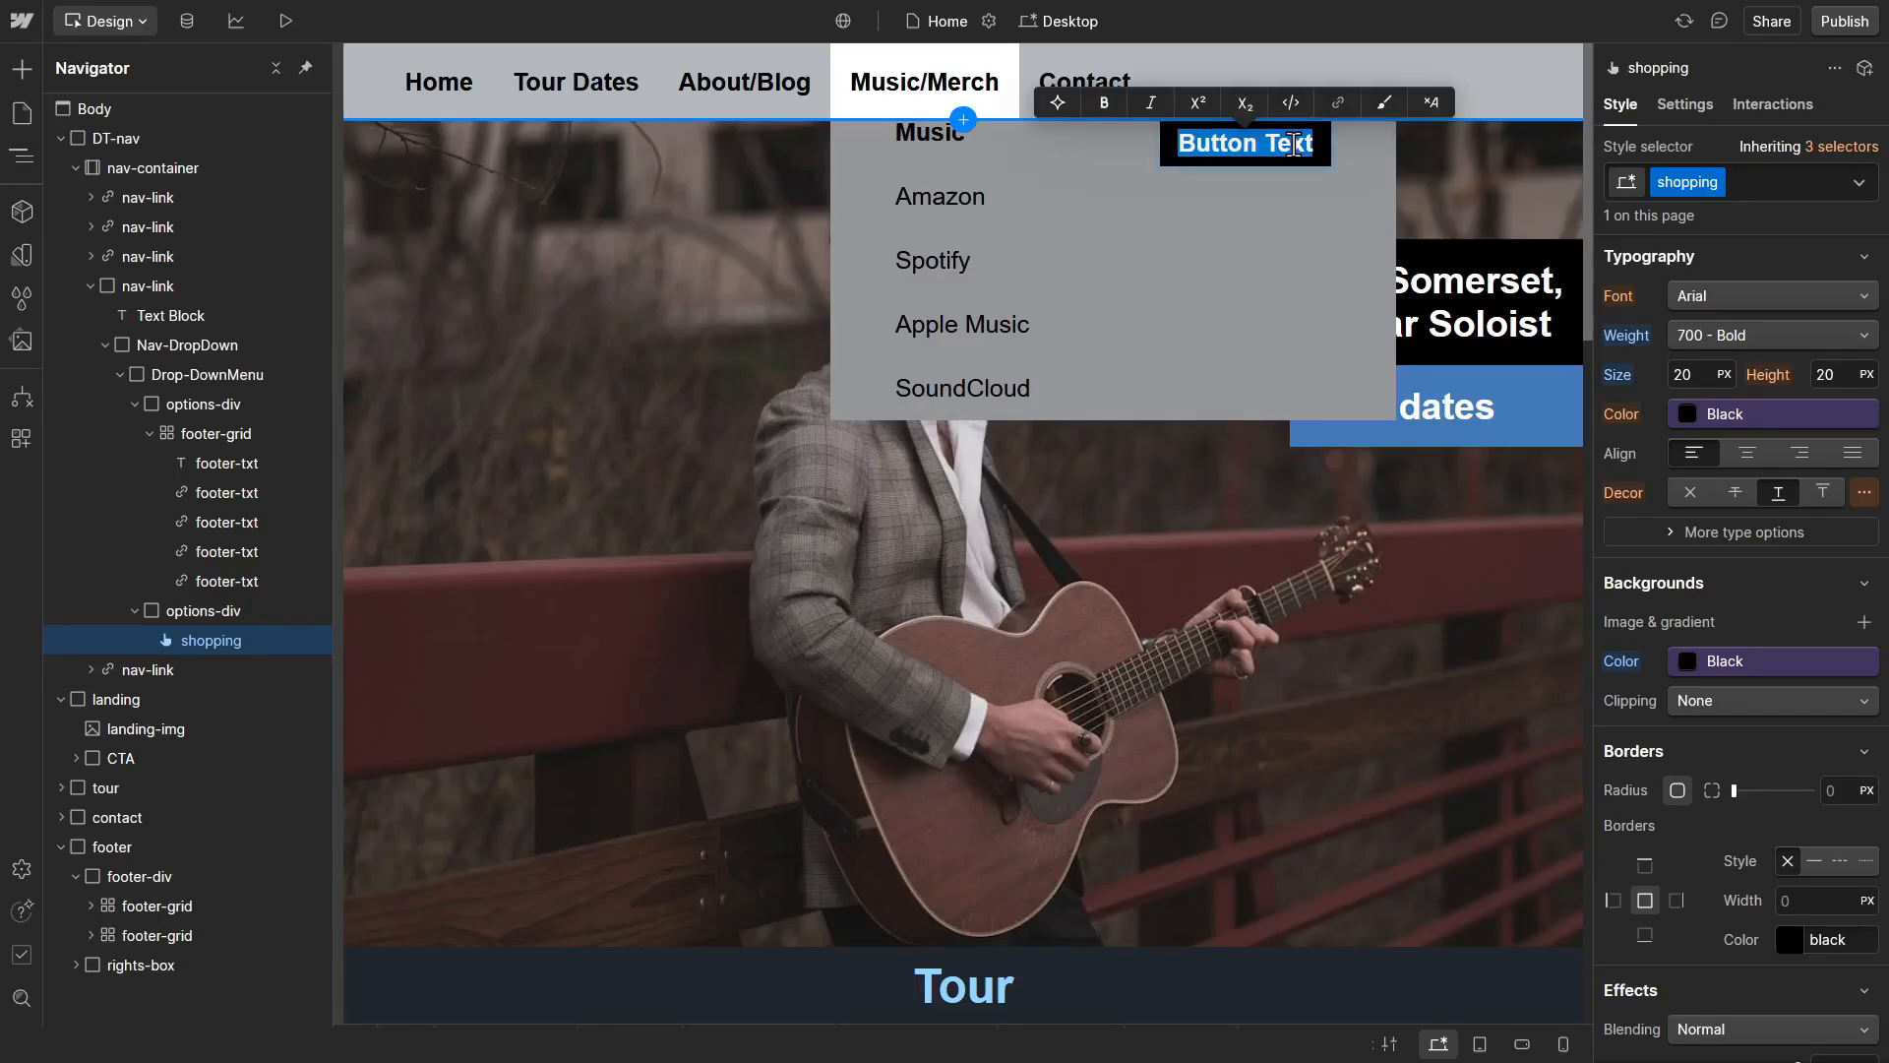
type("Merch S")
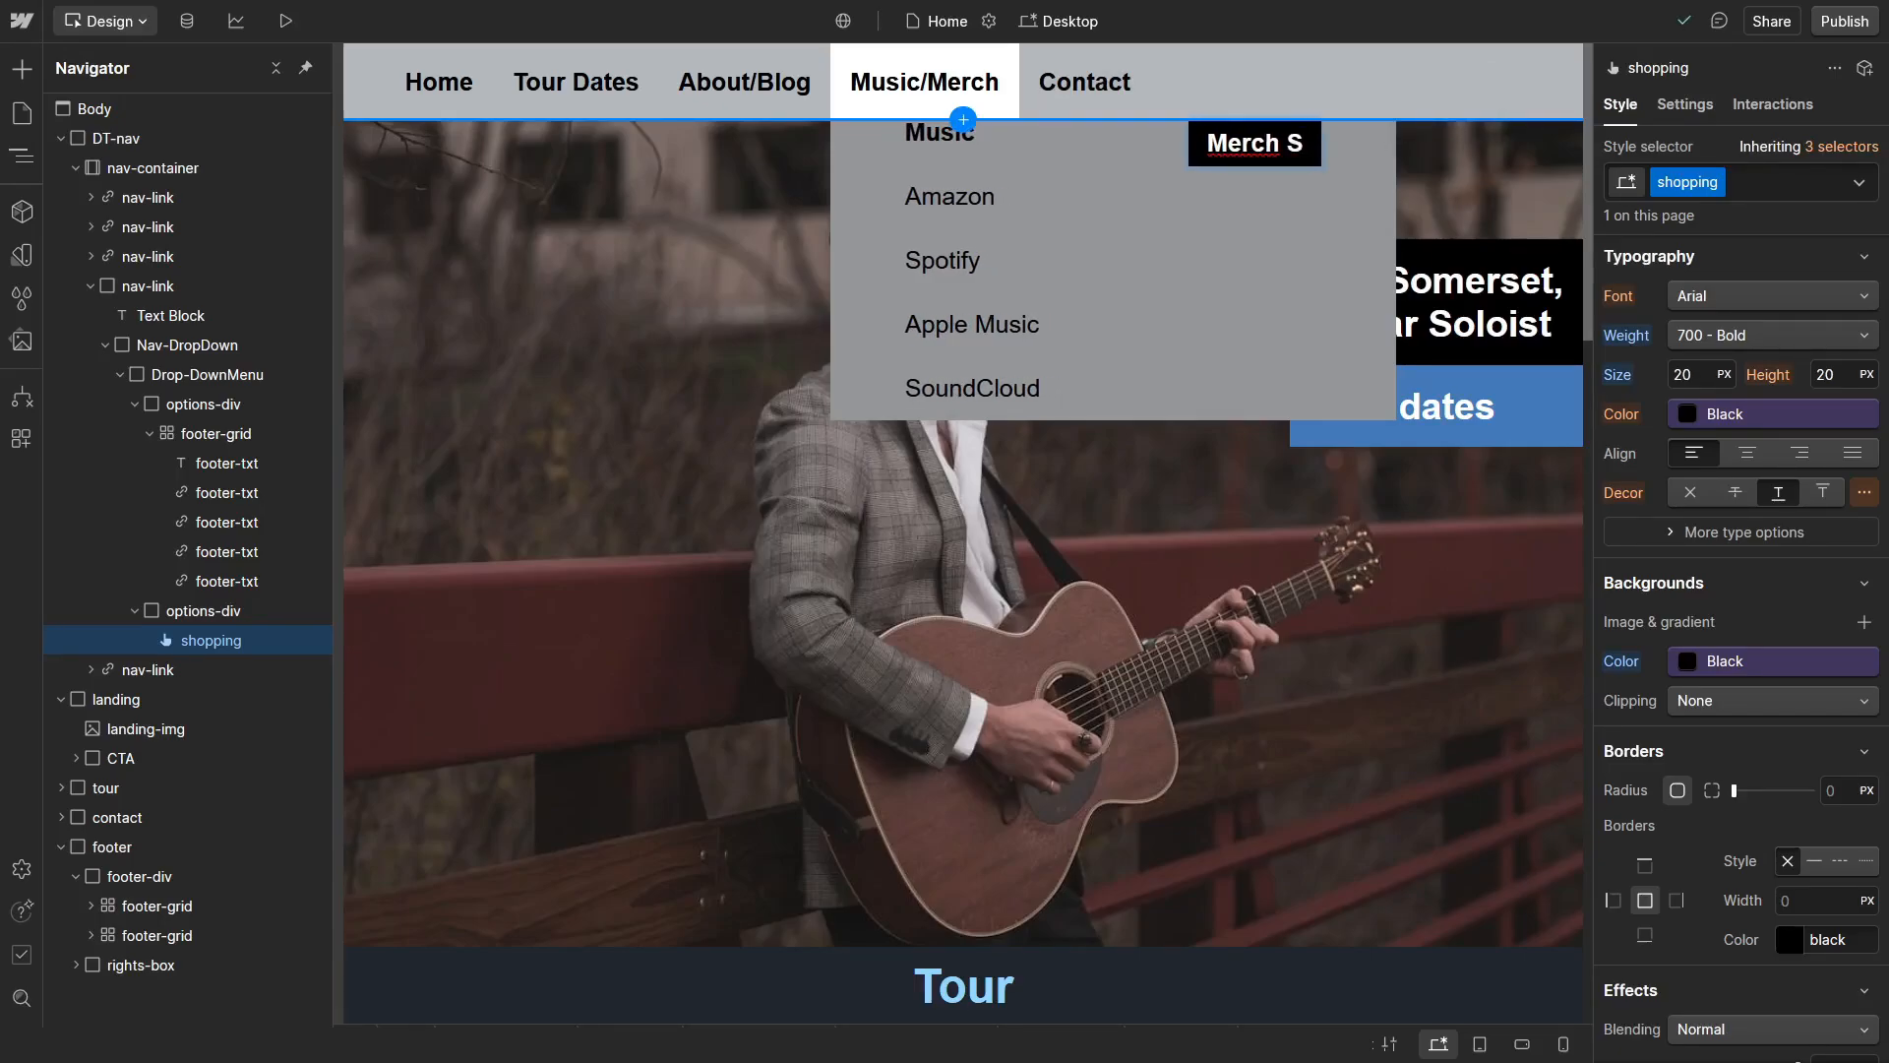
type("tore")
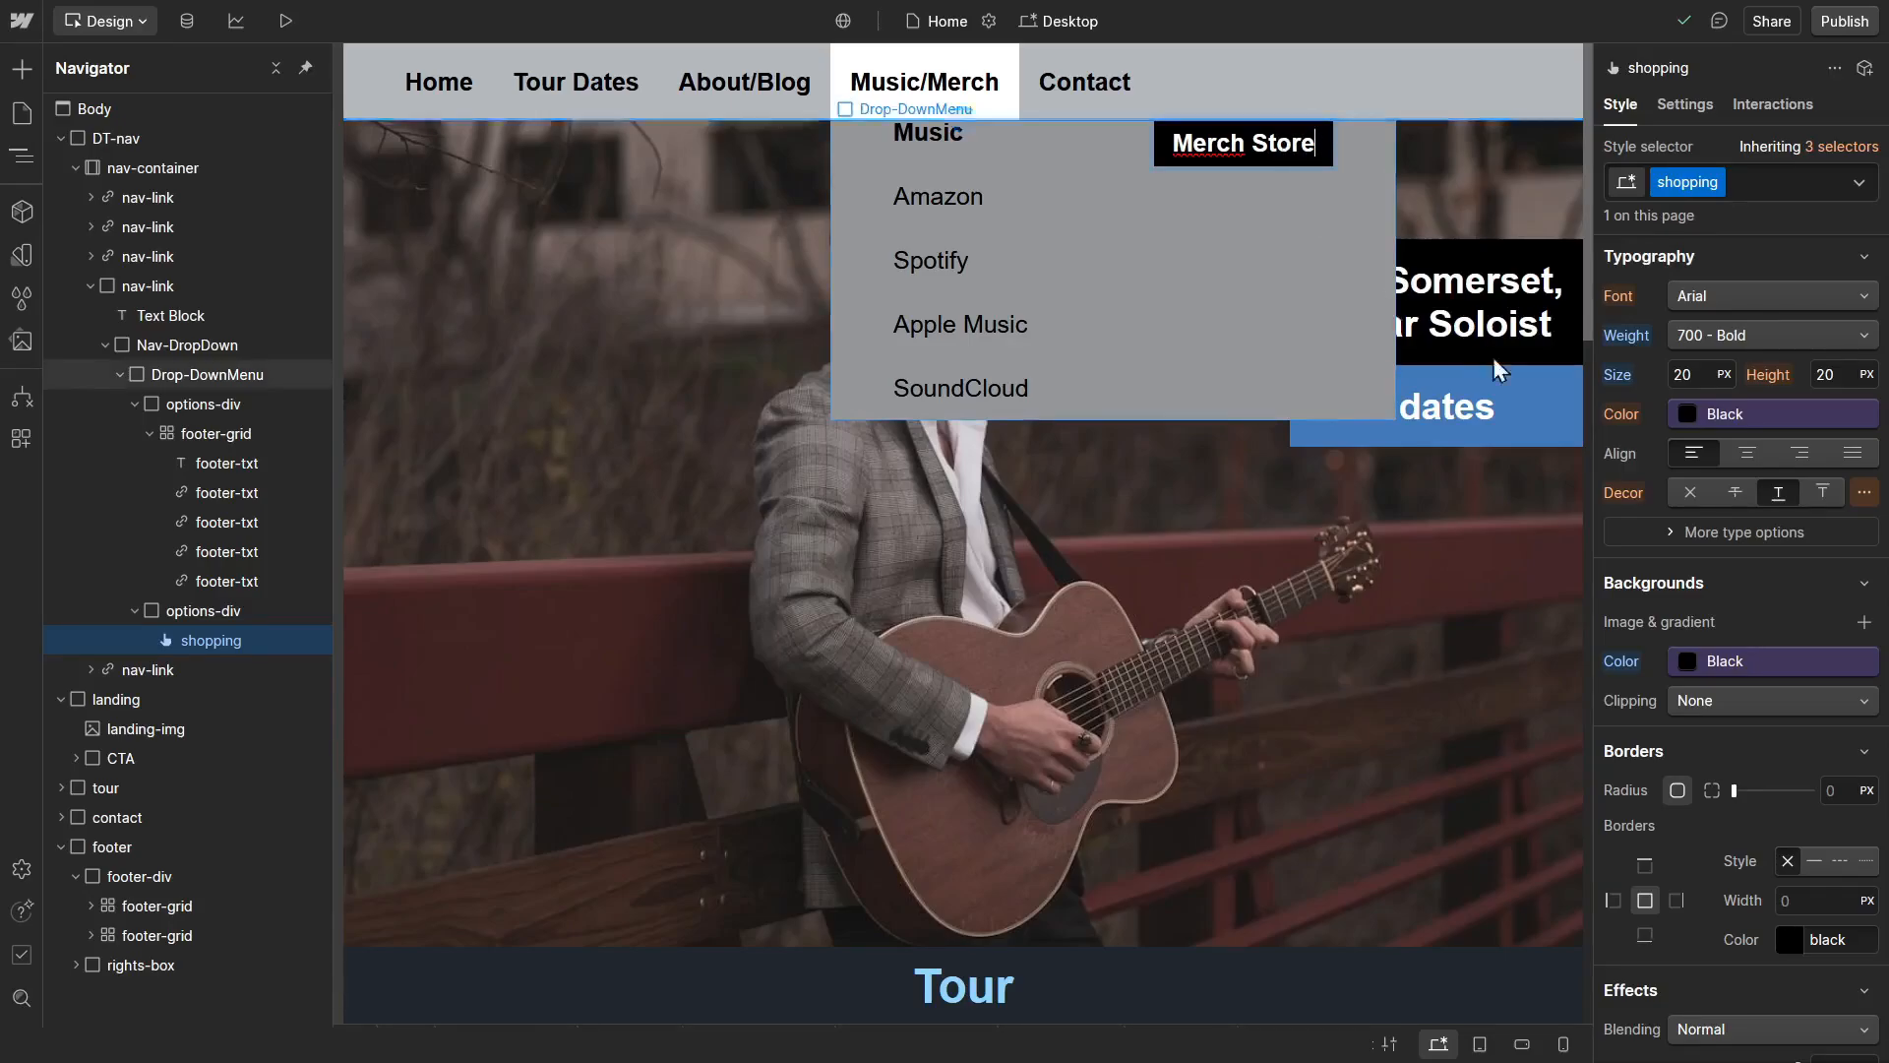
Step: Round the Merch Store button's corners with a border radius of 10 px
scroll(1661, 545, "down", 4)
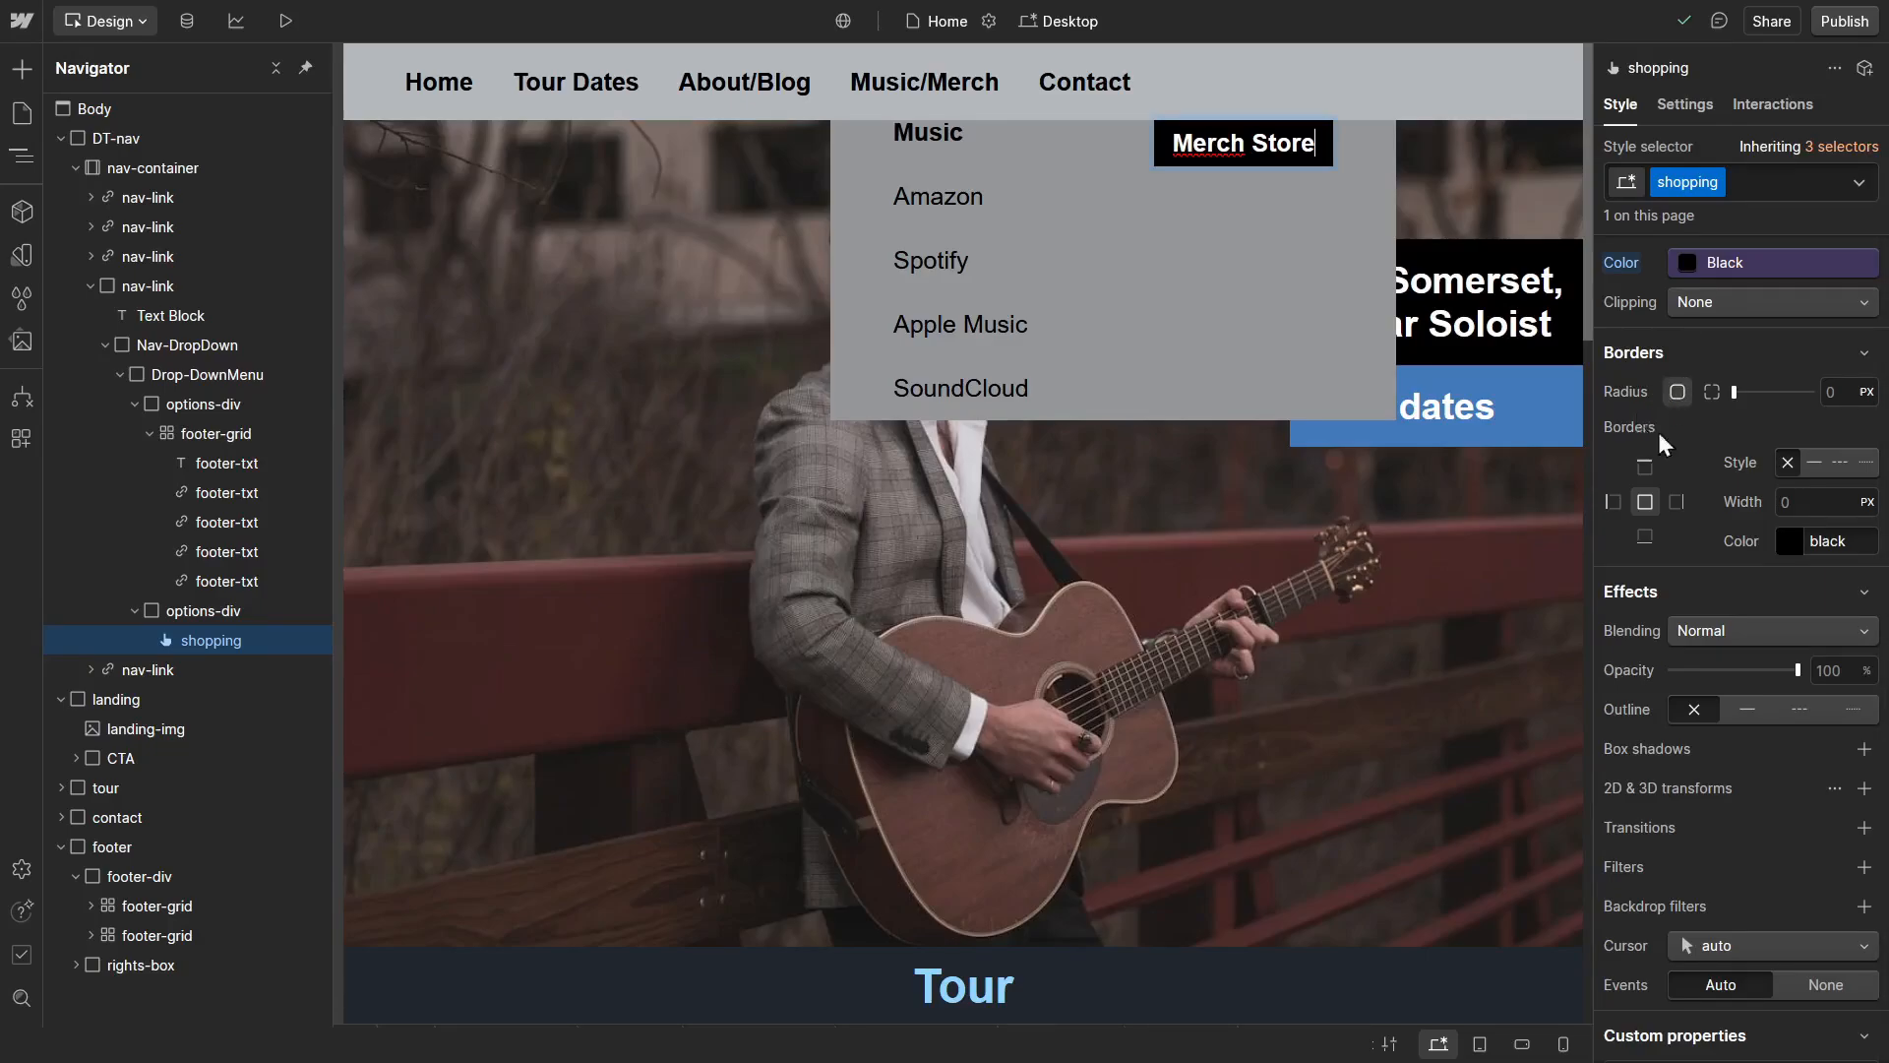
left_click(1826, 393)
type("10")
Step: Set the shopping button's Hover state background colour to the Blue variable, and return to its None state
left_click(1860, 183)
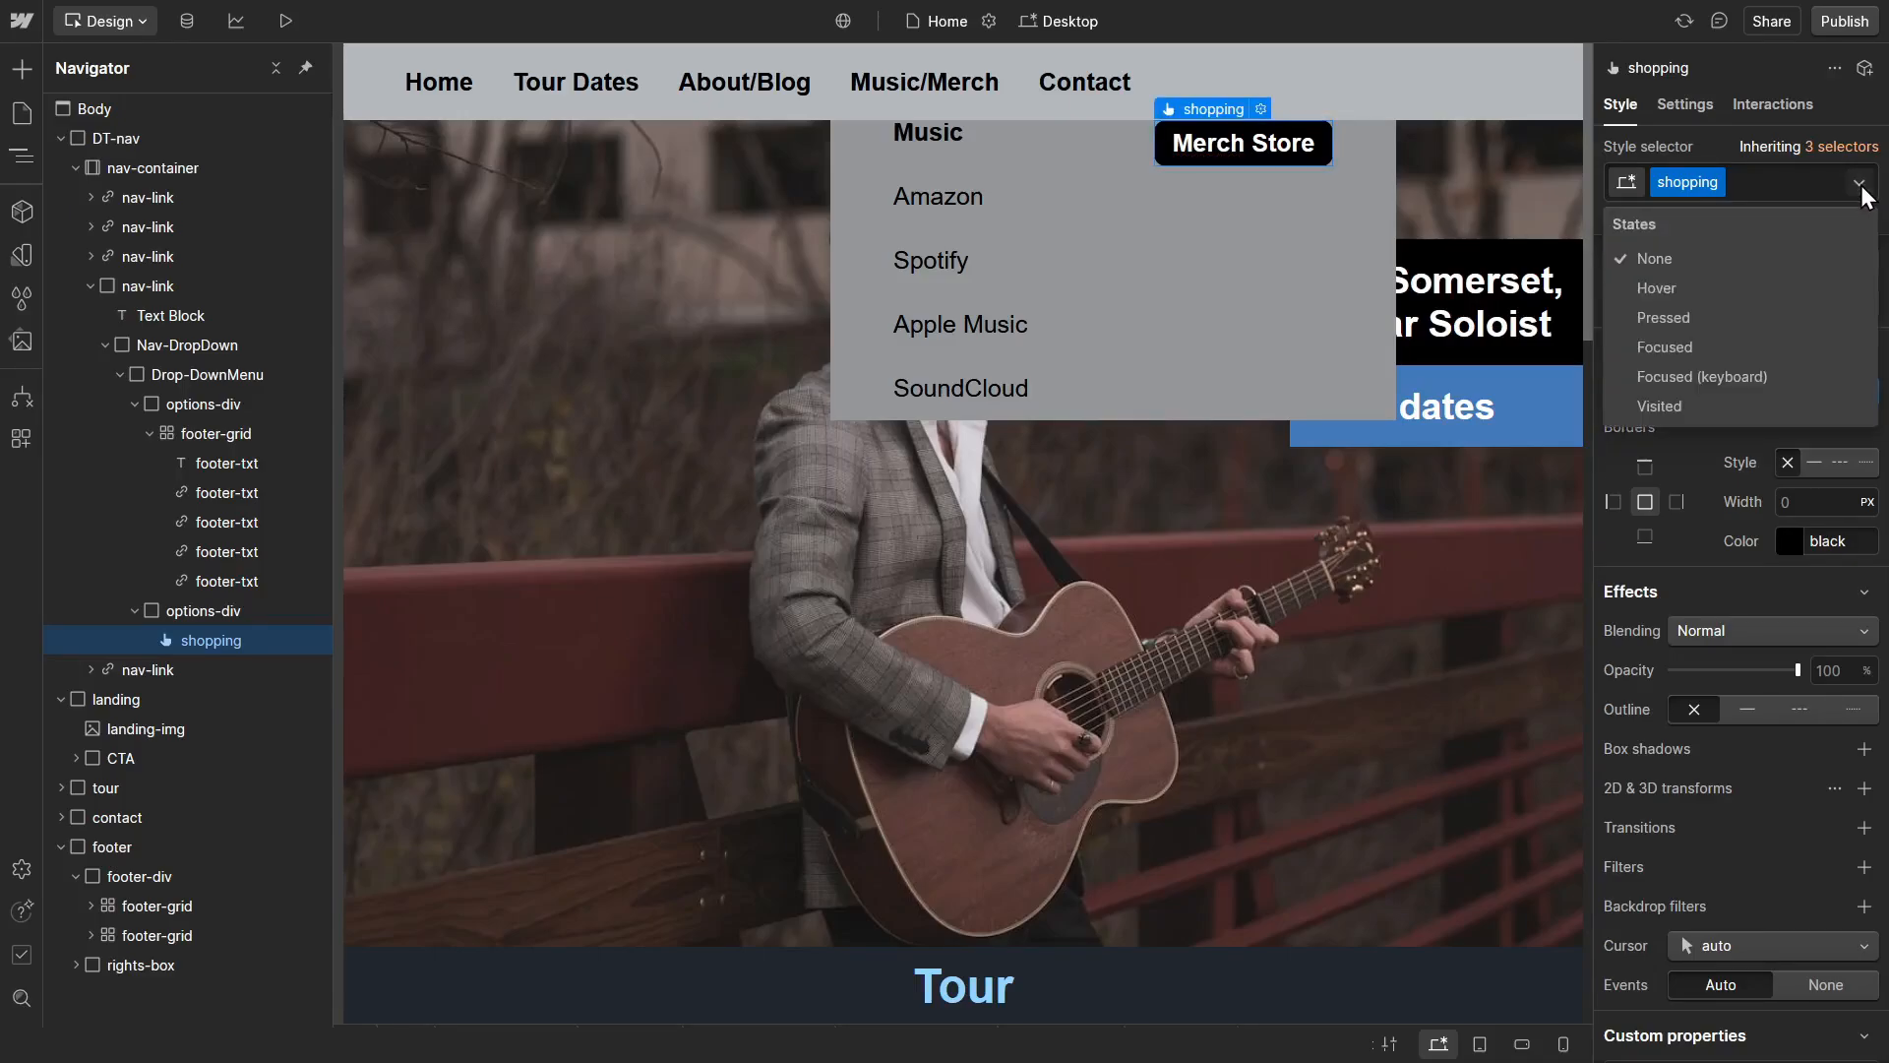
left_click(1703, 289)
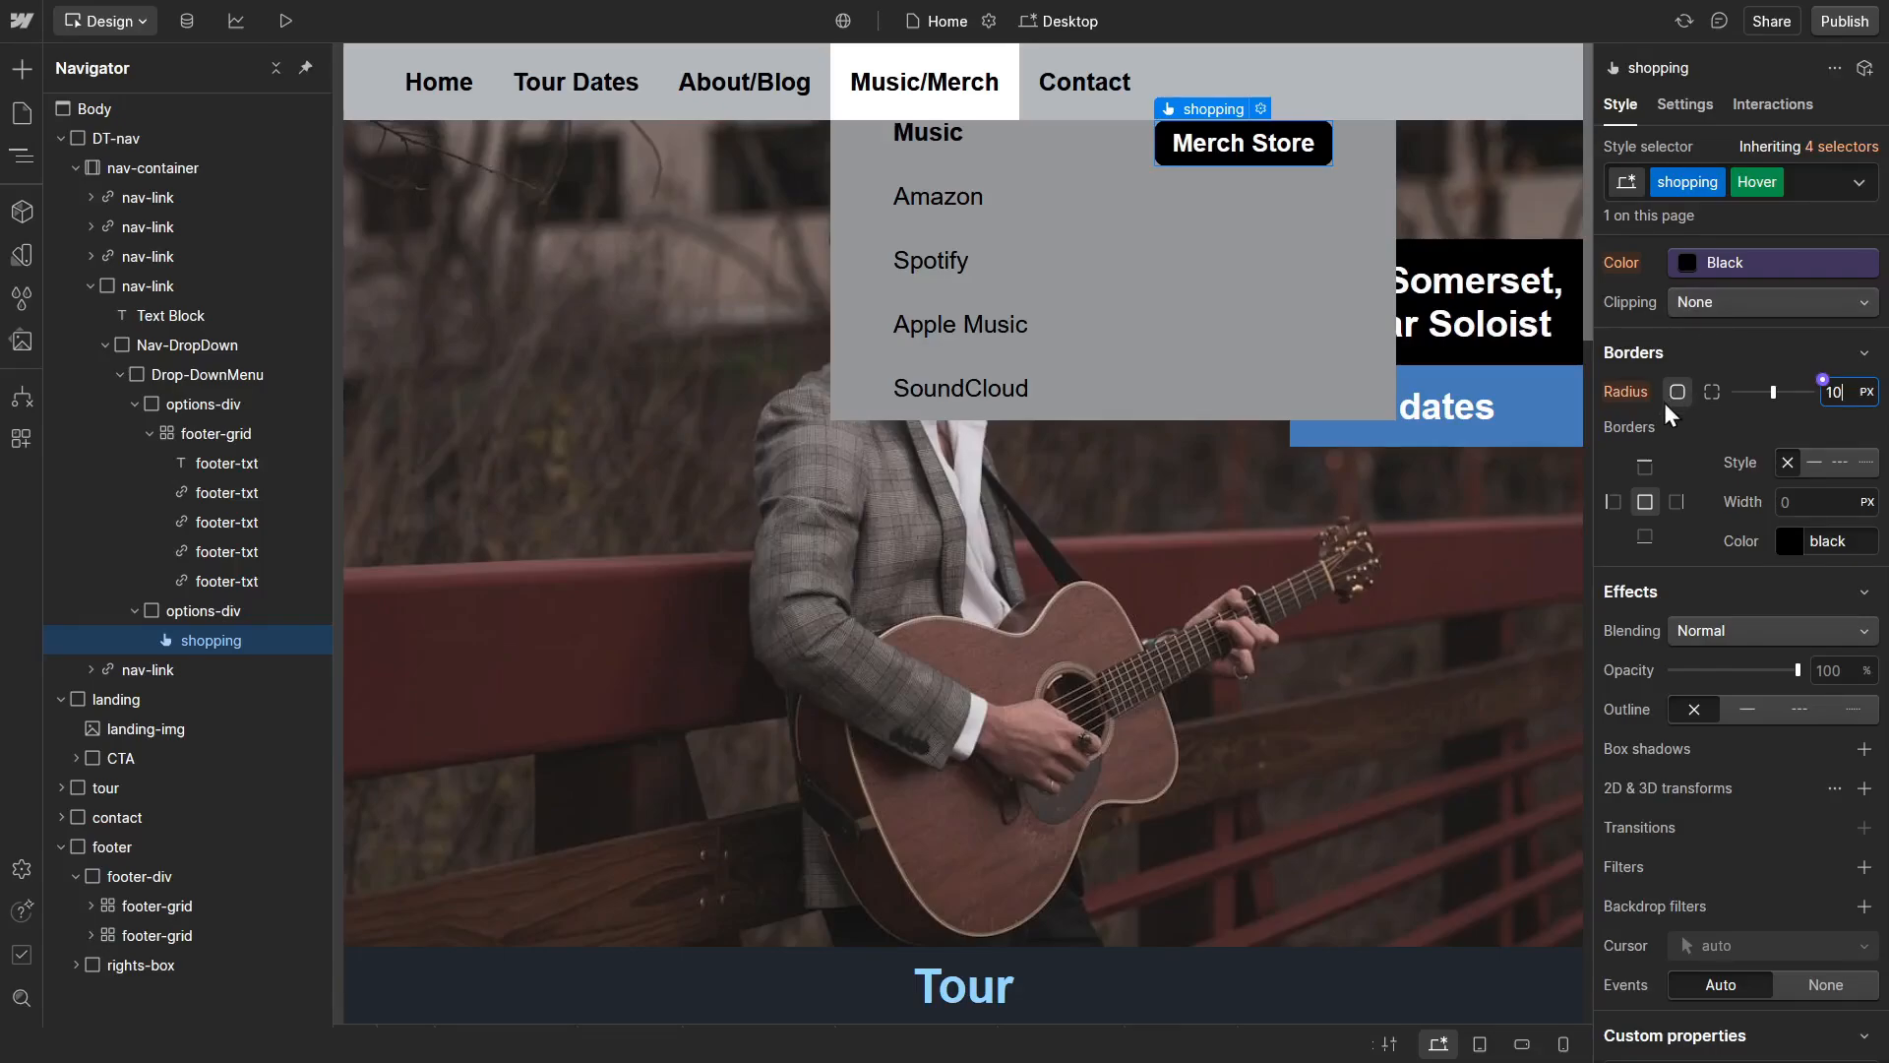
scroll(1678, 439, "down", 2)
scroll(1690, 435, "up", 3)
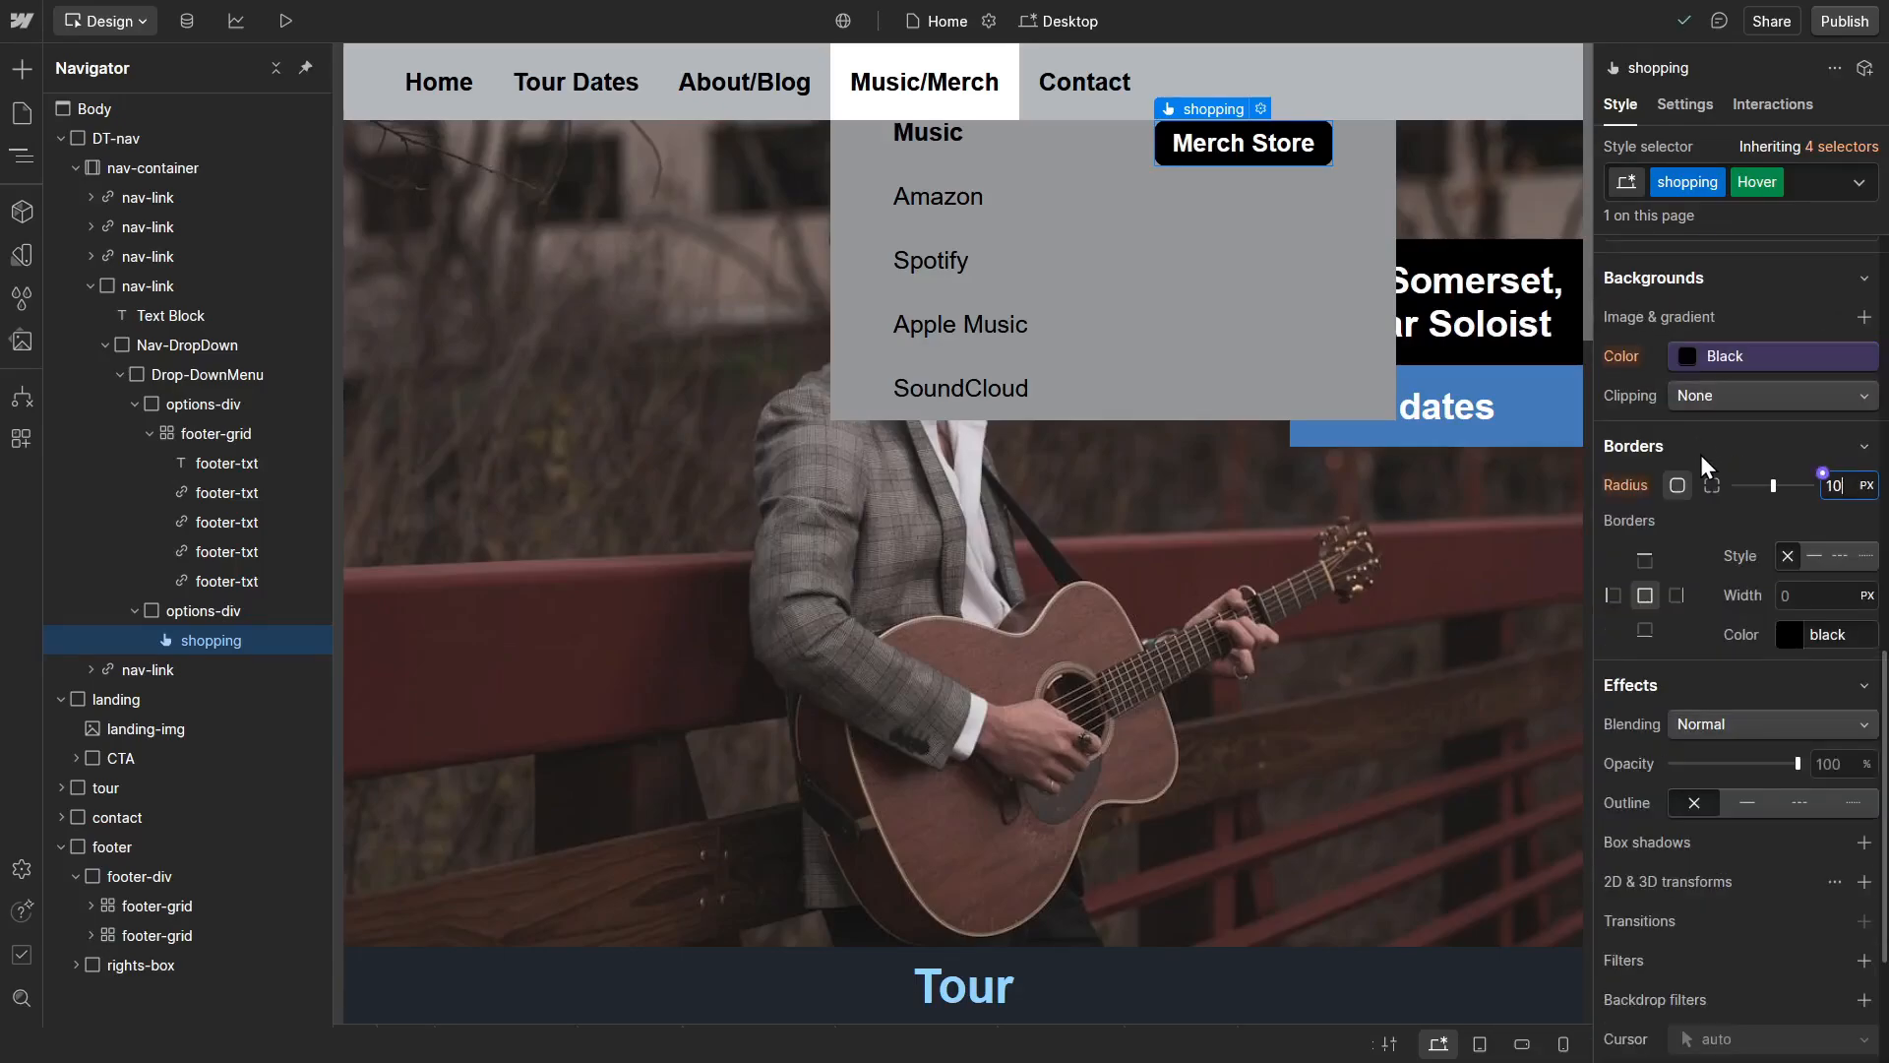
left_click(1685, 351)
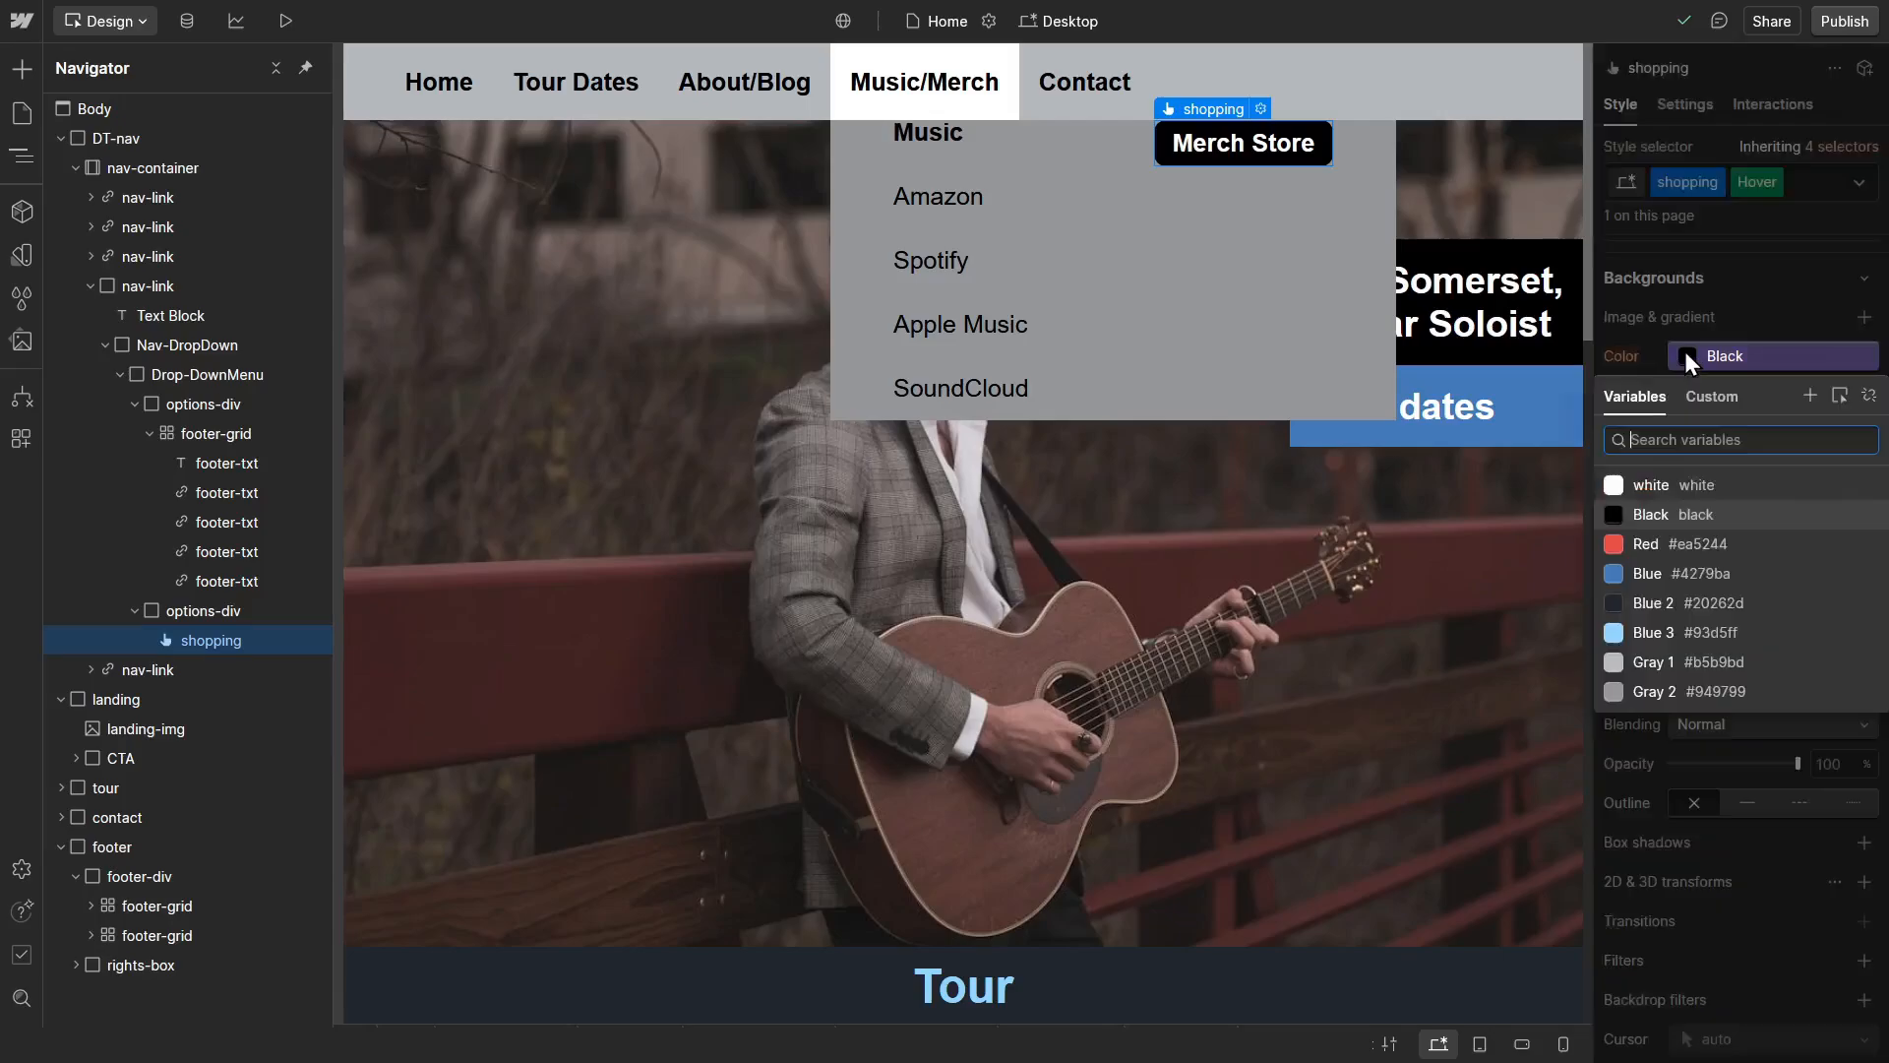
left_click(1687, 578)
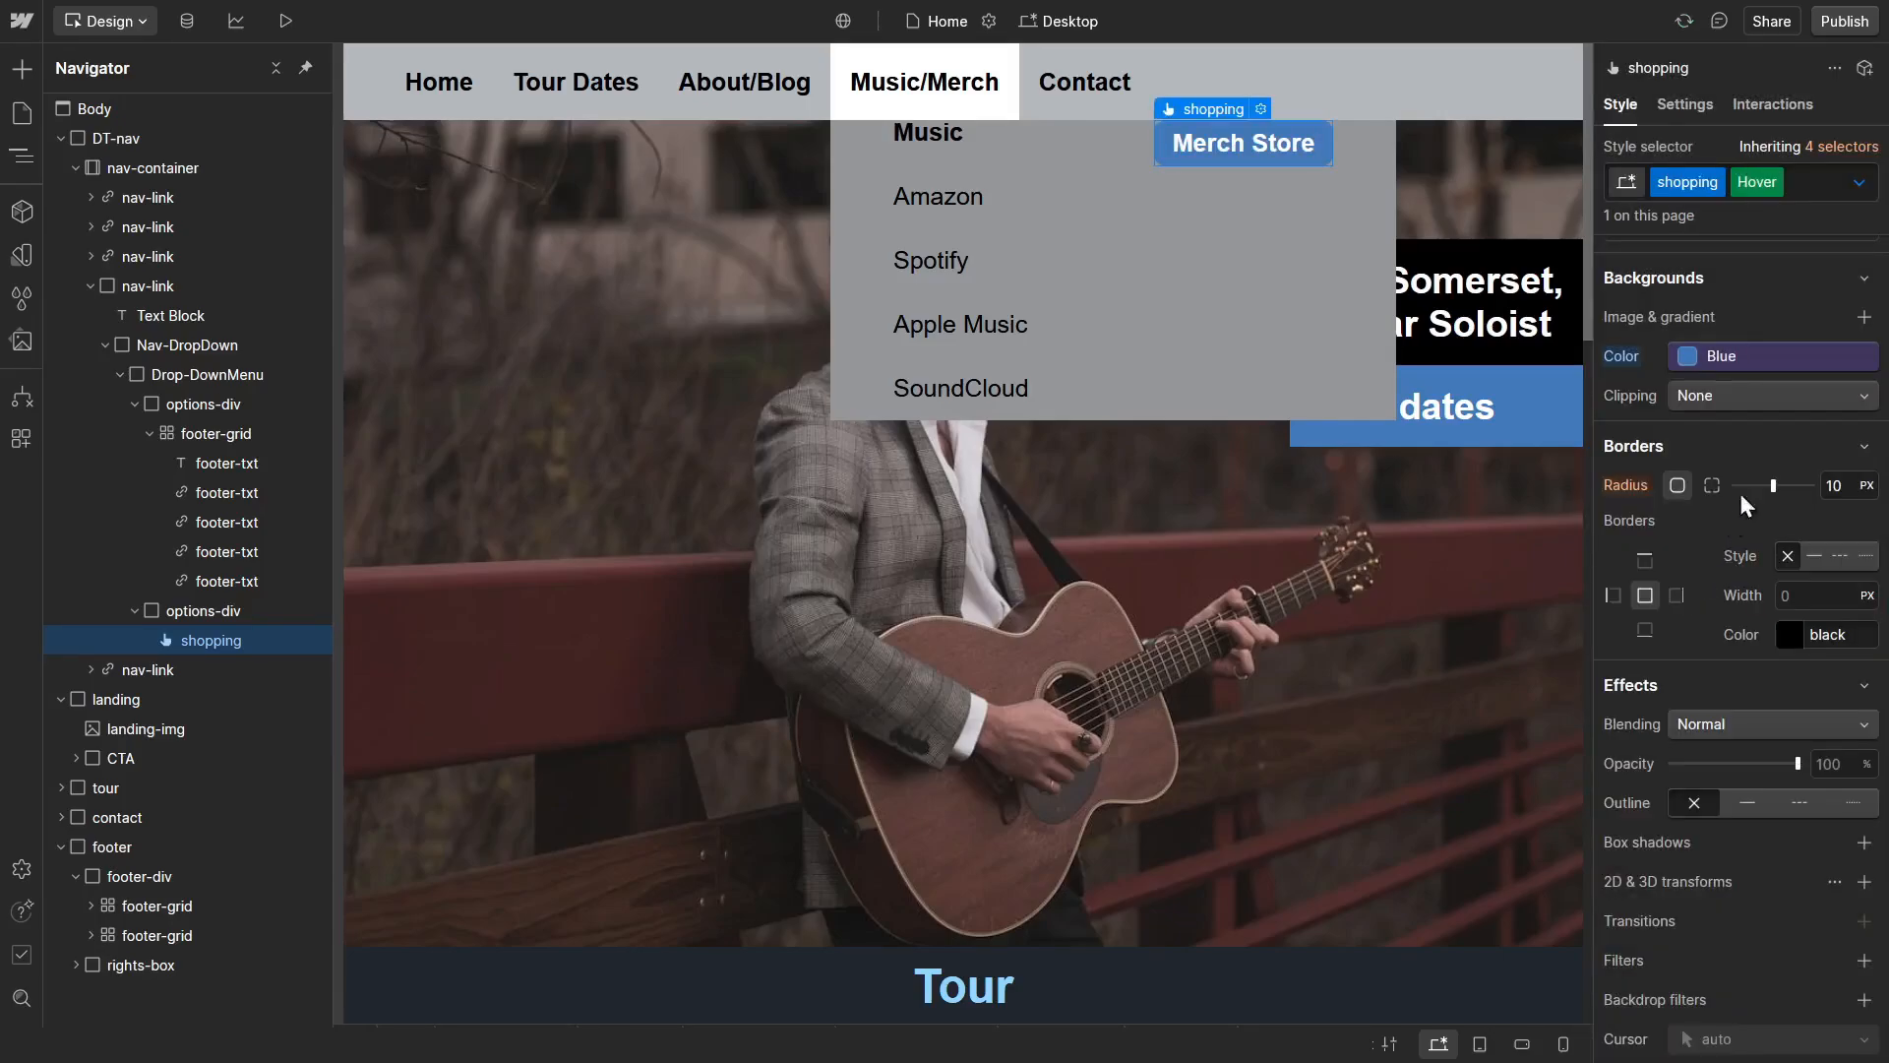
left_click(1857, 184)
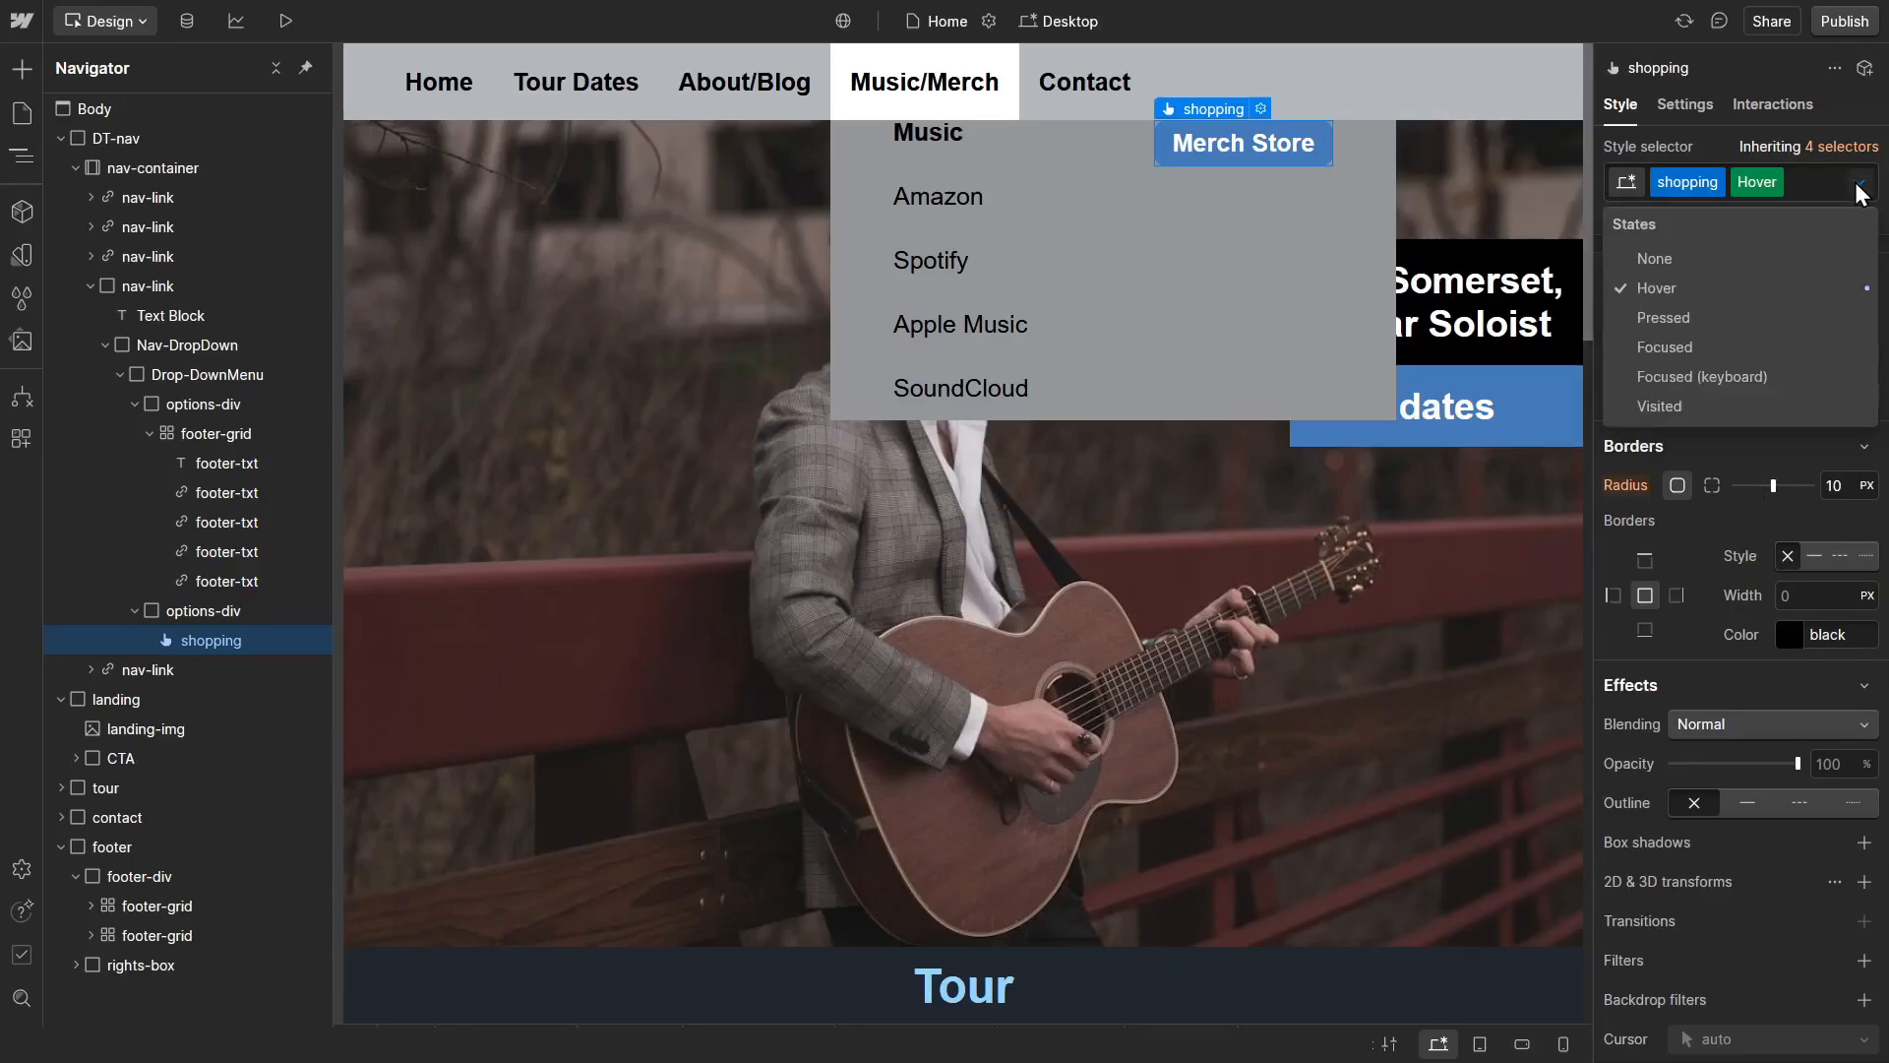
left_click(1752, 258)
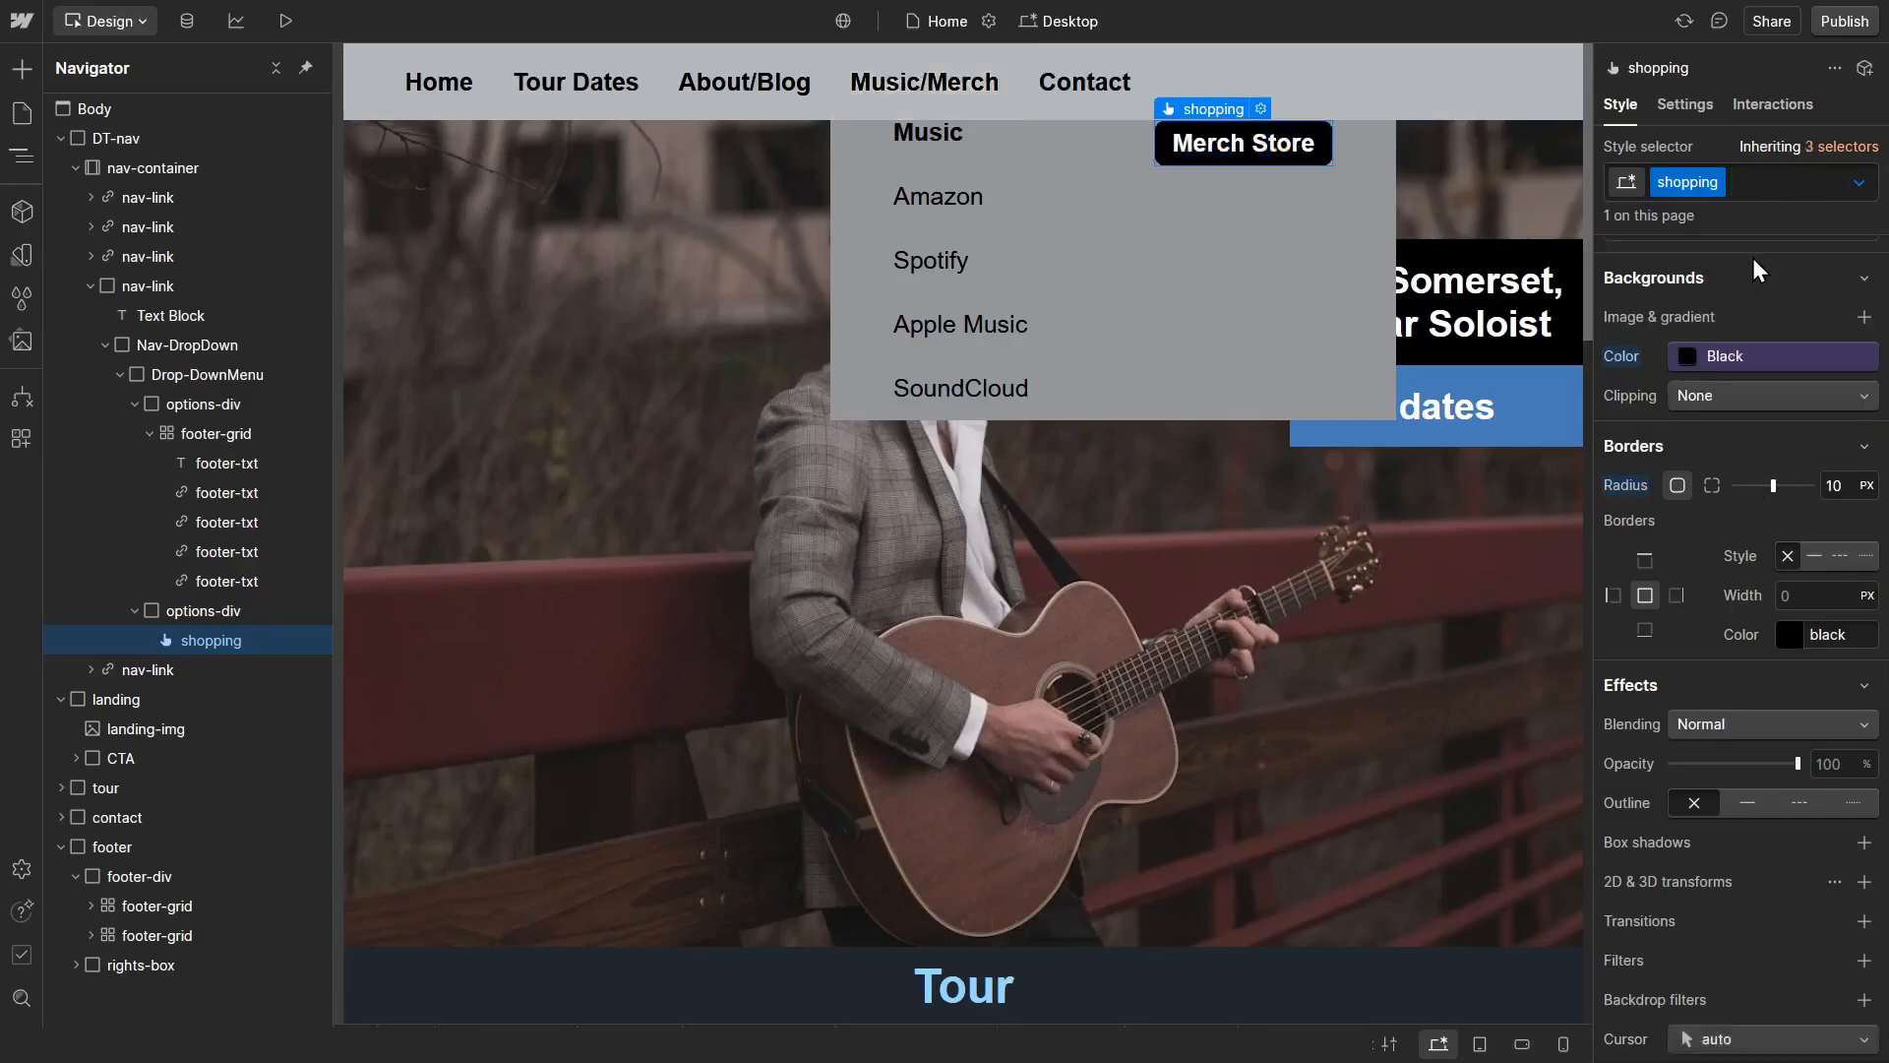
Step: Preview the page and examine the drop-down menu under the Music/Merch link
key("ctrl+shift+p")
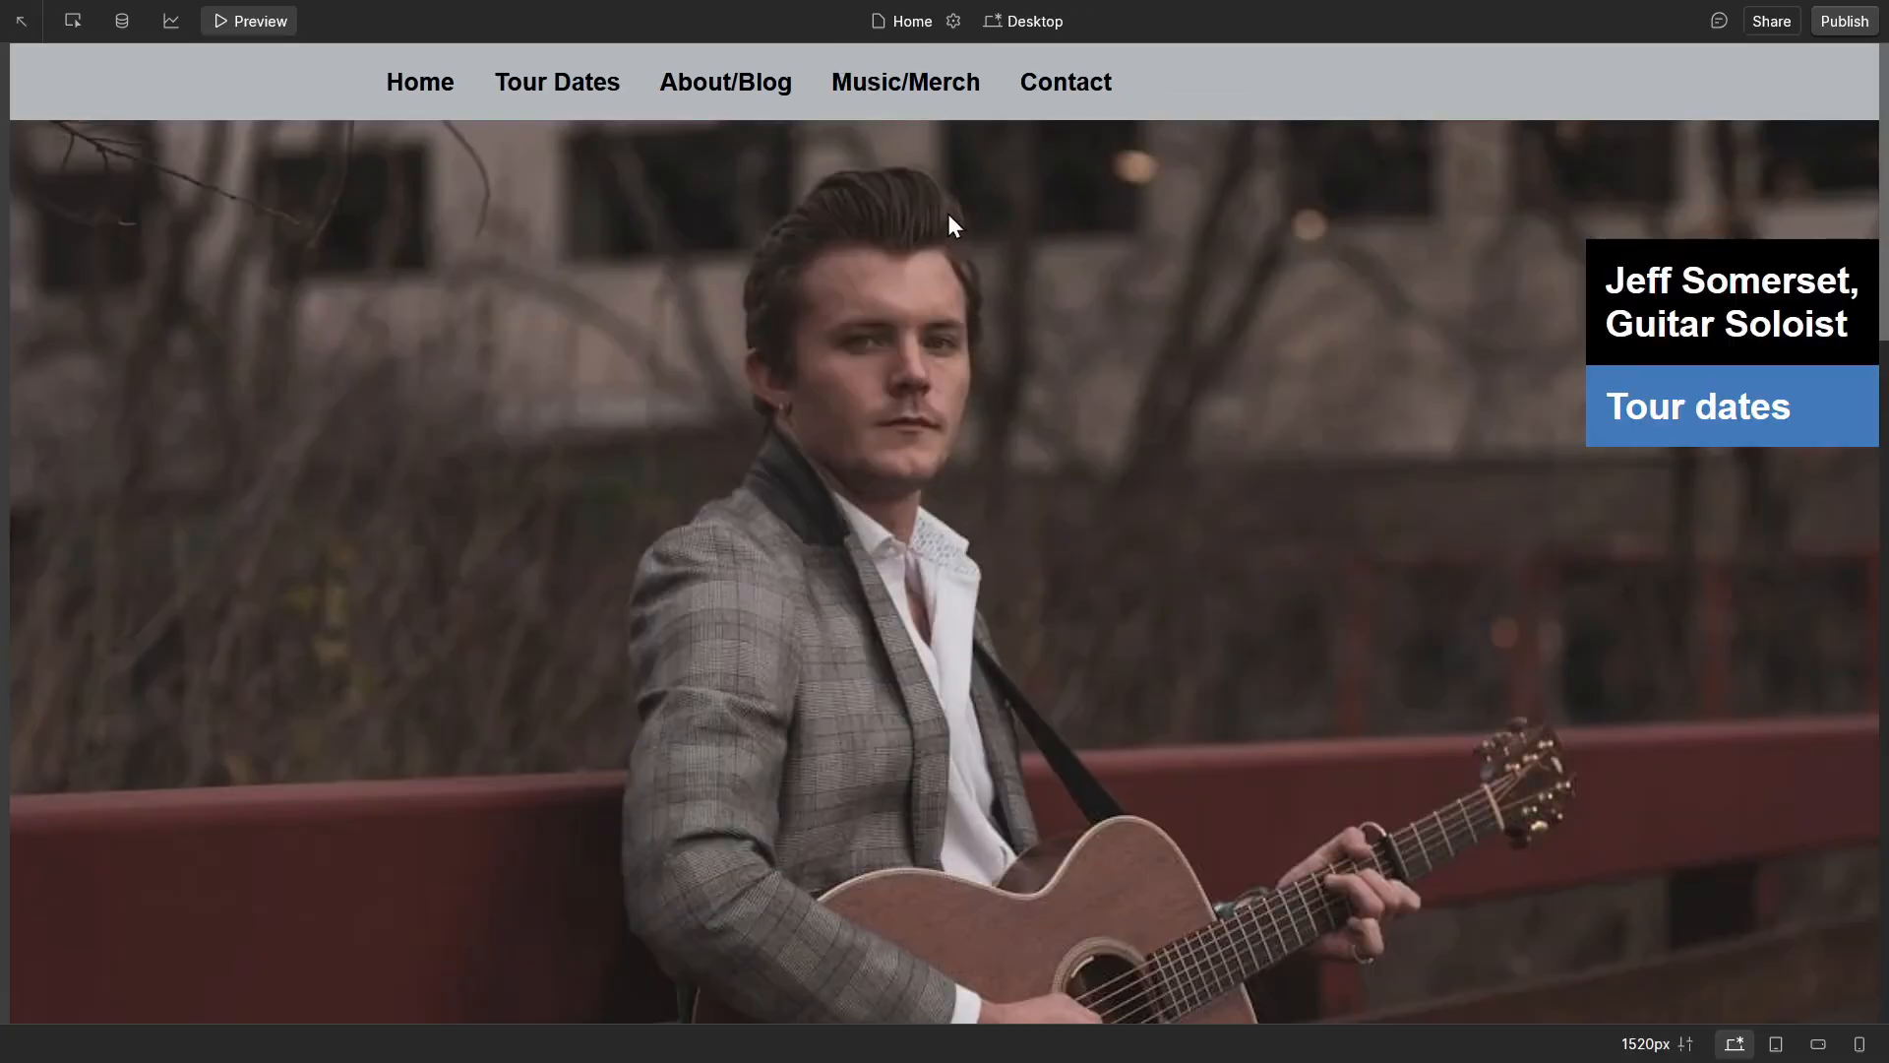
mouse_move(941, 95)
mouse_move(862, 81)
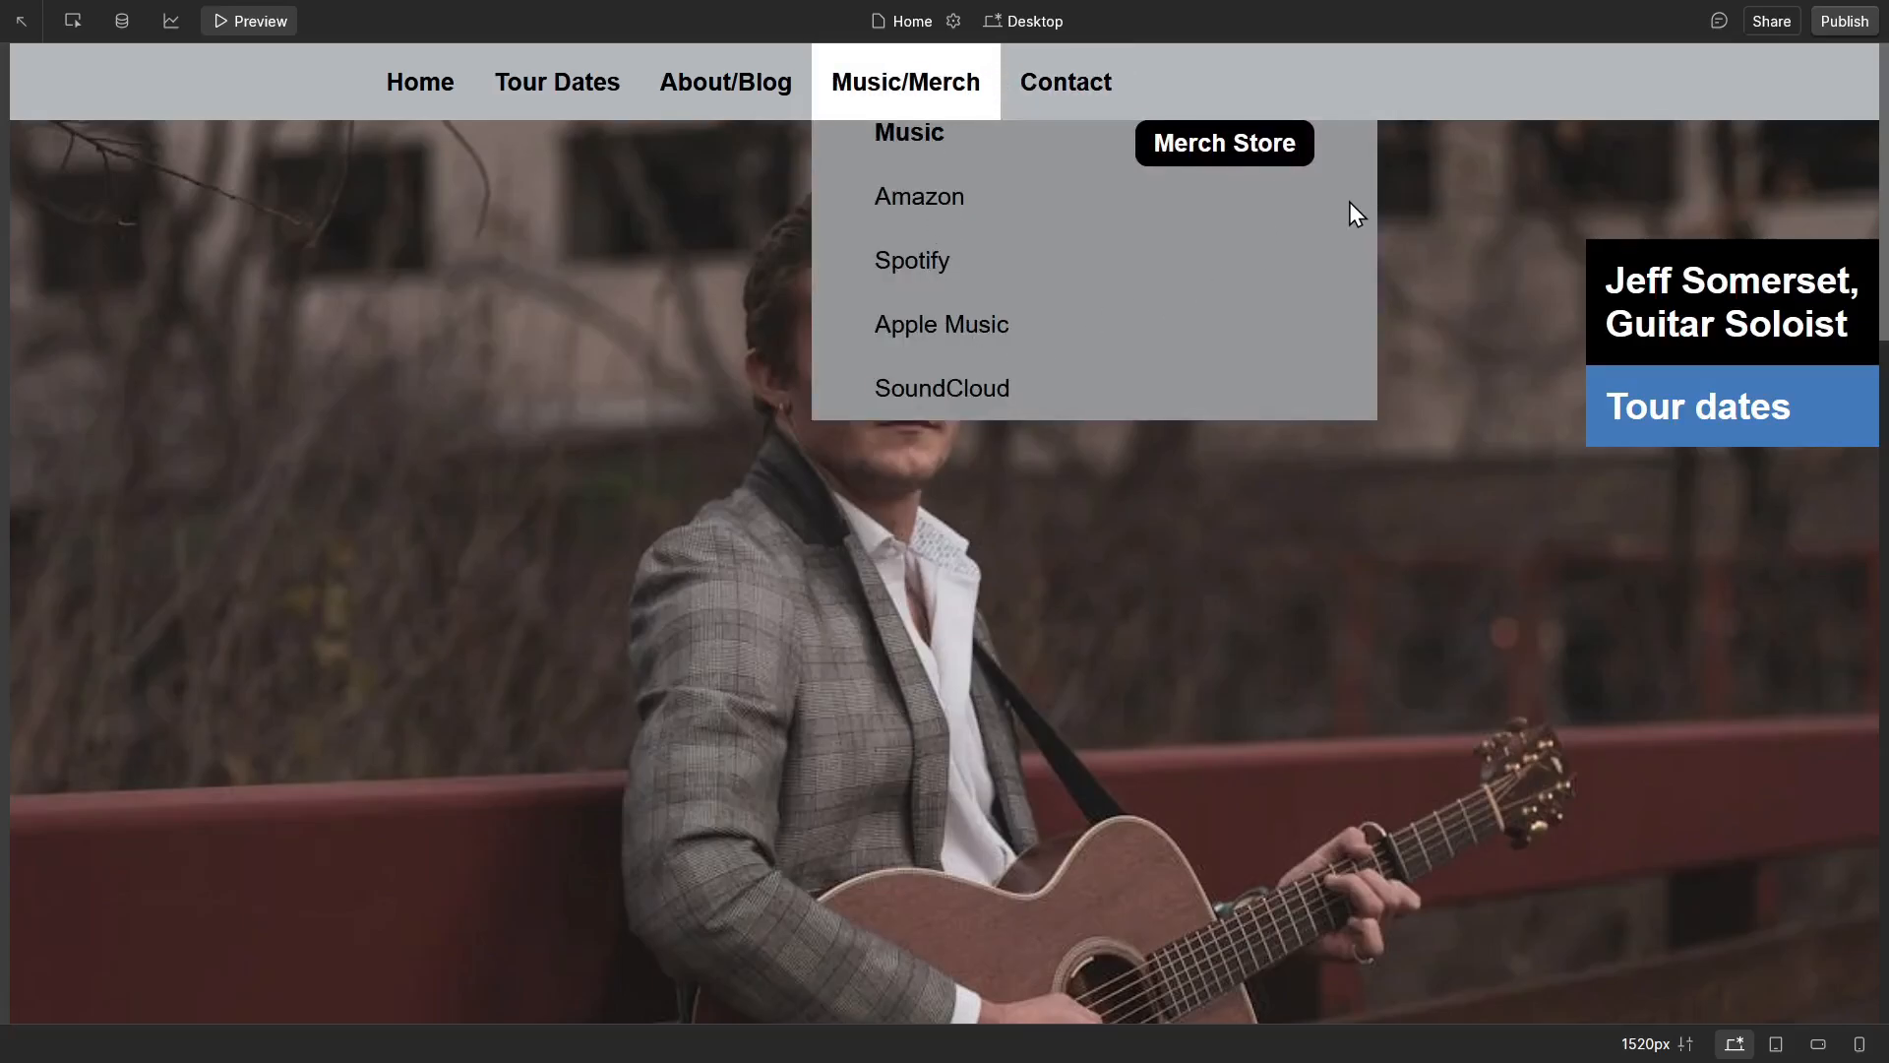
key("Escape")
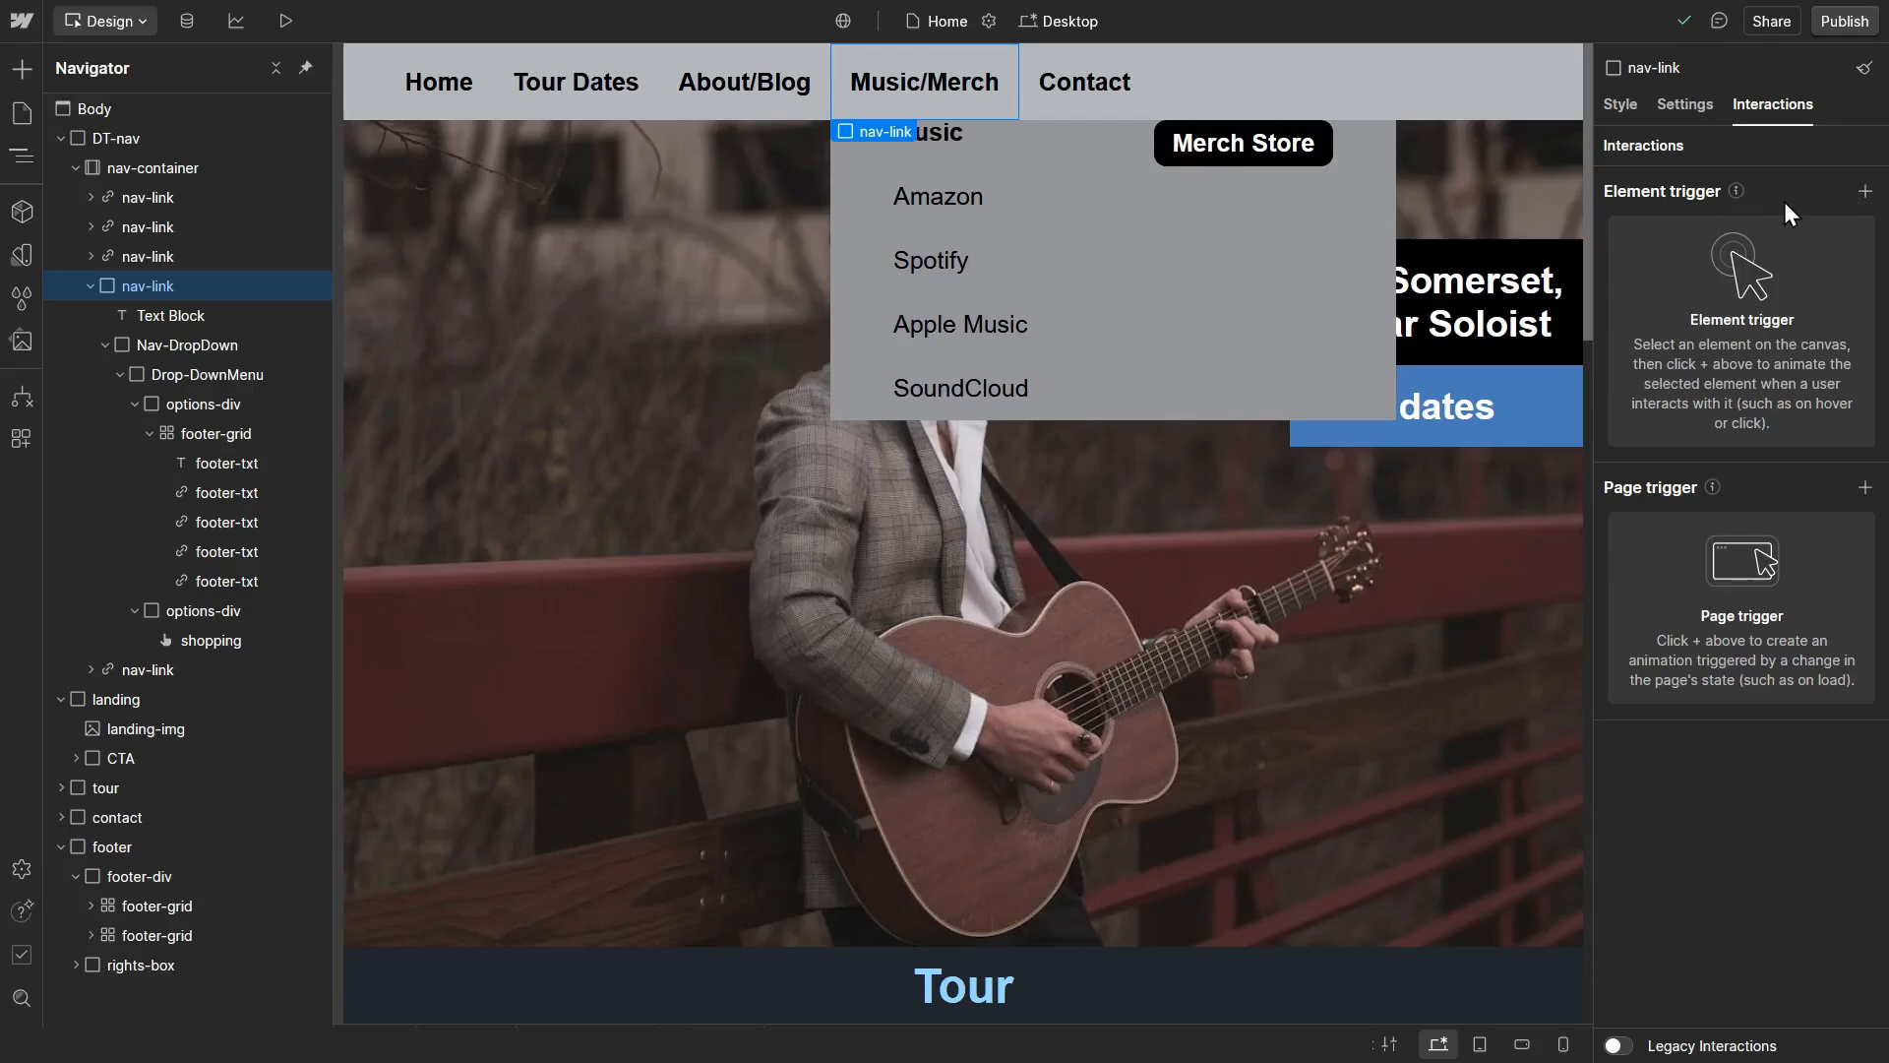
Step: Add a Mouse hover element trigger to the Music/Merch nav-link, limited to Desktop and above
left_click(1864, 192)
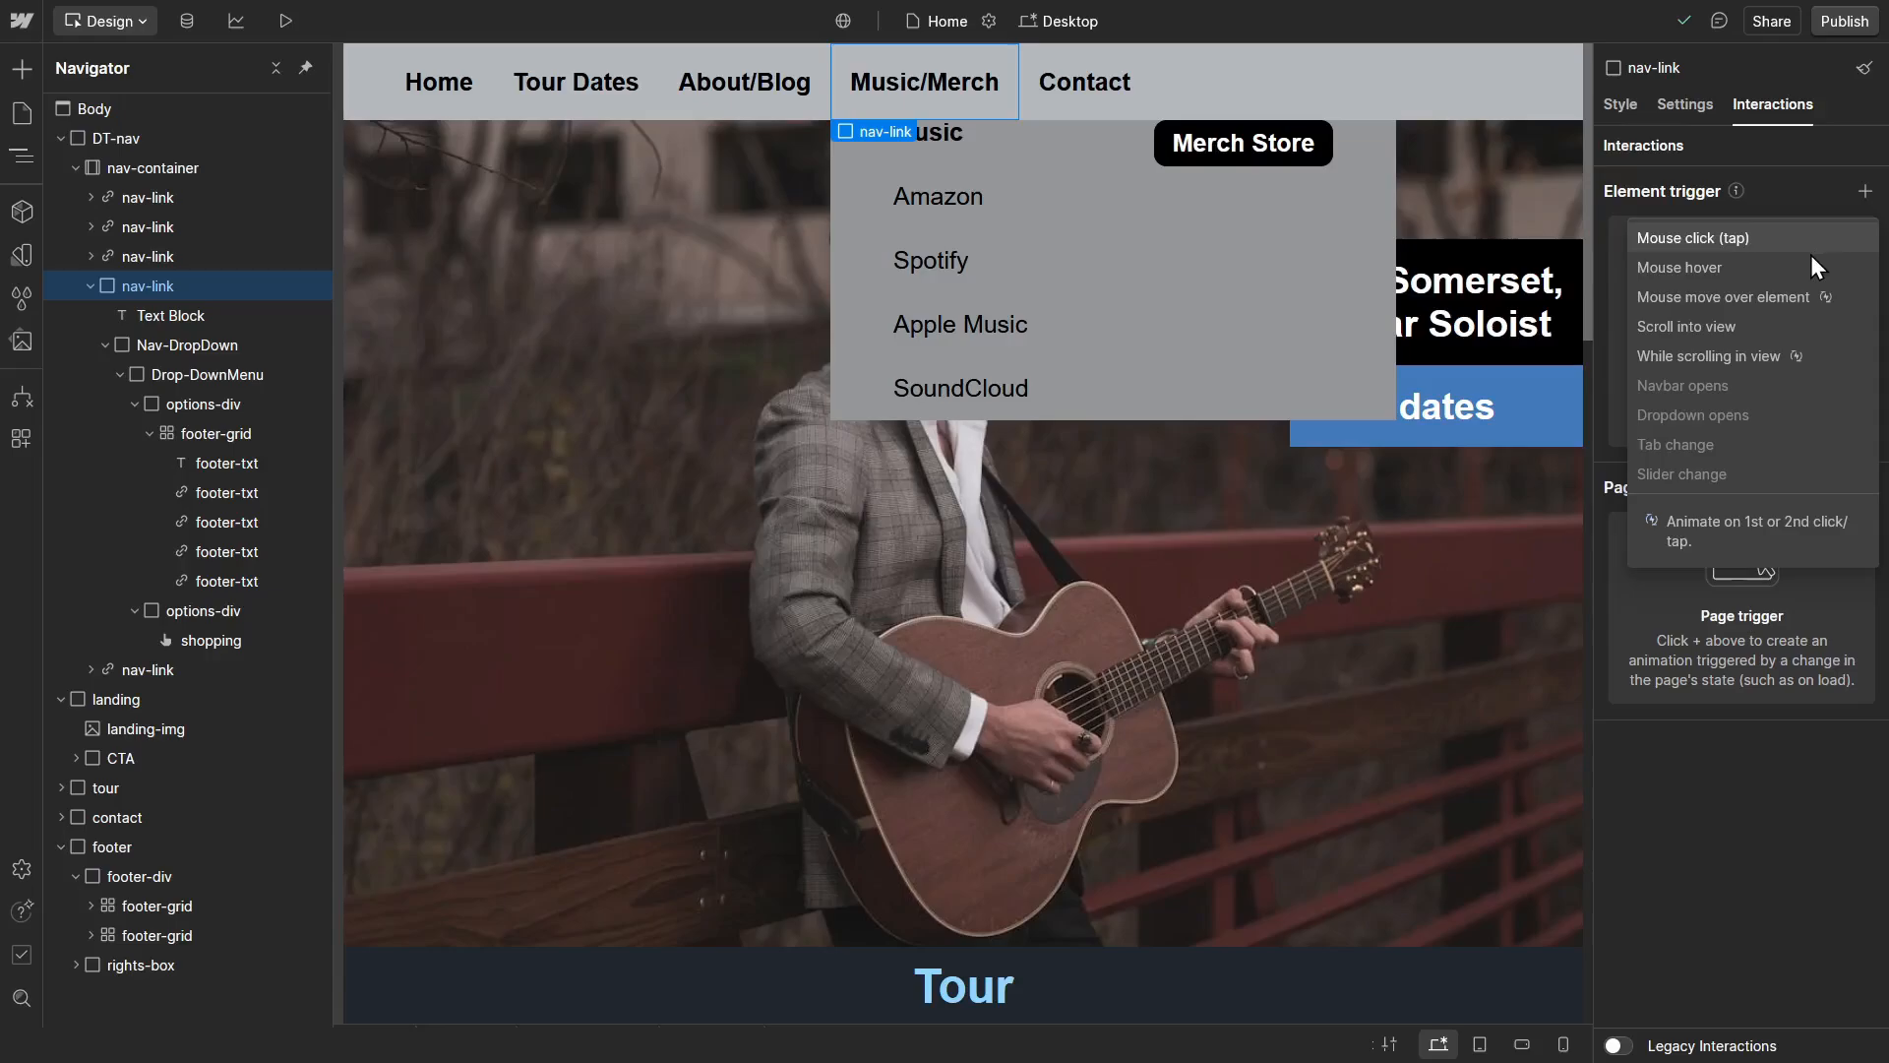
left_click(1757, 275)
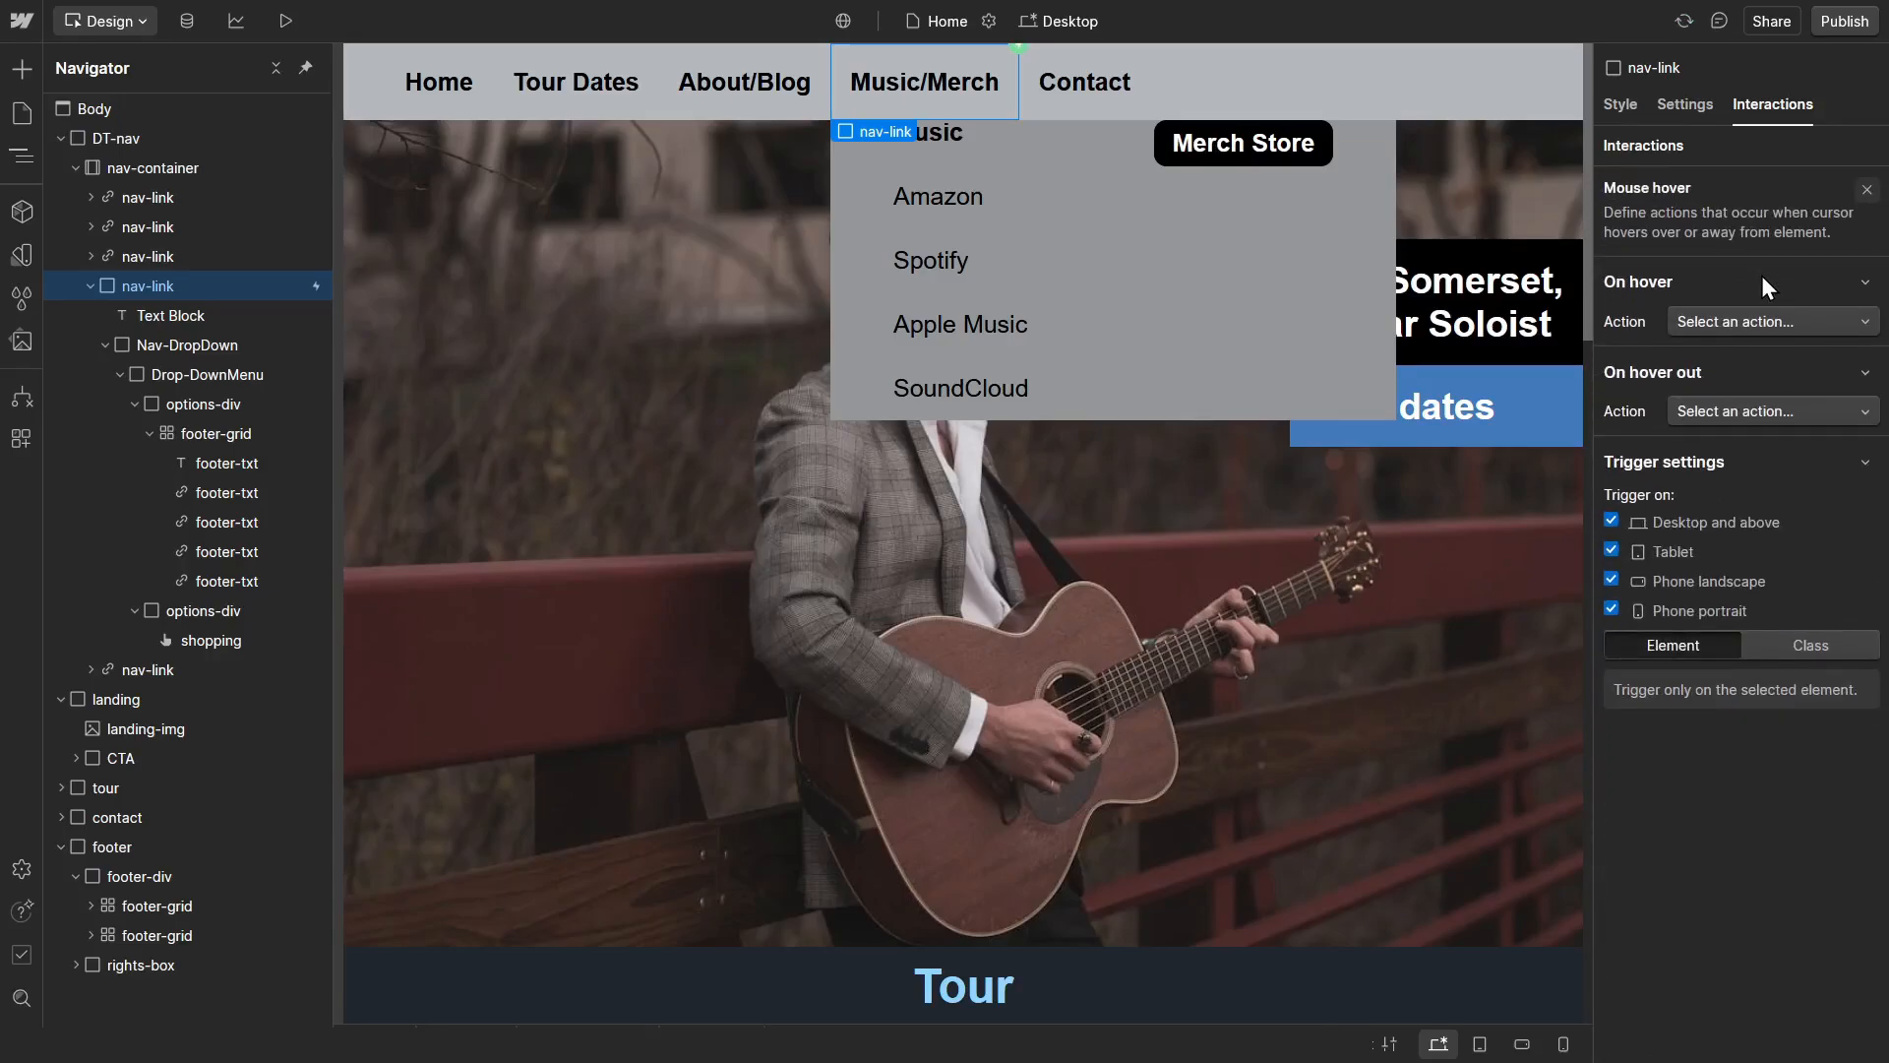
left_click(1657, 557)
left_click(1660, 581)
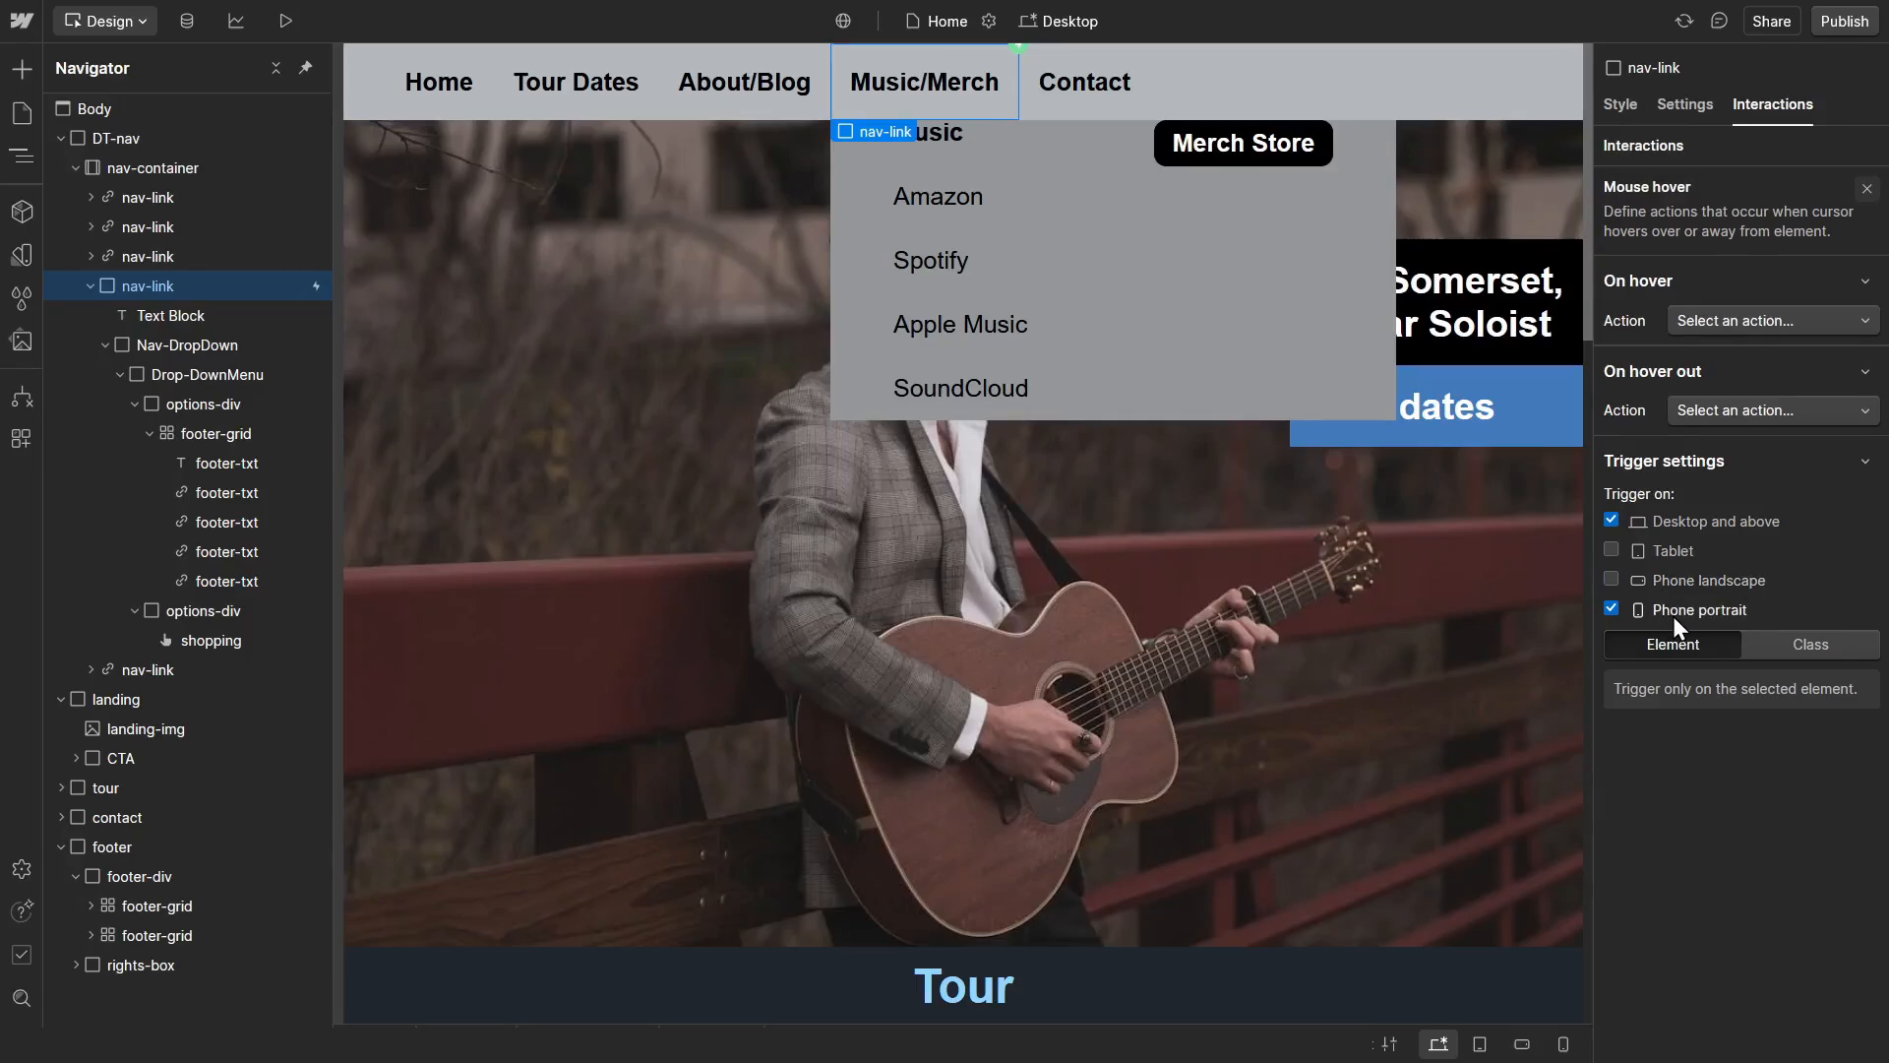
left_click(1672, 616)
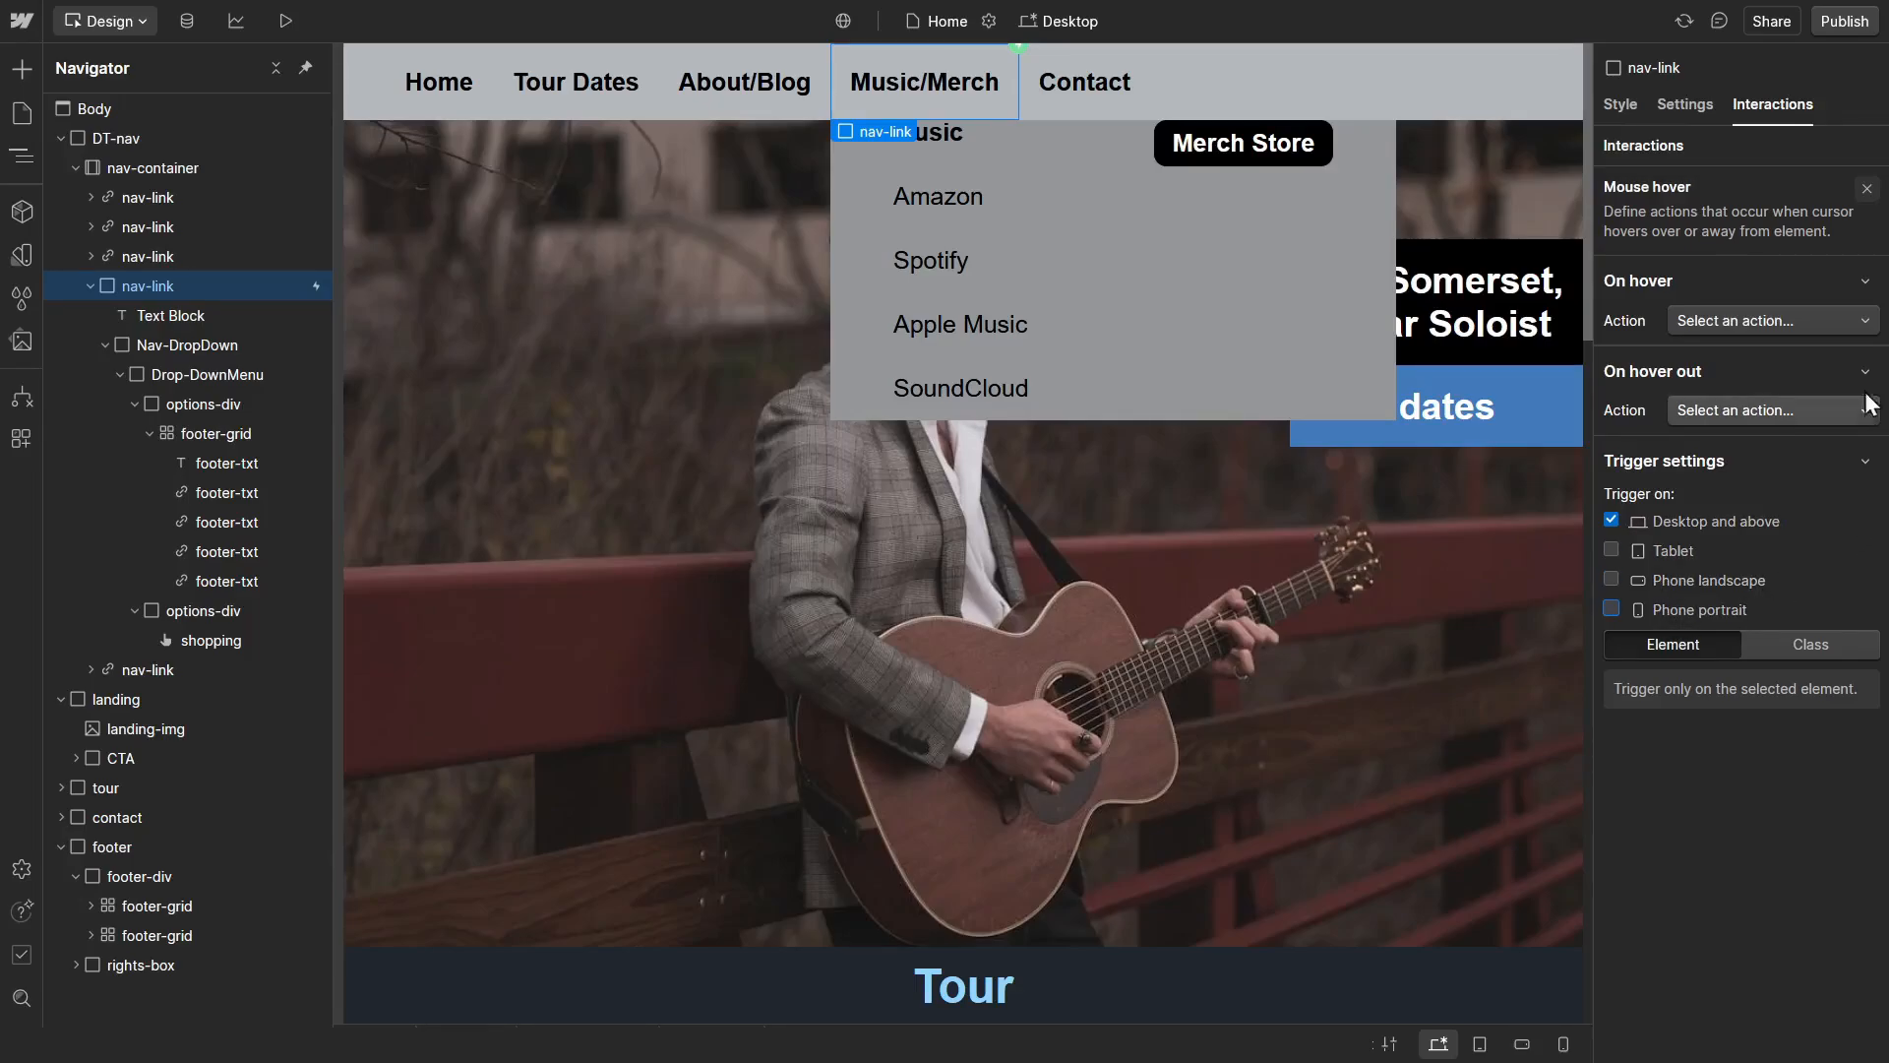
Step: Make the On hover action start a new timed animation named Show Nav Options
left_click(1822, 316)
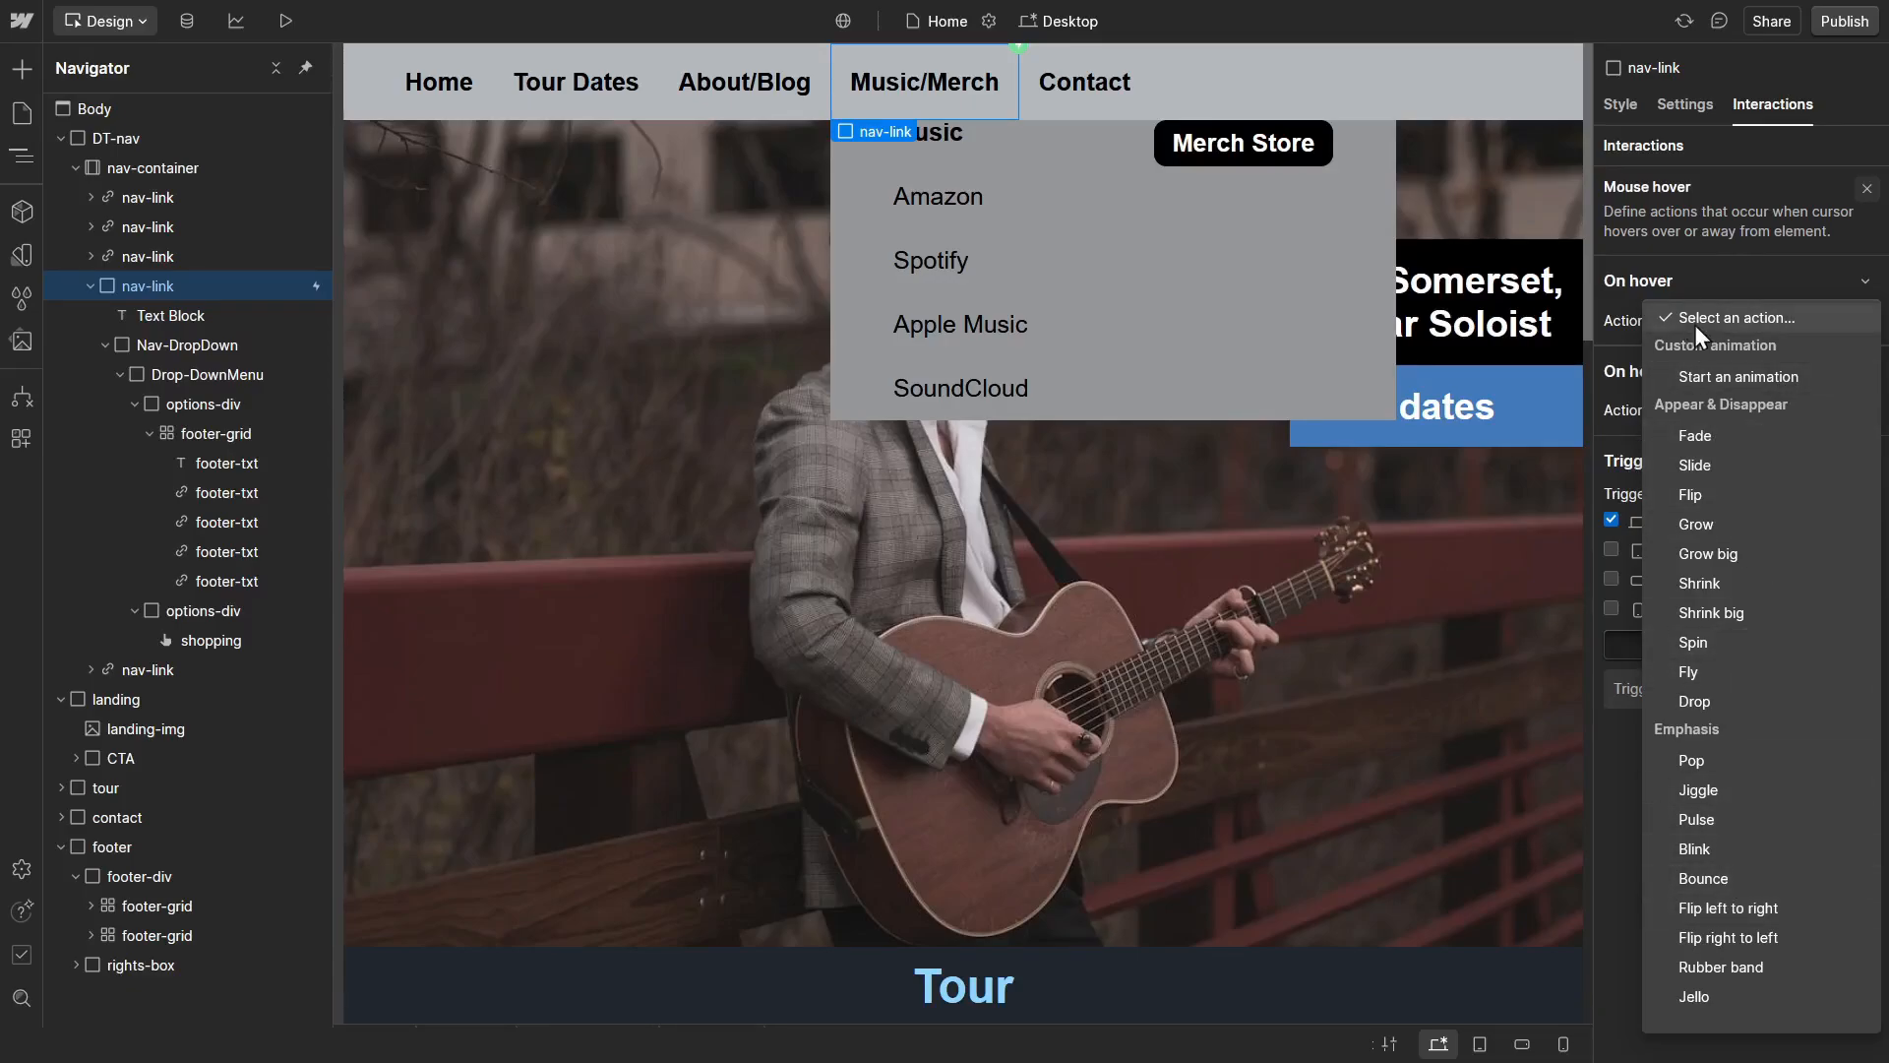
left_click(1728, 380)
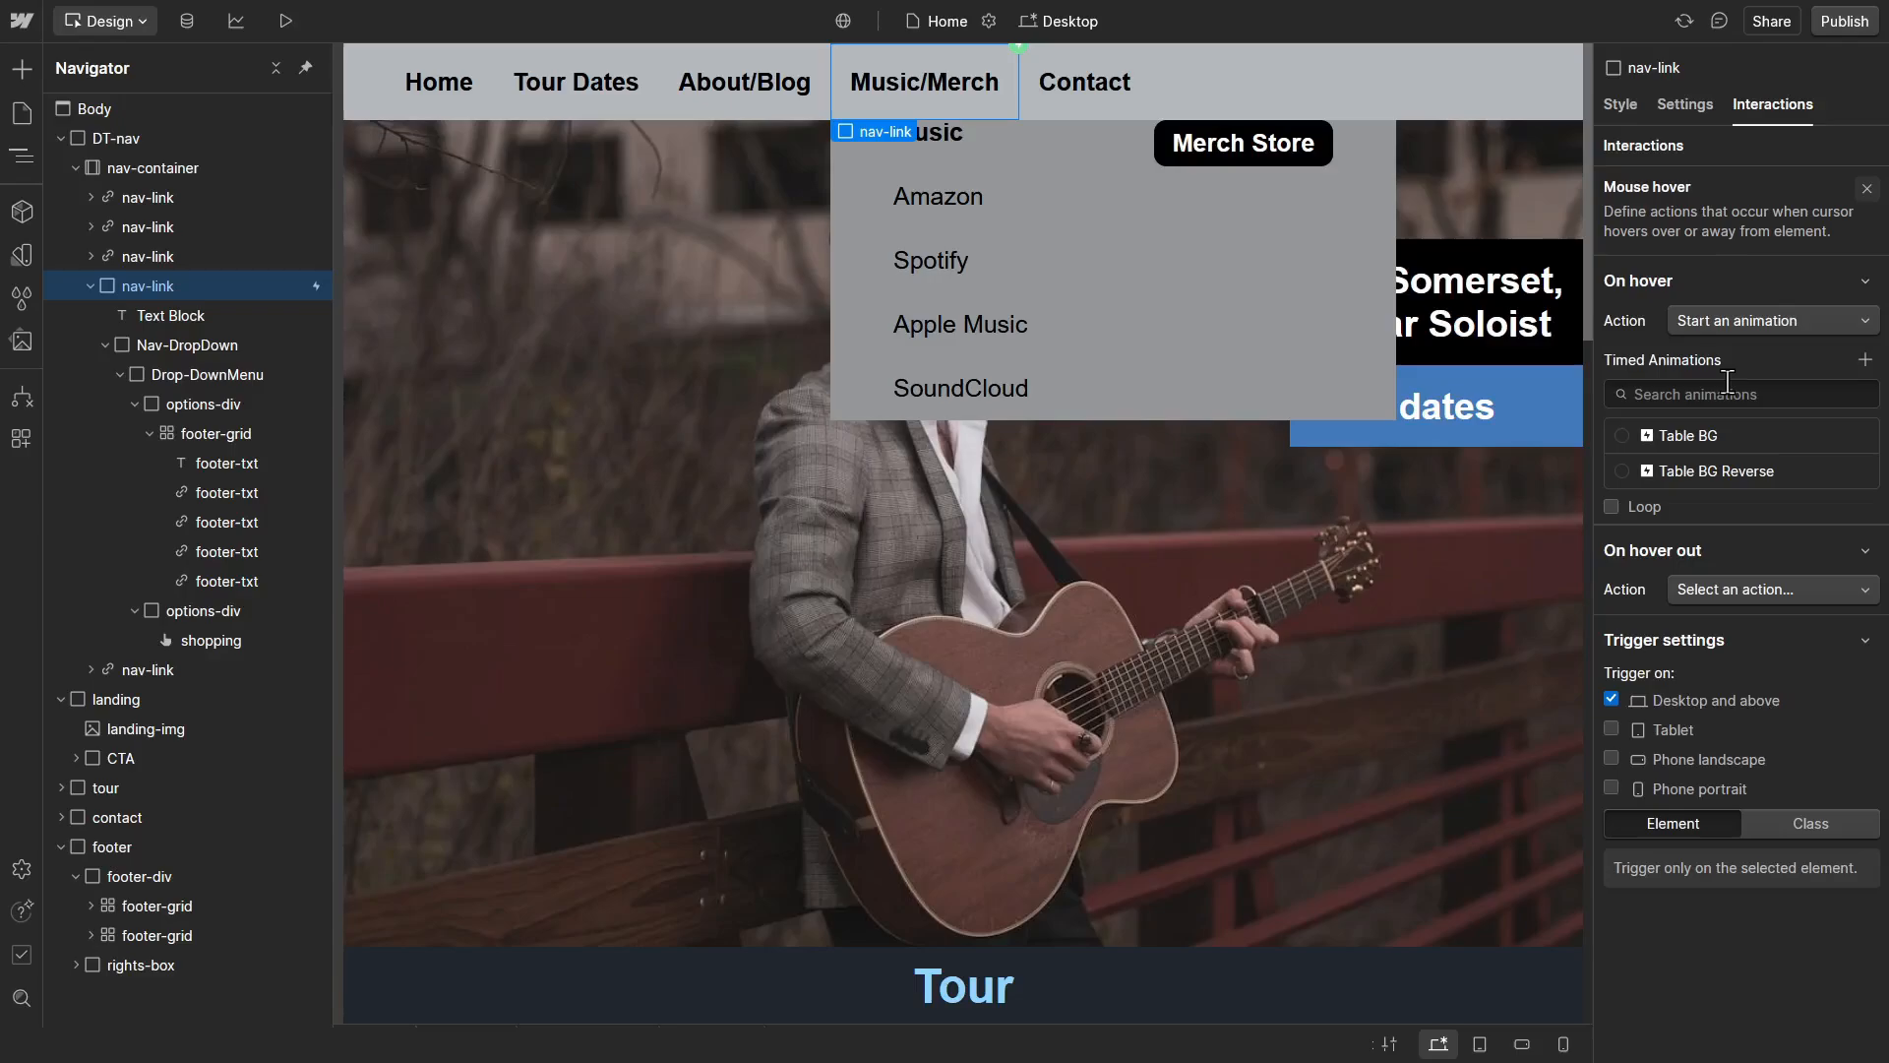
left_click(1865, 360)
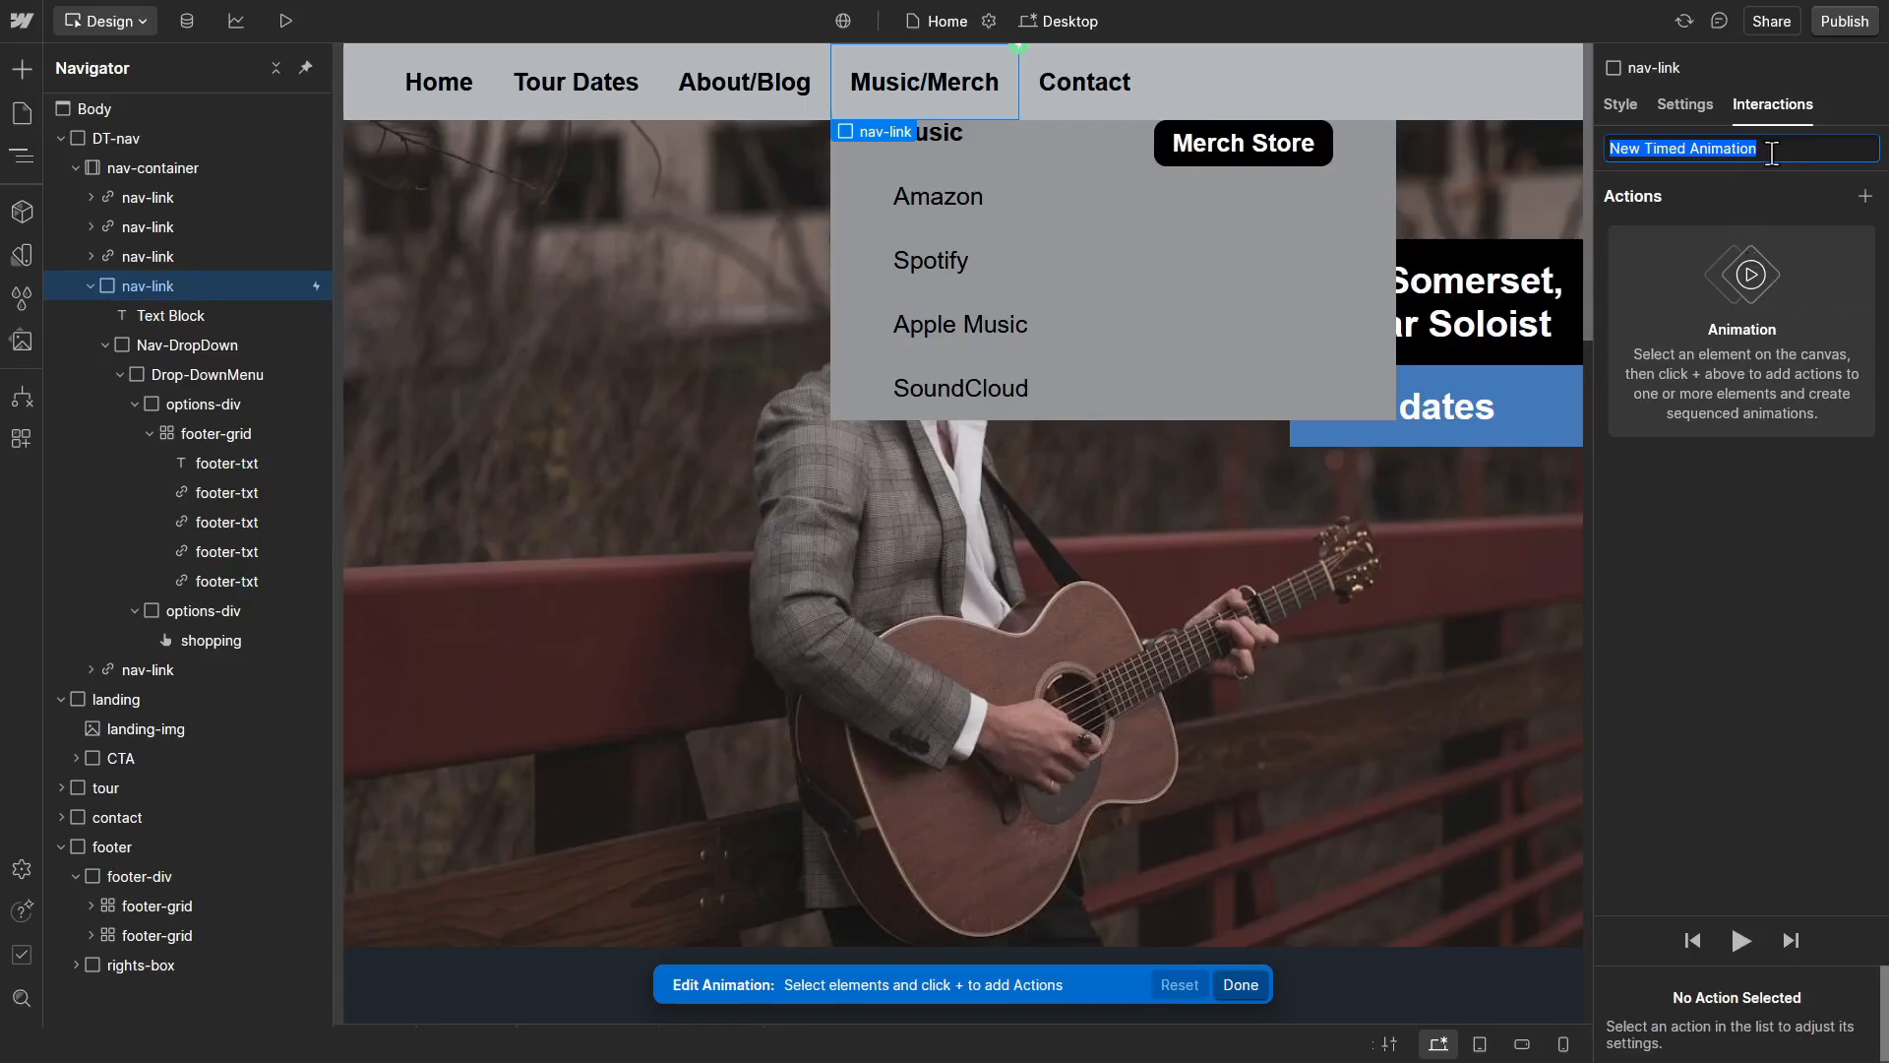
triple_click(1772, 153)
type("Show Nav")
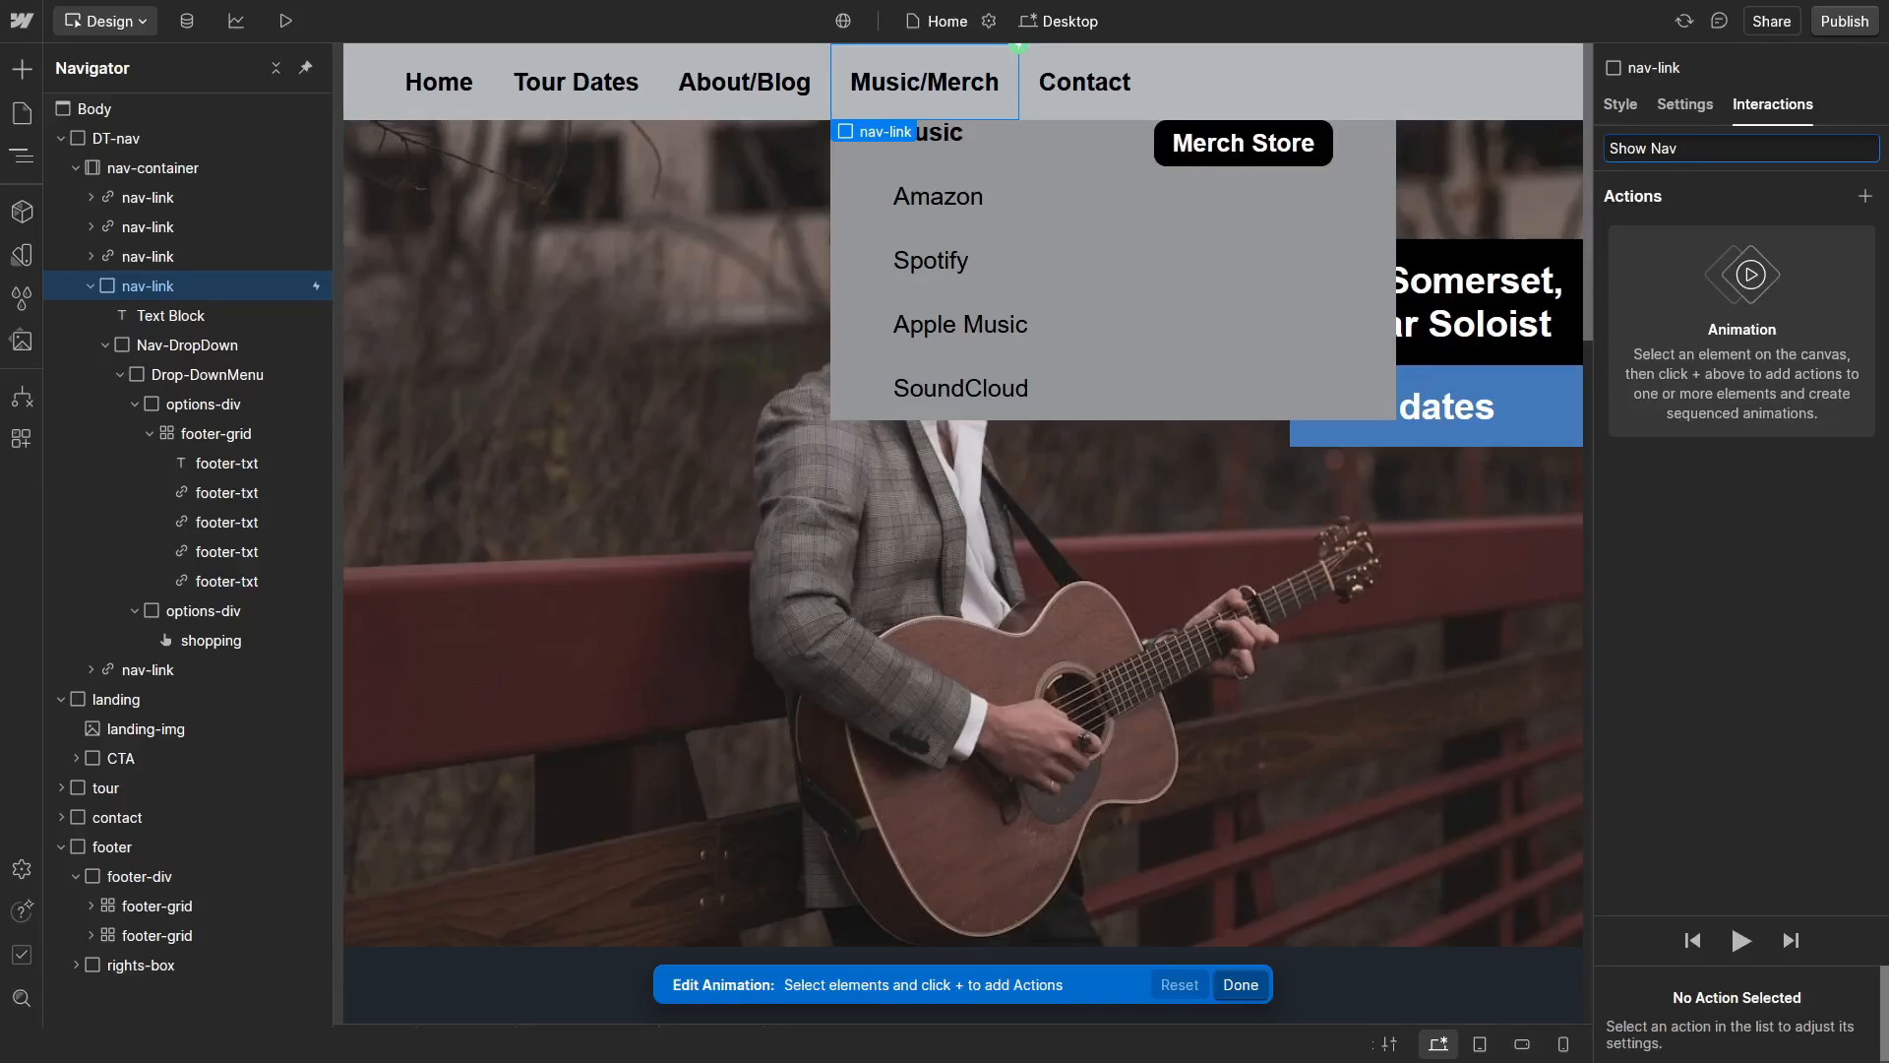
type(" Options")
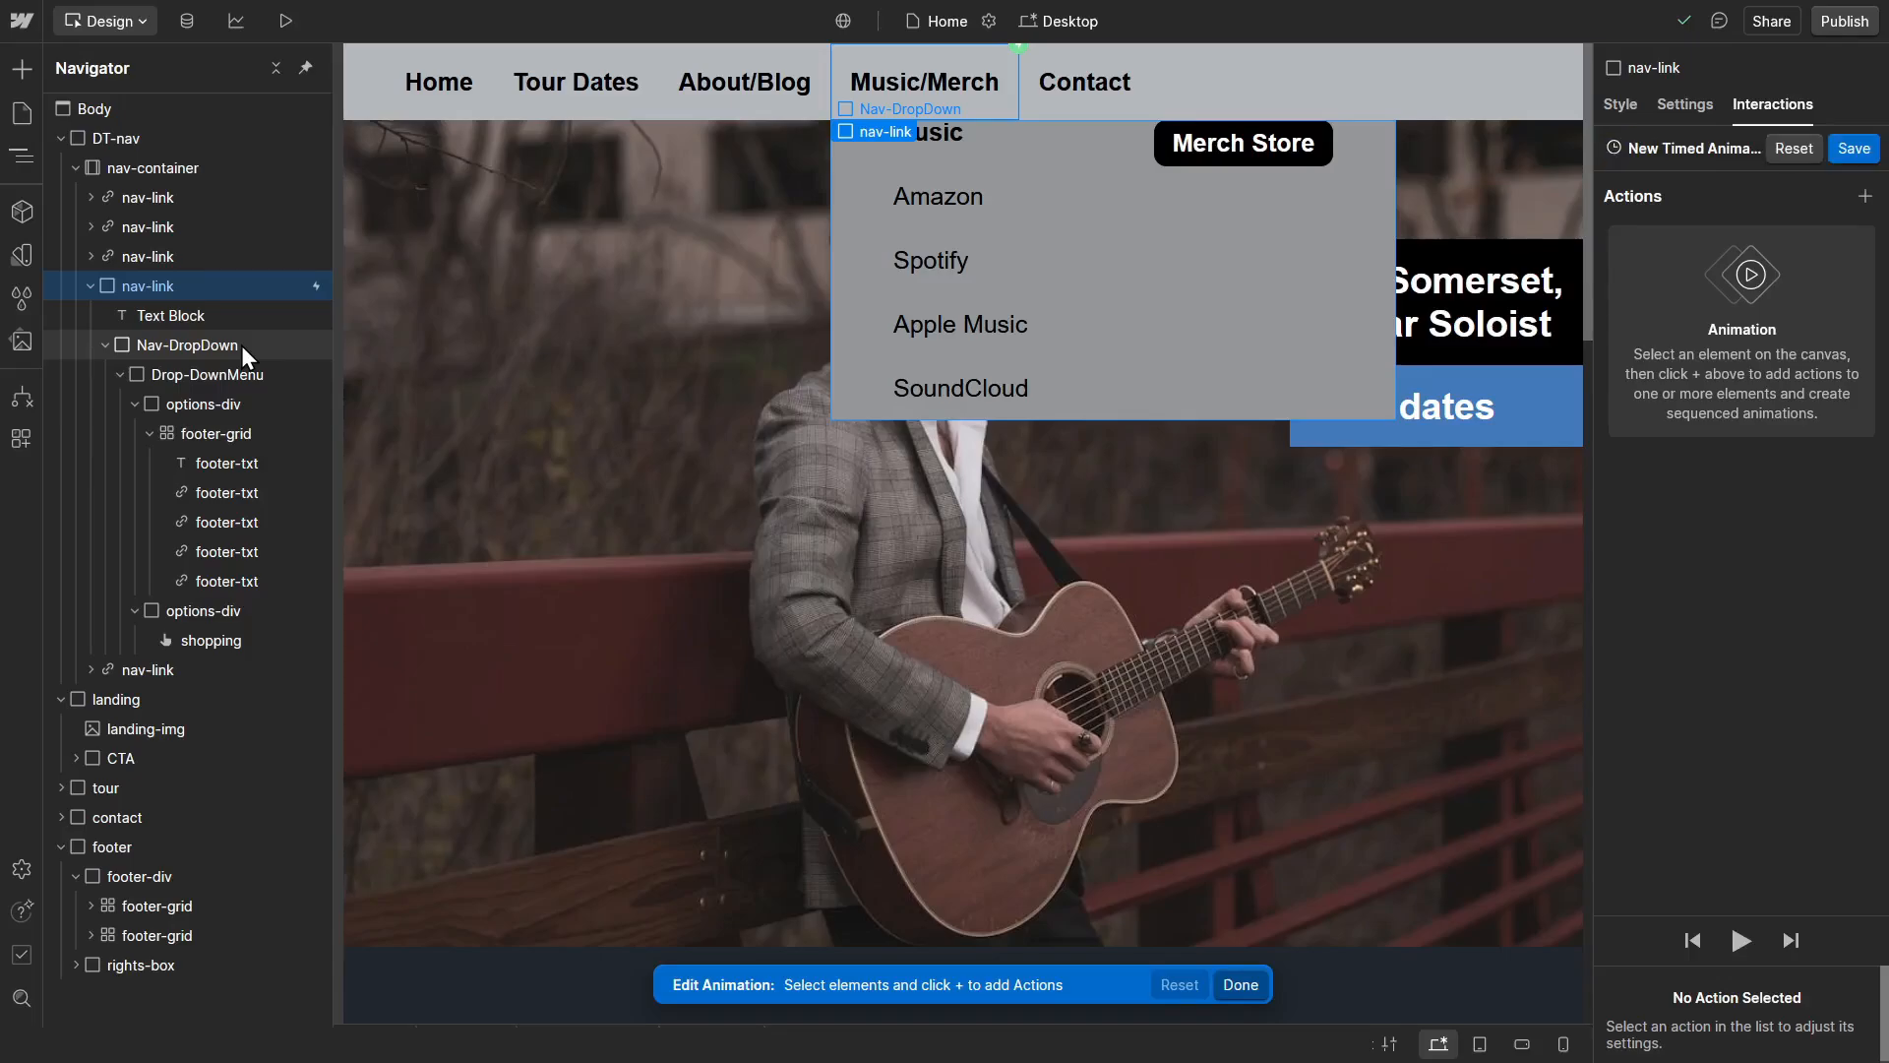
Step: Add a Hide/Show action for Nav-DropDown with display set to Block, and save the Show Nav Options animation
left_click(187, 345)
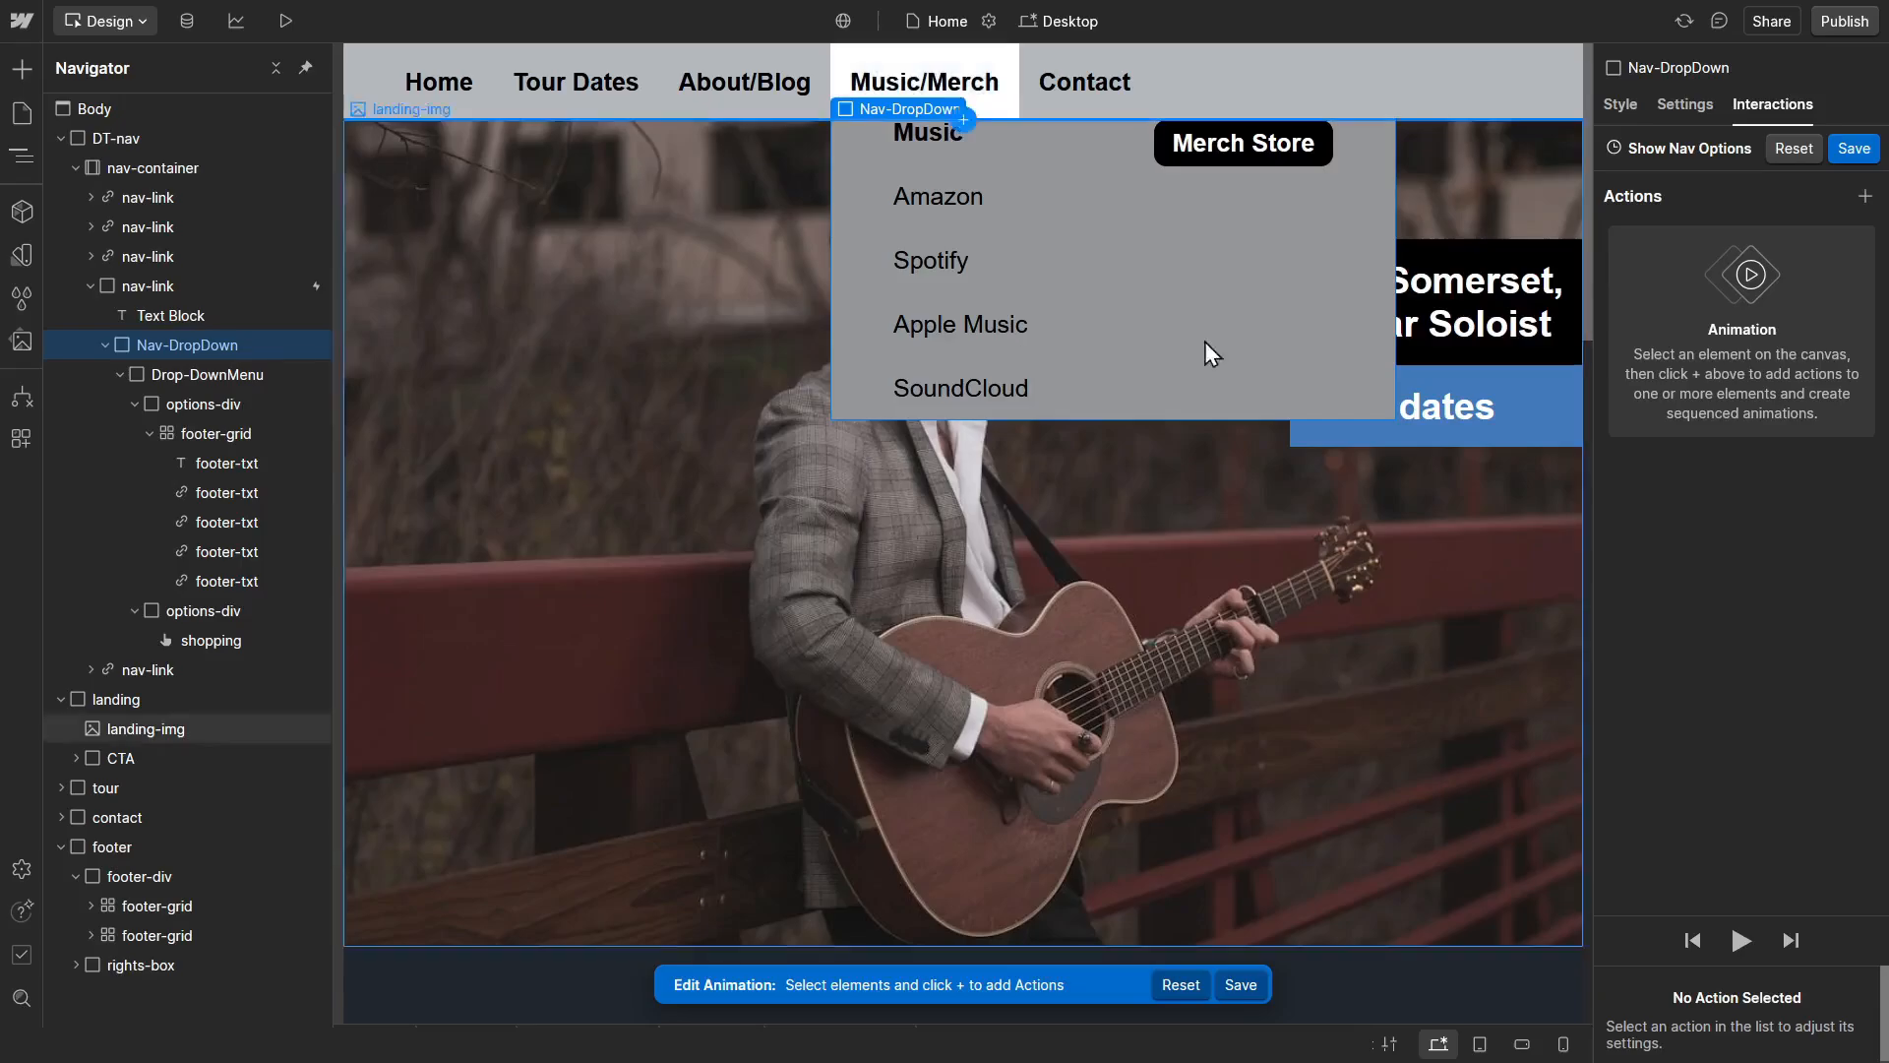
left_click(1864, 198)
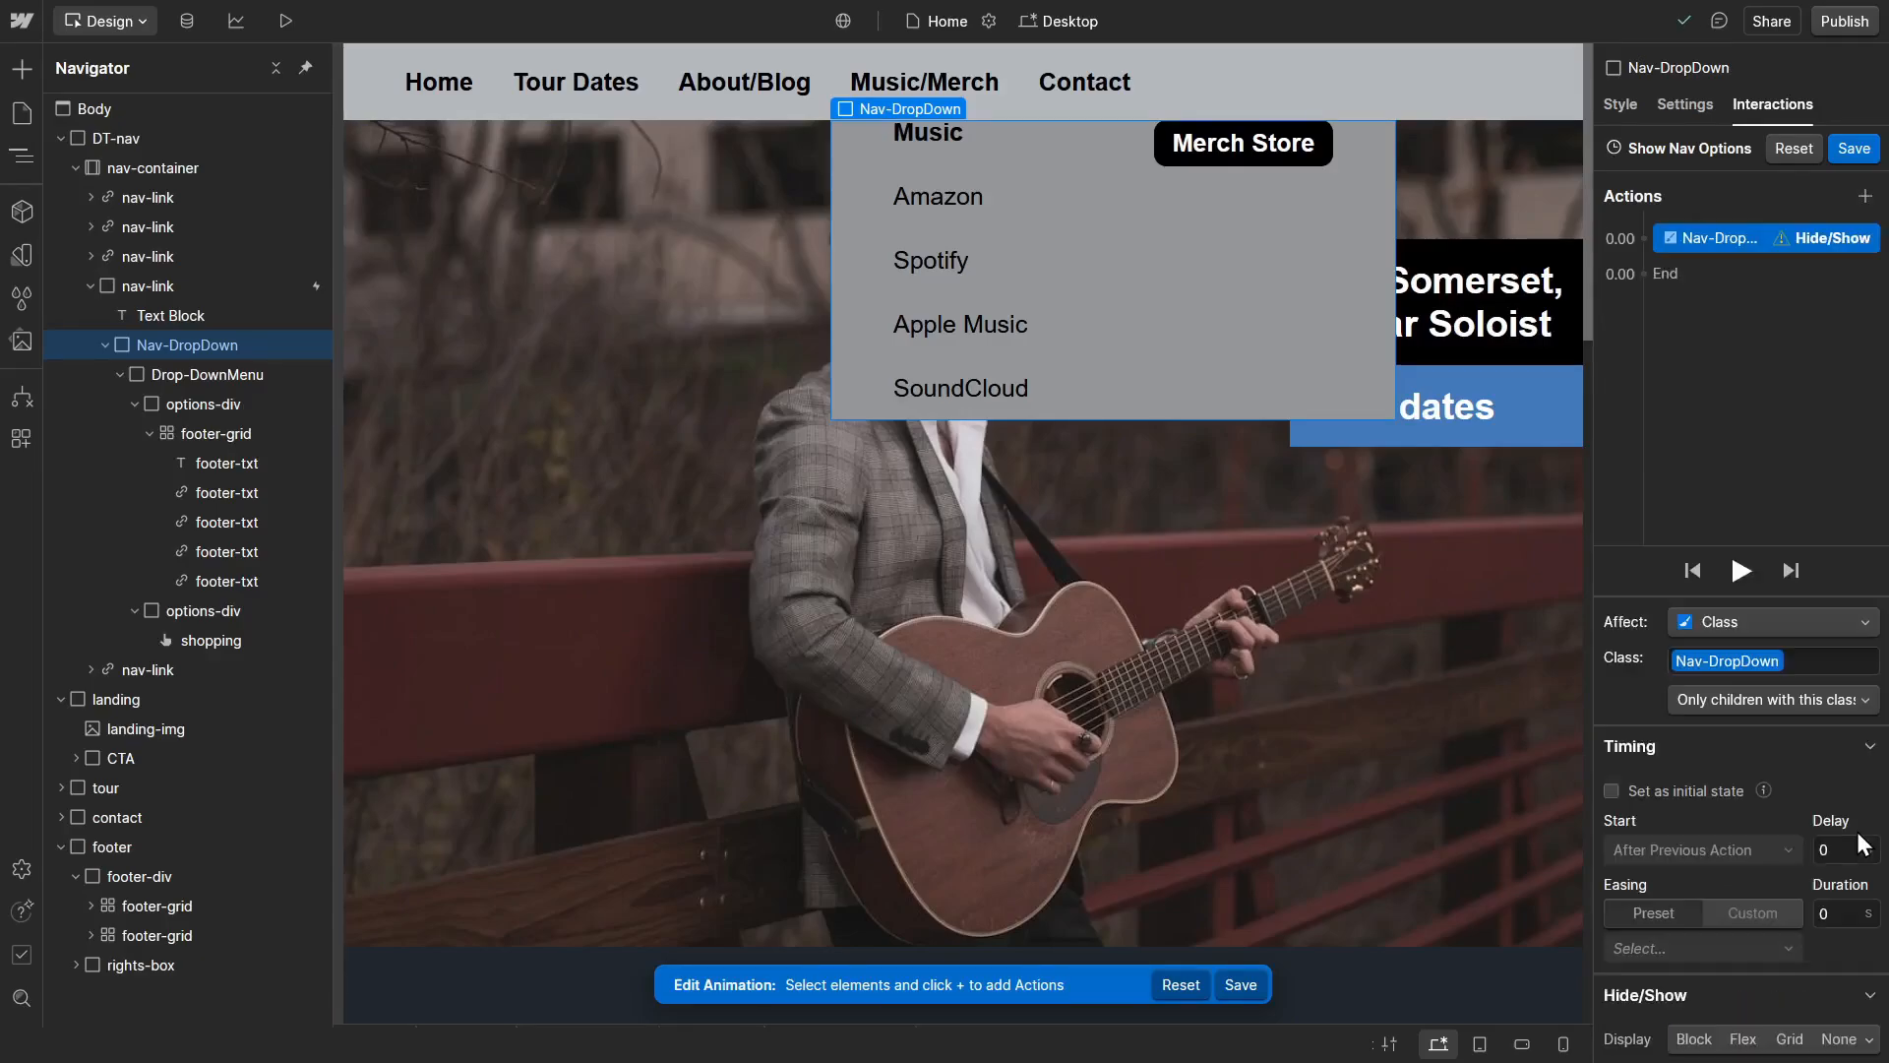
left_click(1858, 841)
left_click(1701, 1046)
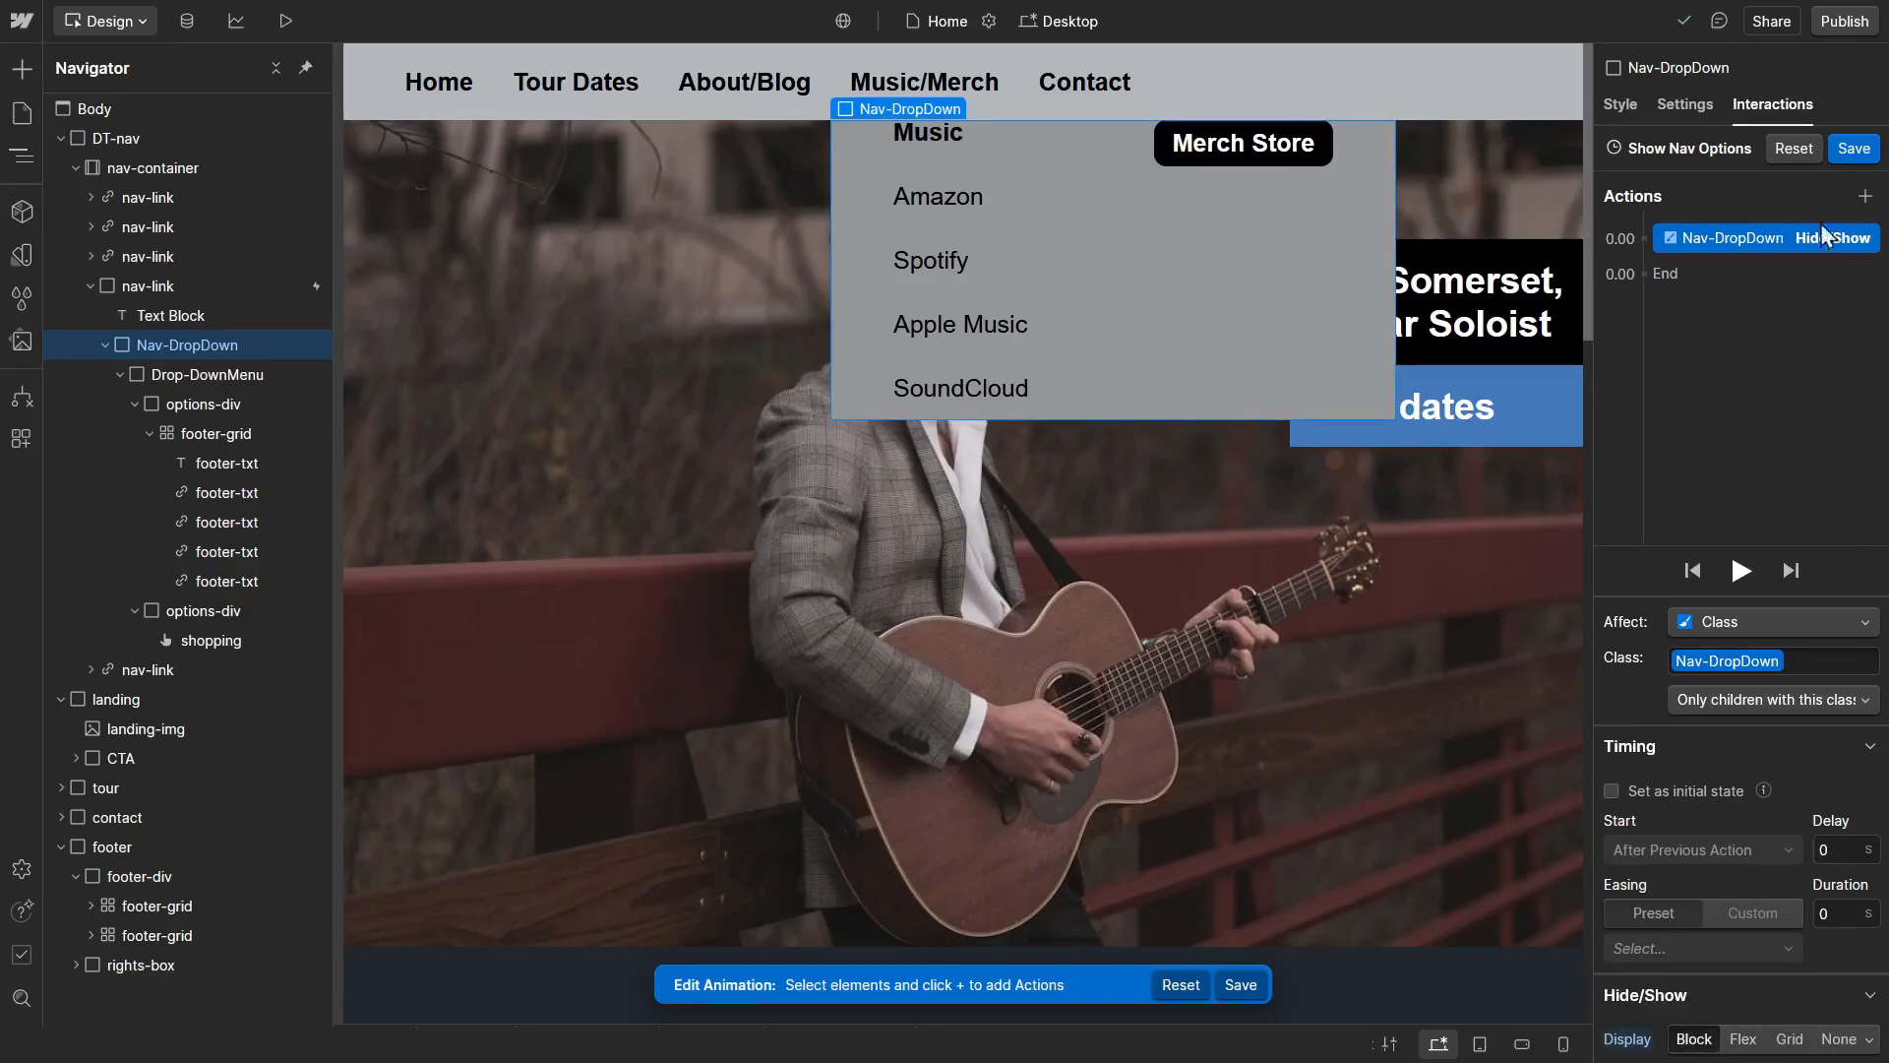
left_click(1853, 149)
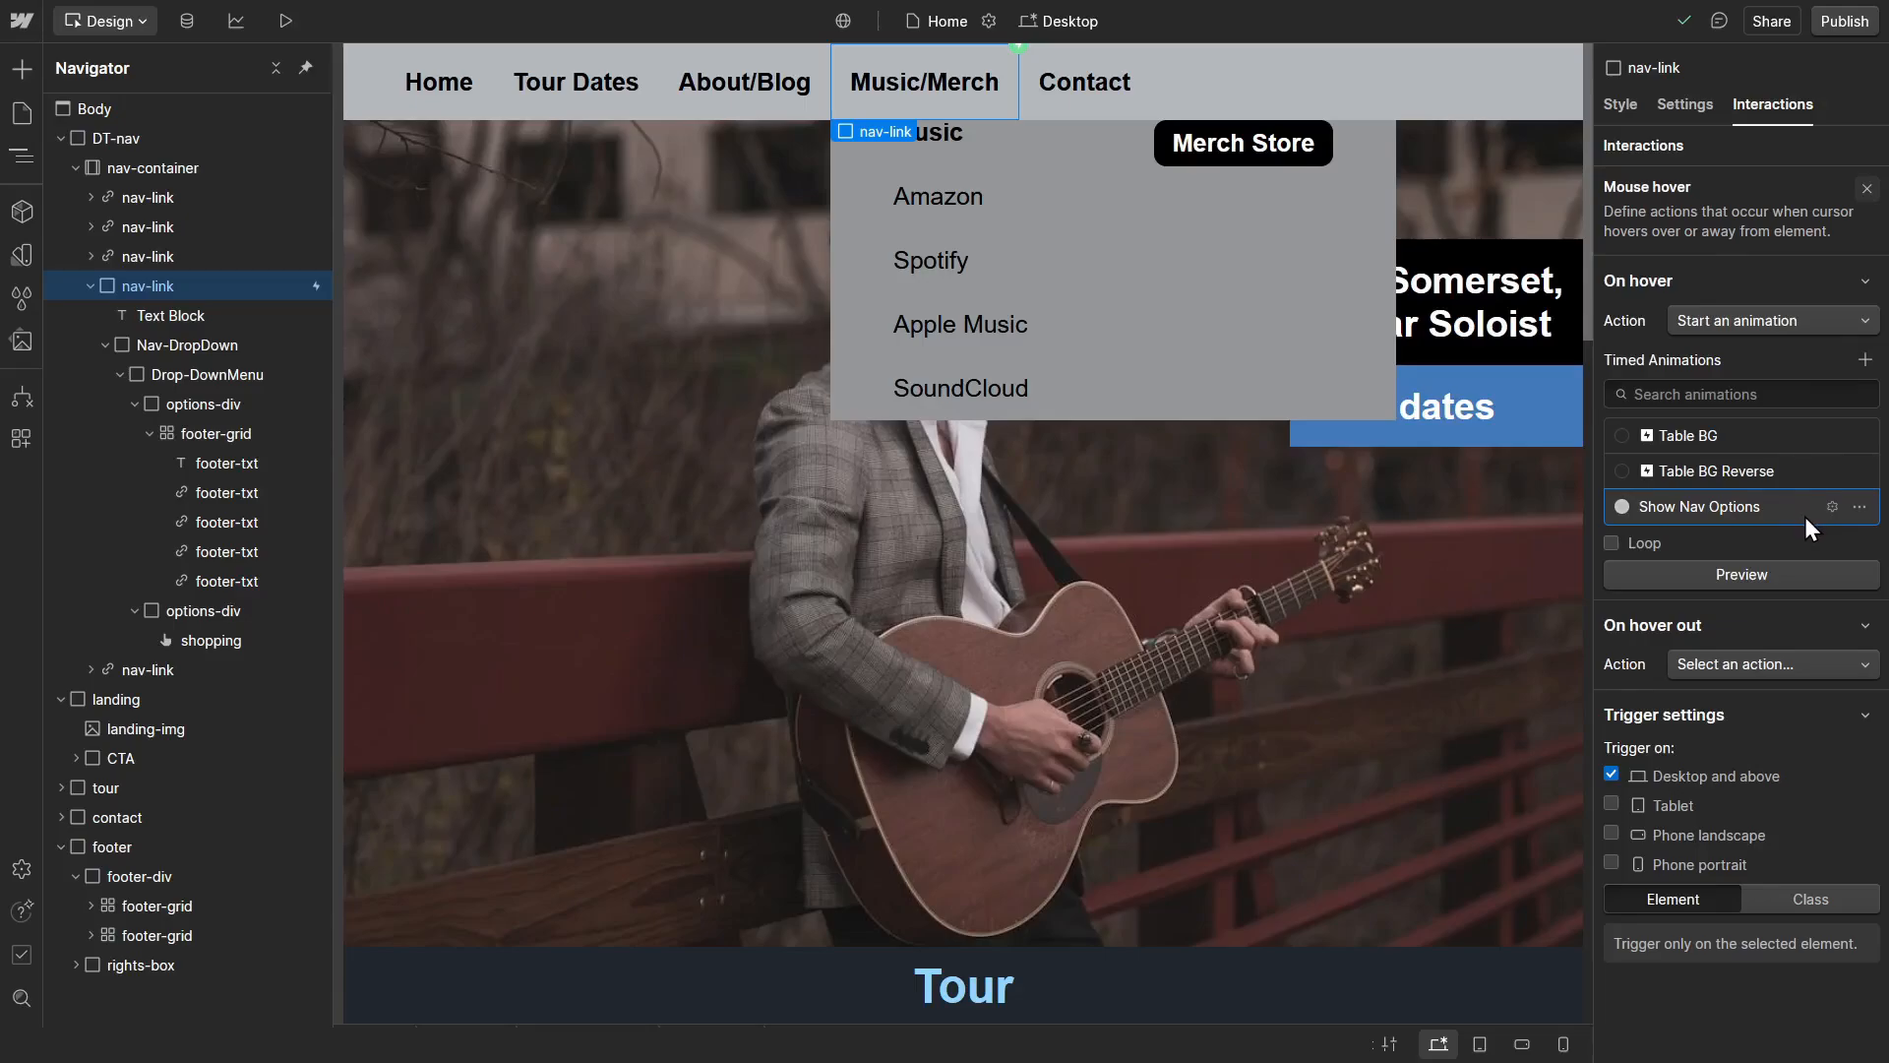
Step: Set the On hover out action to Start an animation and duplicate the Show Nav Options animation
left_click(1718, 666)
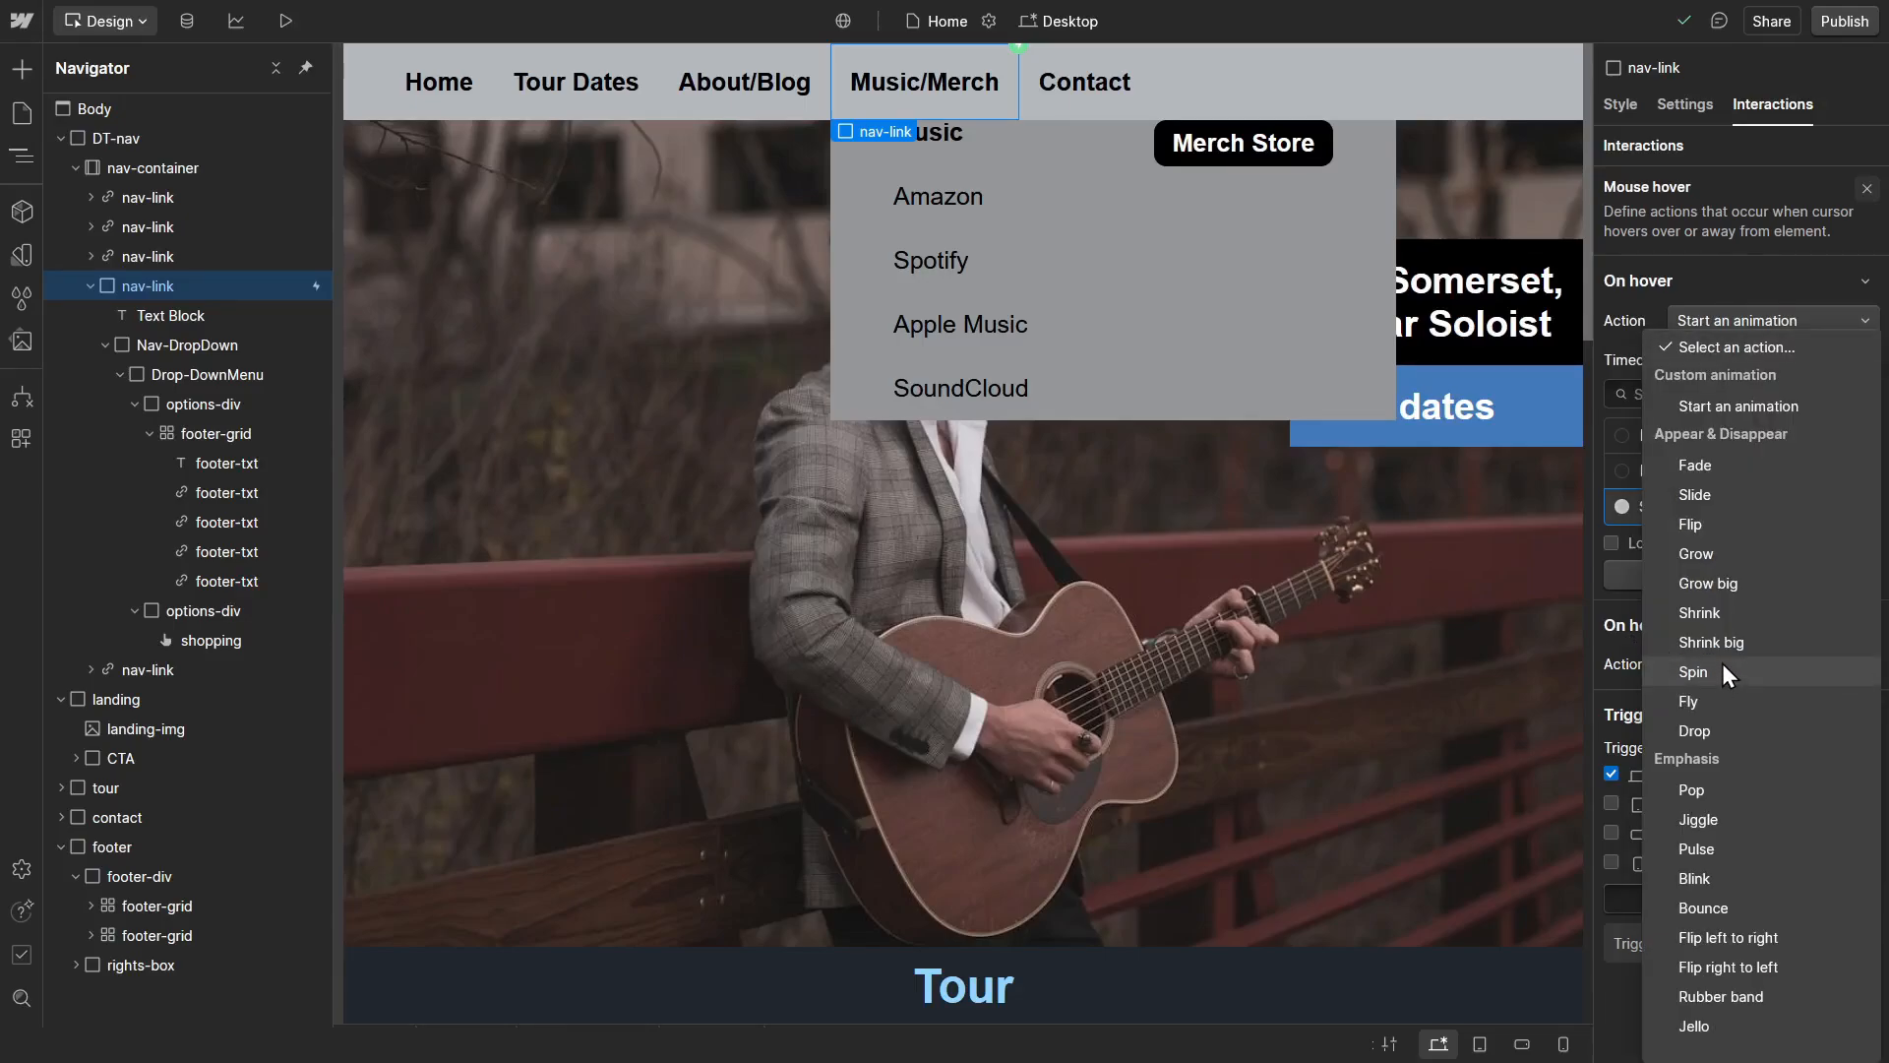
left_click(1774, 409)
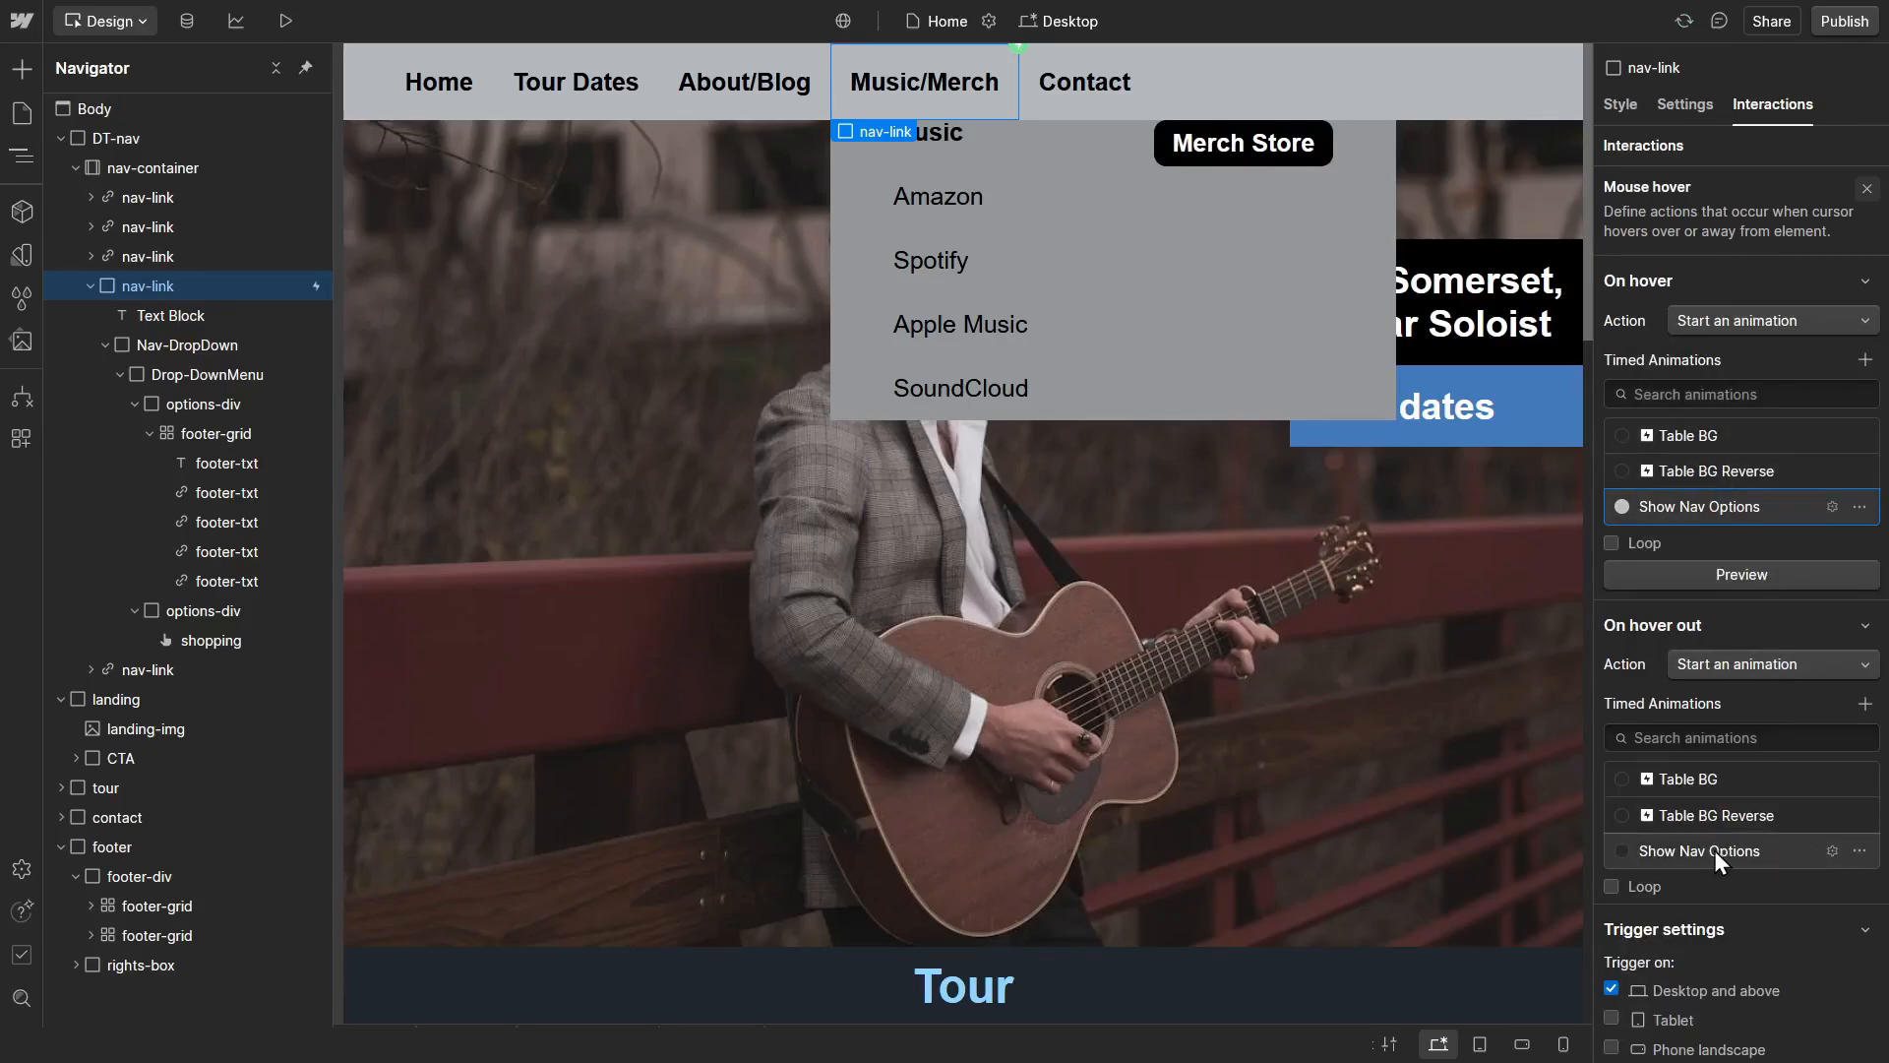
left_click(1860, 850)
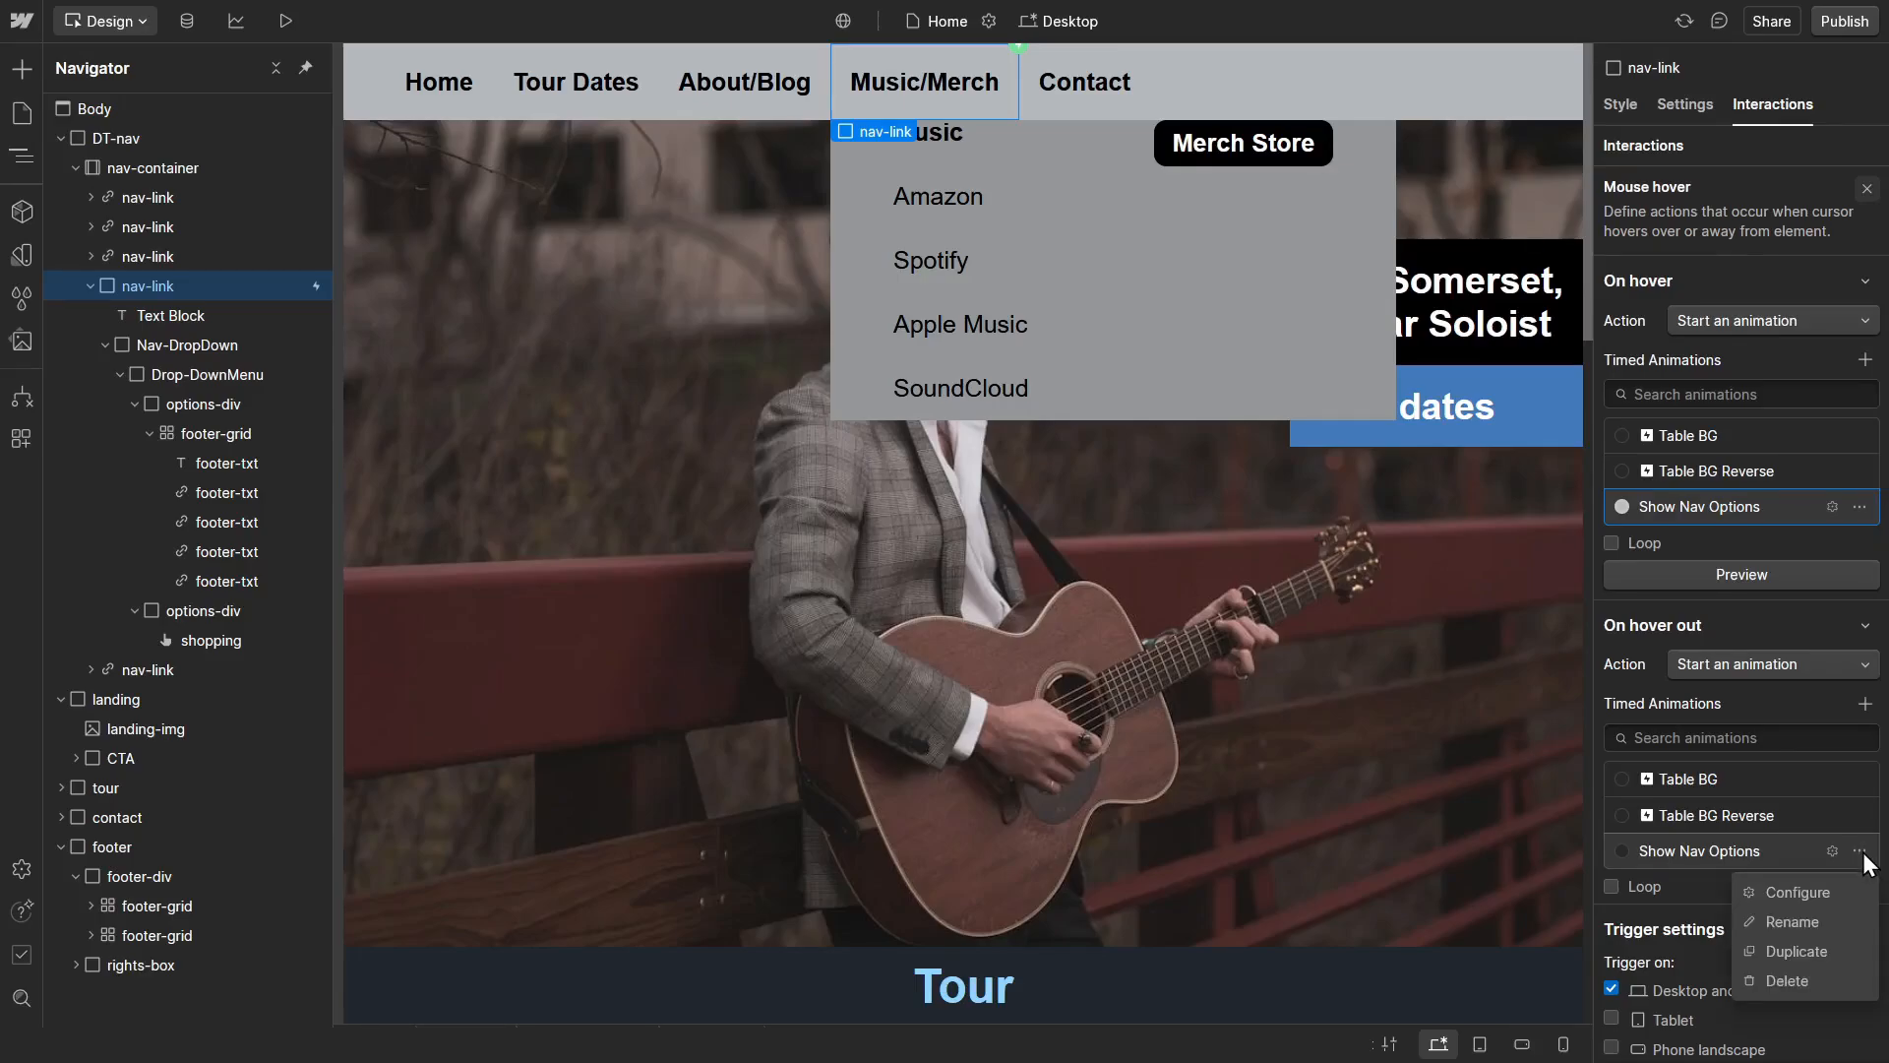
left_click(1833, 951)
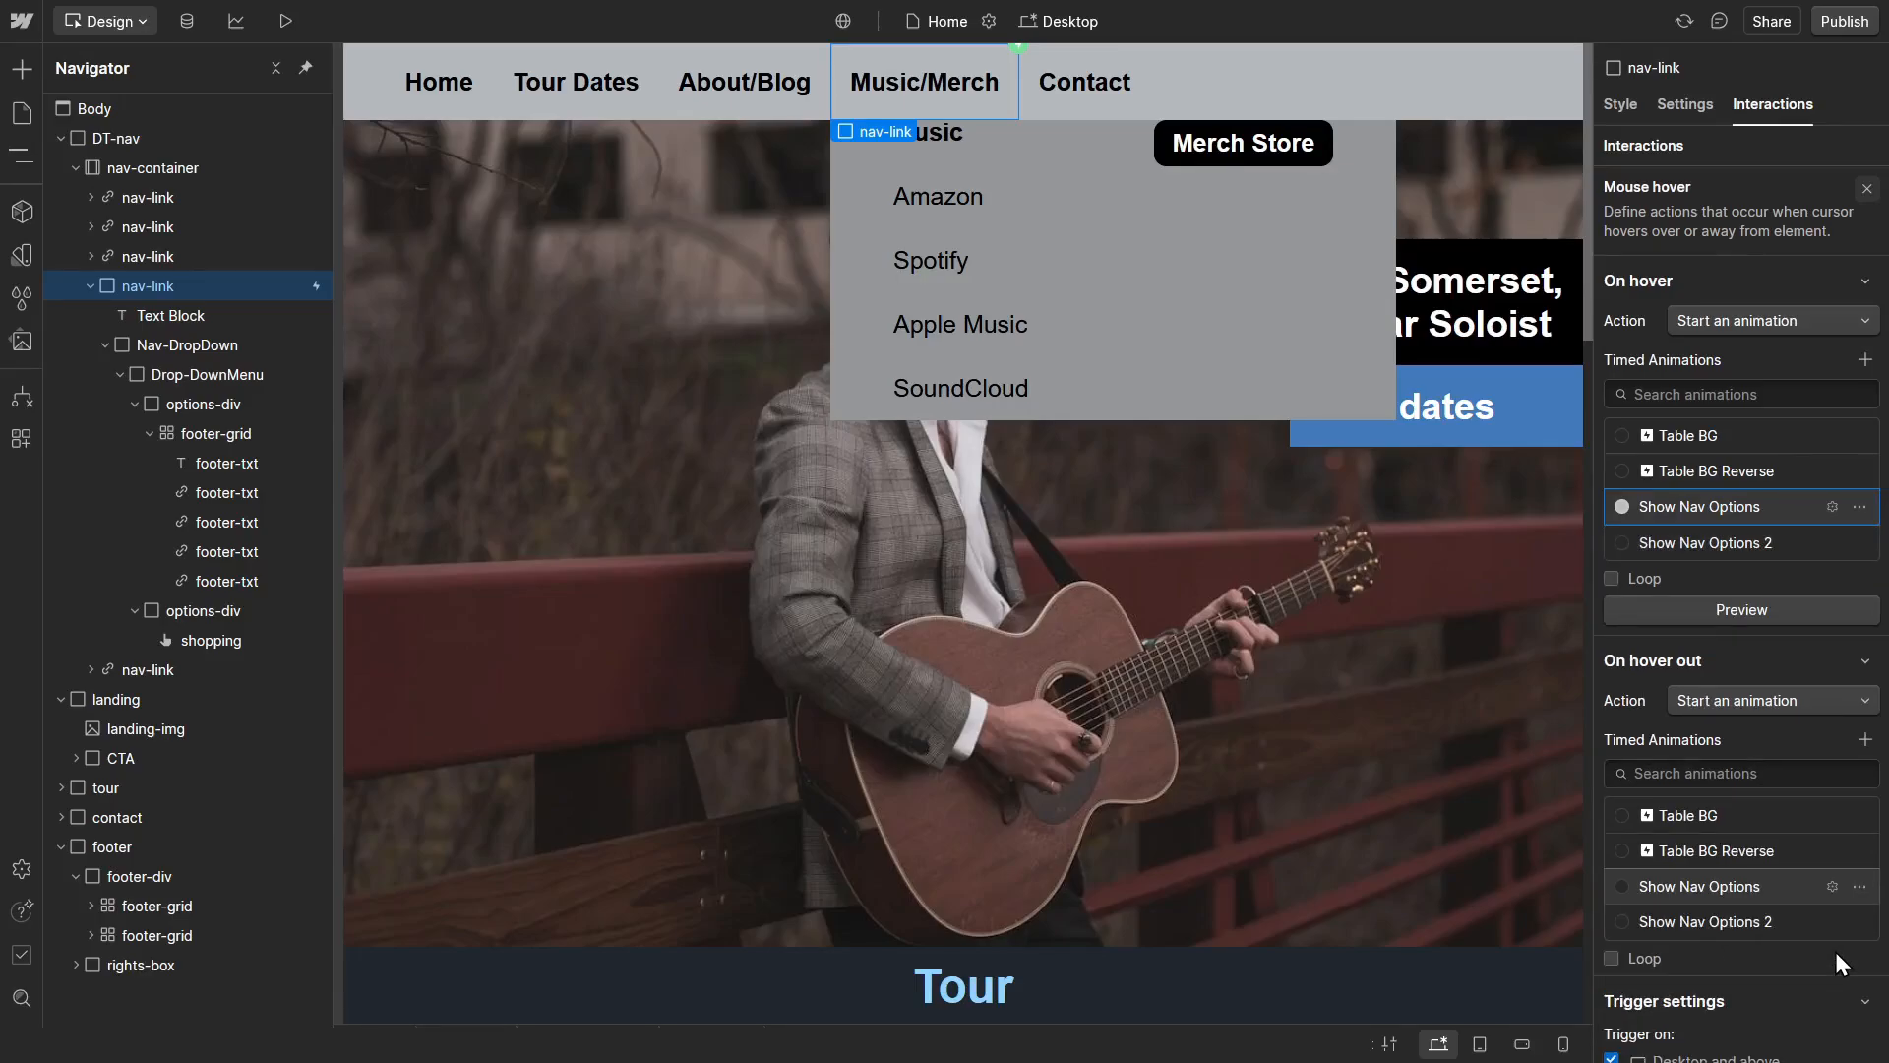
Step: Rename the duplicated animation as Hide Nav Options and turn off looping for the hover-out action
left_click(1858, 922)
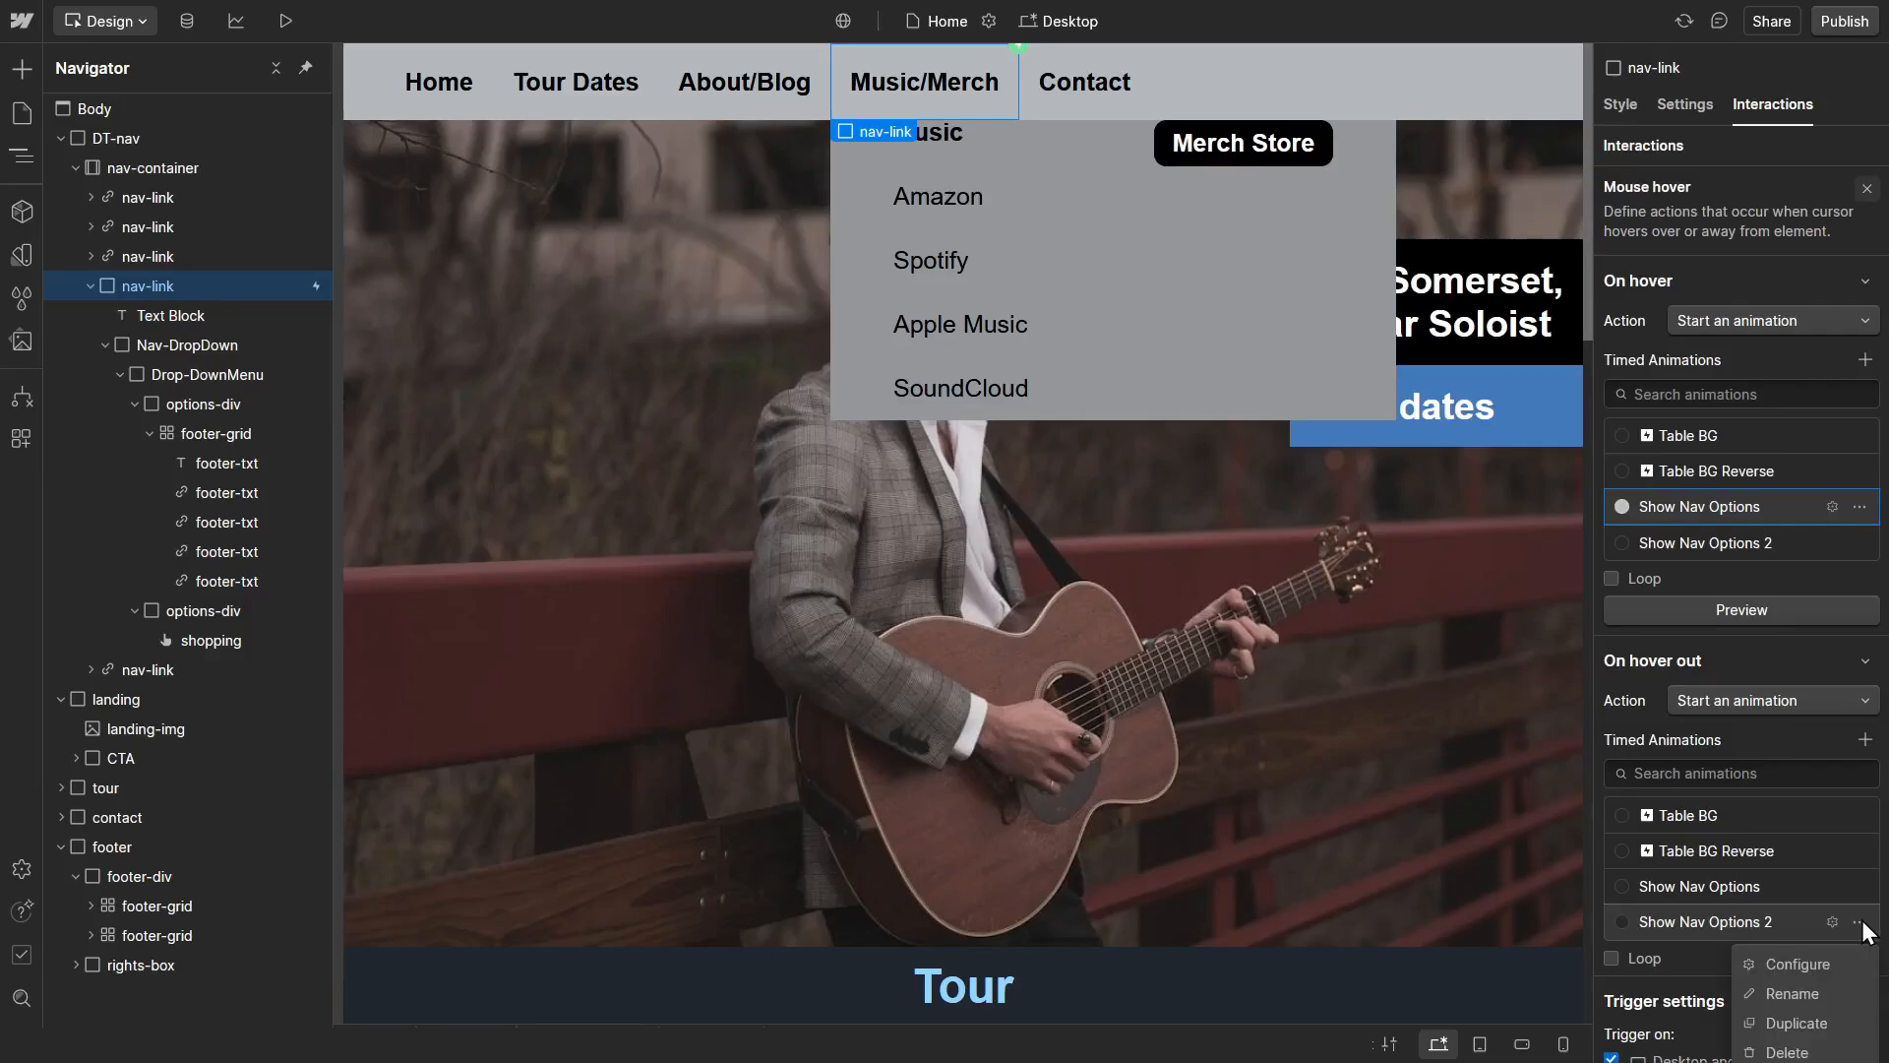
left_click(1822, 992)
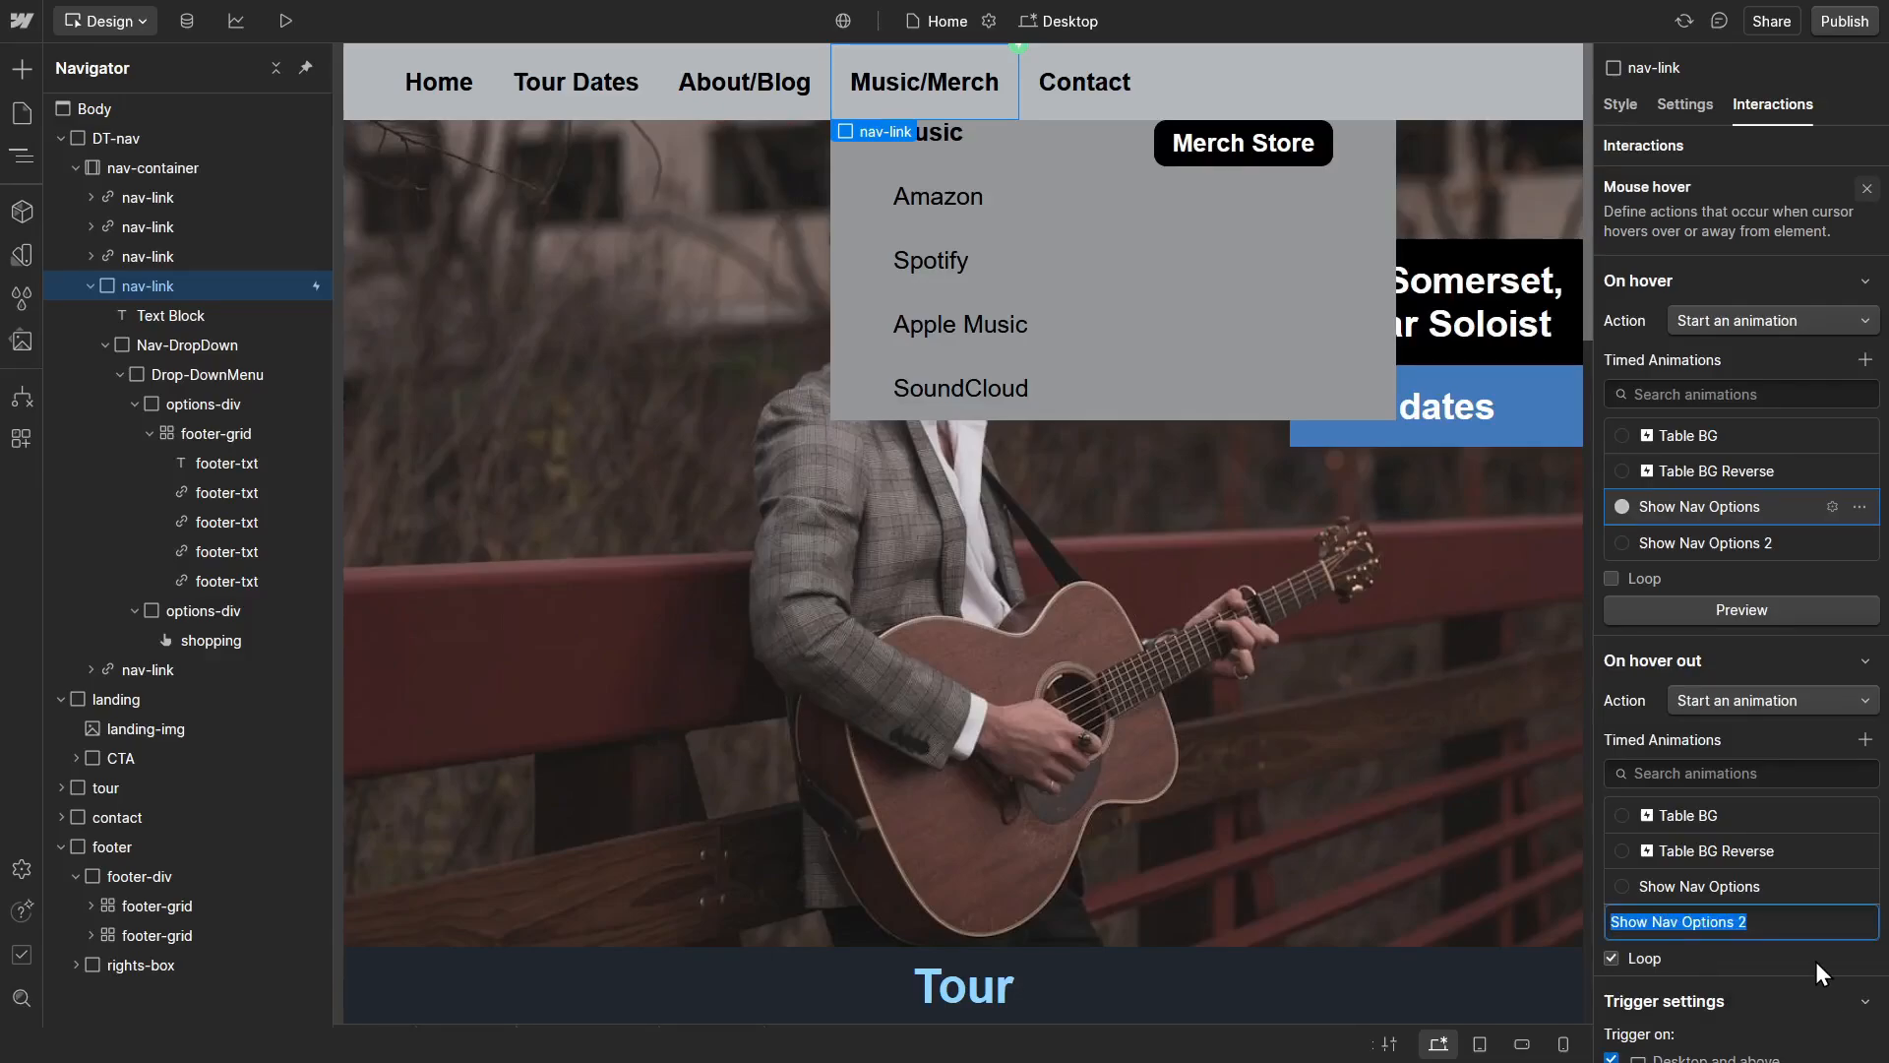
key("Home")
key("shift+Right")
key("shift+Right")
key("shift+Right")
key("shift+Right")
type("Hide")
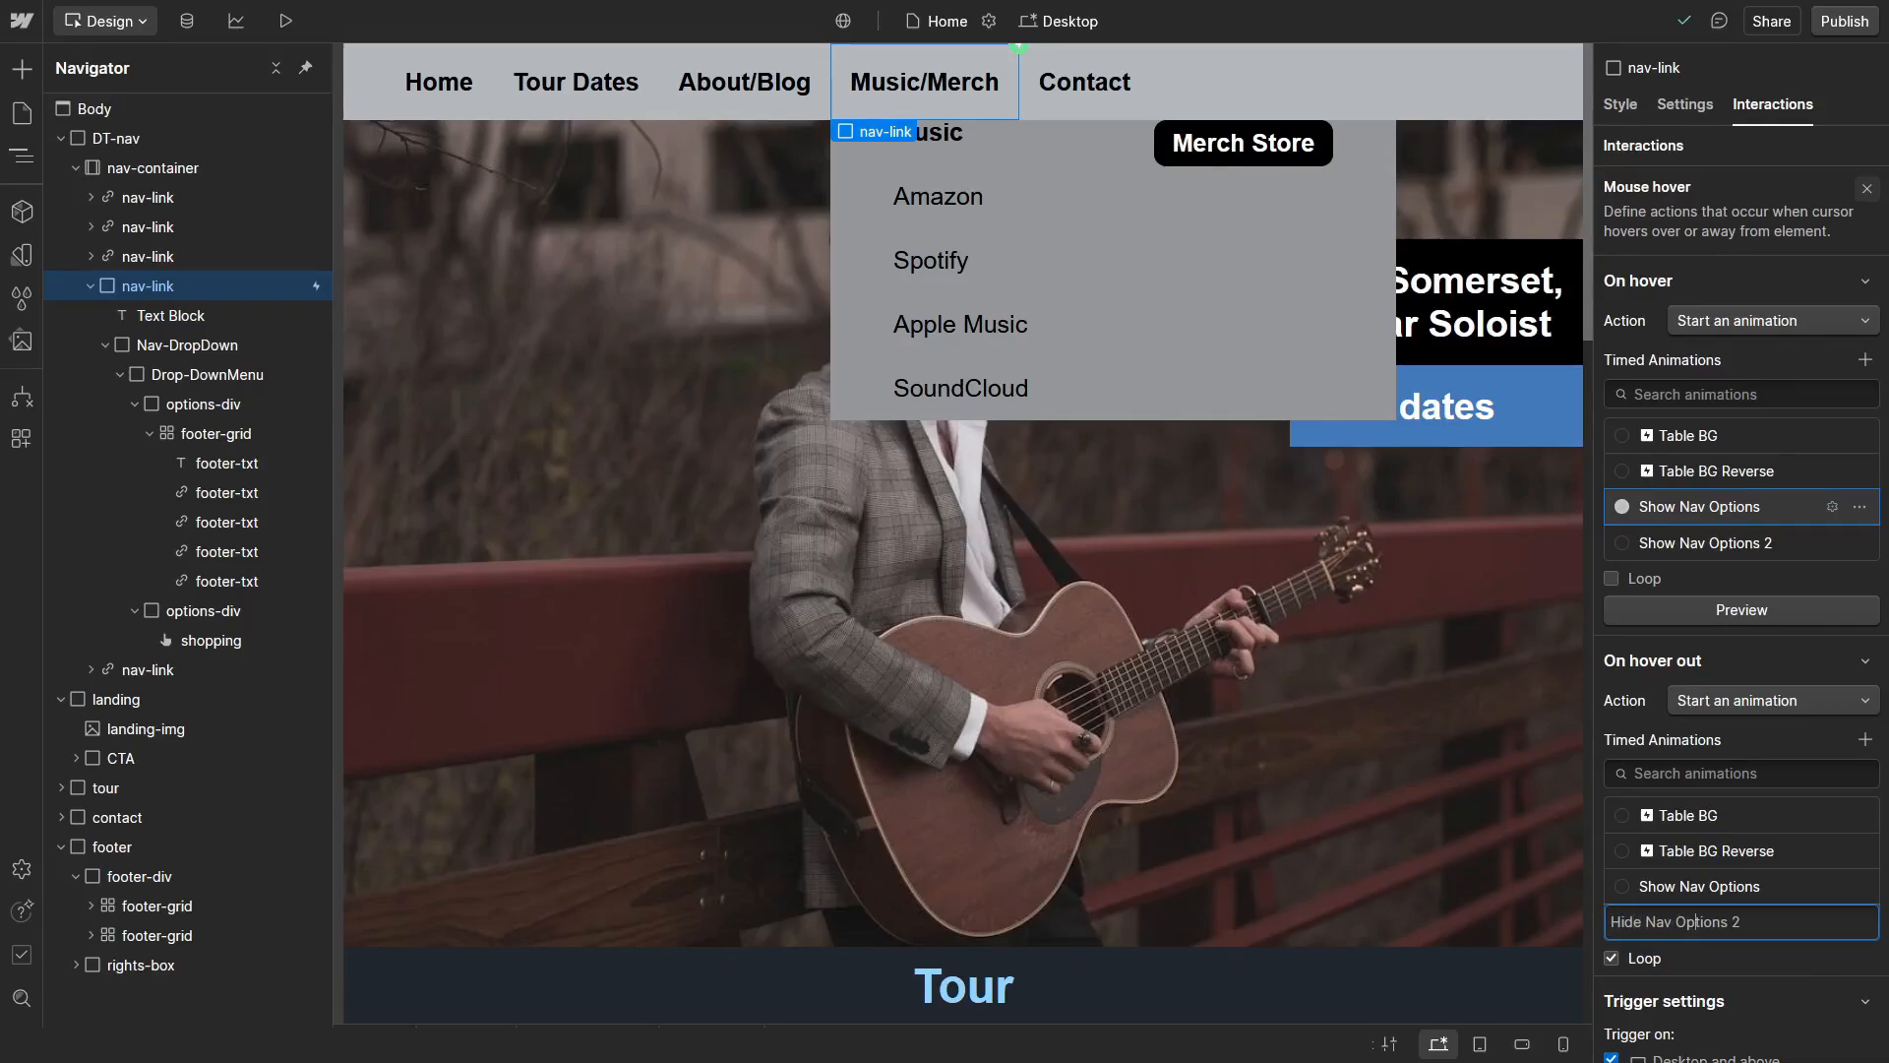
key("Delete")
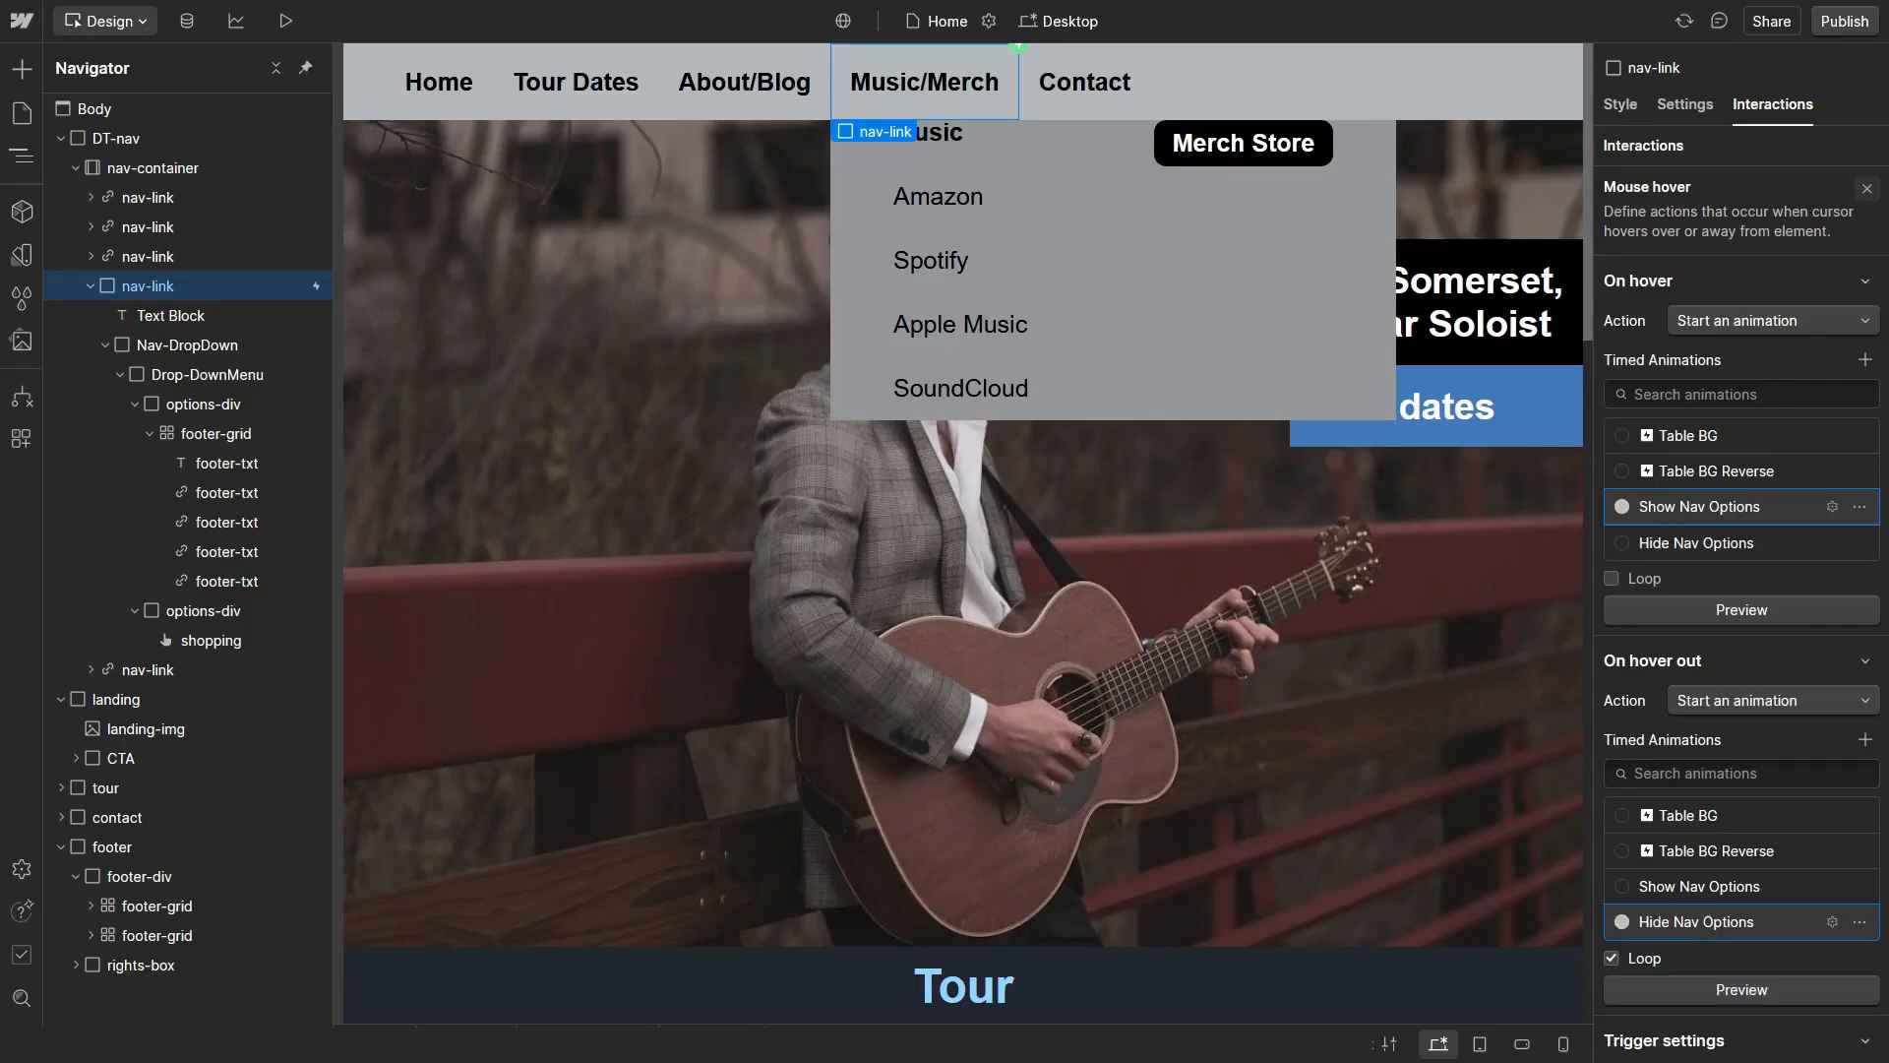
left_click(1611, 959)
Step: Configure the Hide Nav Options animation so its Nav-DropDown Hide/Show action sets display to None
left_click(1857, 922)
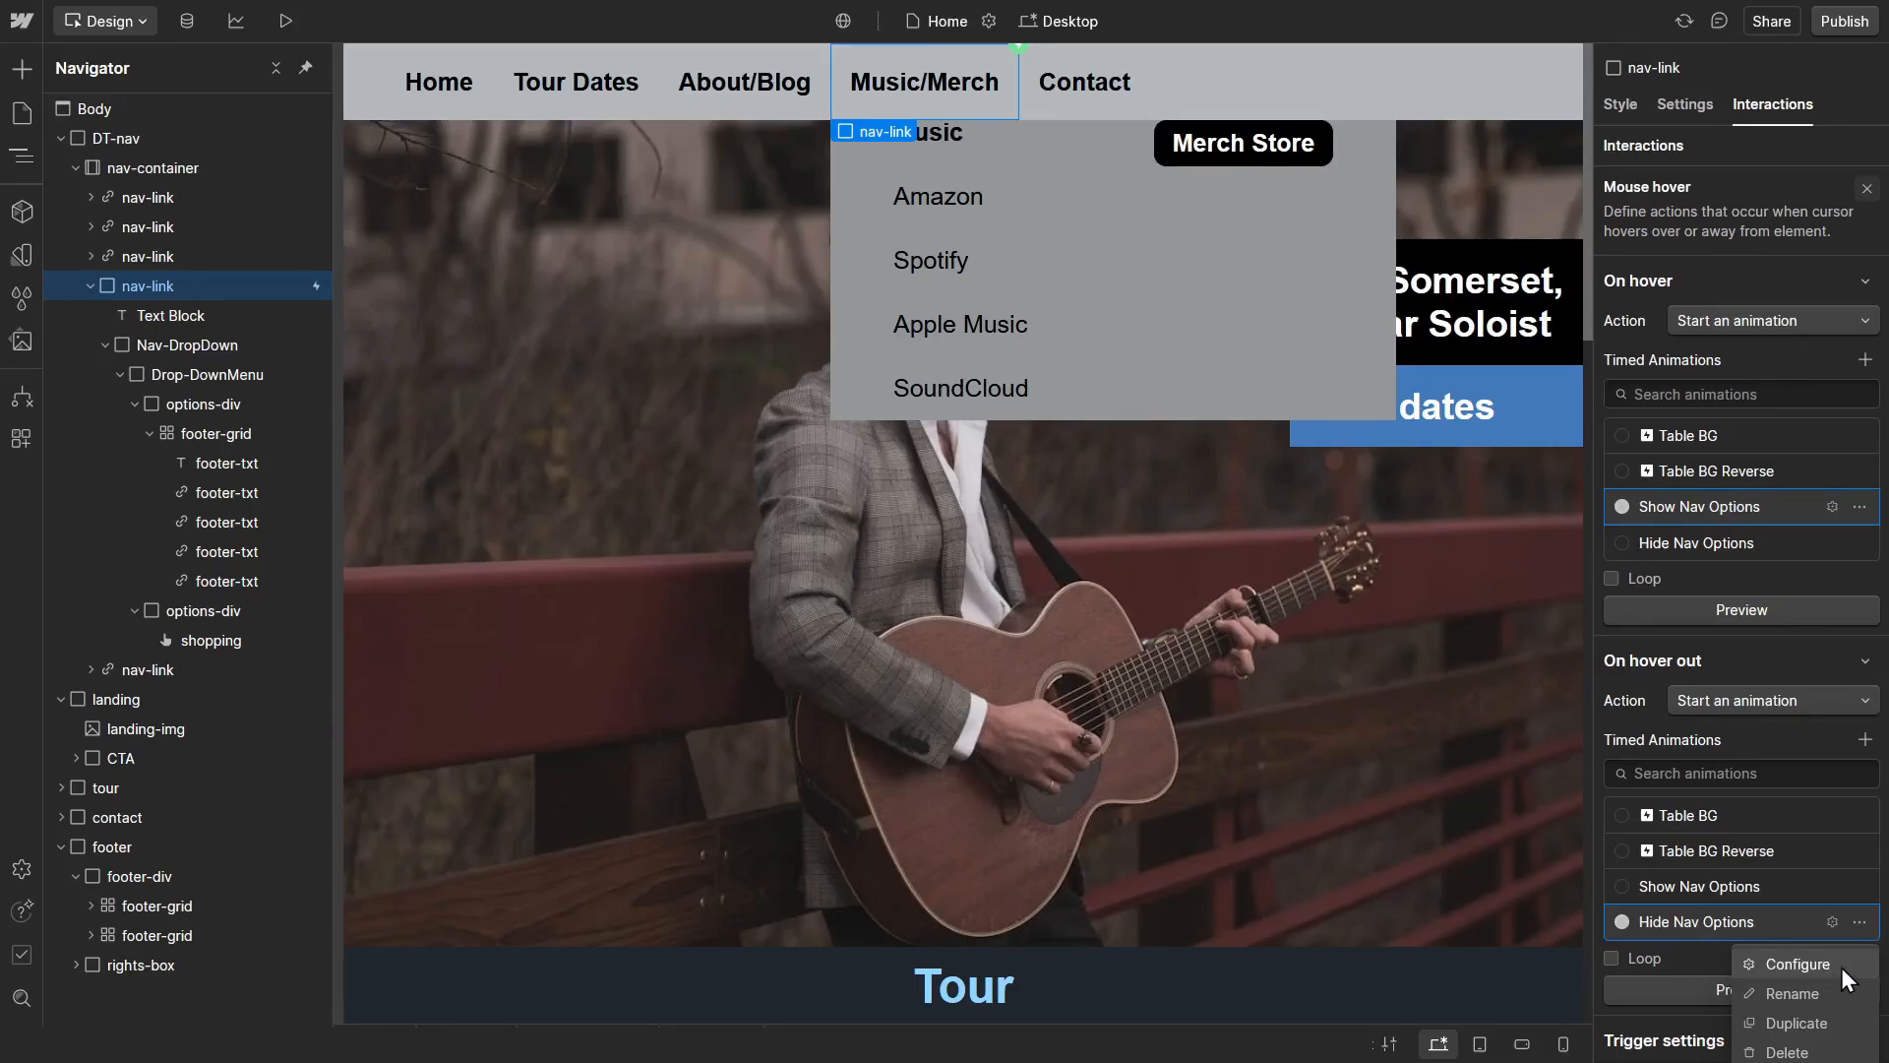
left_click(1840, 966)
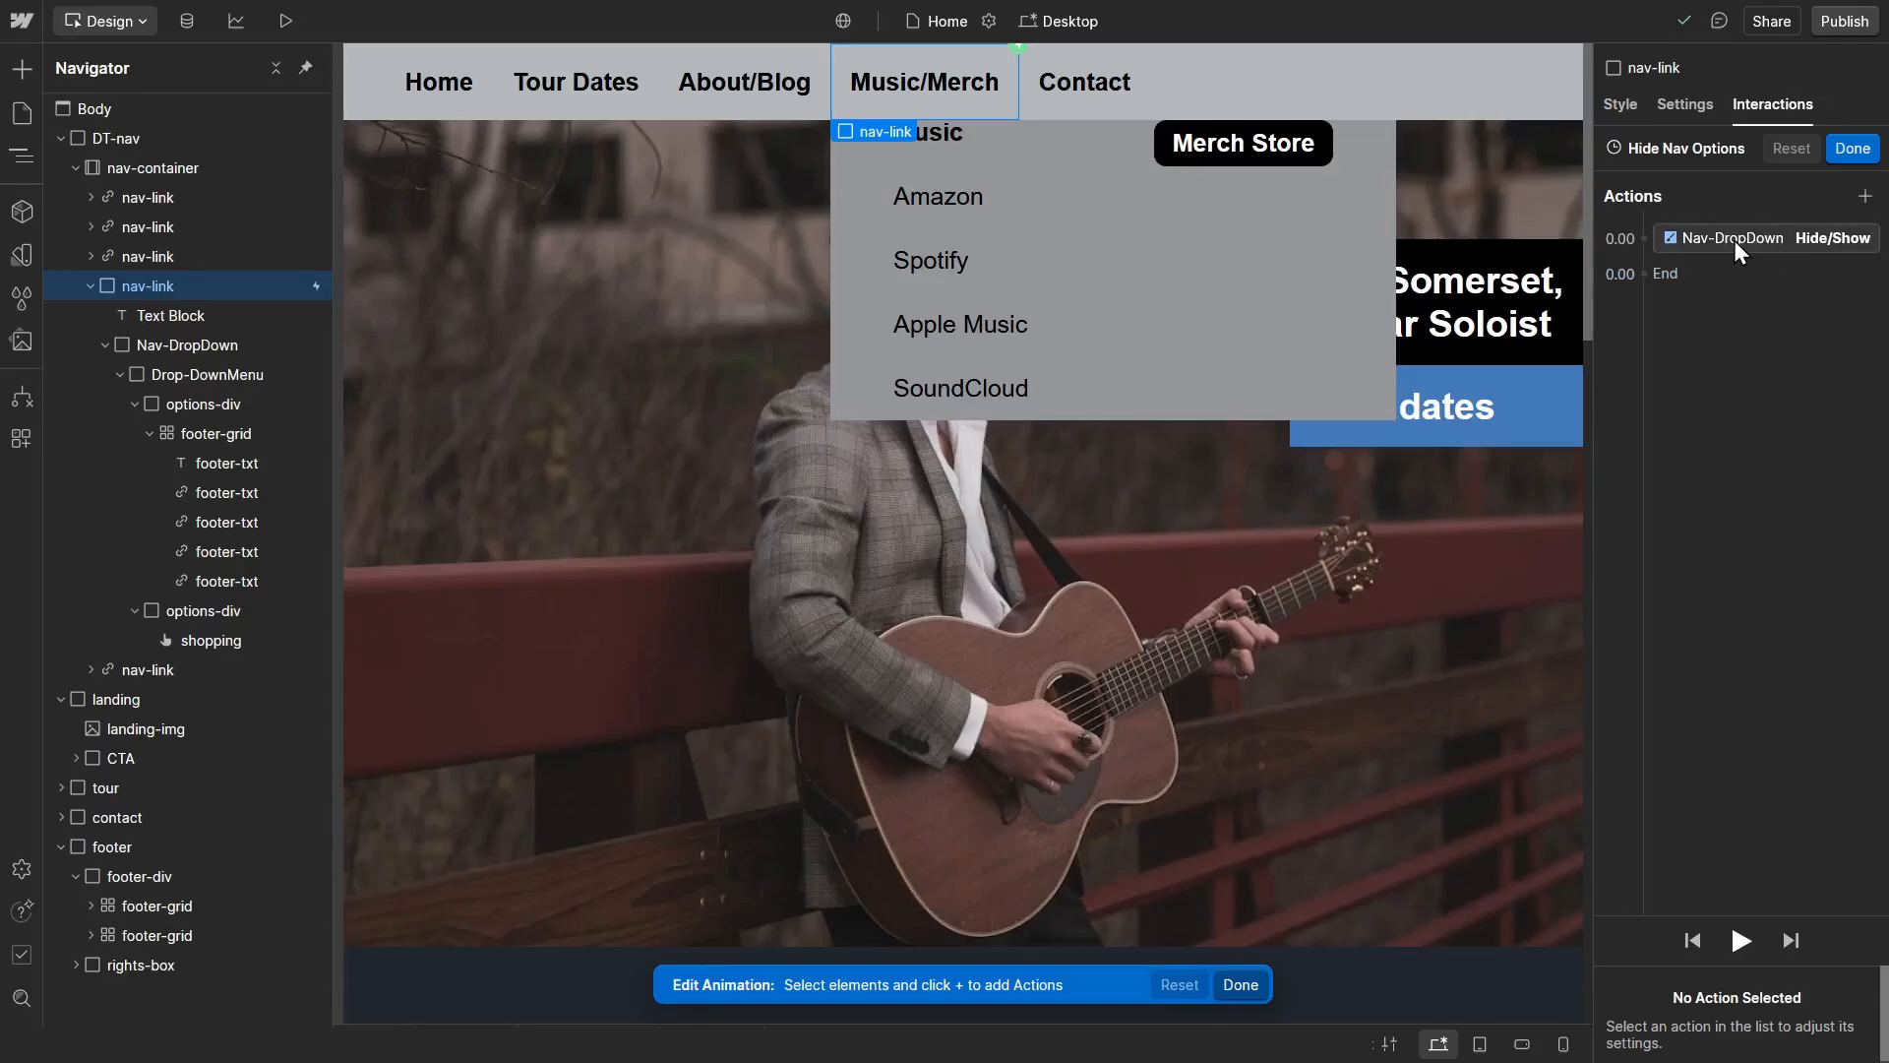
left_click(1755, 240)
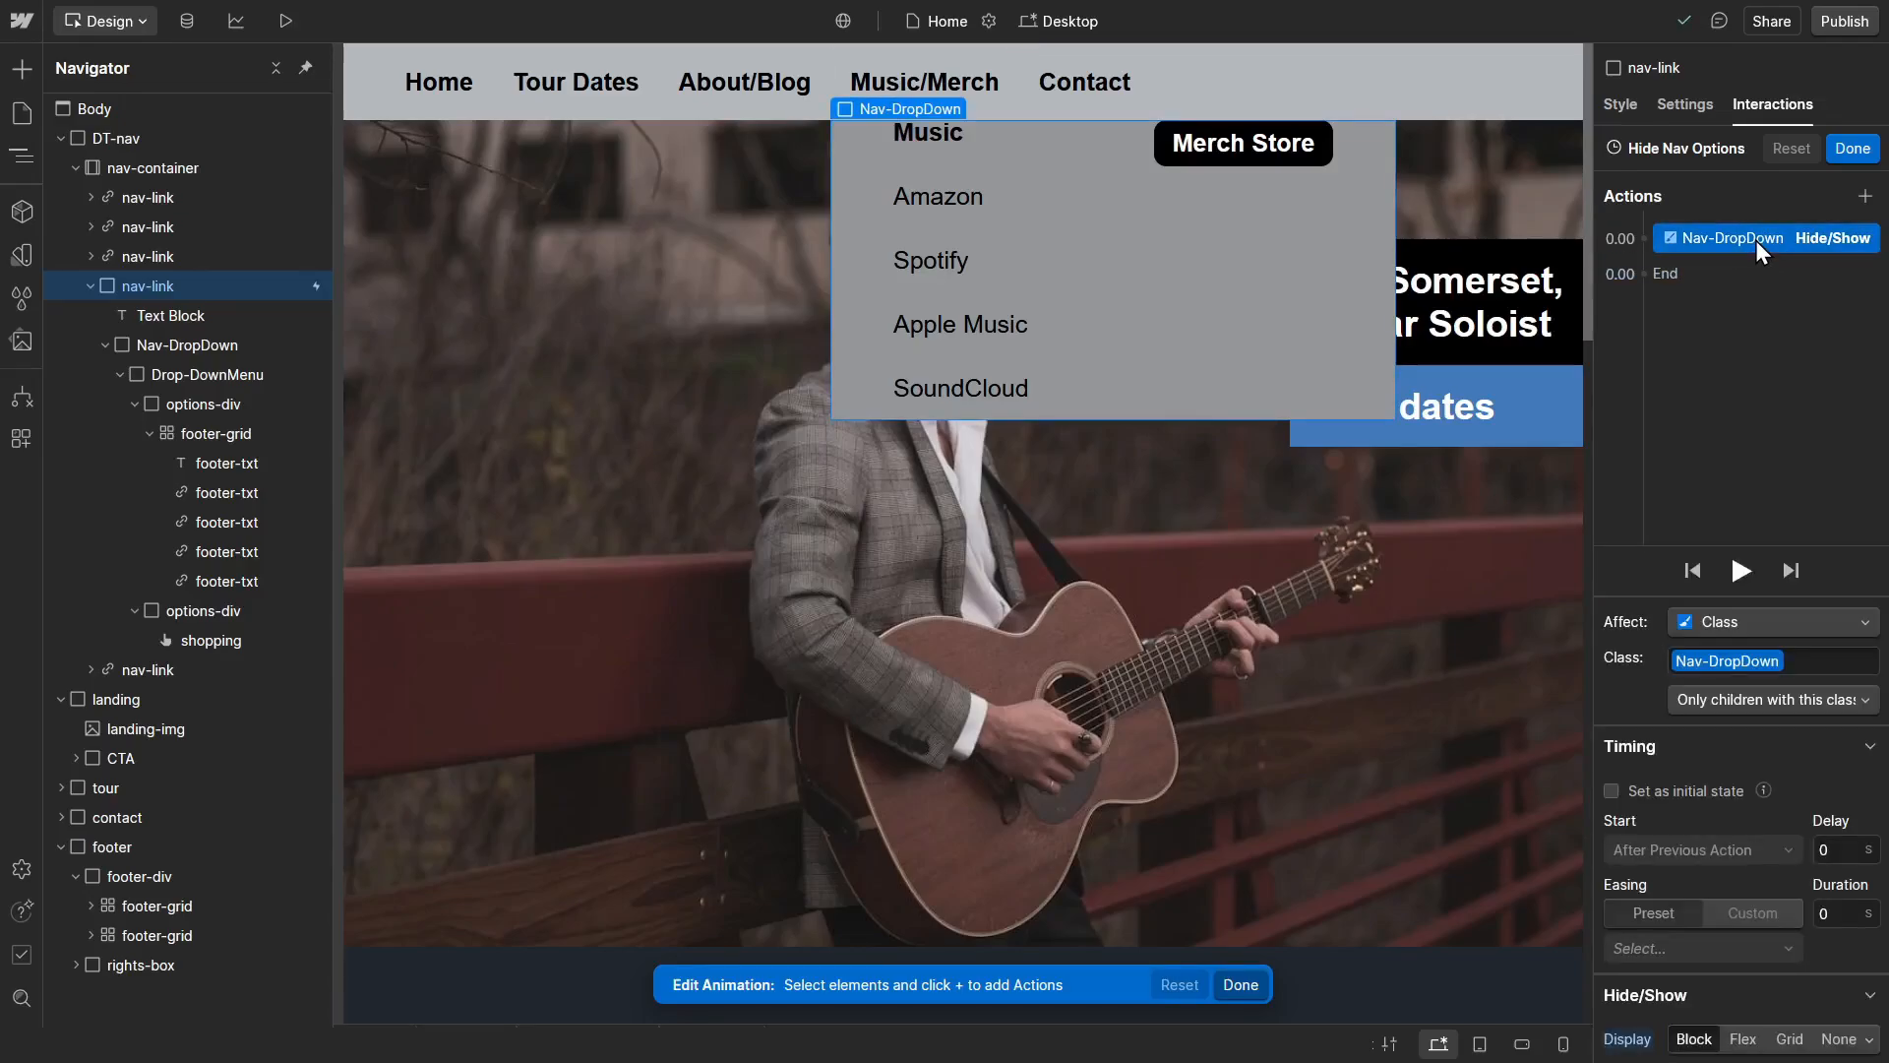
left_click(1838, 1040)
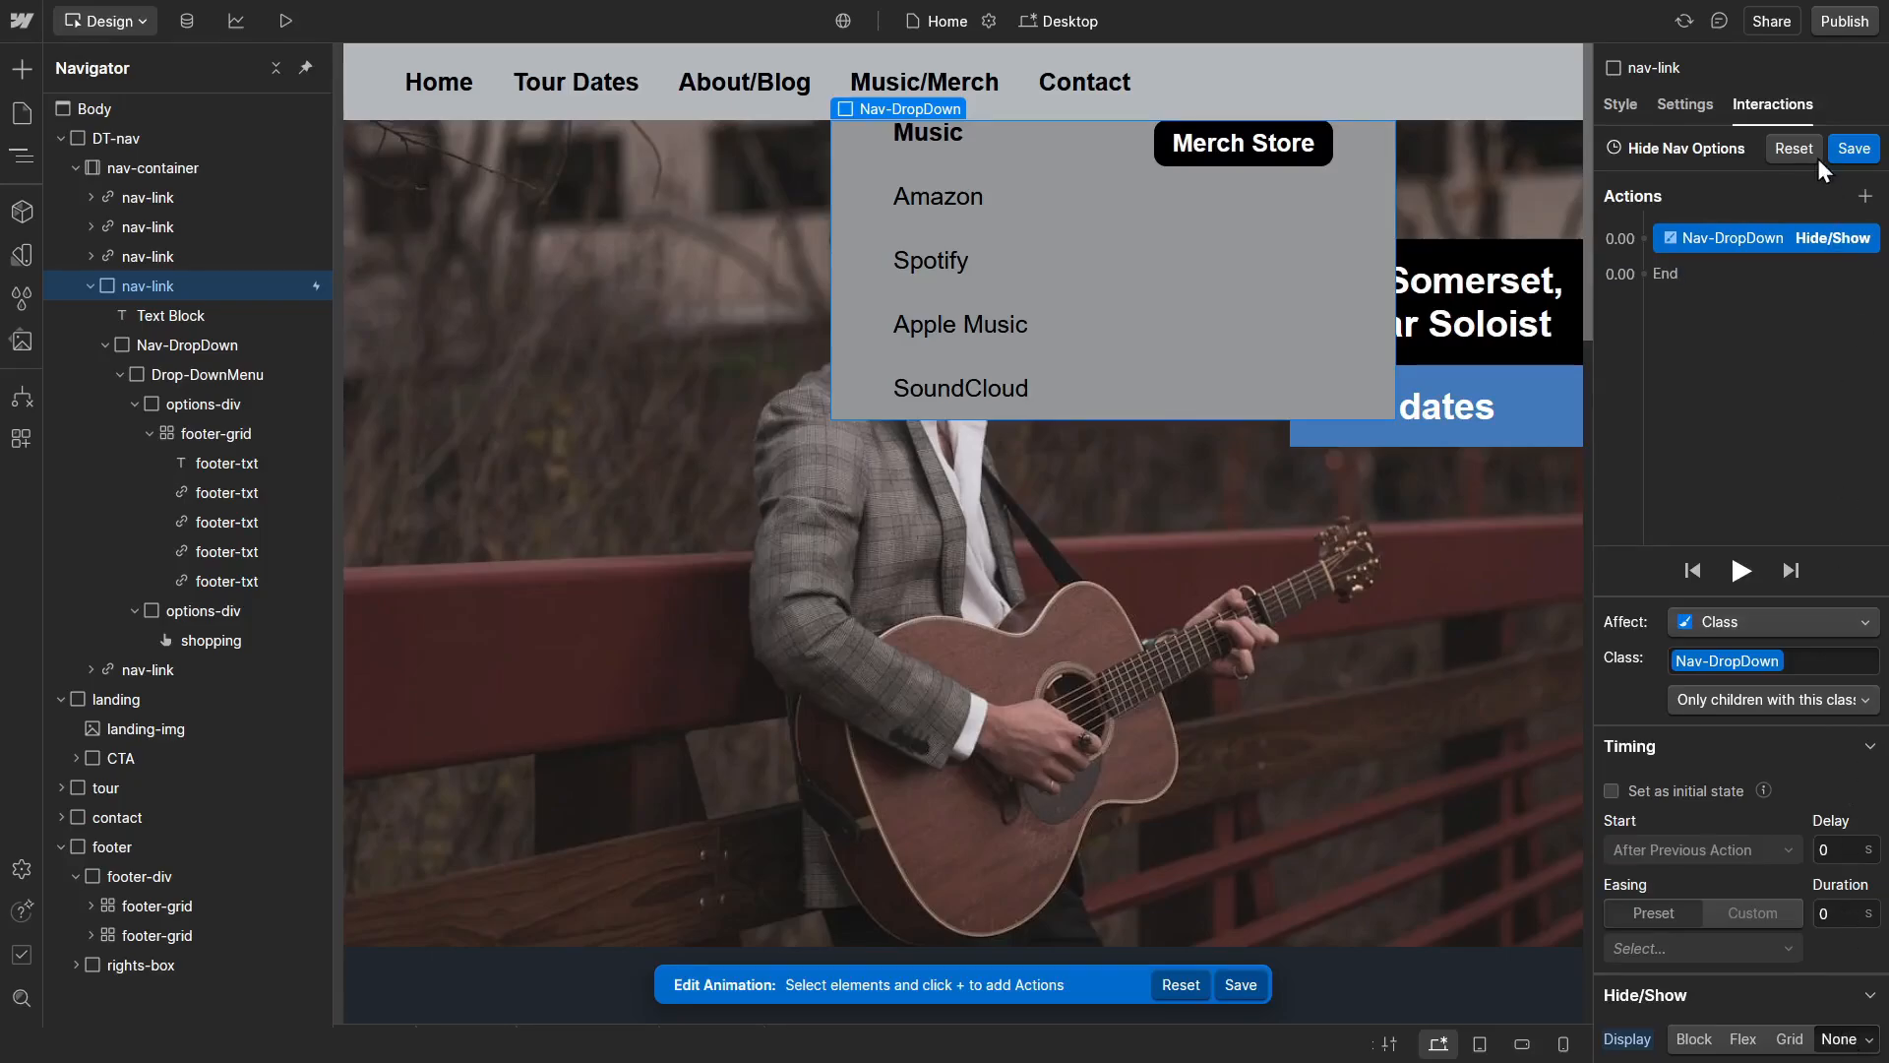
Step: Save the Hide Nav Options animation and set the Nav-DropDown element's own display style to None
left_click(1850, 149)
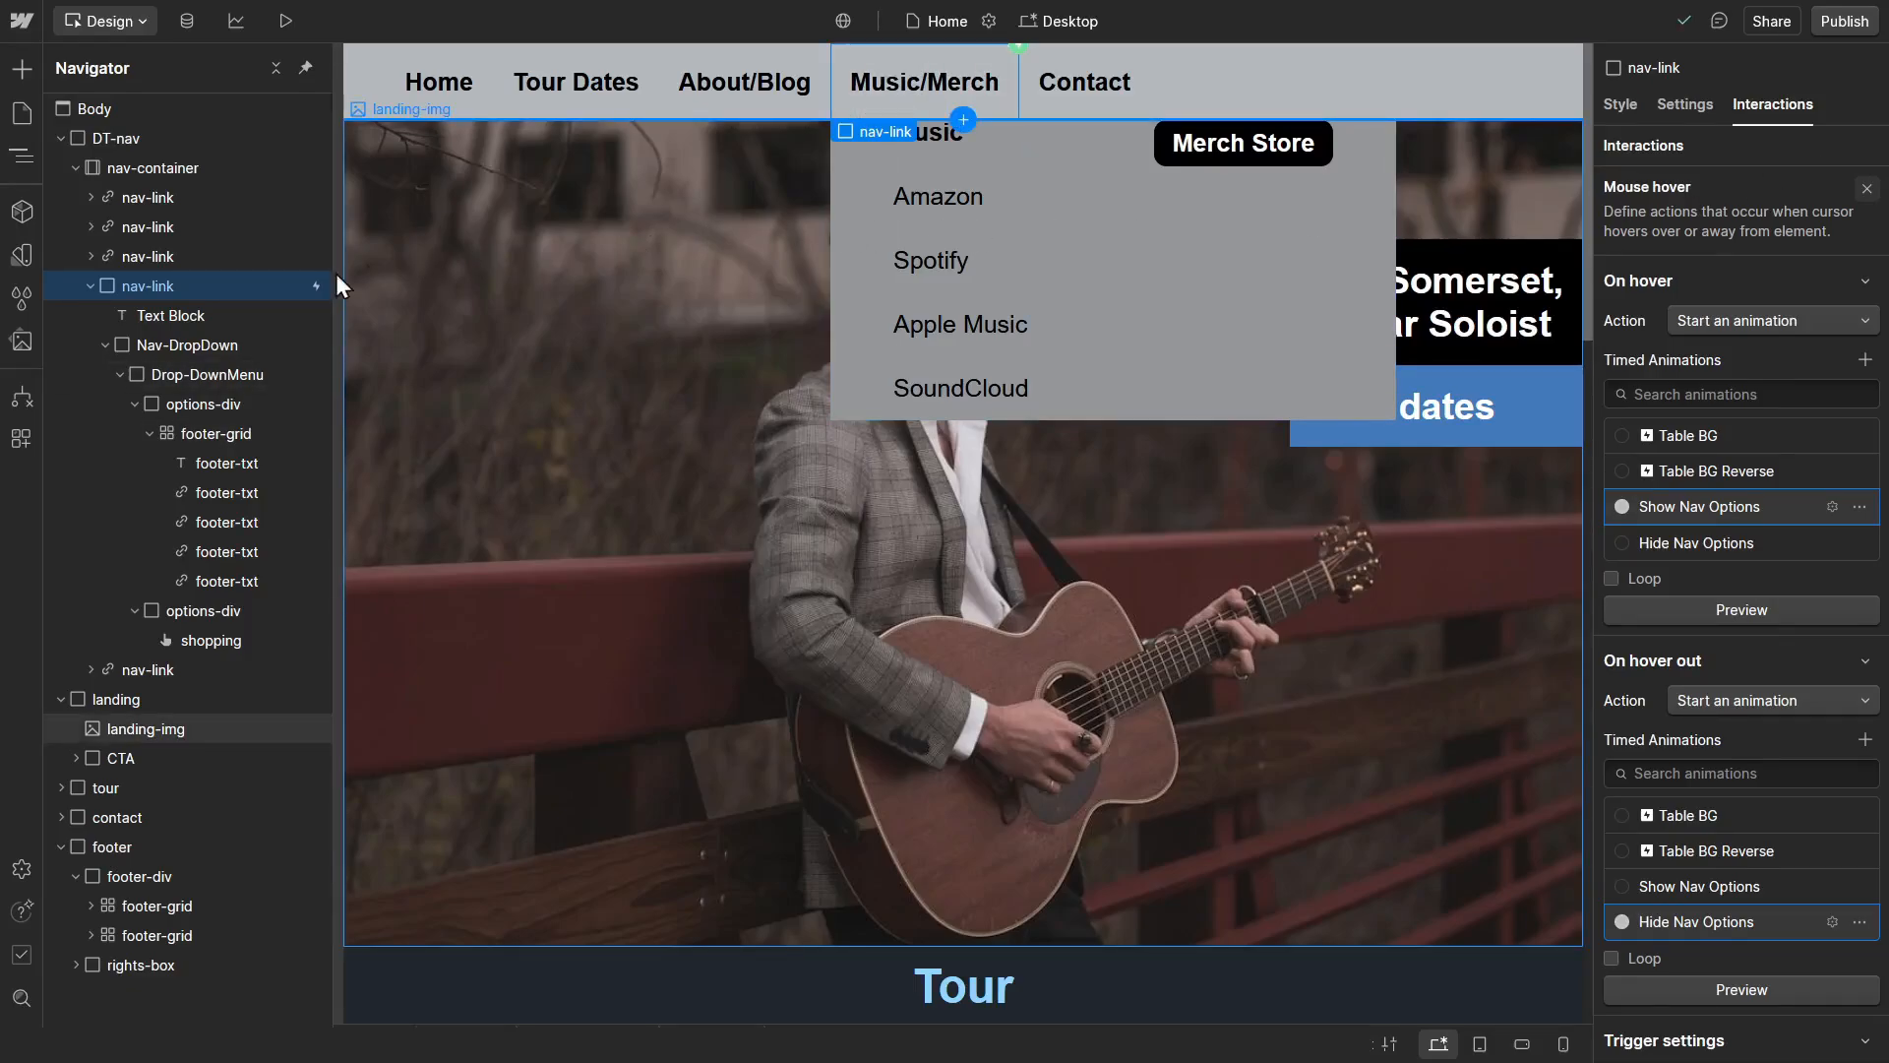
left_click(175, 292)
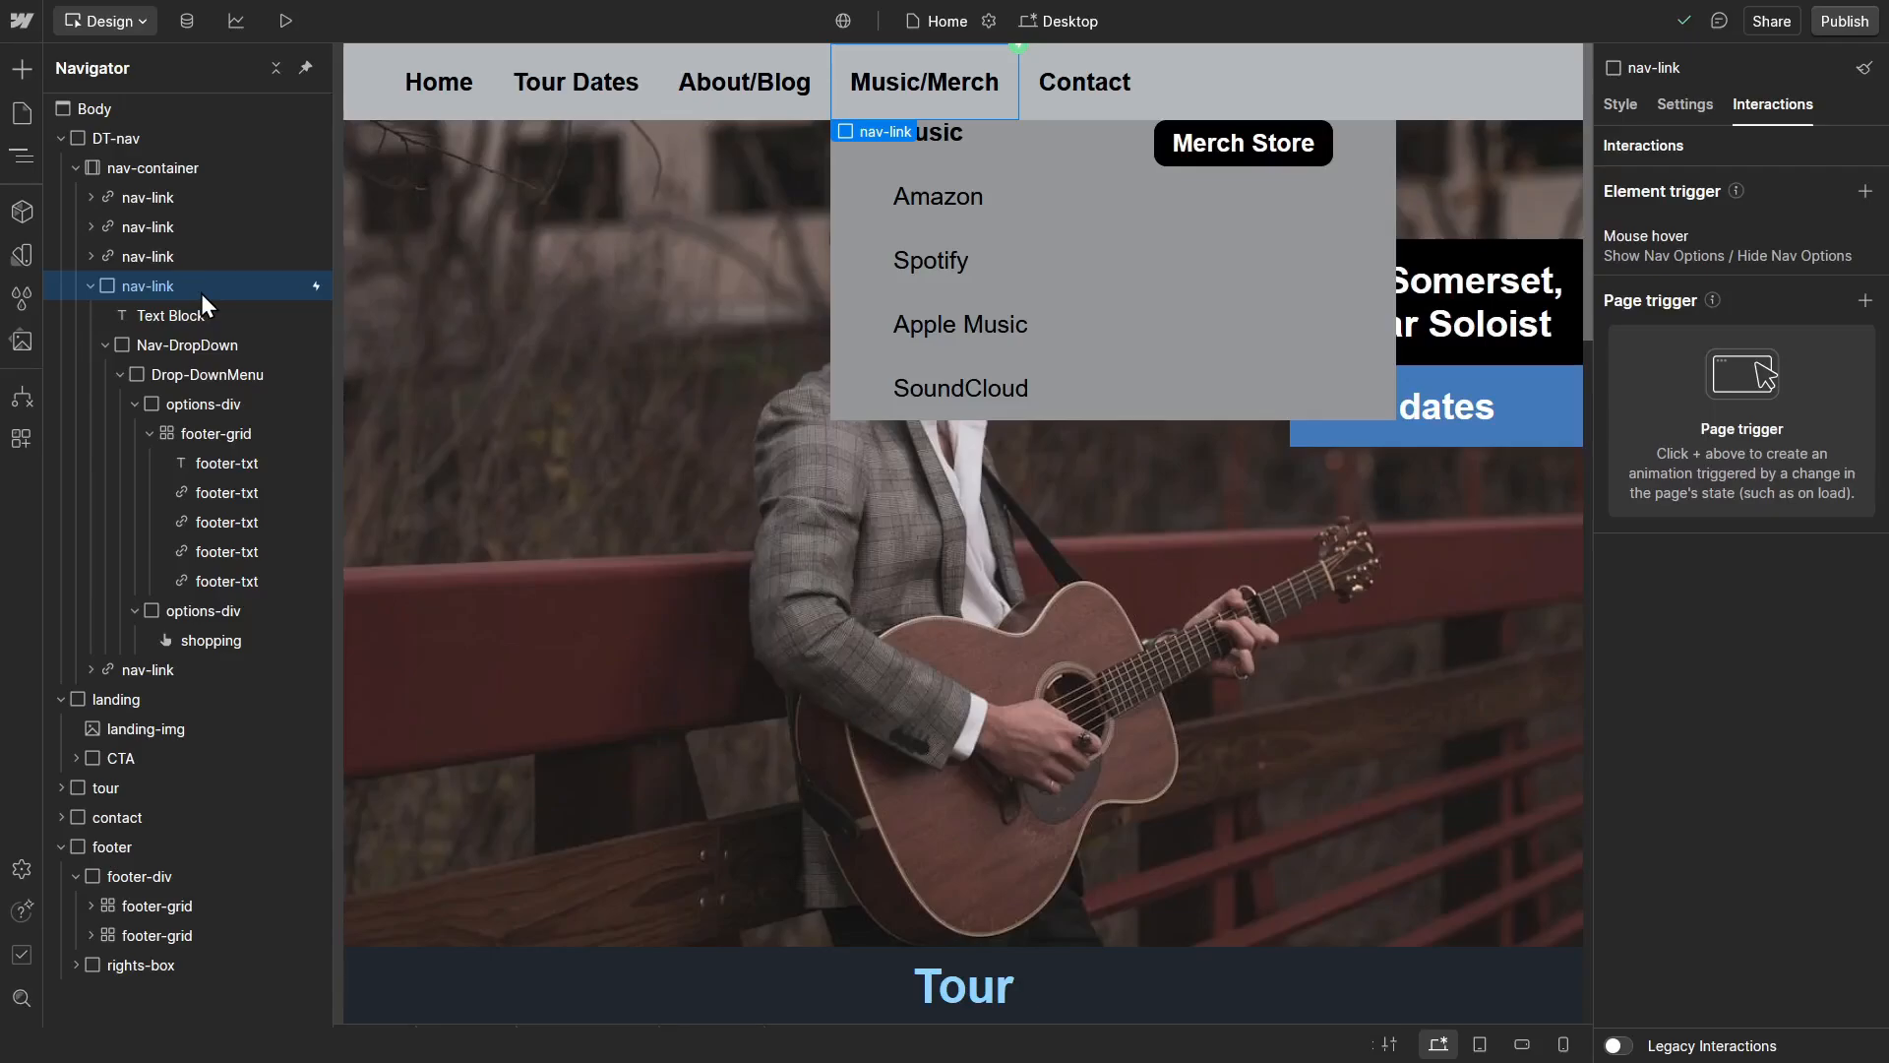
left_click(246, 350)
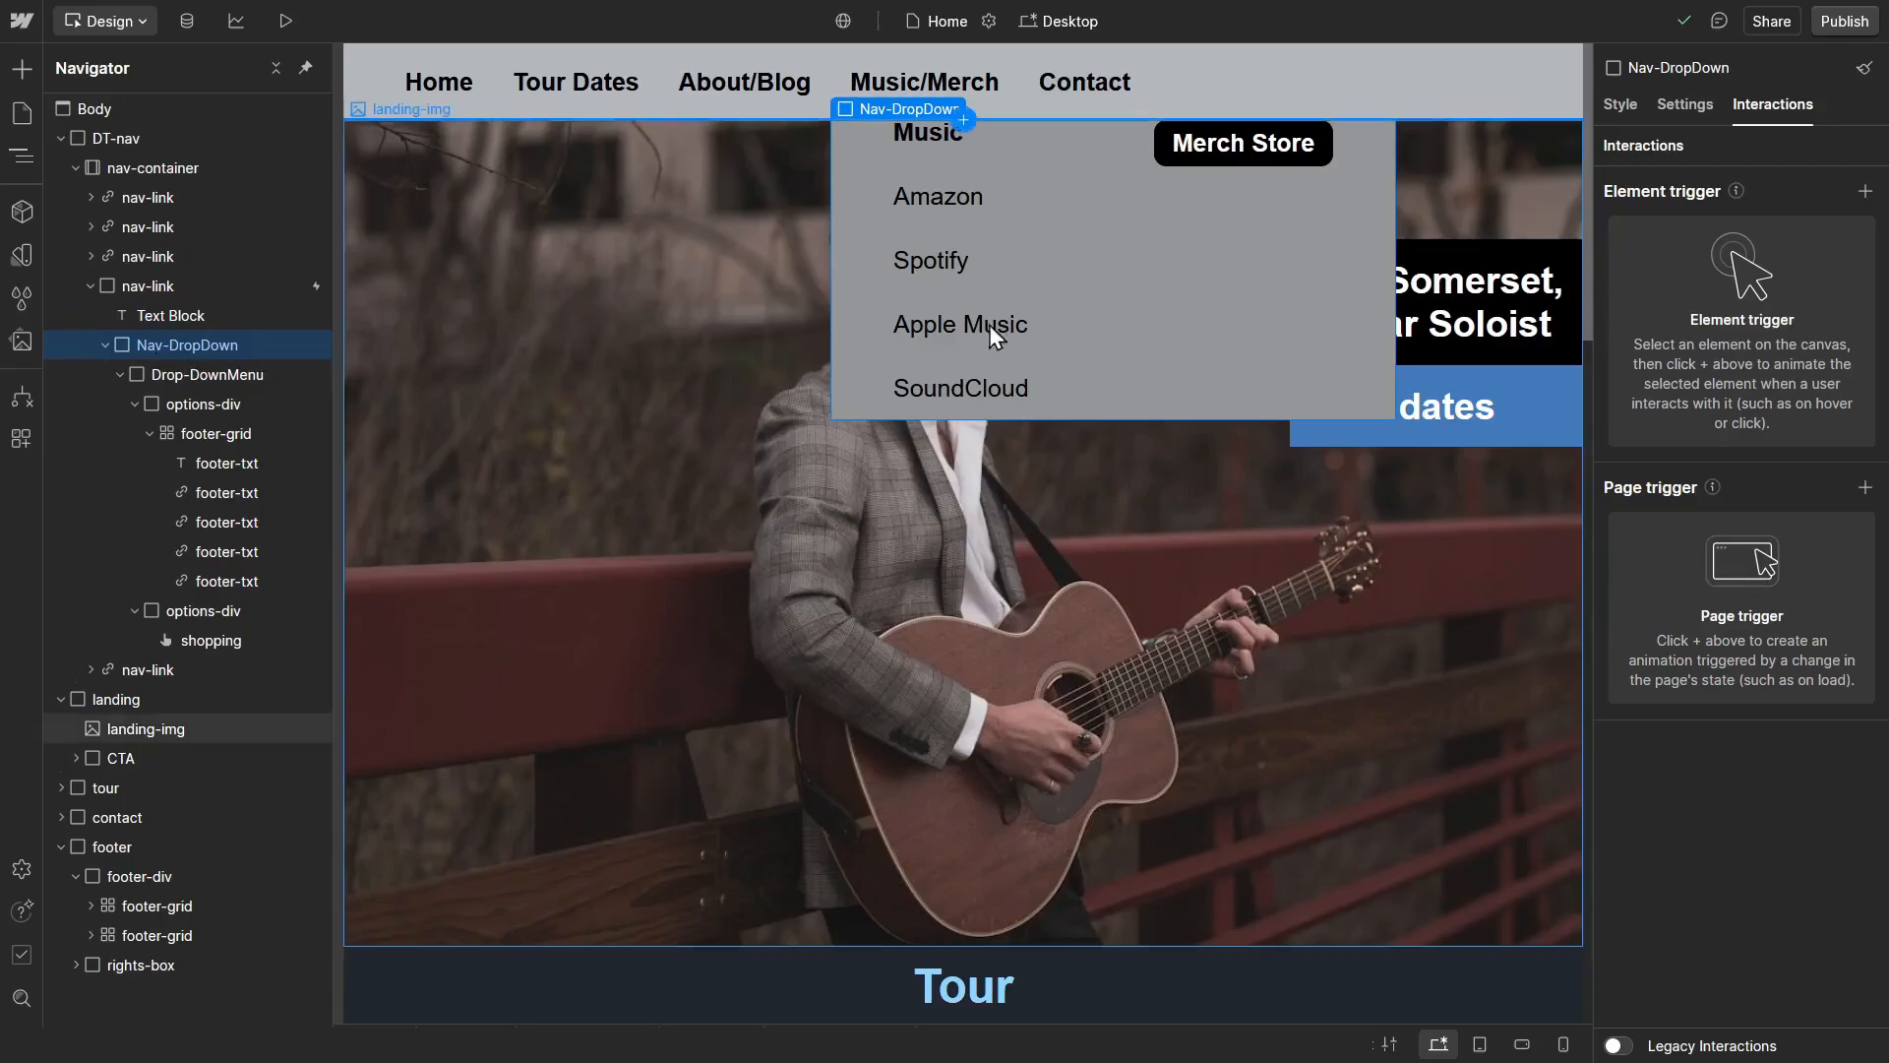
left_click(1624, 104)
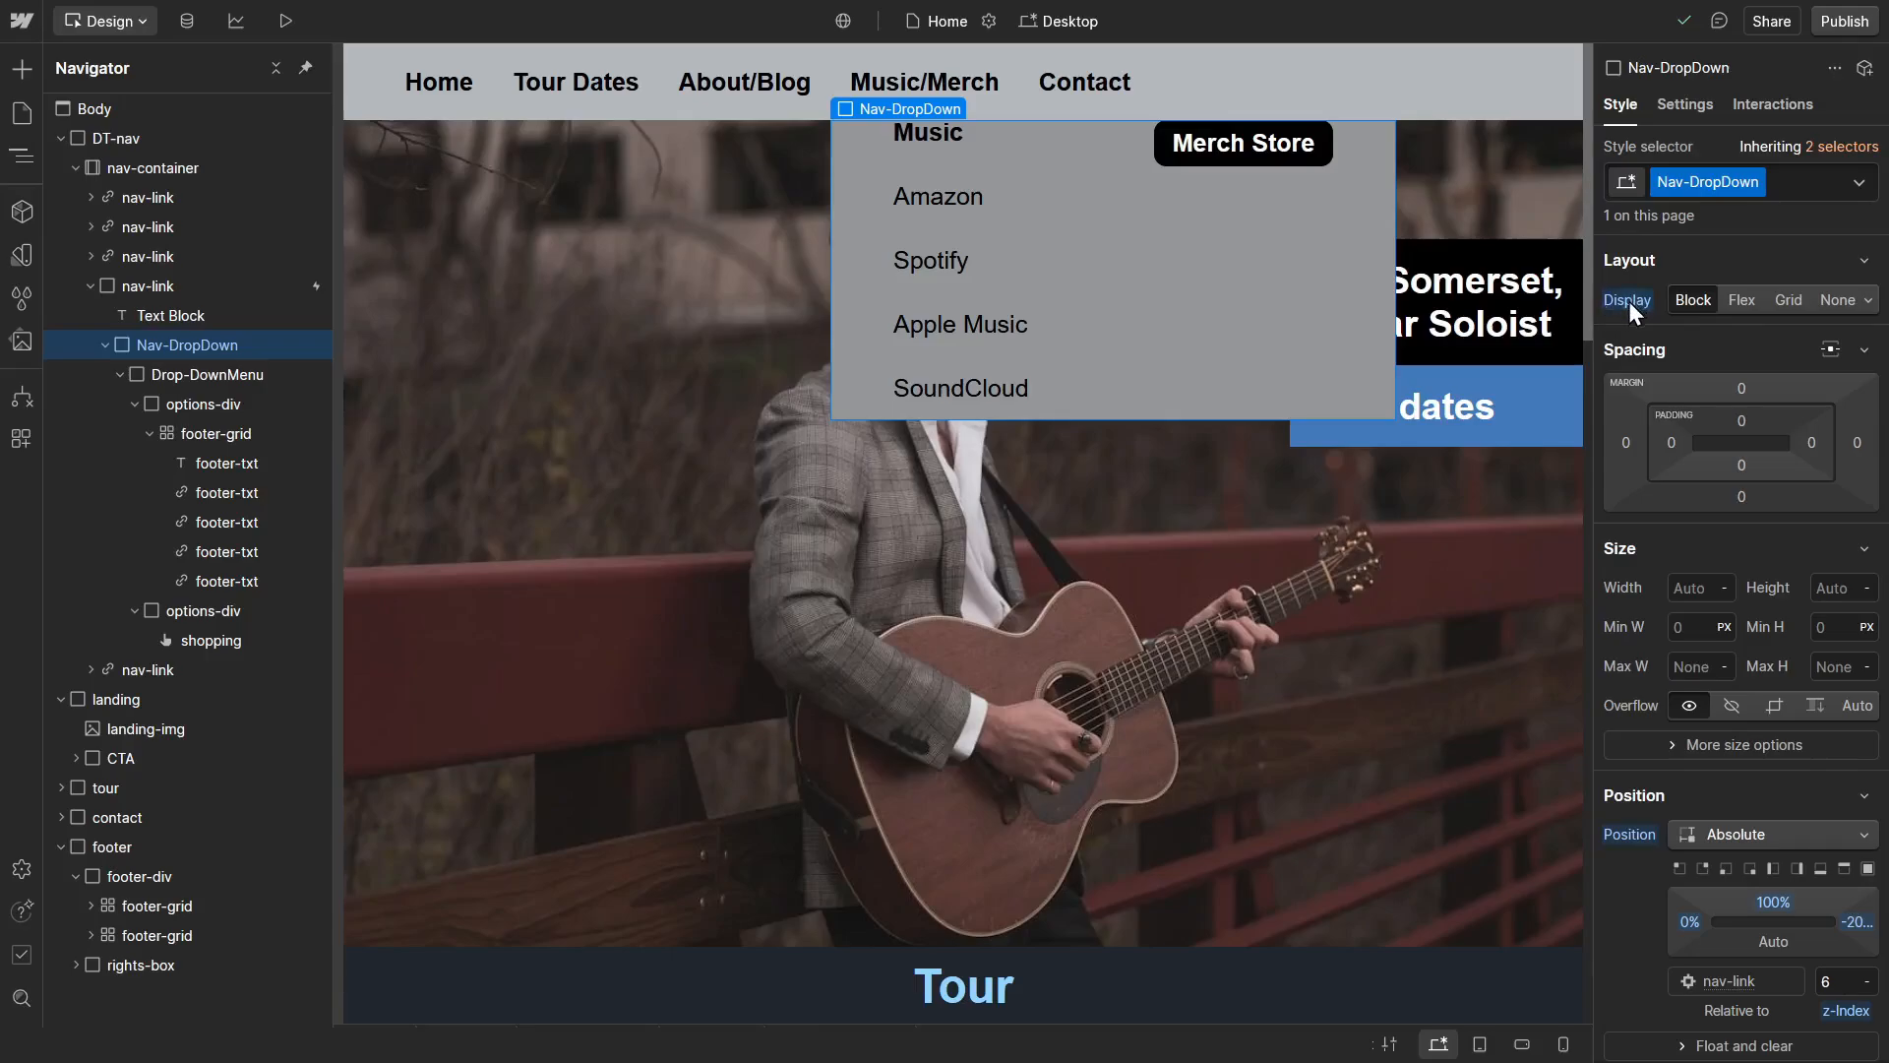
left_click(1832, 298)
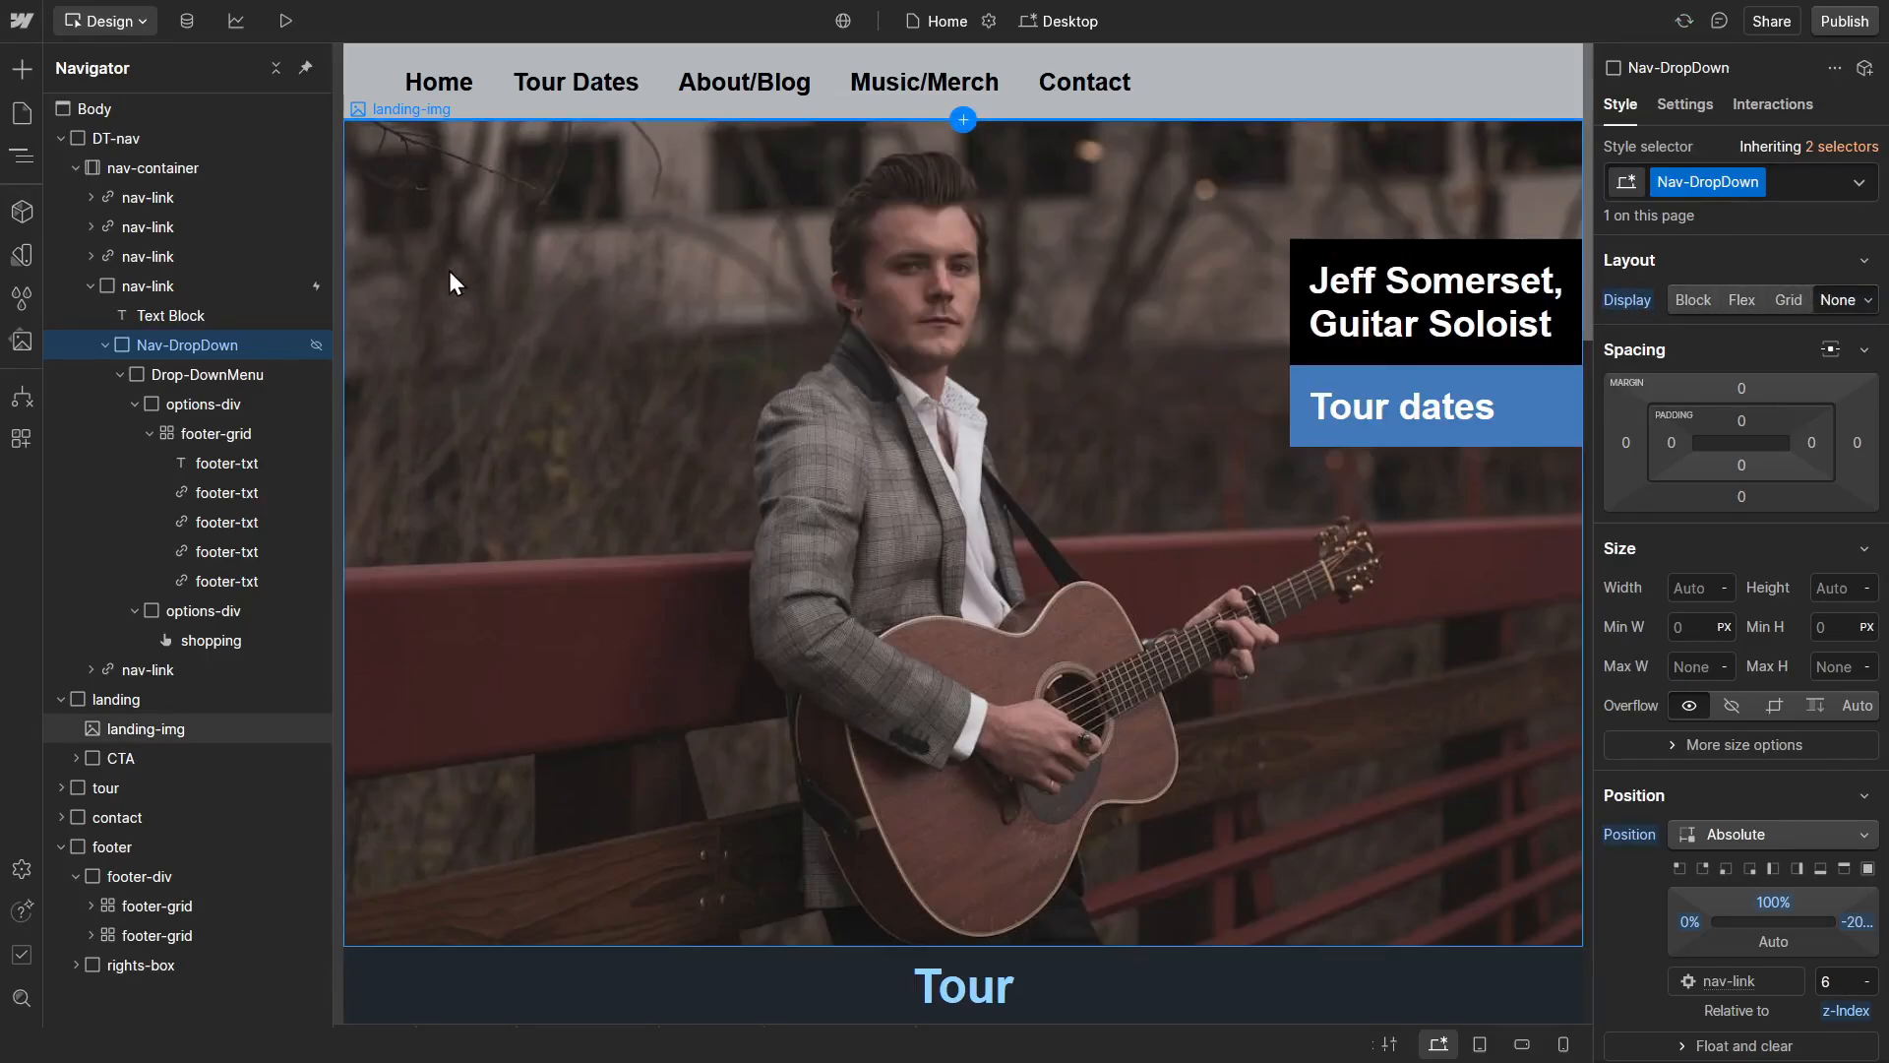
Step: Preview the page and test the Music/Merch drop-down's hover behaviour and its Merch Store button
left_click(290, 29)
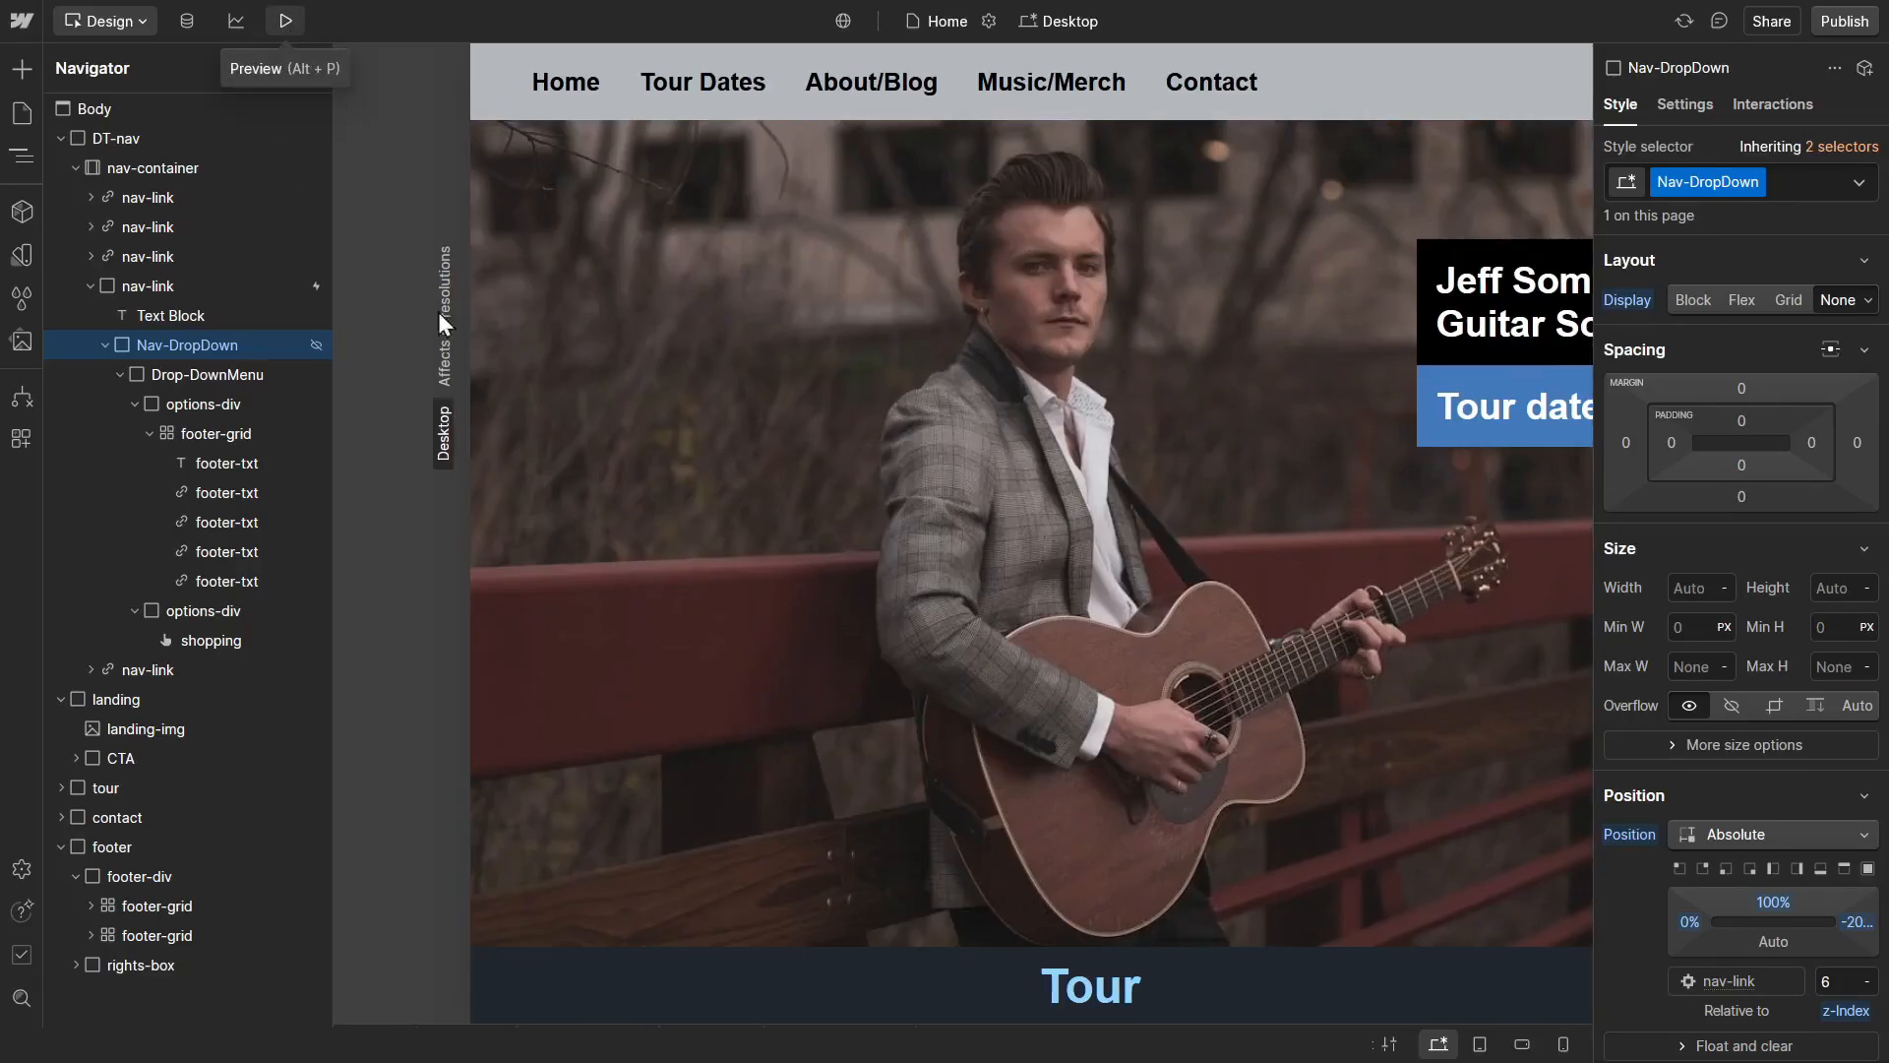
mouse_move(856, 67)
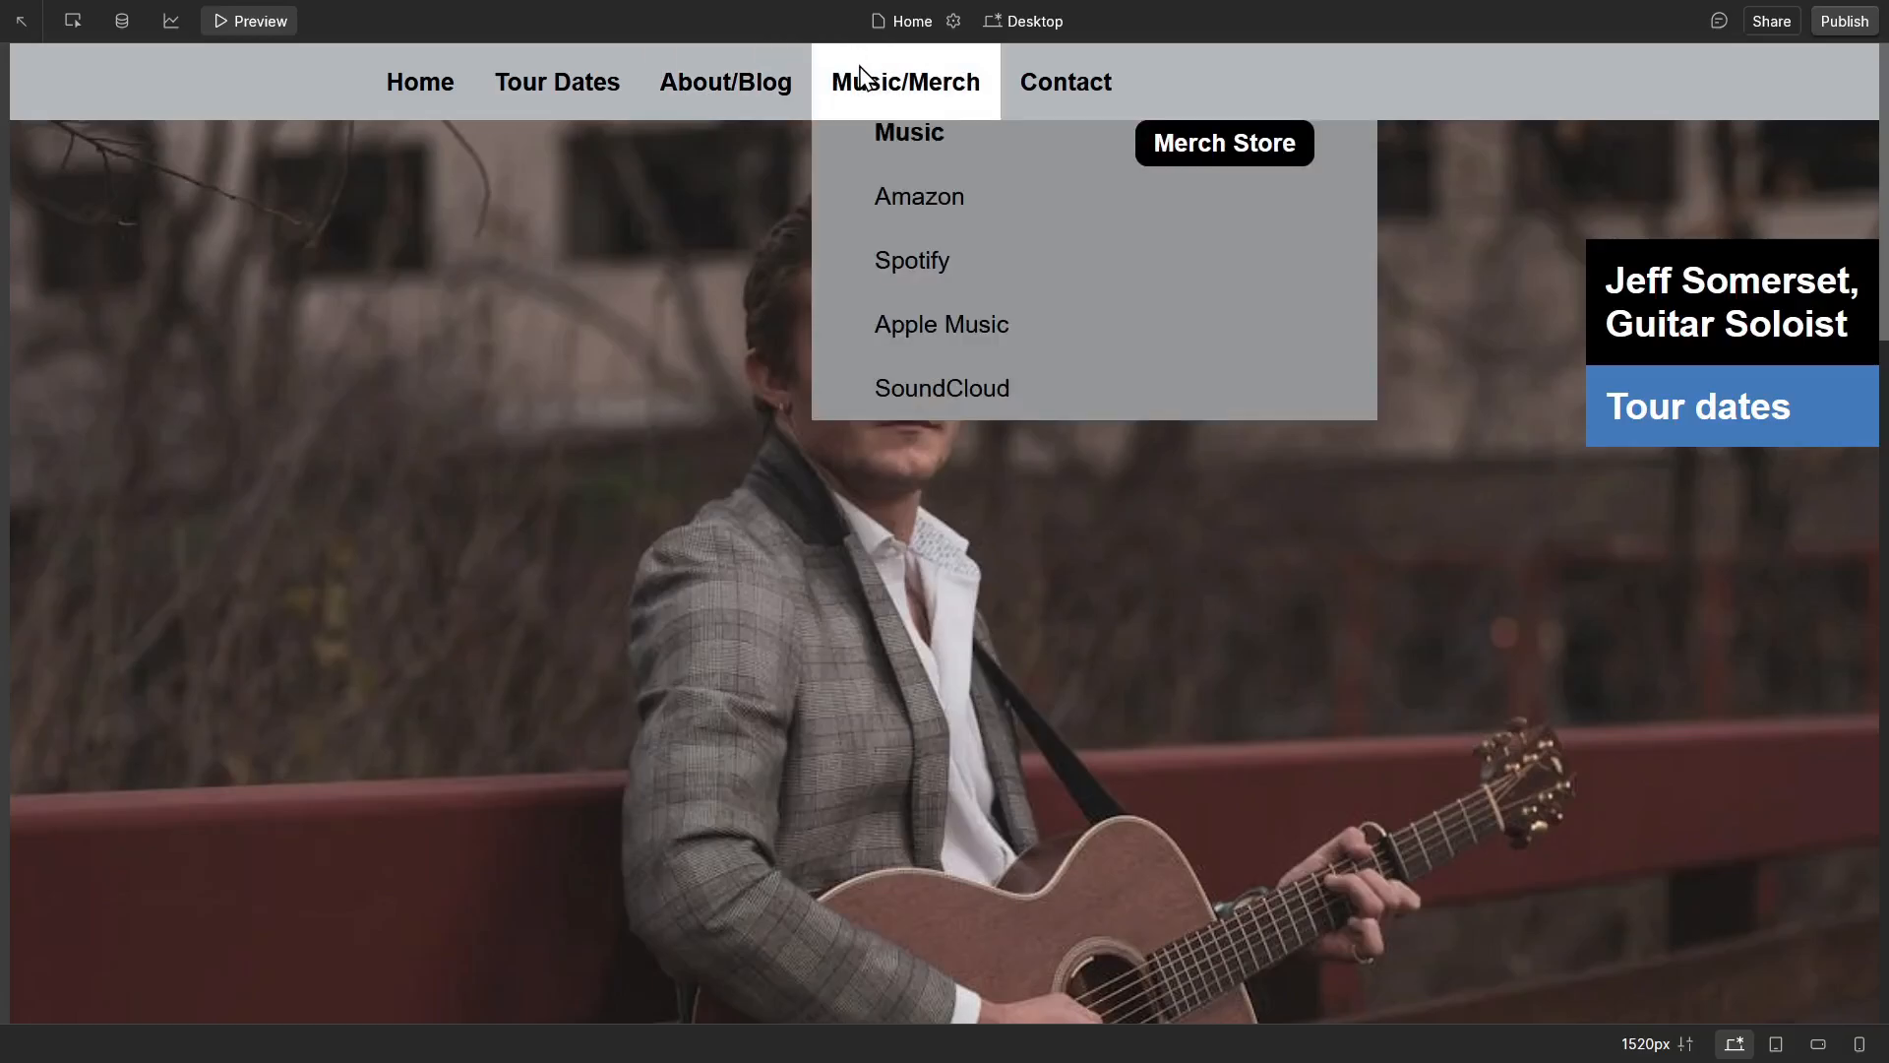
left_click(1195, 157)
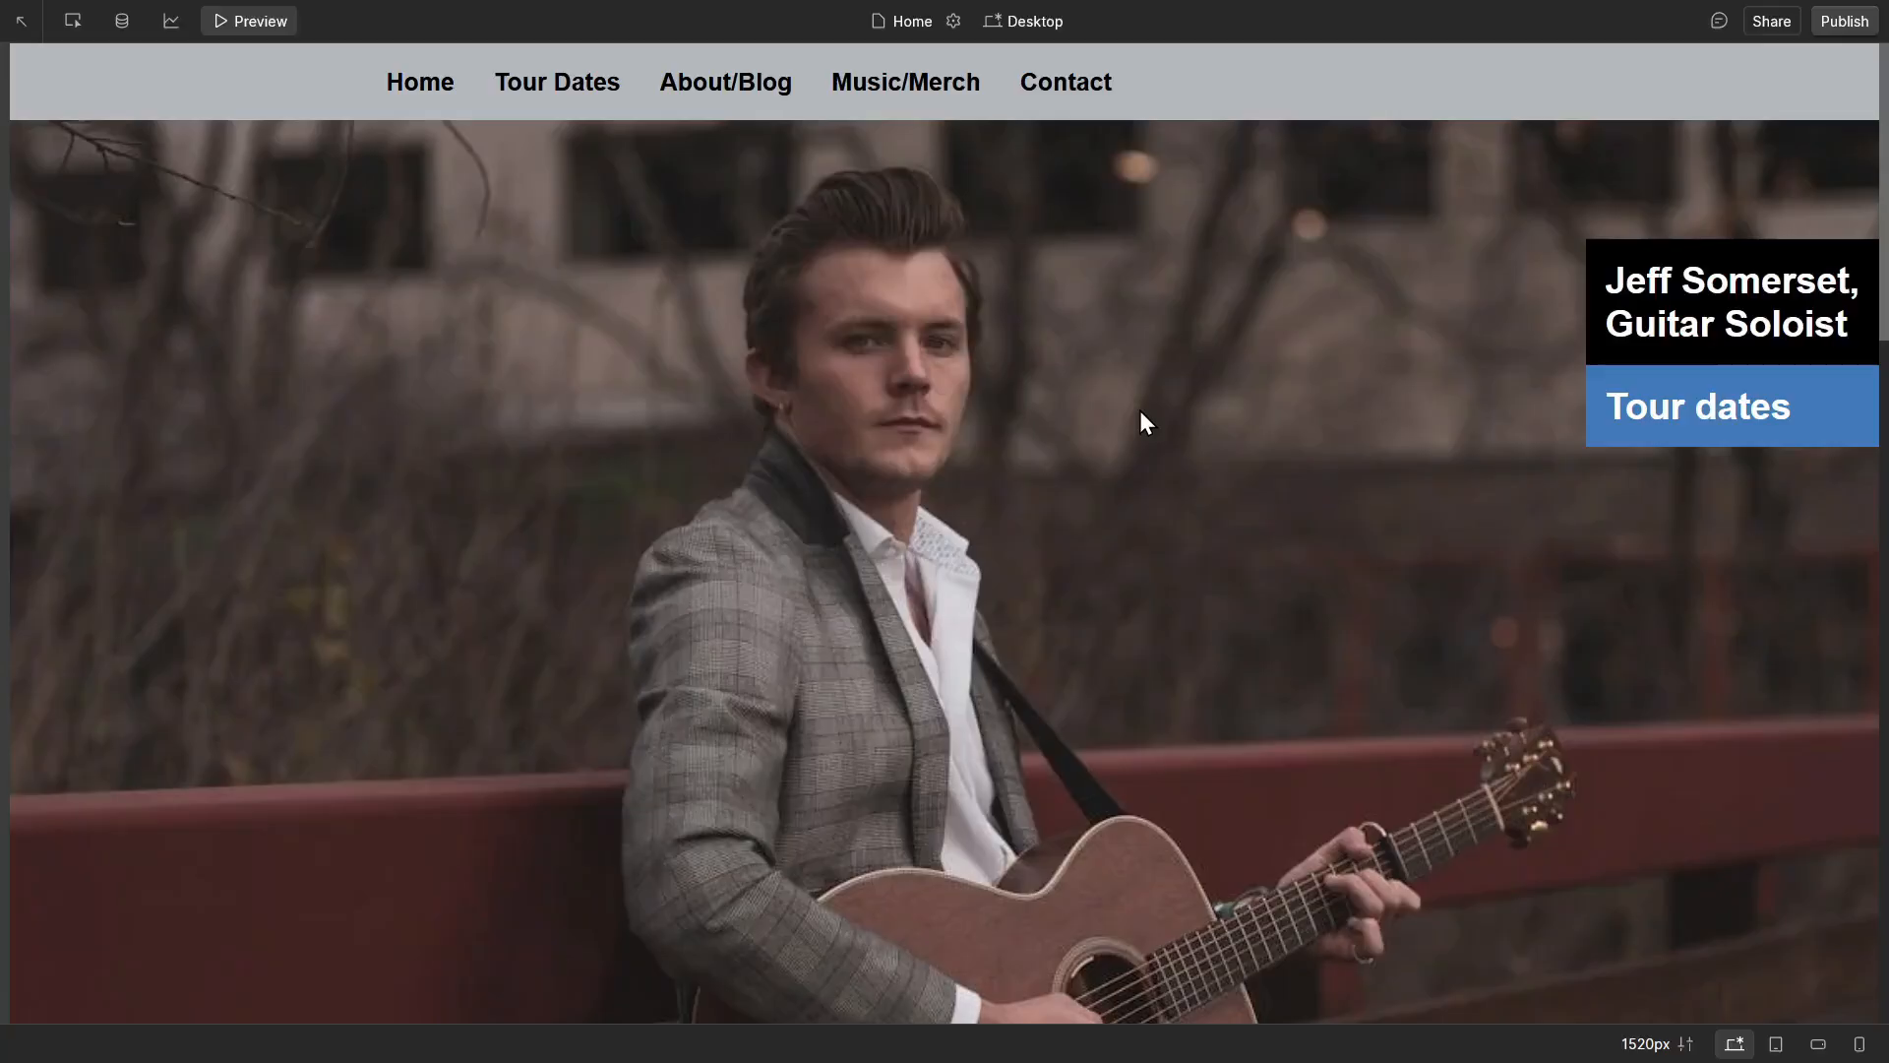
mouse_move(944, 110)
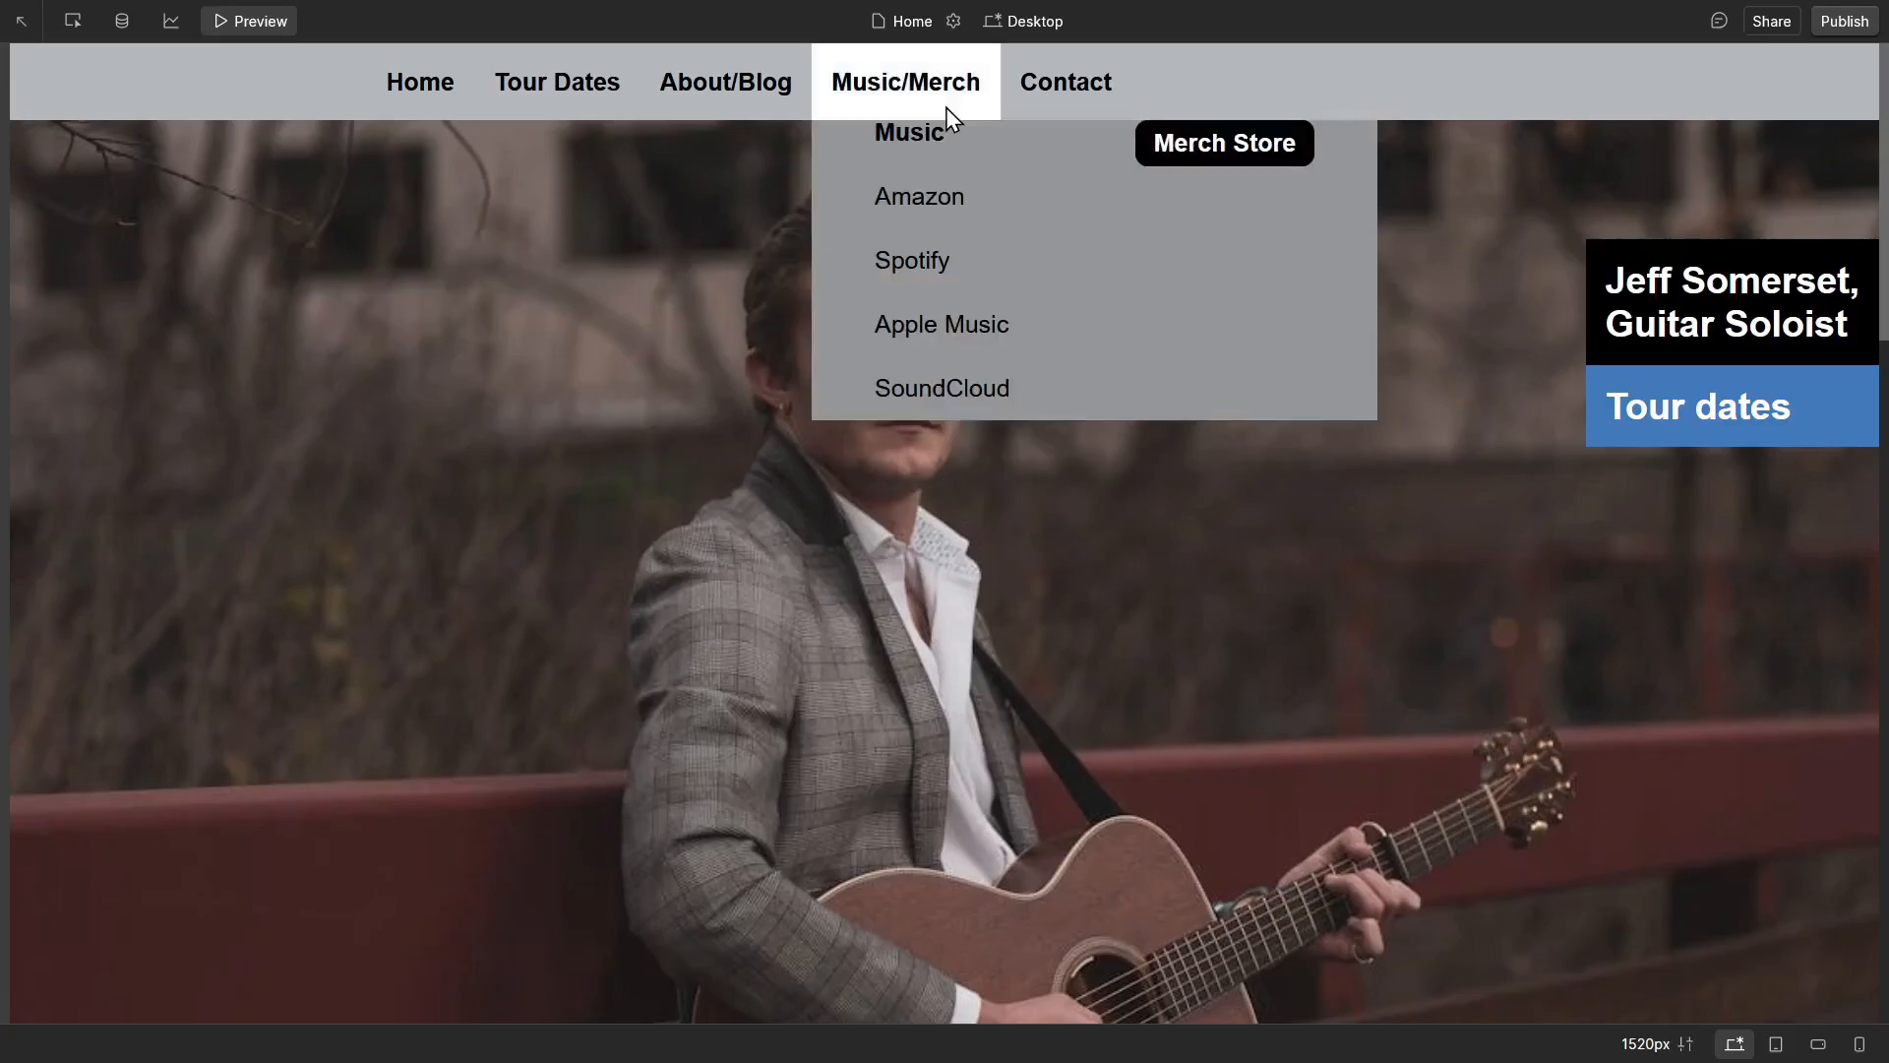